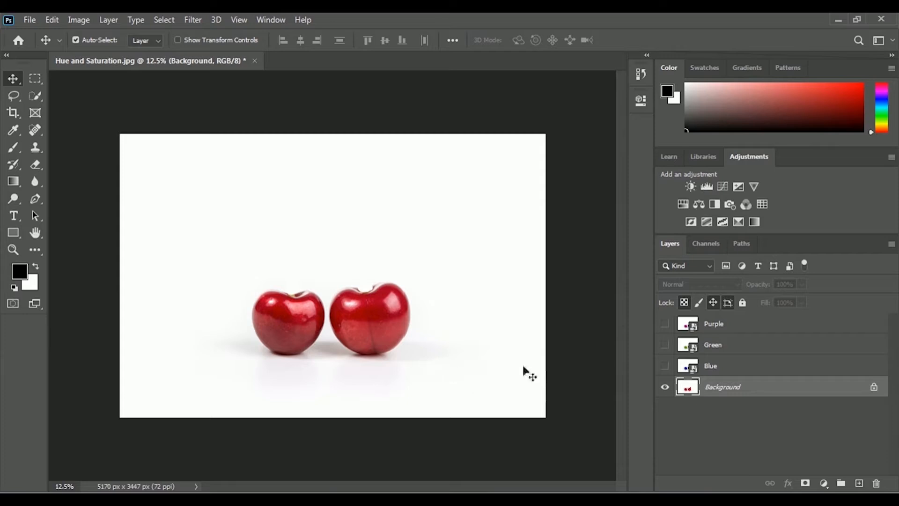
Step: Show the Blue, Green and Purple cherry layers one after another to preview each version
left_click(665, 366)
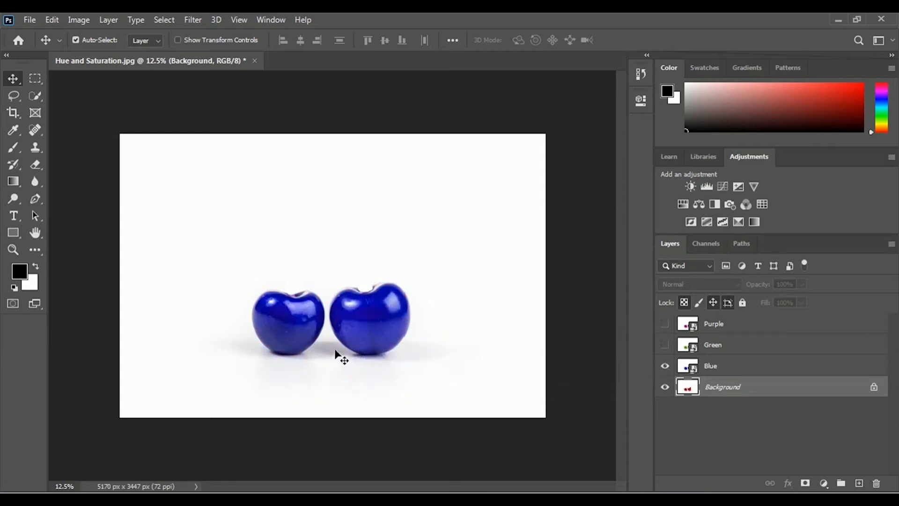
left_click(665, 344)
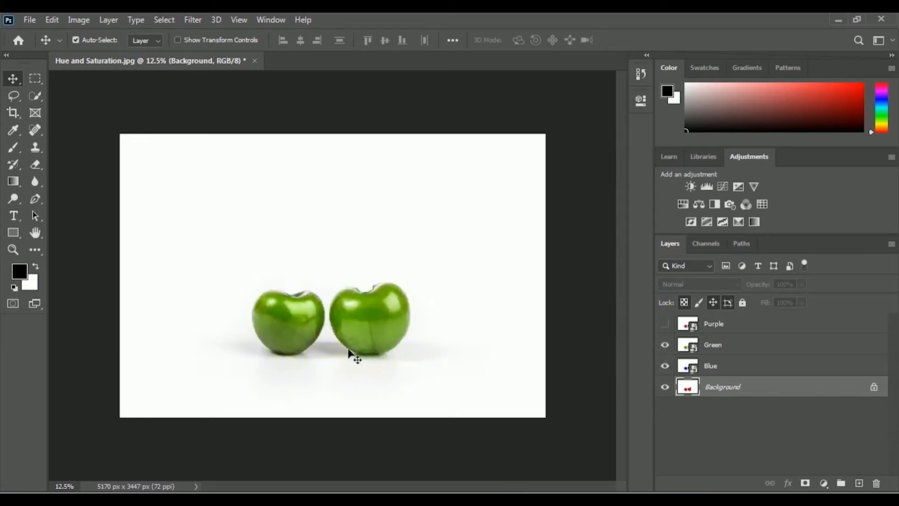
left_click(665, 323)
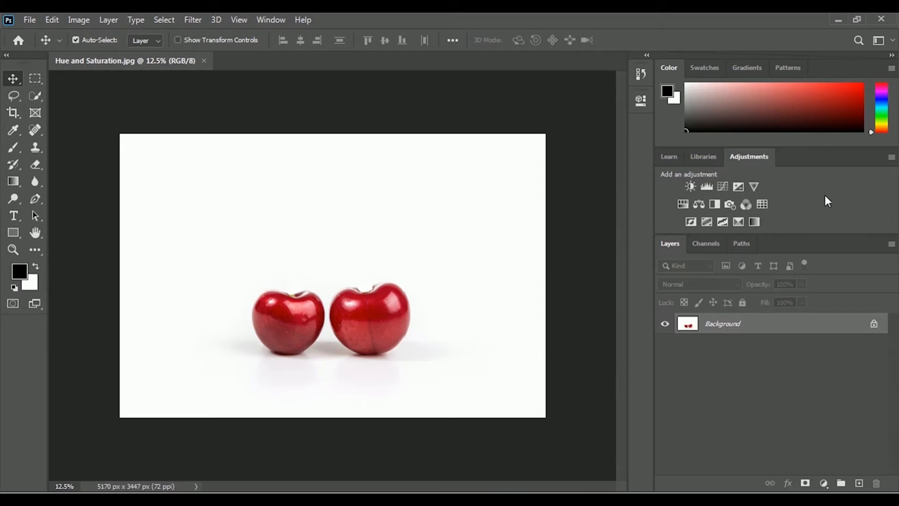
left_click(272, 21)
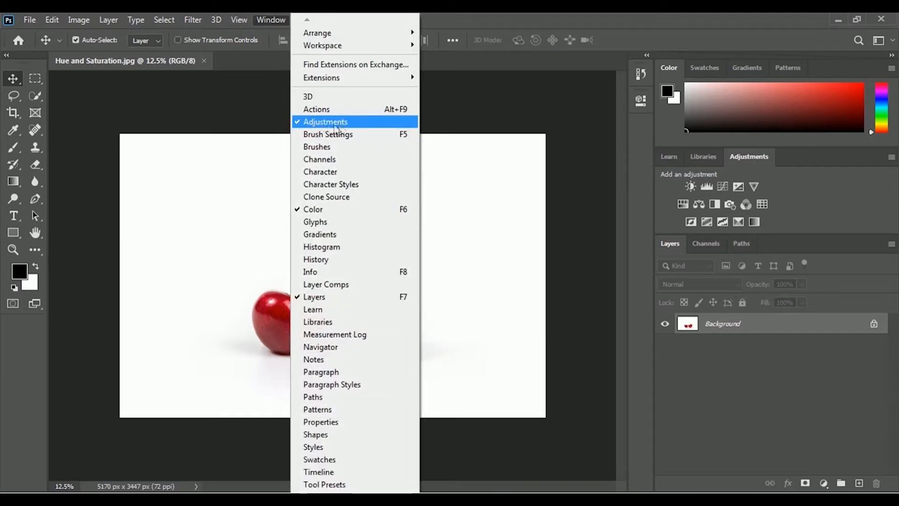
left_click(842, 191)
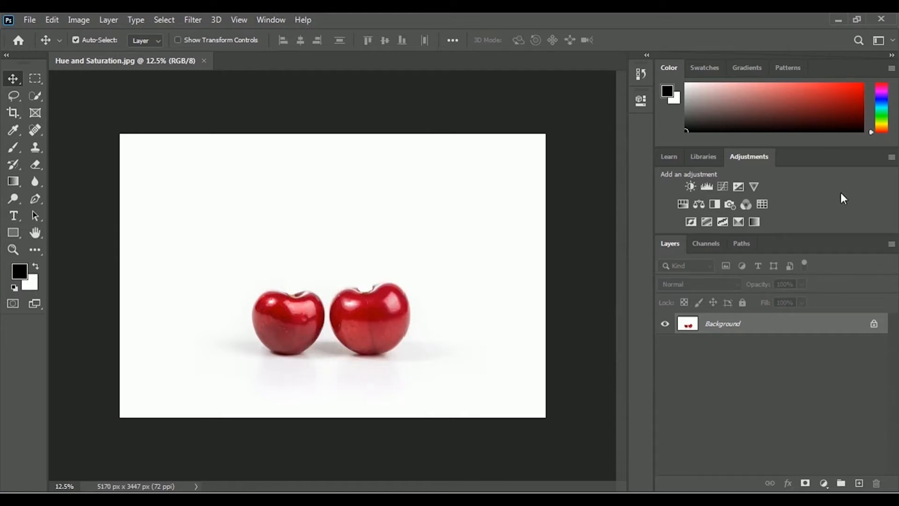
Step: Create a Hue/Saturation 1 adjustment layer above the Background photo
left_click(680, 206)
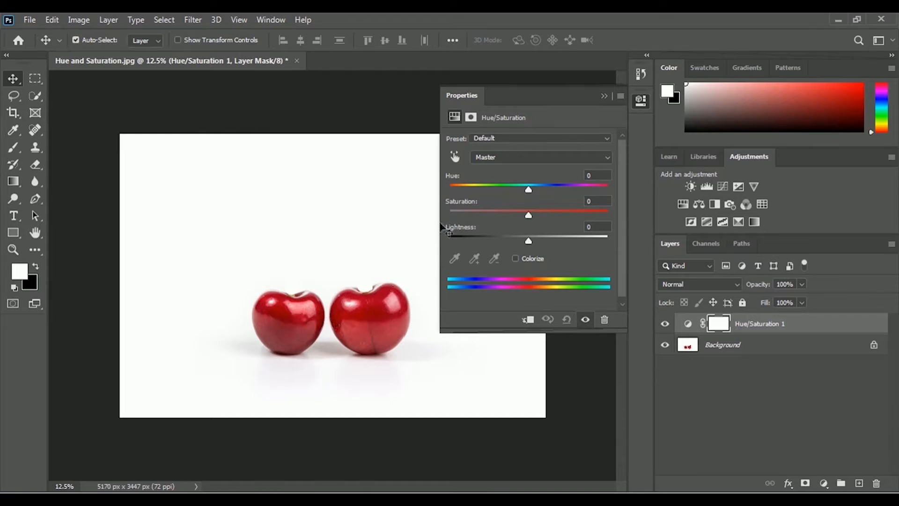
Step: Drag the Hue down through magenta, purple and blue to -180, turning the cherries teal
left_click(527, 190)
left_click_drag(524, 190, 509, 192)
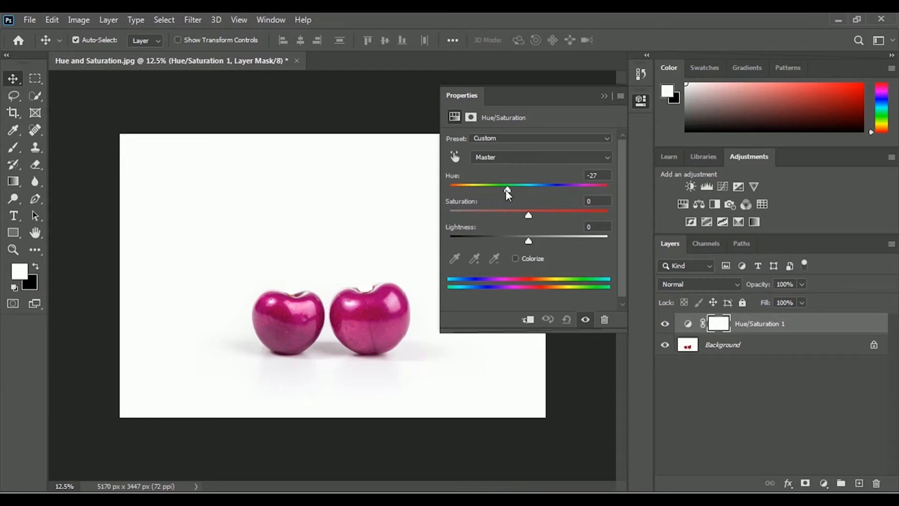
left_click_drag(508, 191, 475, 193)
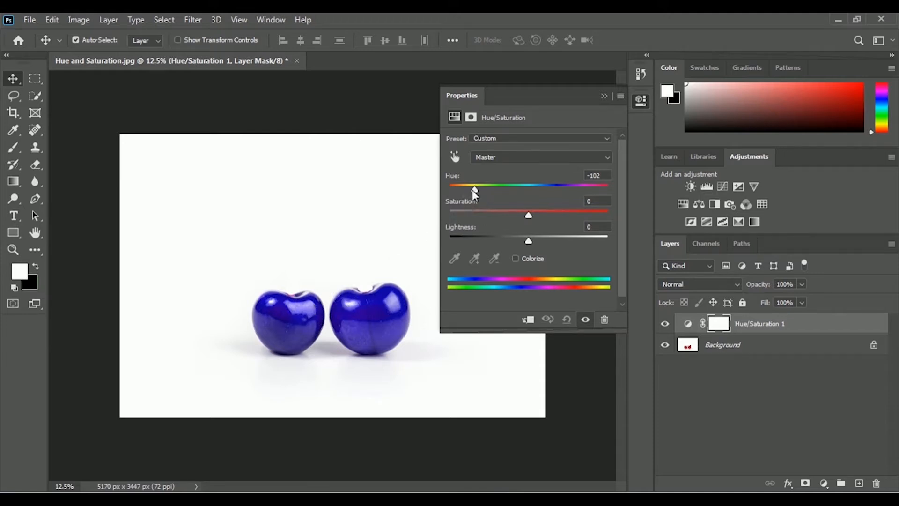
left_click_drag(472, 190, 450, 193)
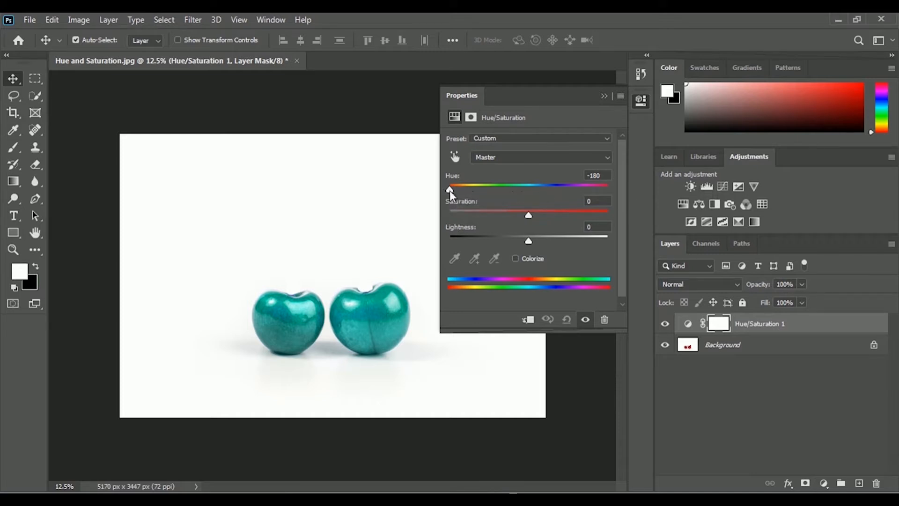
Step: Raise the Hue from -180 through blue, red and green up to +180
left_click_drag(451, 191, 505, 195)
left_click_drag(504, 191, 578, 176)
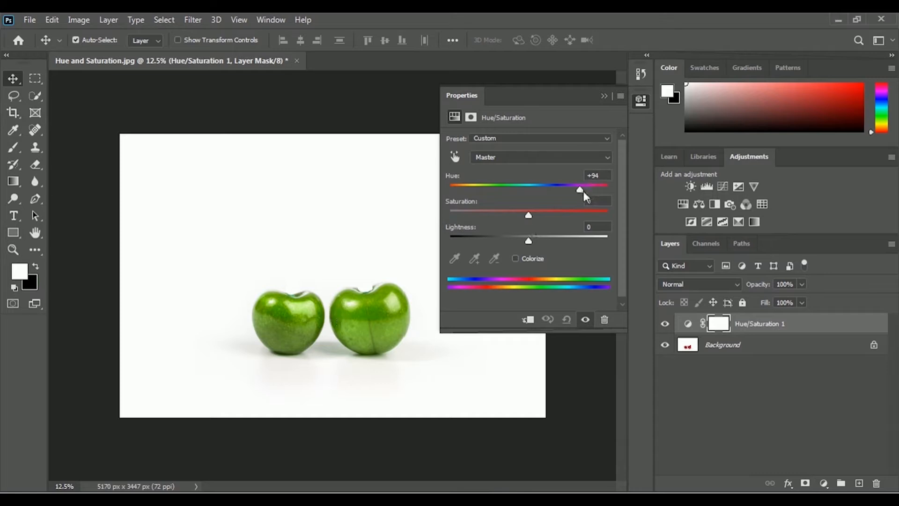
left_click_drag(582, 187, 593, 187)
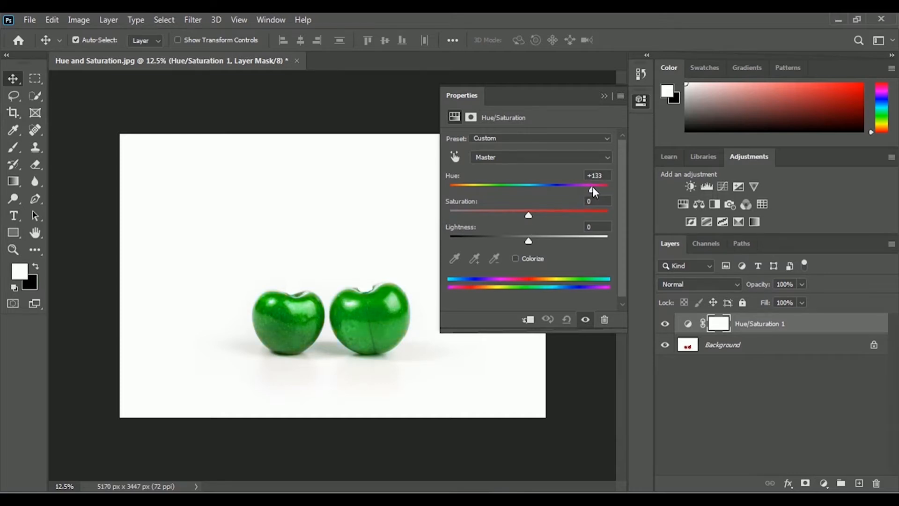
left_click_drag(592, 186, 611, 188)
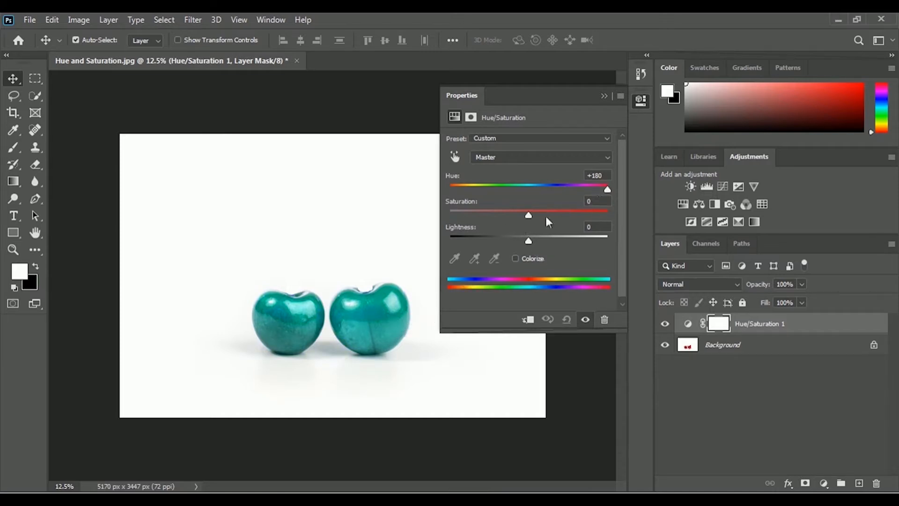
Step: Return the Hue to -1 and lower Saturation to -51 for muted red cherries
left_click_drag(606, 189, 527, 193)
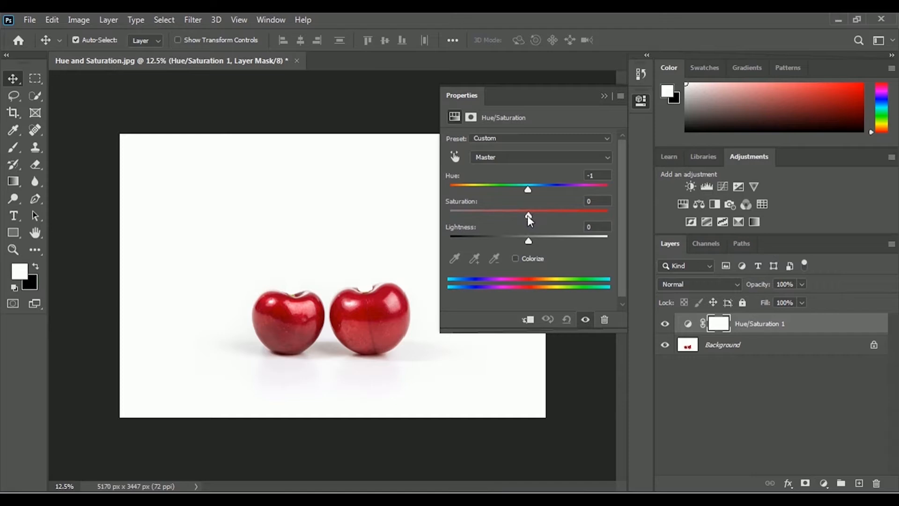
left_click_drag(528, 216, 488, 220)
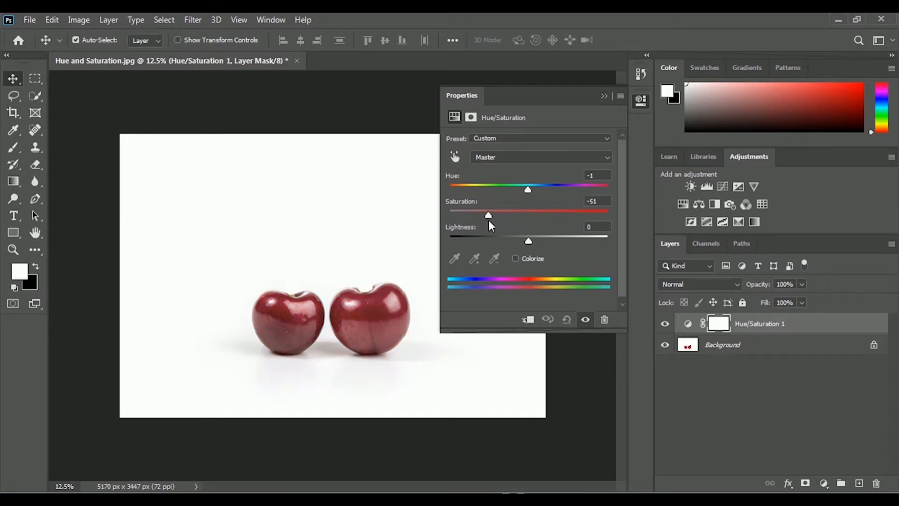
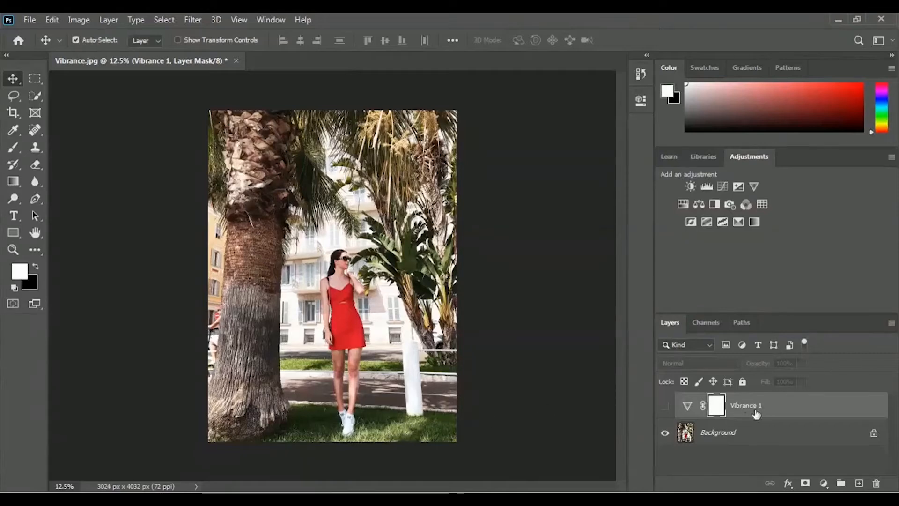
Step: Show the Vibrance 1 layer, then remove it so only the Background layer remains
left_click(666, 407)
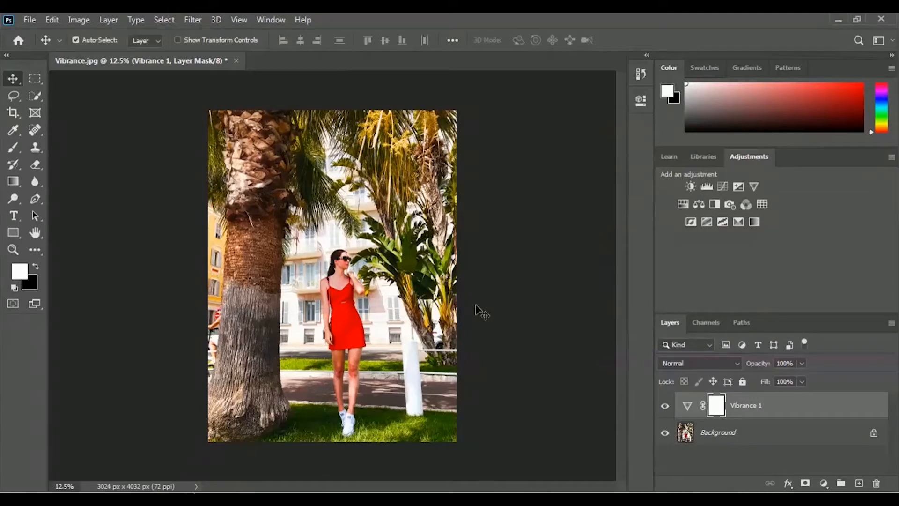
key("ctrl+z")
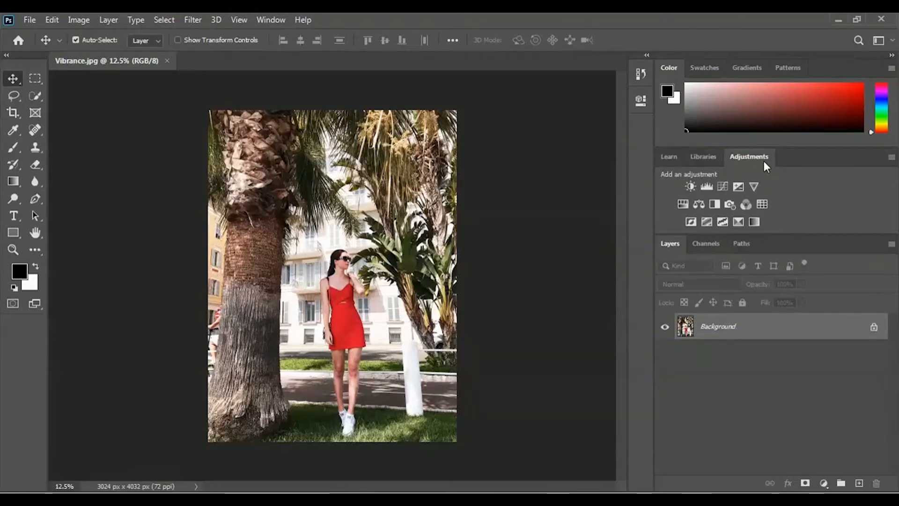
Step: Add a Vibrance layer, test Vibrance from +62 to negative, and settle on +30
left_click(754, 185)
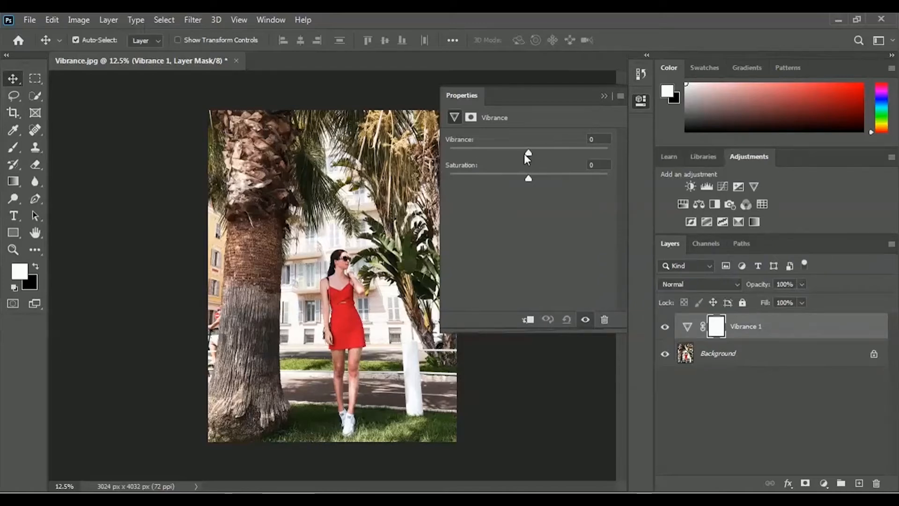
left_click_drag(527, 152, 573, 153)
left_click_drag(577, 153, 578, 154)
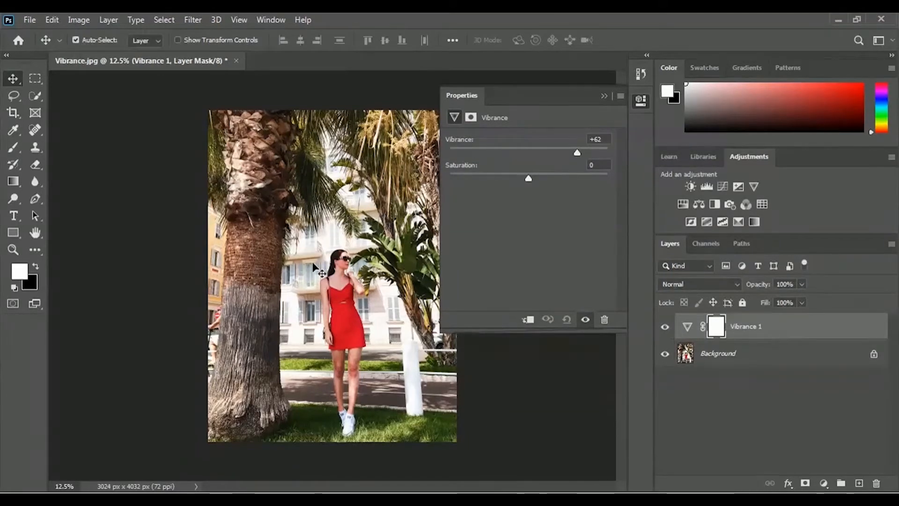
left_click_drag(578, 153, 493, 162)
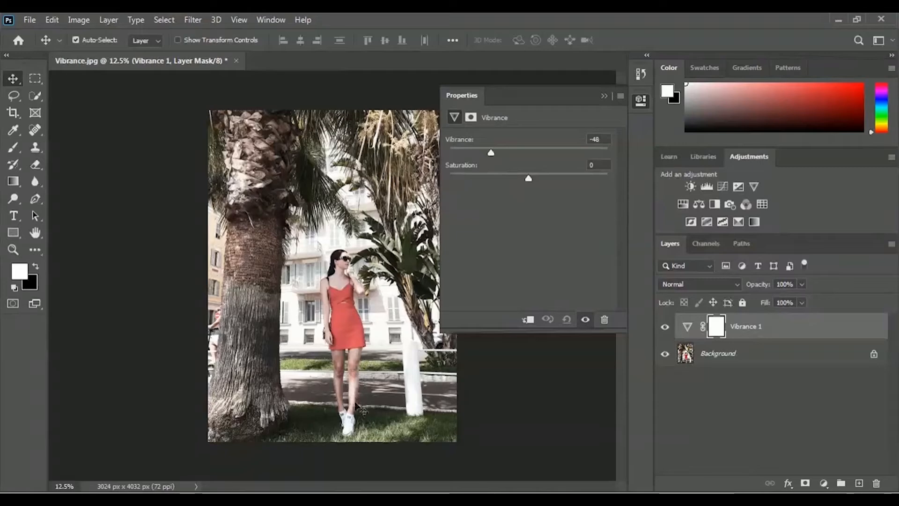
left_click_drag(492, 152, 553, 154)
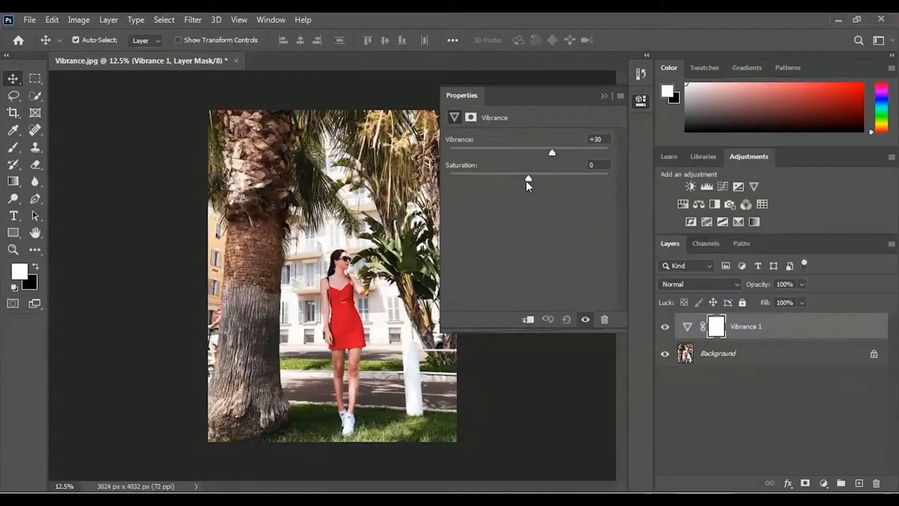
Step: Push the Vibrance 1 Saturation up to +70, then bring it back to +32
left_click_drag(529, 179, 553, 180)
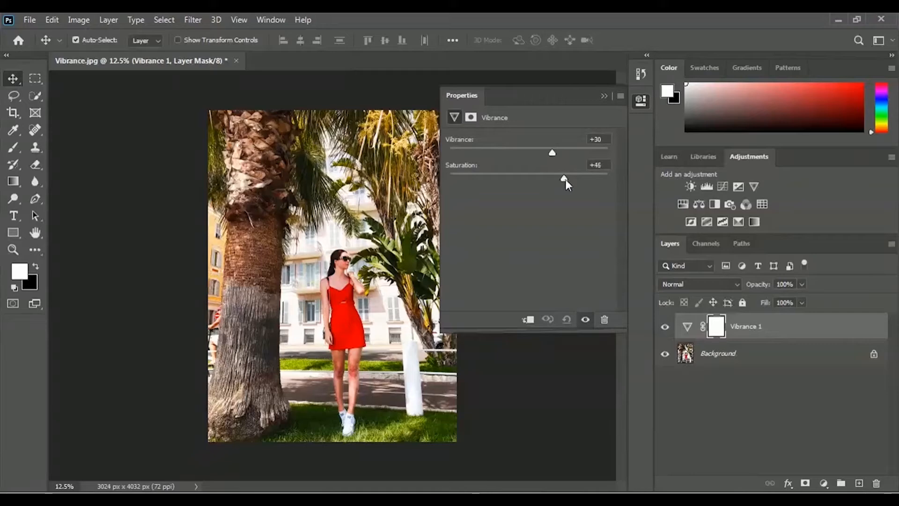
left_click_drag(581, 180, 584, 178)
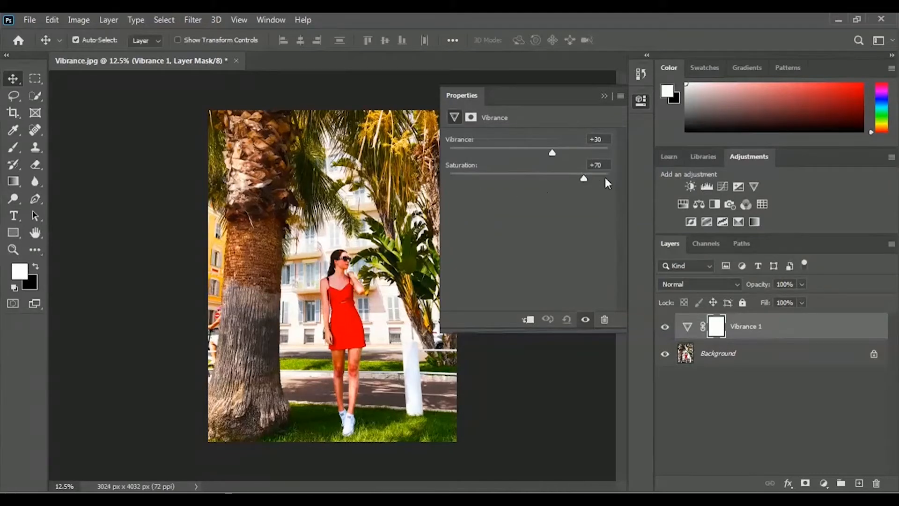
left_click_drag(584, 177, 555, 181)
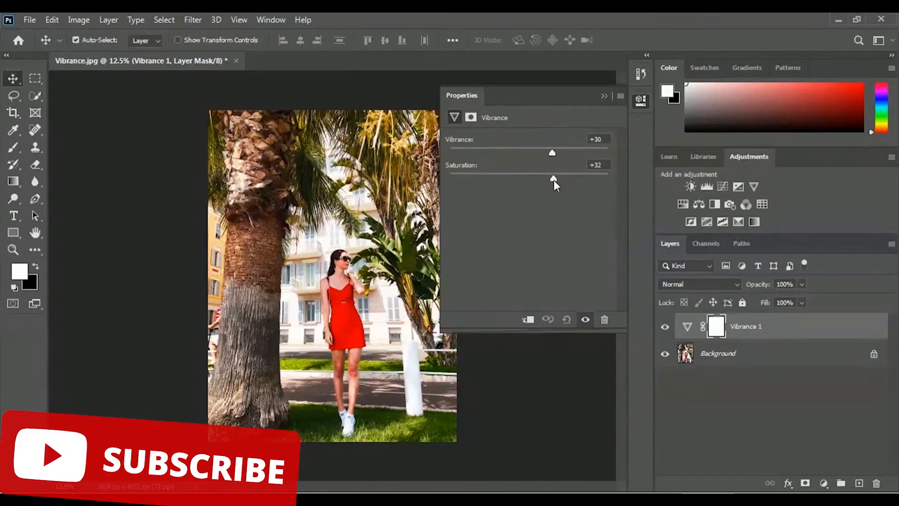
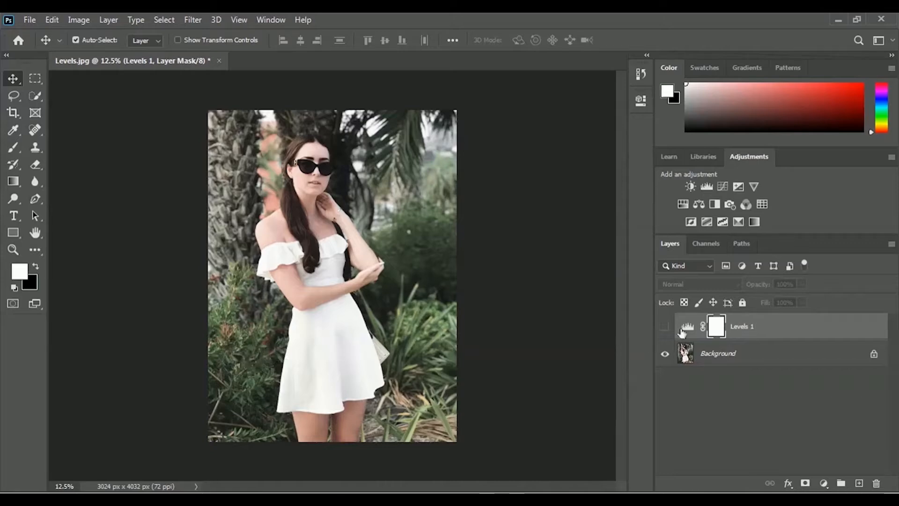
Step: Toggle the Levels 1 adjustment on and off to compare the portrait with and without it
left_click(664, 328)
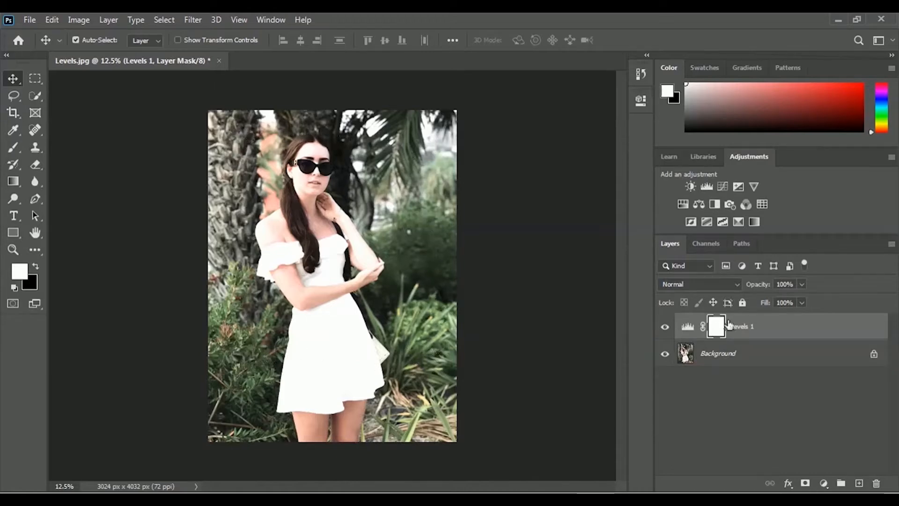
left_click(665, 327)
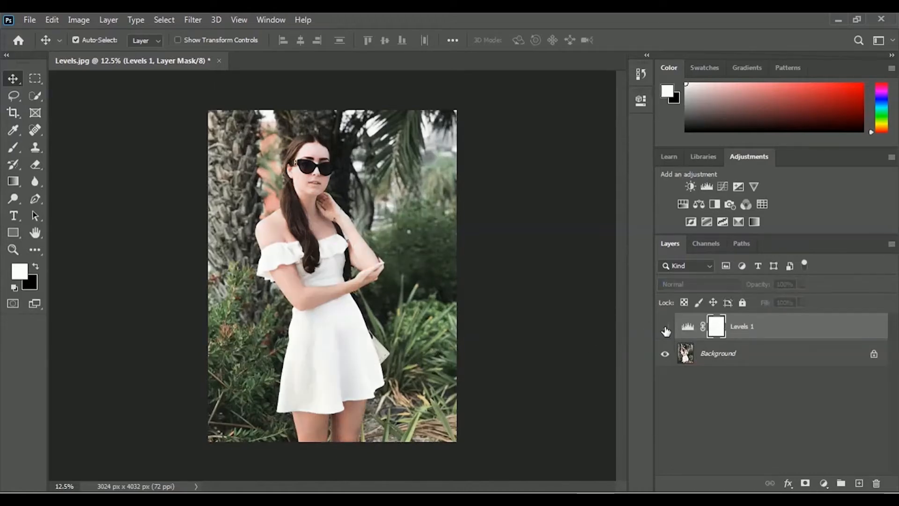
left_click(665, 329)
left_click(665, 329)
left_click(665, 329)
left_click(666, 330)
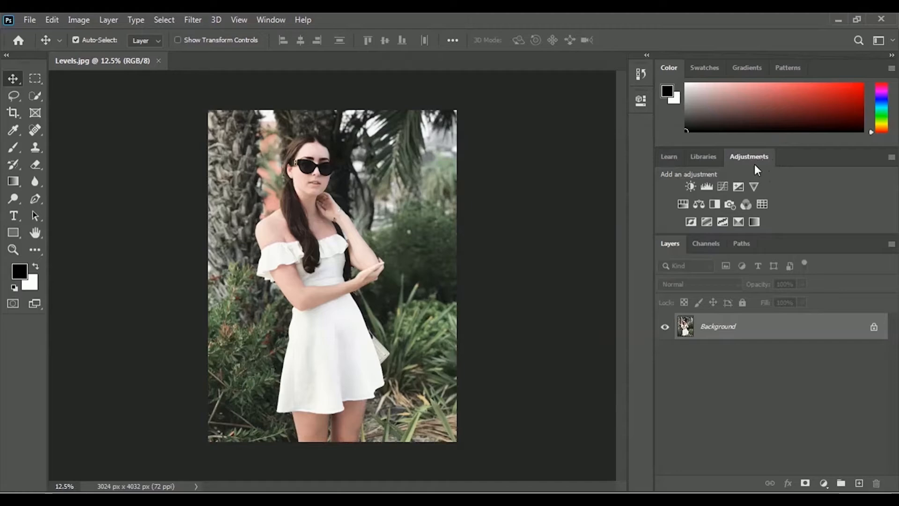
Step: Add a Levels layer with input levels 12, 1.00 and 215 to brighten the portrait
left_click(708, 187)
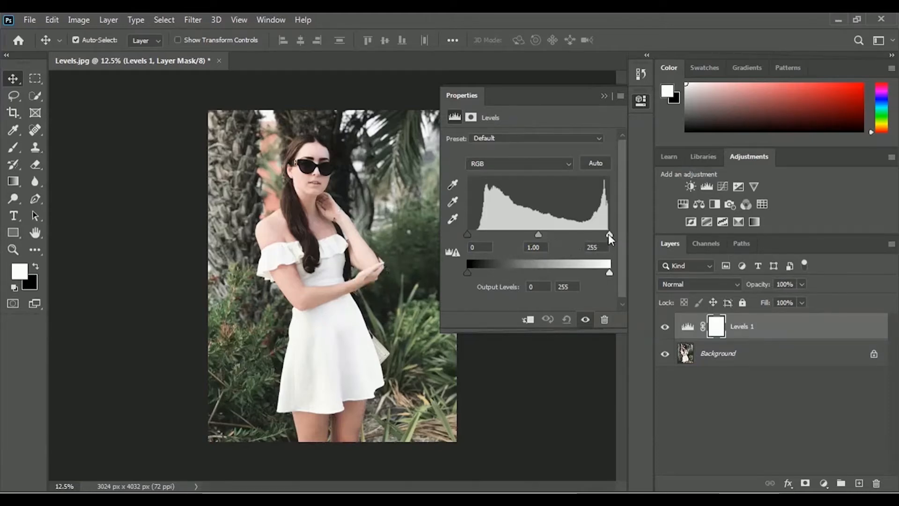
left_click_drag(608, 234, 587, 234)
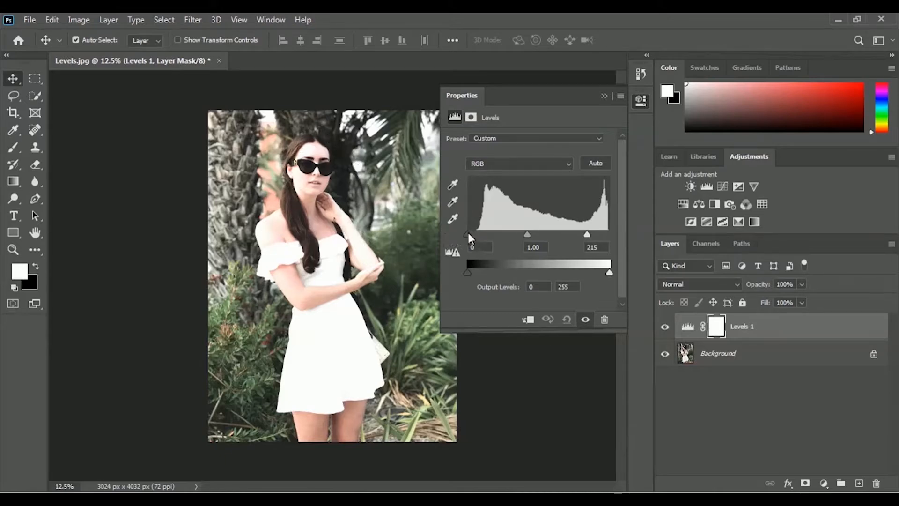
left_click_drag(468, 235, 474, 233)
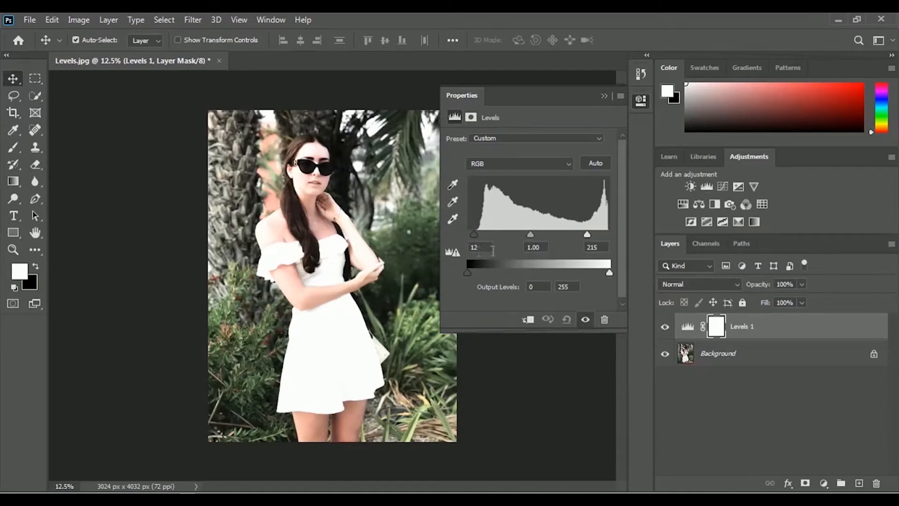
left_click(604, 97)
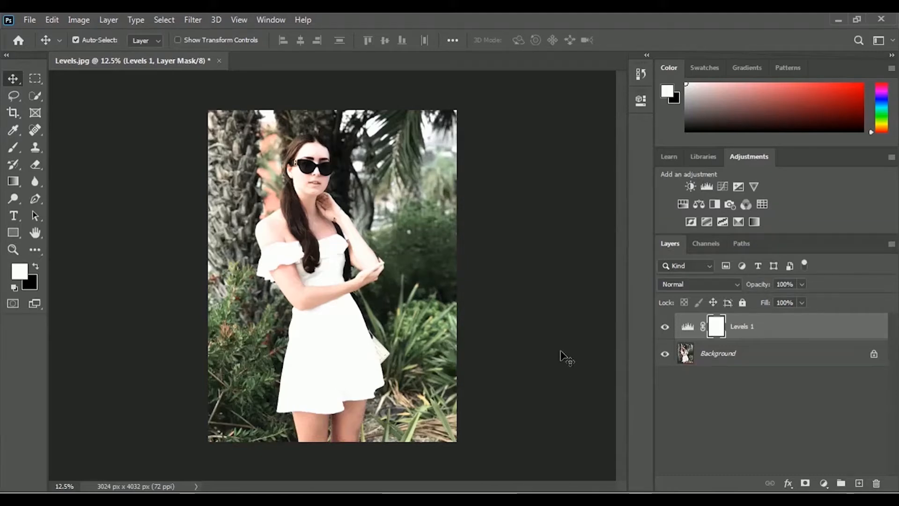
Step: Hide and reshow the new Levels 1 layer to compare it against the original photo
left_click(666, 327)
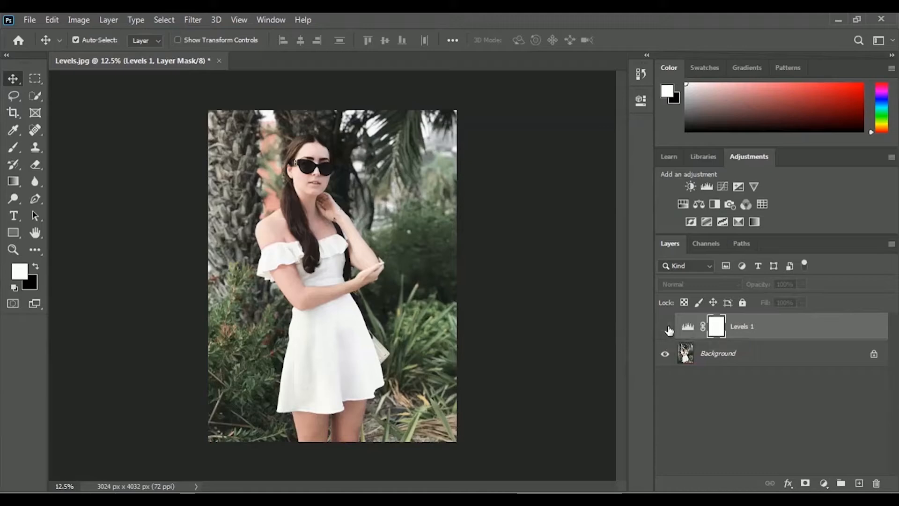
left_click(665, 328)
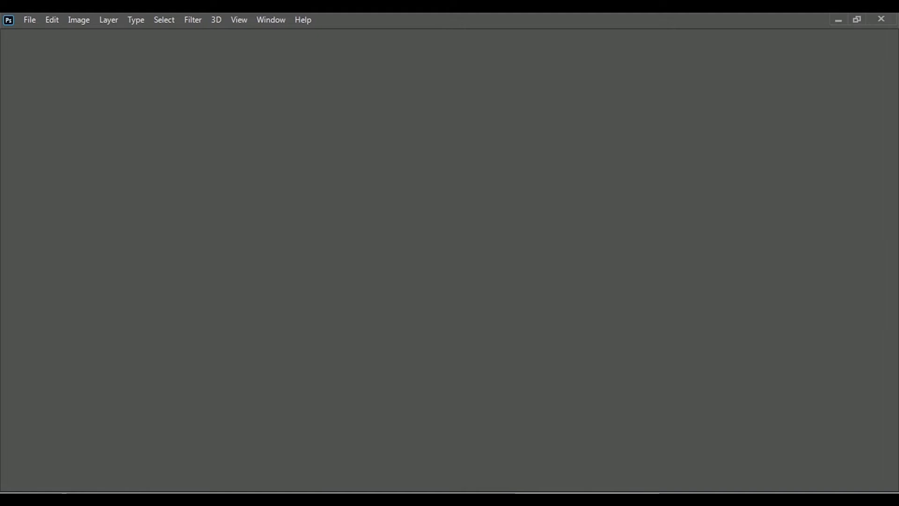
Step: Create a new white 7 × 5 inch document at 300 ppi (2100 × 1500 px)
left_click(27, 20)
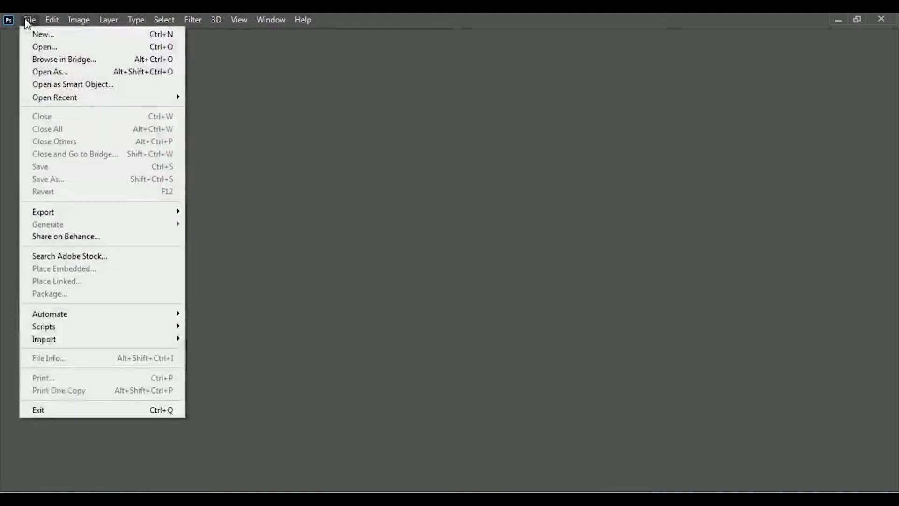
left_click(123, 35)
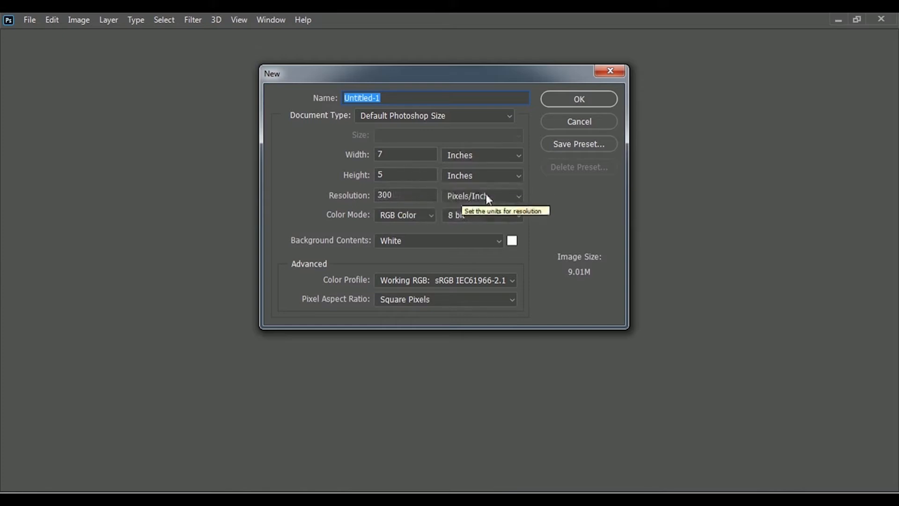
left_click(591, 102)
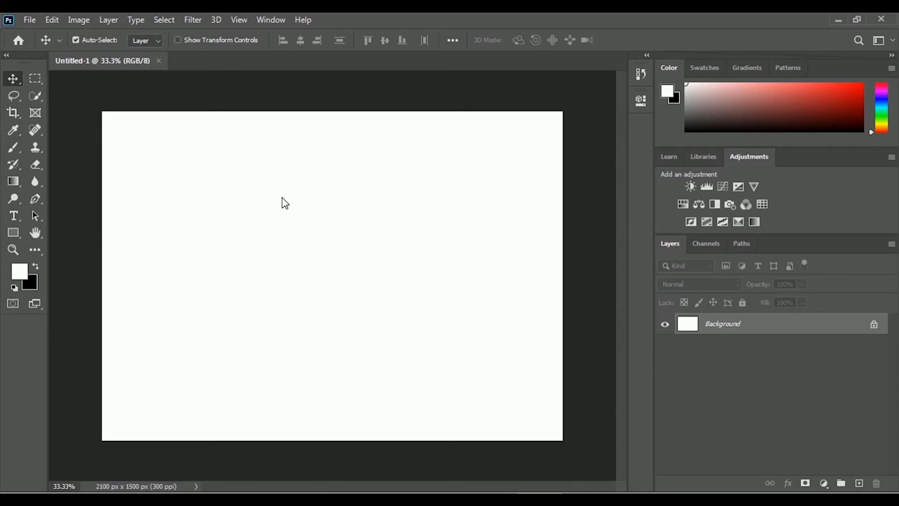
Step: With the Horizontal Type tool, set the Ethnocentric text colour to pink-red fa0354
left_click(14, 216)
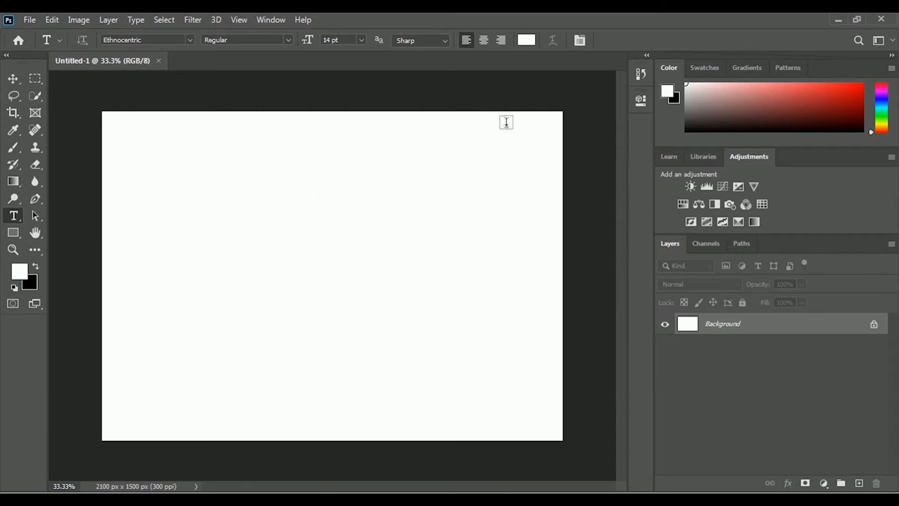
left_click(530, 42)
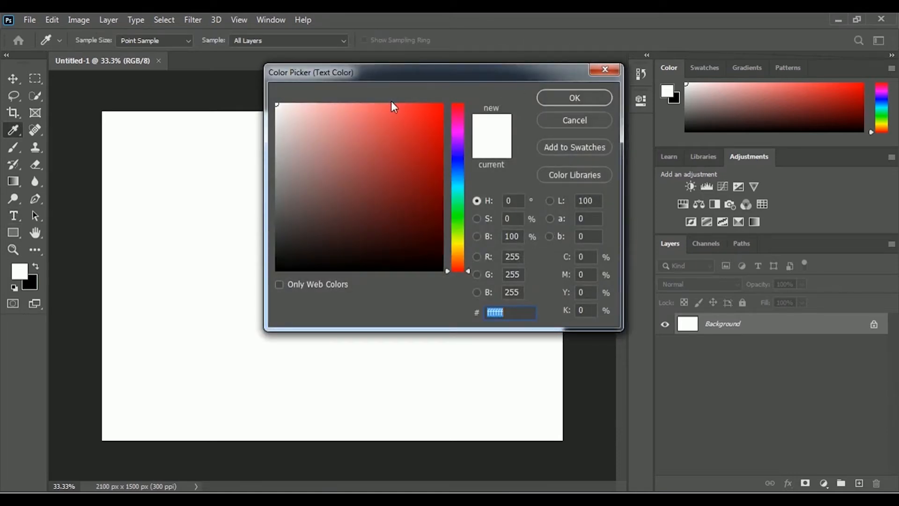
left_click(459, 113)
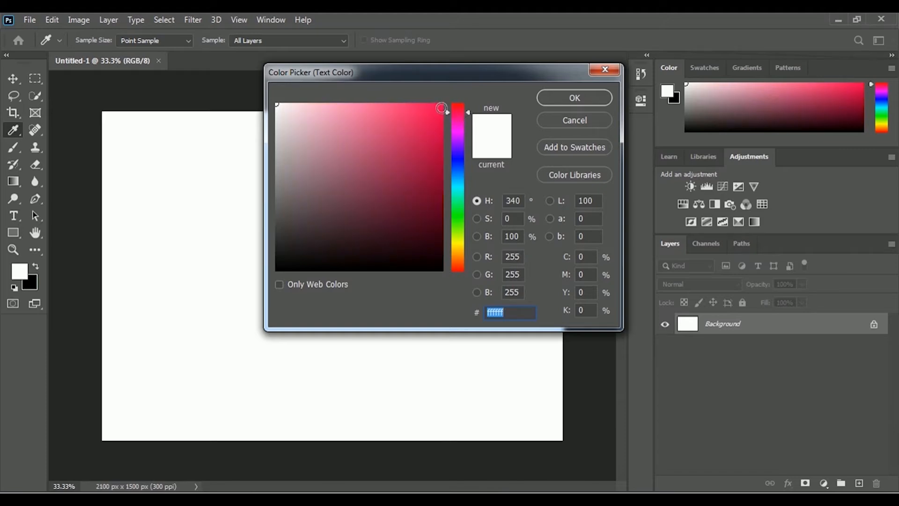
left_click(441, 107)
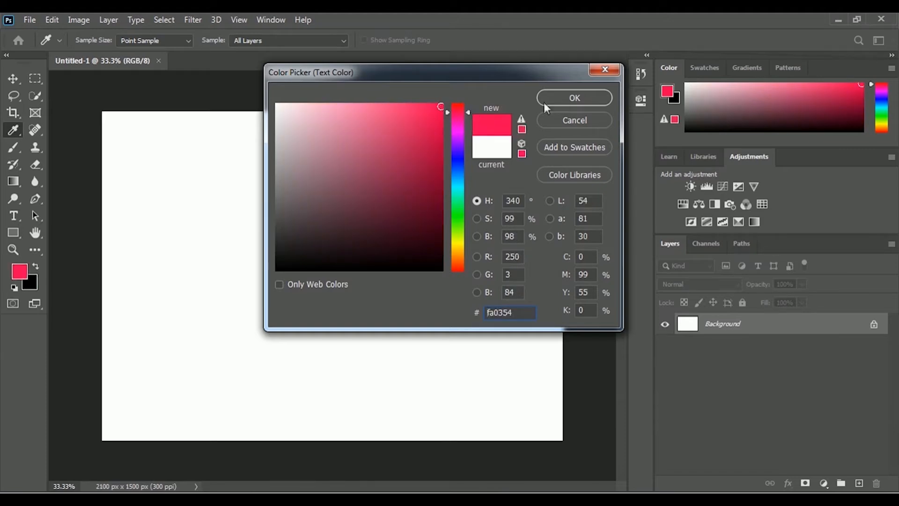
left_click(574, 97)
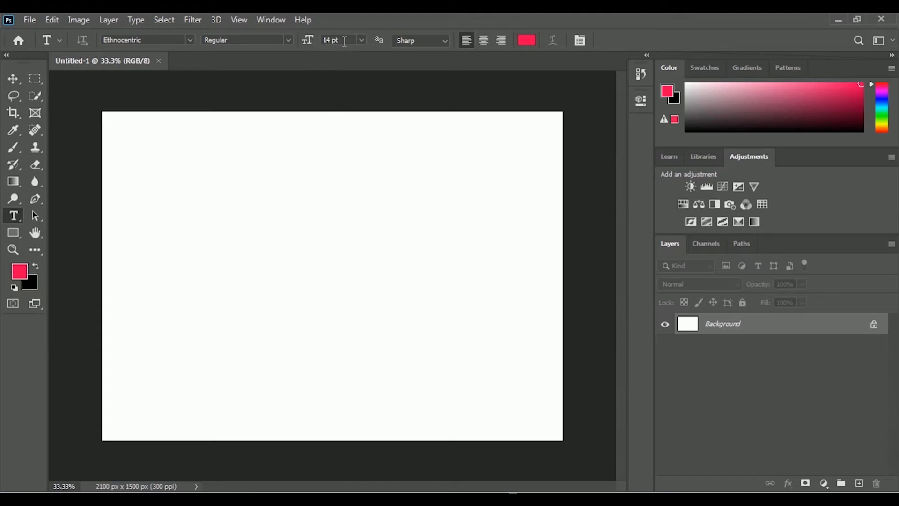
Step: Type STEPHEN, KOEL and SOREN on three lines at 60 pt and commit the text
left_click(362, 41)
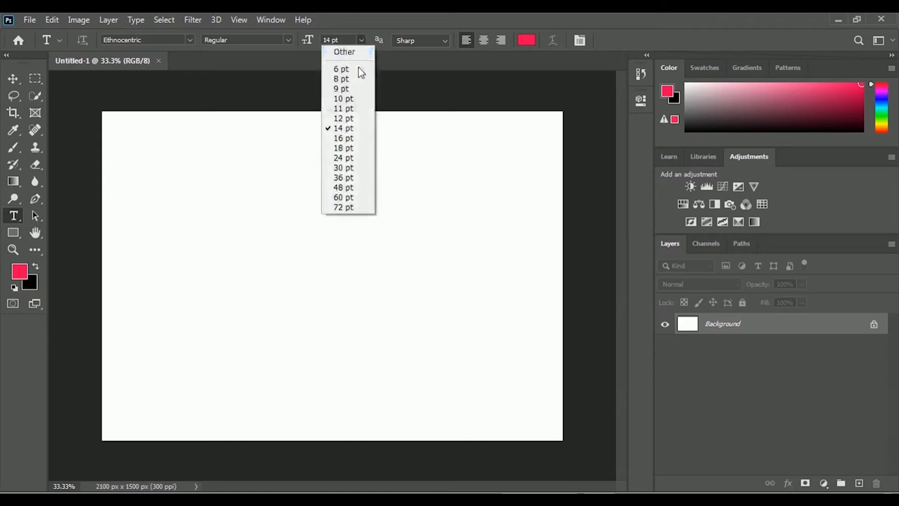
left_click(347, 198)
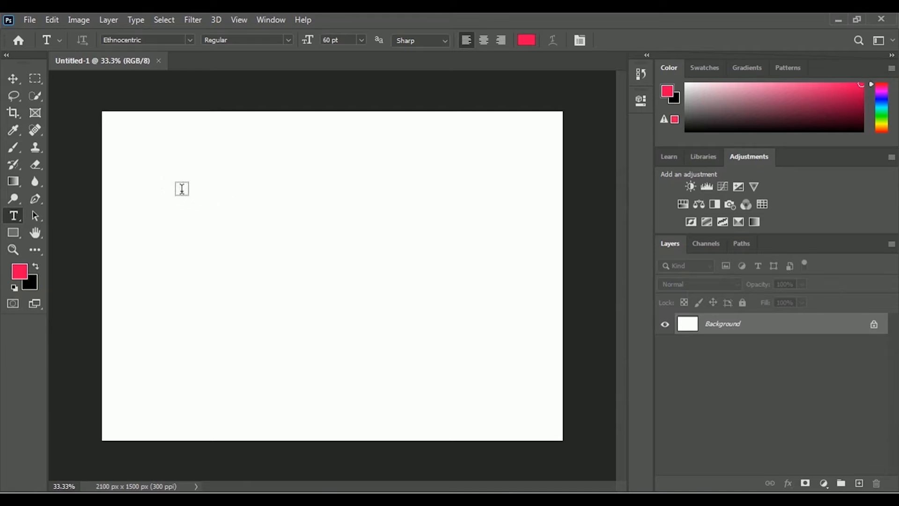
left_click(168, 187)
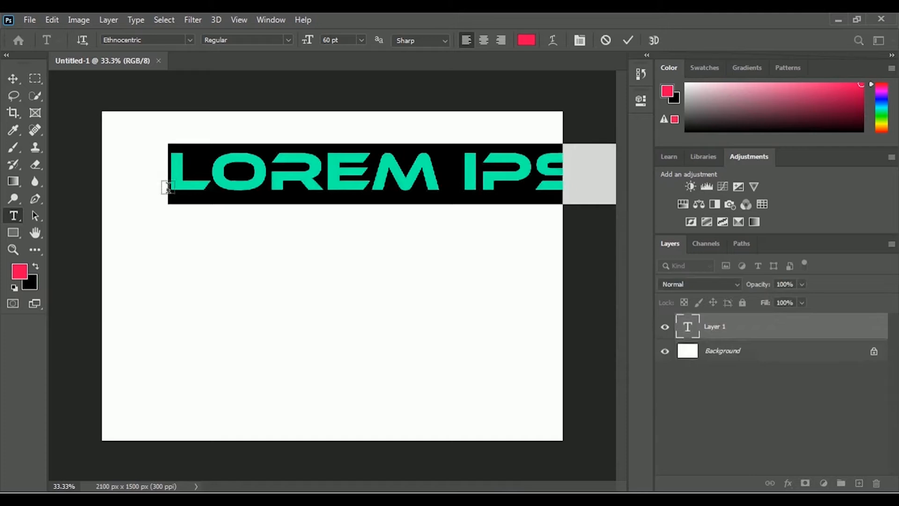
type("STEPHEN")
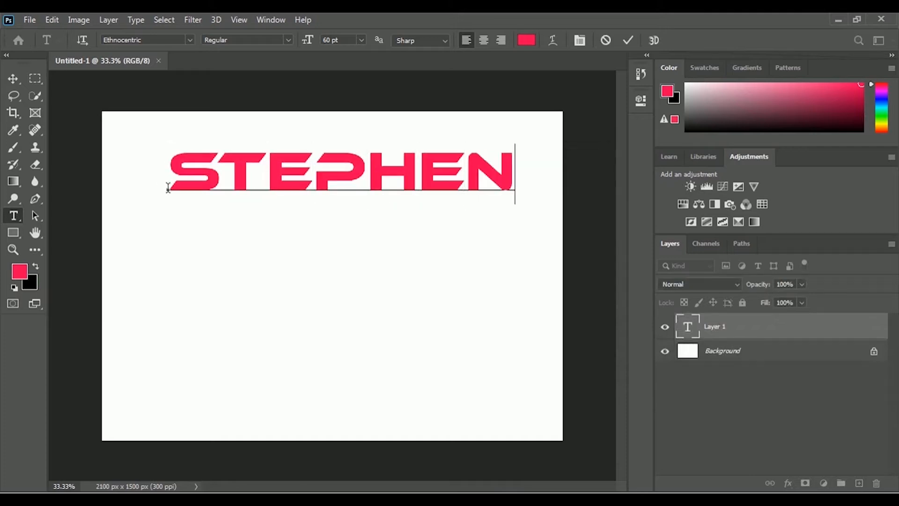
key("Return")
type("KOEL")
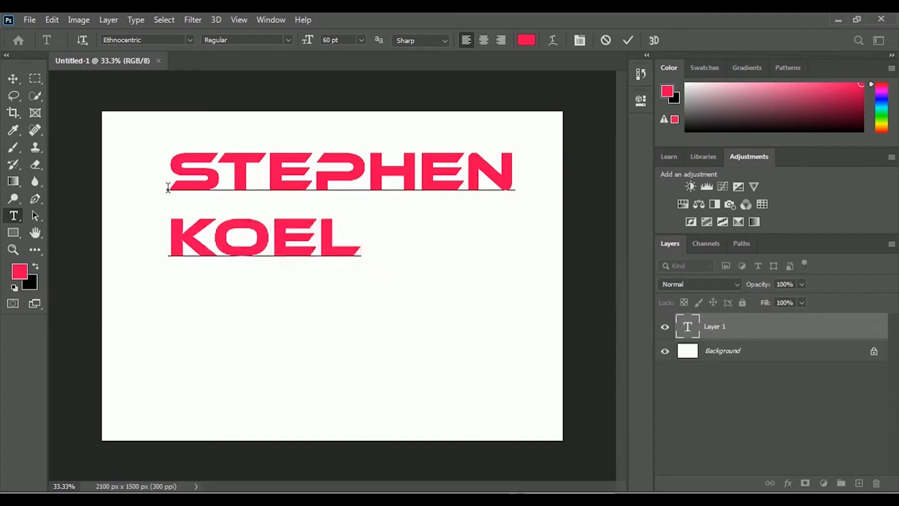
key("Return")
type("SOREN")
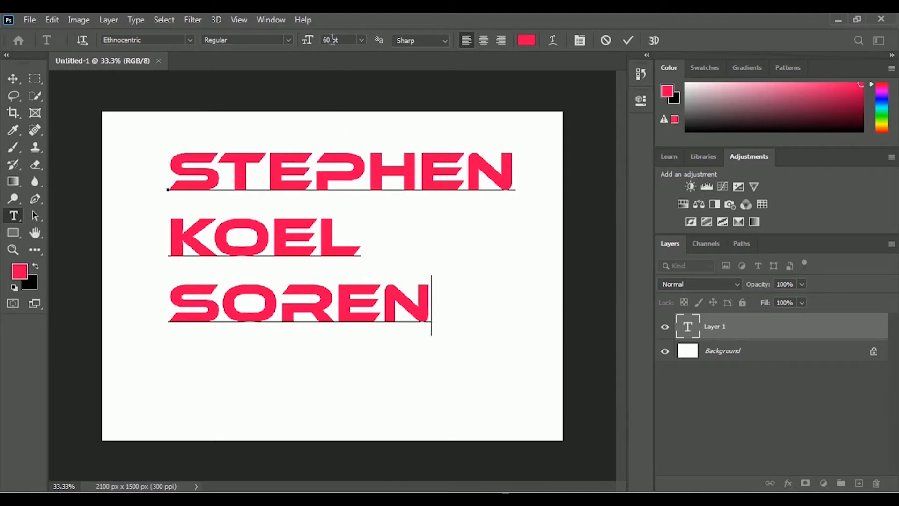
left_click(628, 41)
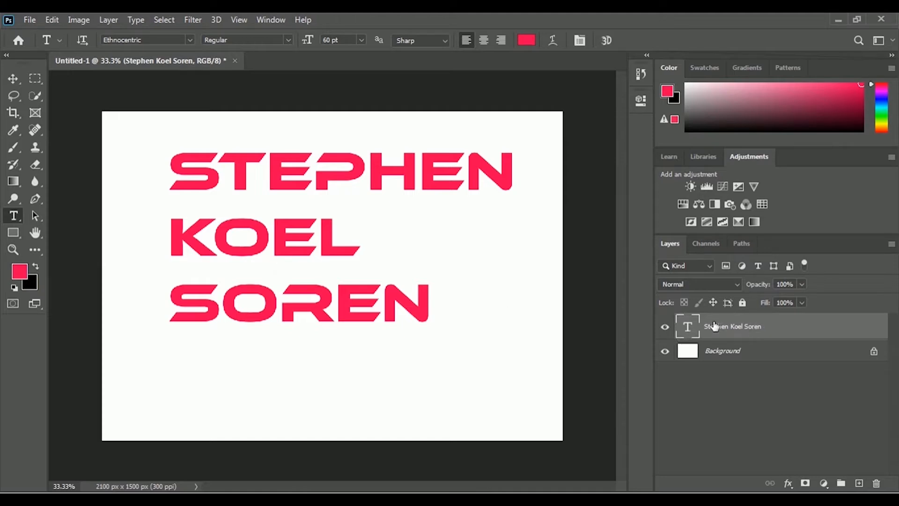
right_click(742, 328)
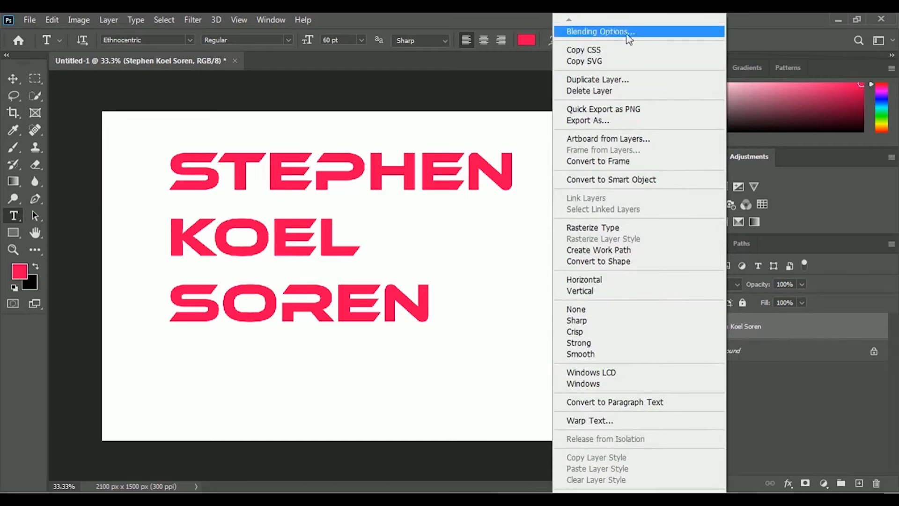
Step: Apply a black 1 px Stroke effect to the three-line name text layer
left_click(785, 443)
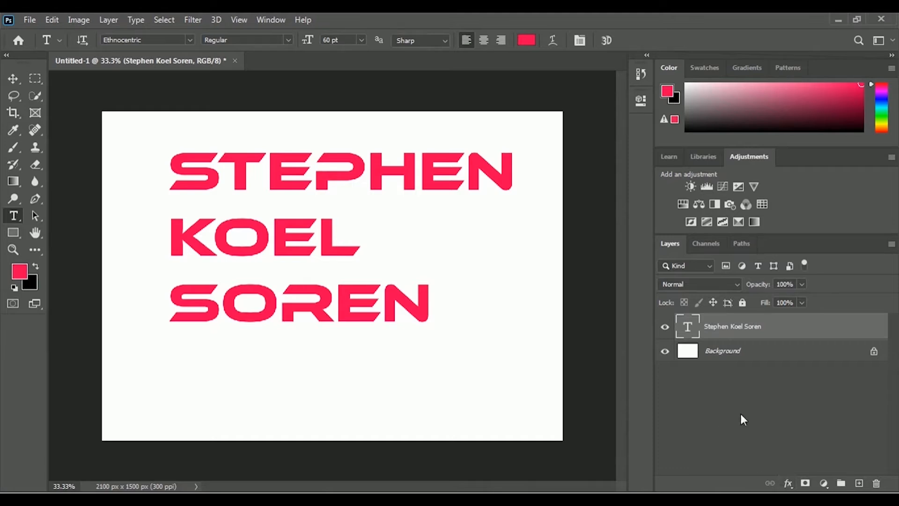
left_click(789, 485)
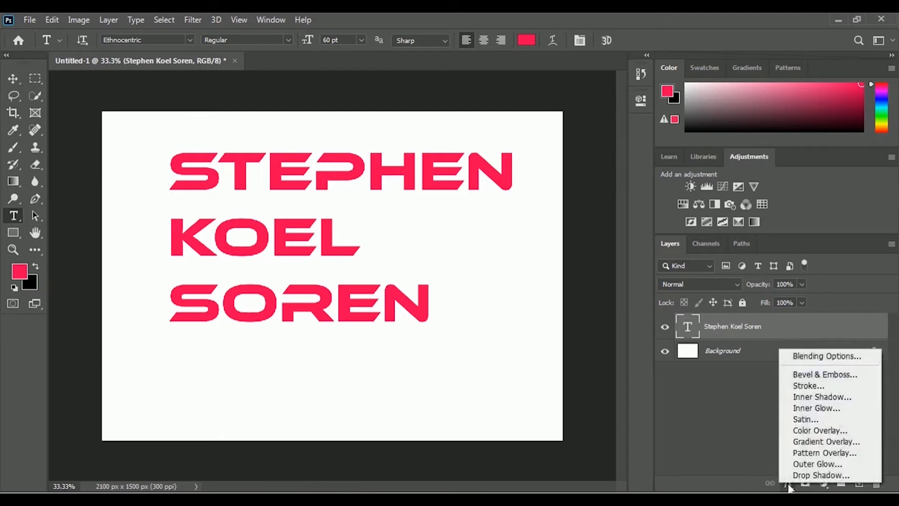
left_click(827, 387)
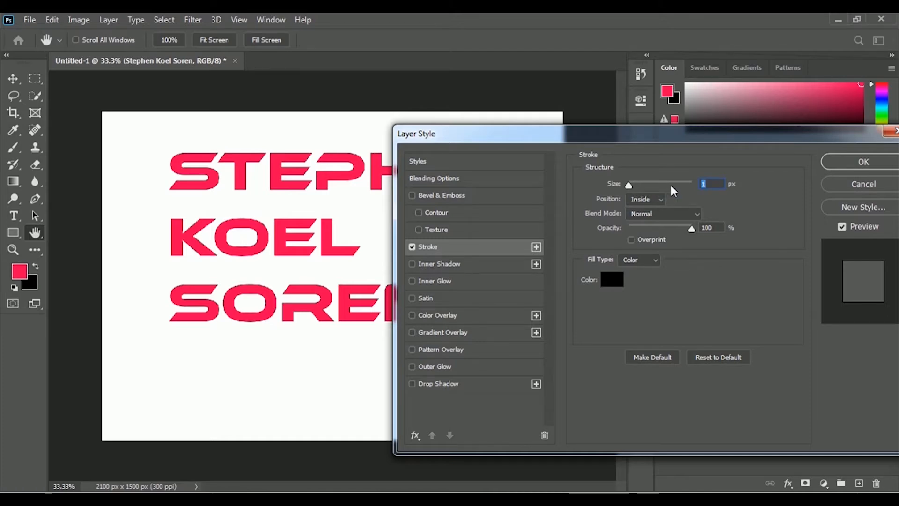
Step: Increase the Inside stroke Size from 1 px to 9 px in Layer Style
left_click(710, 185)
left_click(629, 187)
left_click_drag(629, 187, 636, 188)
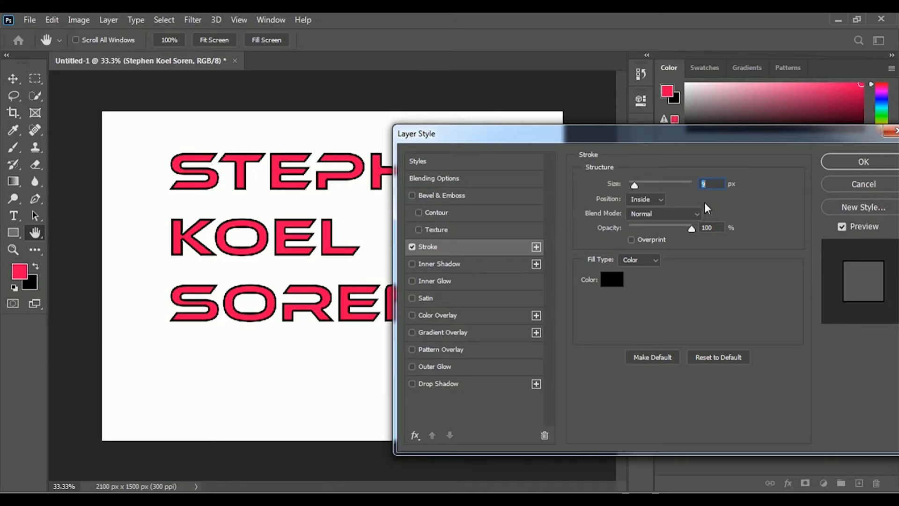
left_click(709, 184)
left_click(655, 201)
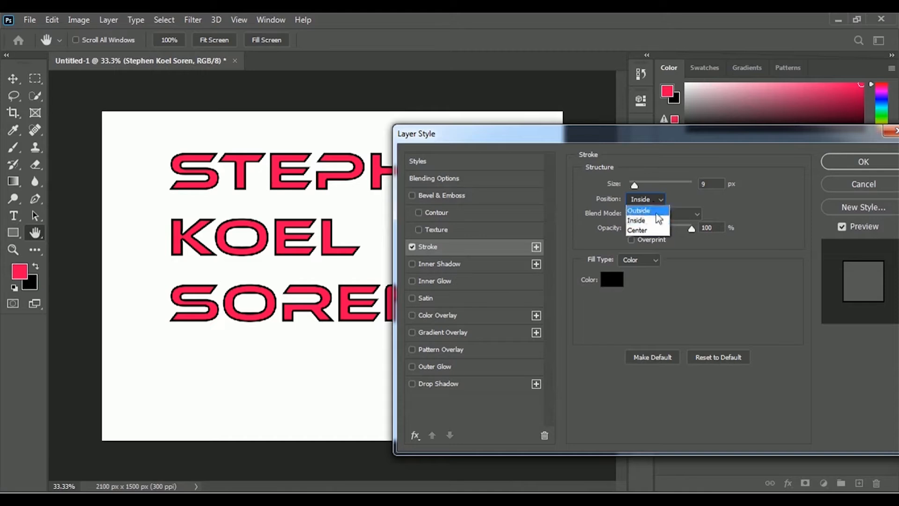
left_click(650, 211)
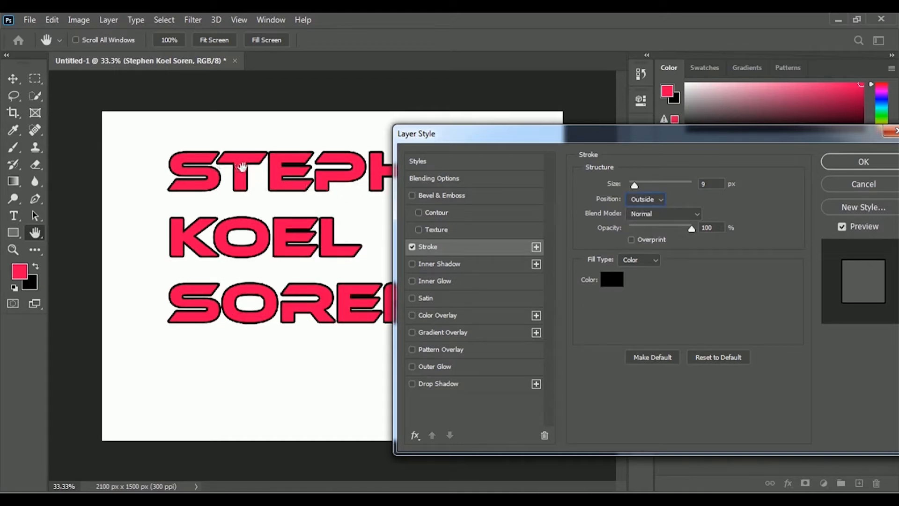
left_click(650, 200)
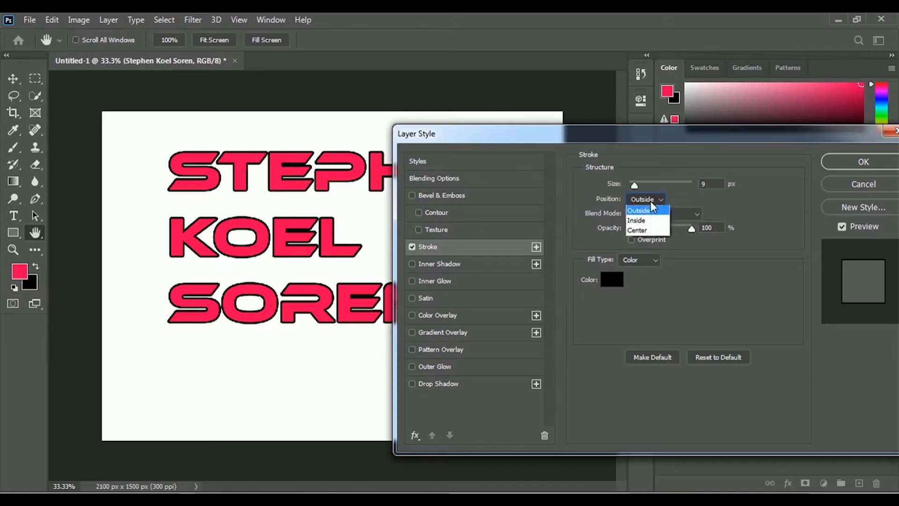
left_click(645, 230)
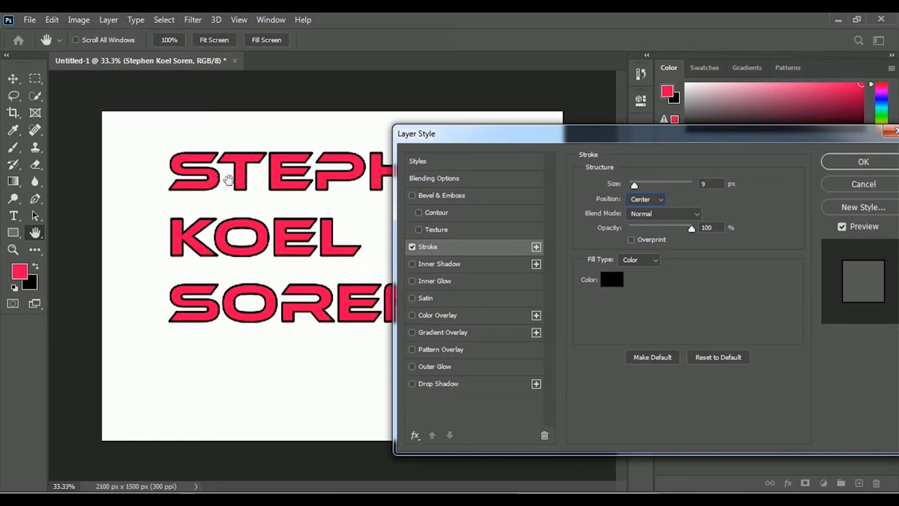
left_click(632, 200)
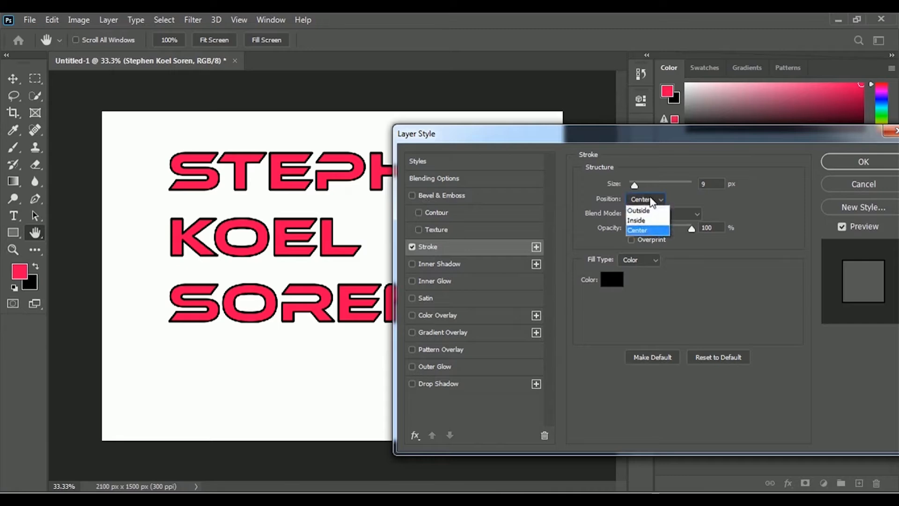
left_click(645, 221)
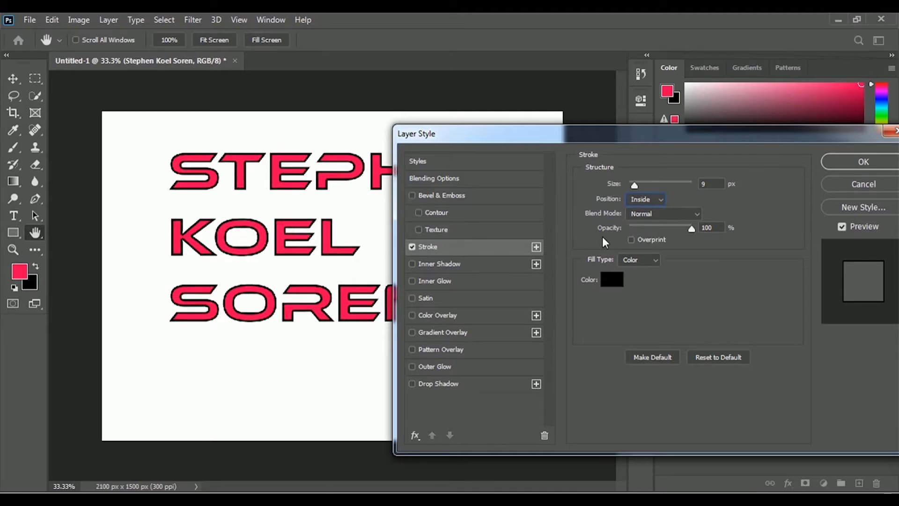
left_click(645, 199)
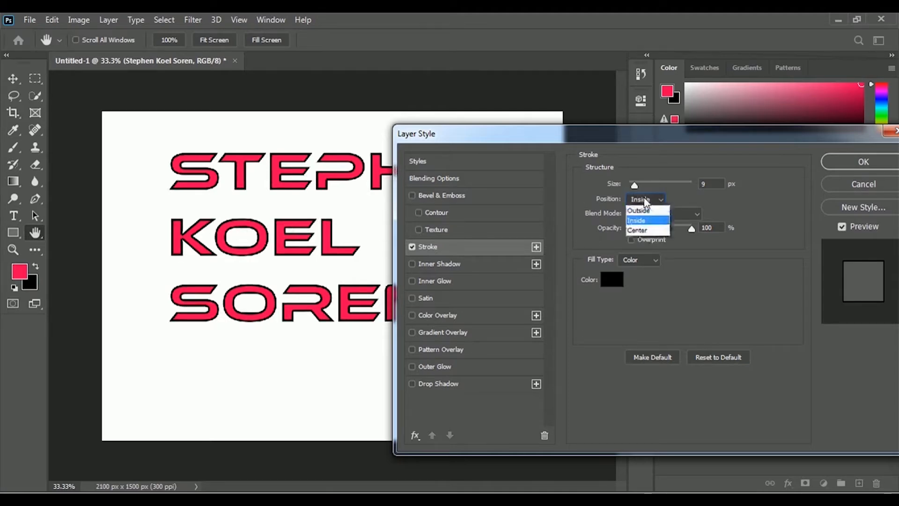
left_click(637, 220)
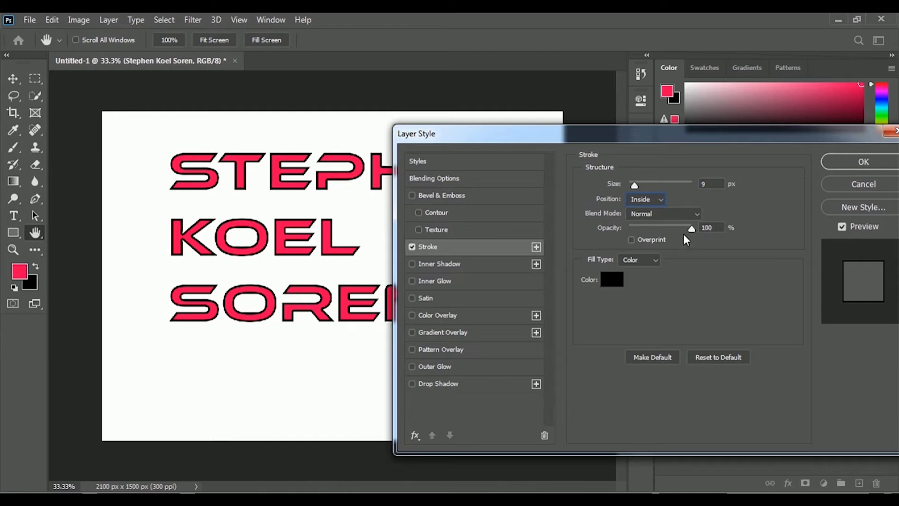
left_click_drag(691, 229, 670, 230)
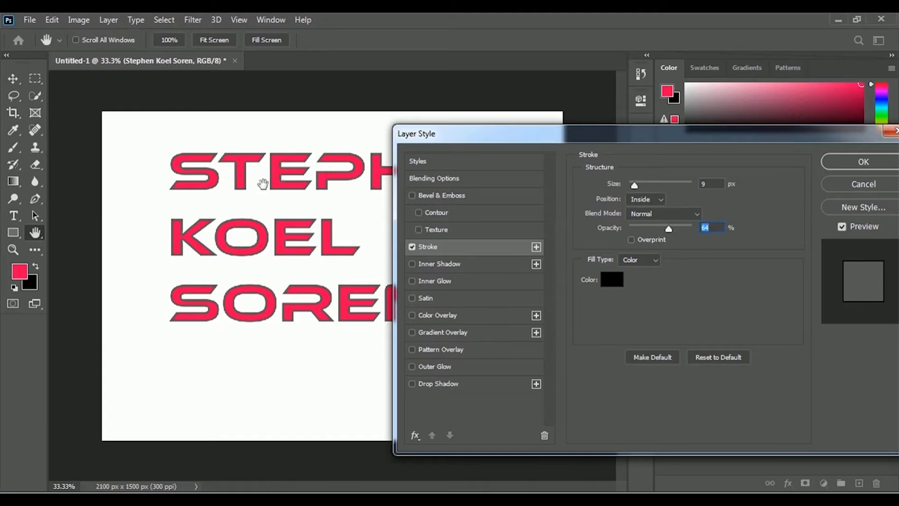
left_click_drag(670, 230, 693, 228)
double_click(706, 228)
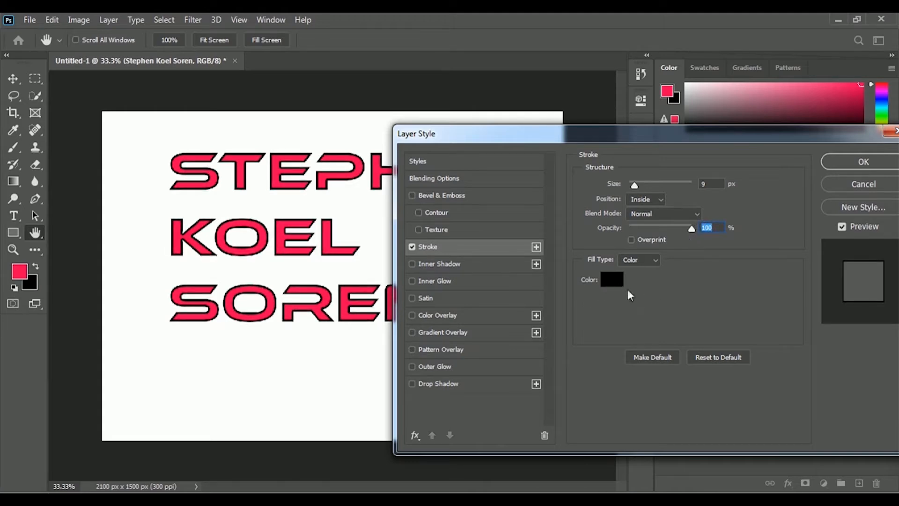
left_click(614, 281)
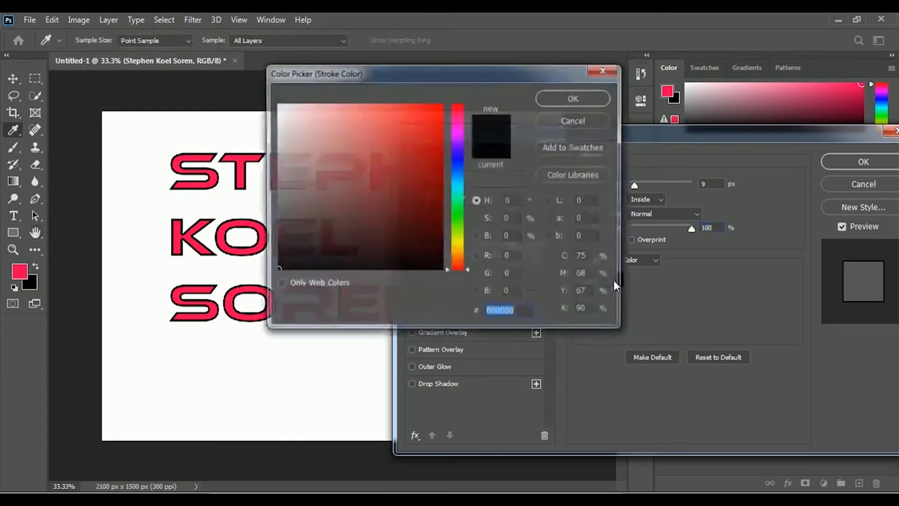
left_click_drag(434, 71, 518, 108)
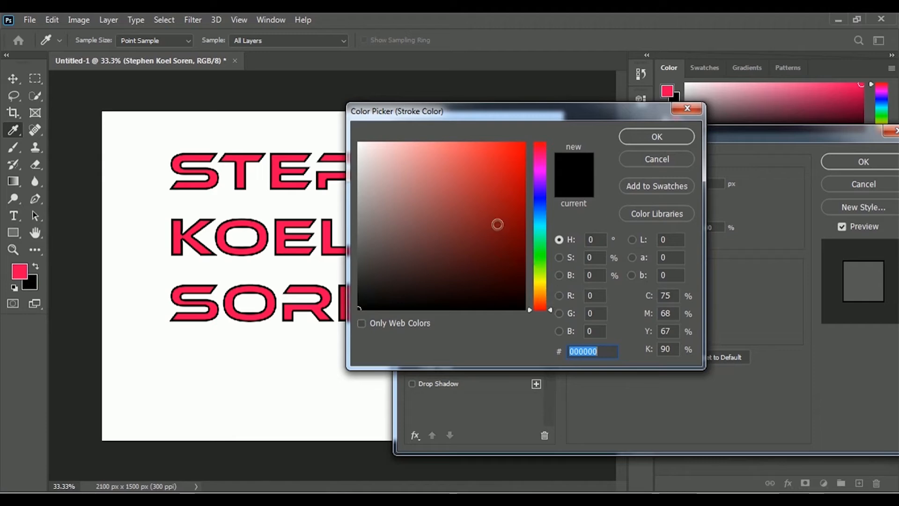
left_click(541, 280)
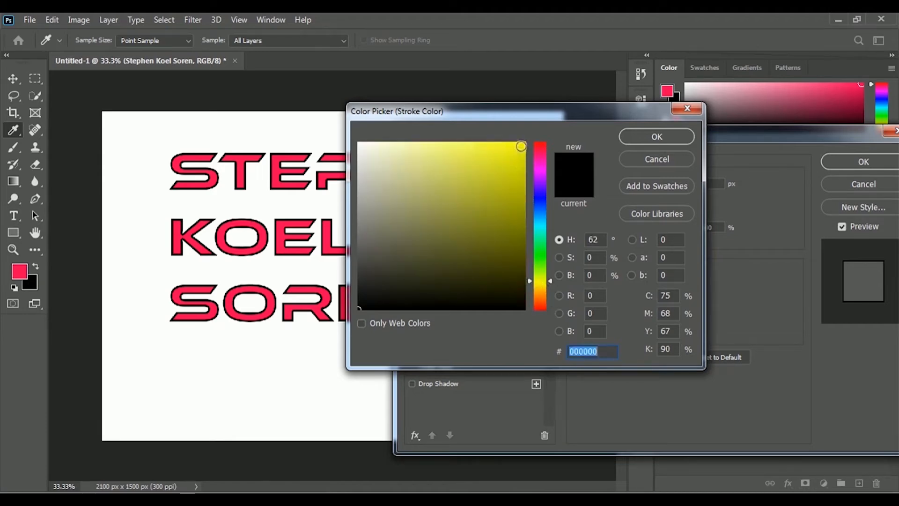
left_click(521, 146)
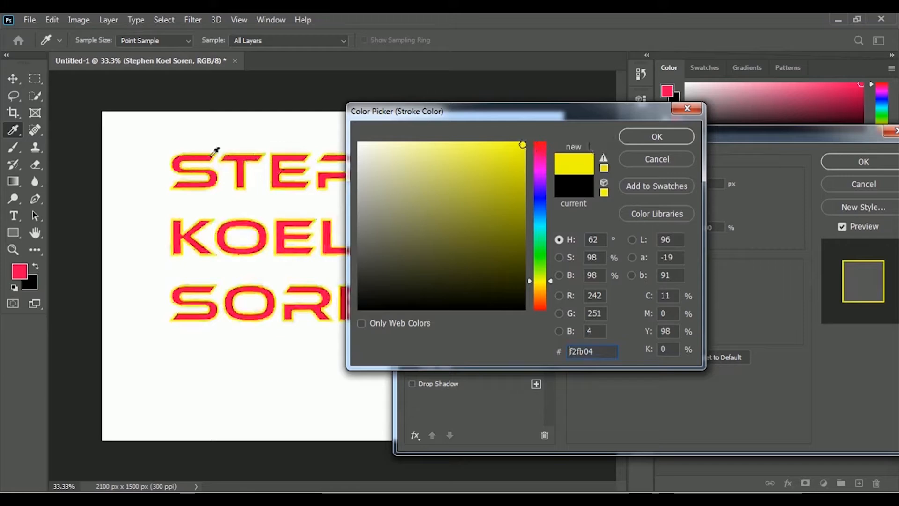
left_click(541, 252)
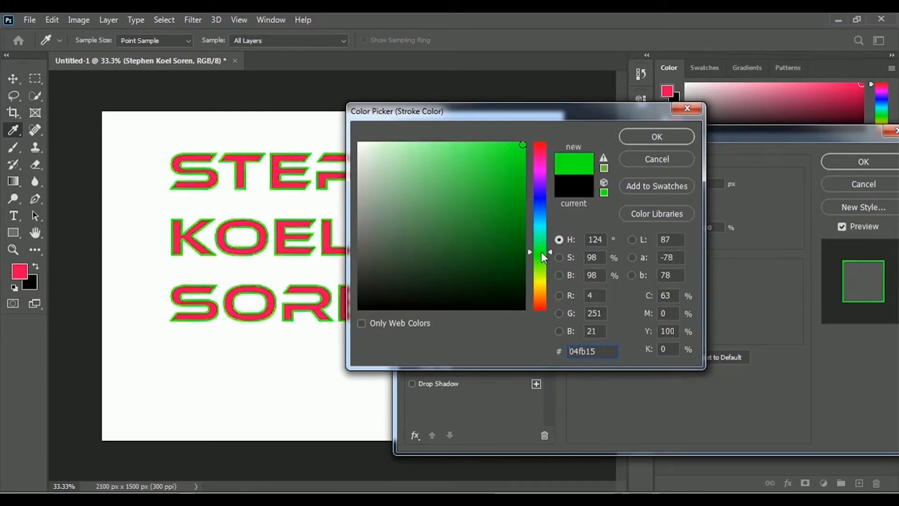
left_click(544, 223)
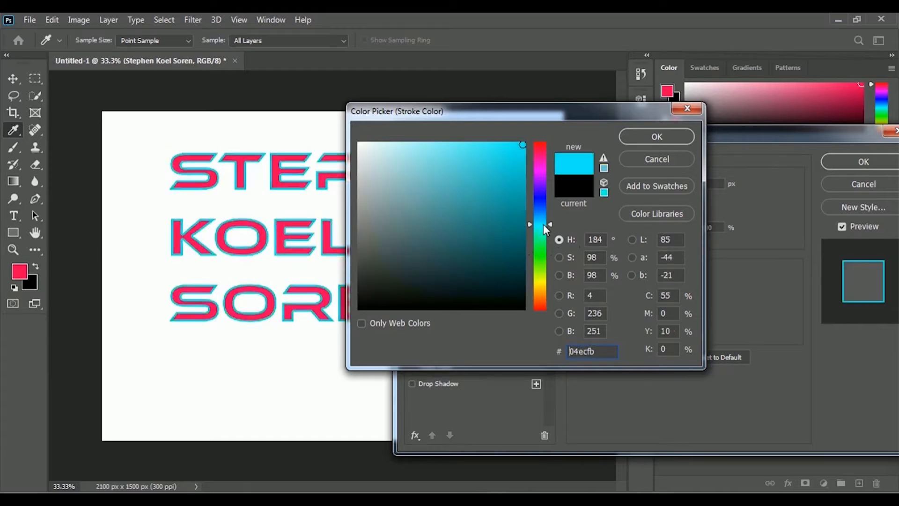
left_click(544, 197)
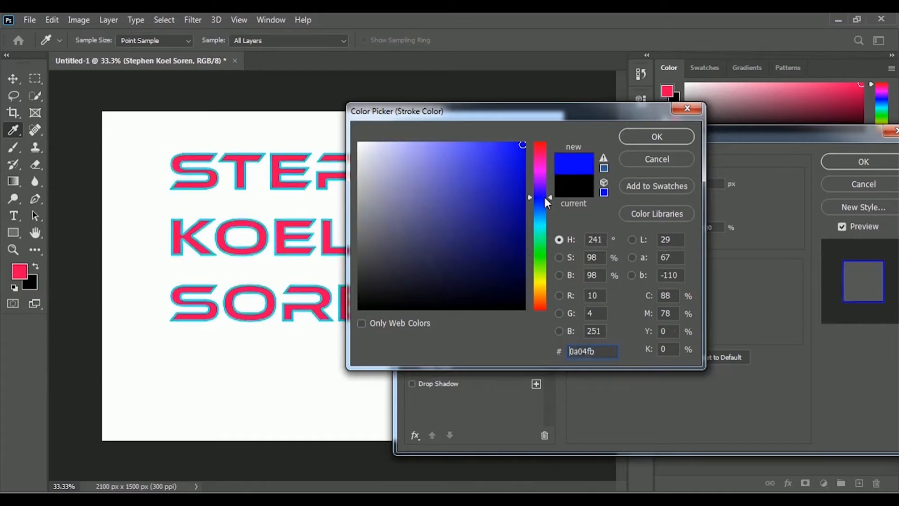
left_click(542, 170)
left_click_drag(527, 161, 518, 161)
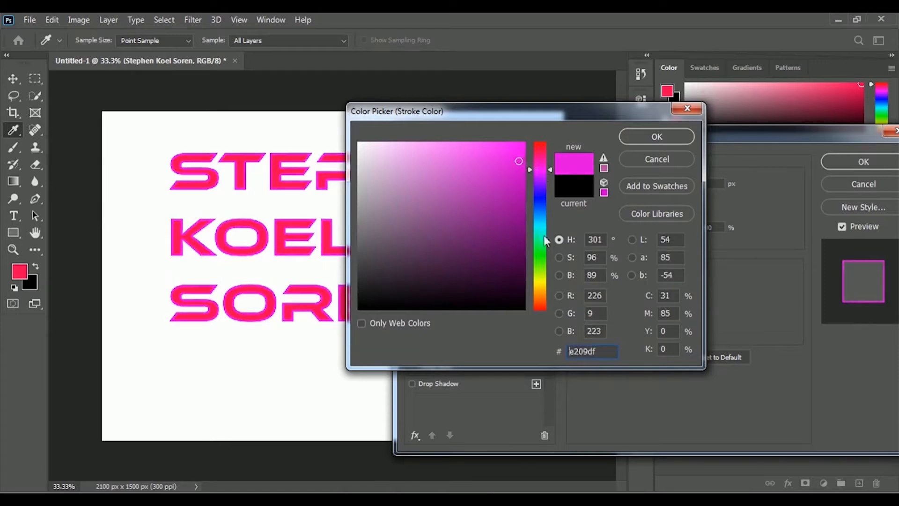
left_click(567, 187)
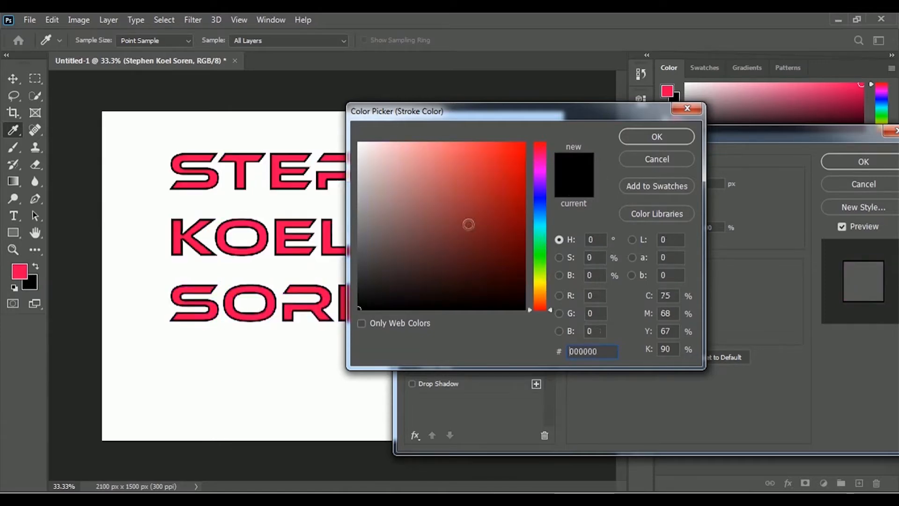
left_click(657, 137)
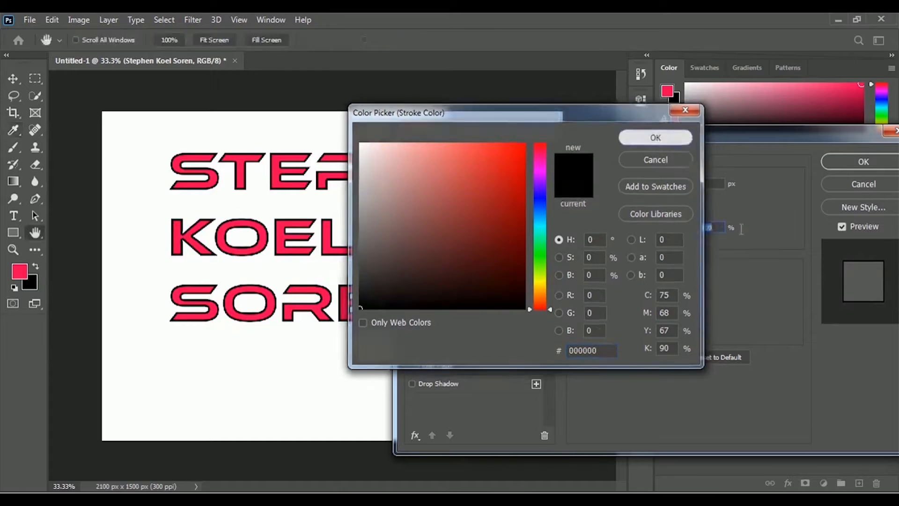
Step: Confirm the 9 px stroke, then hide and reshow the Stroke effect to compare
left_click(851, 162)
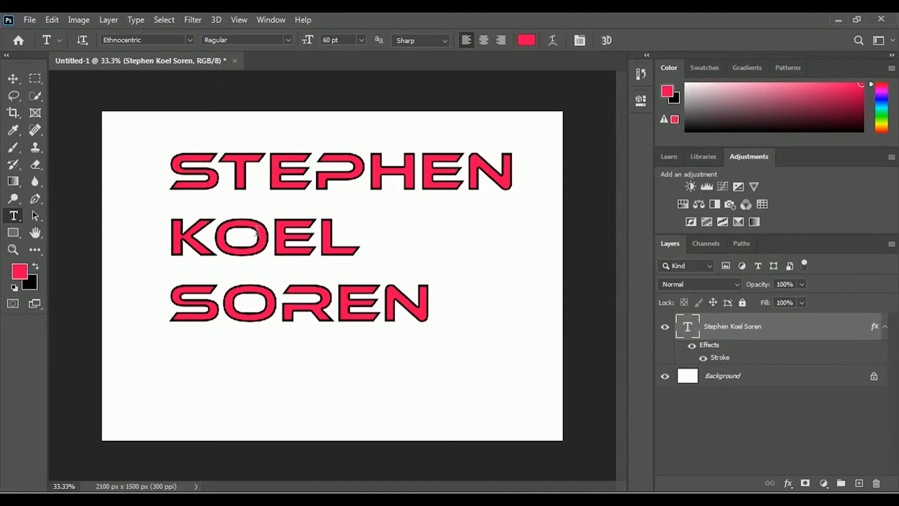
left_click(704, 359)
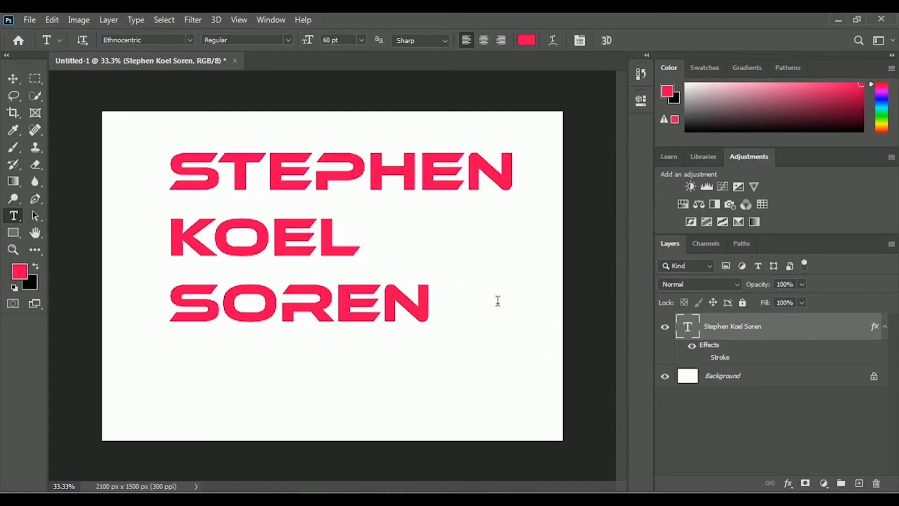
left_click(703, 358)
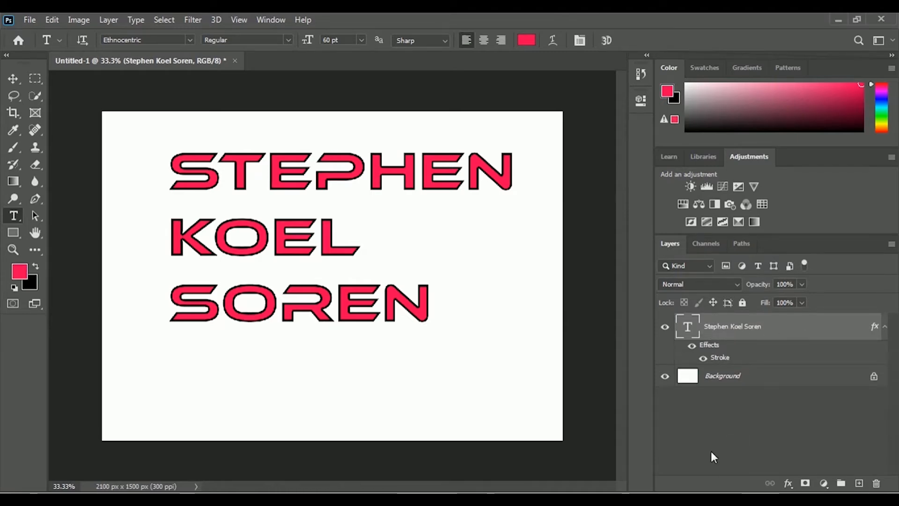
Step: Add a Gray-to-White linear Gradient Overlay at 90° to the name and edit its gradient
left_click(788, 484)
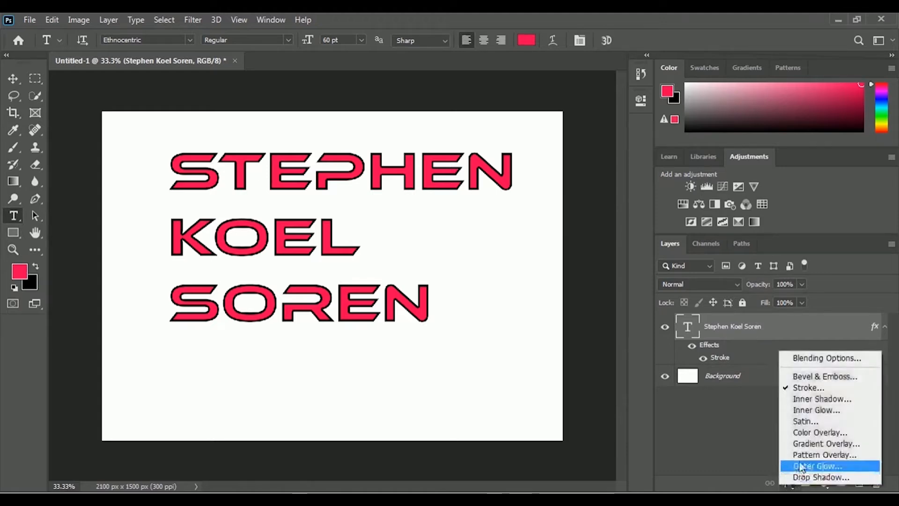
left_click(864, 448)
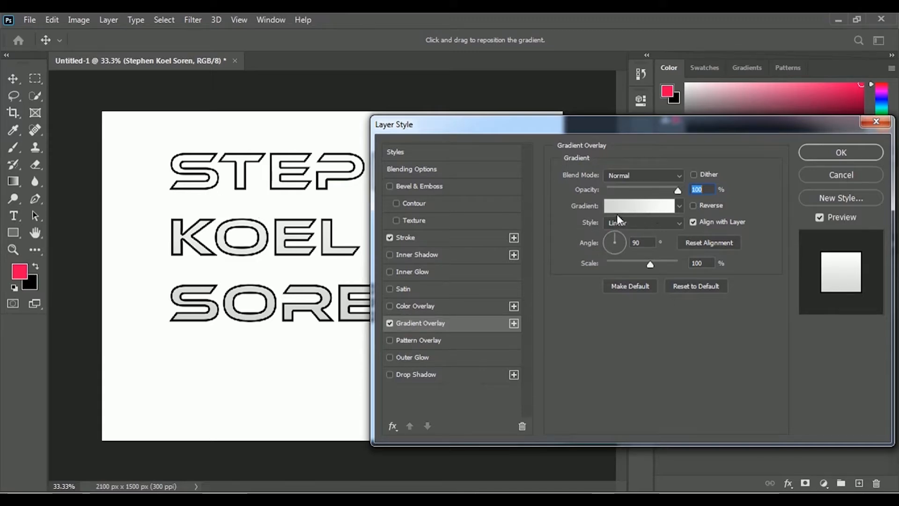
left_click(634, 209)
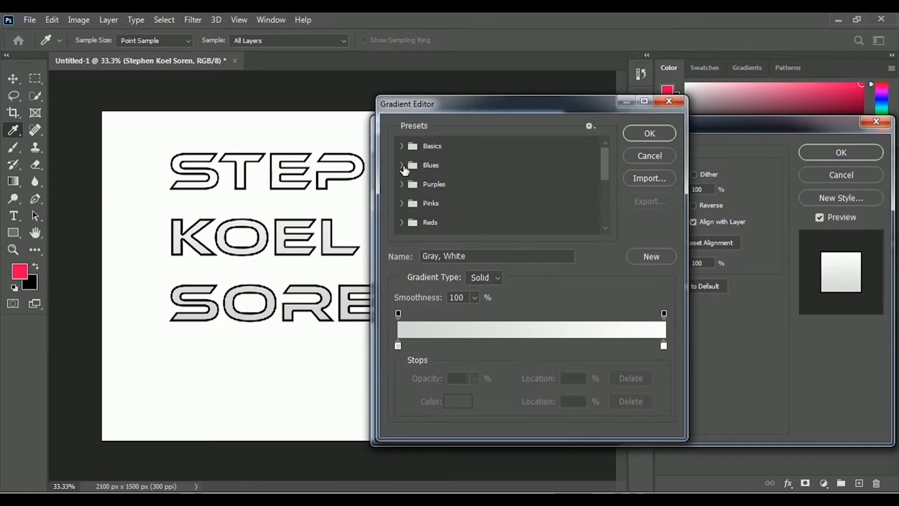
Step: Choose the Blue_27 preset from the Blues folder so the name's gradient runs purple to cyan
left_click(401, 166)
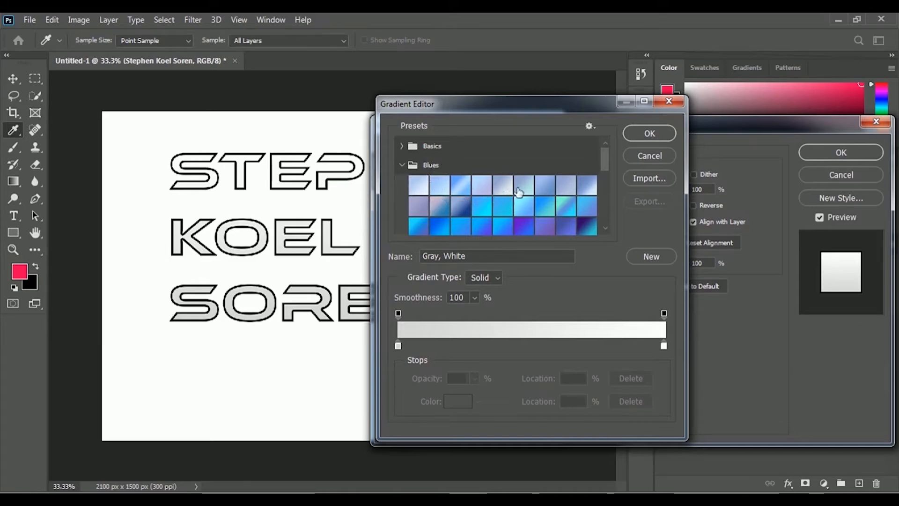
left_click(481, 203)
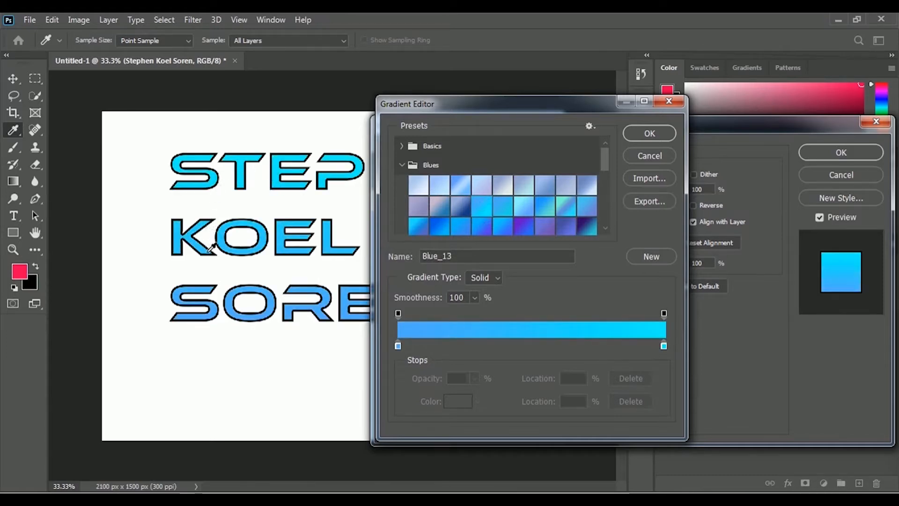
left_click(586, 229)
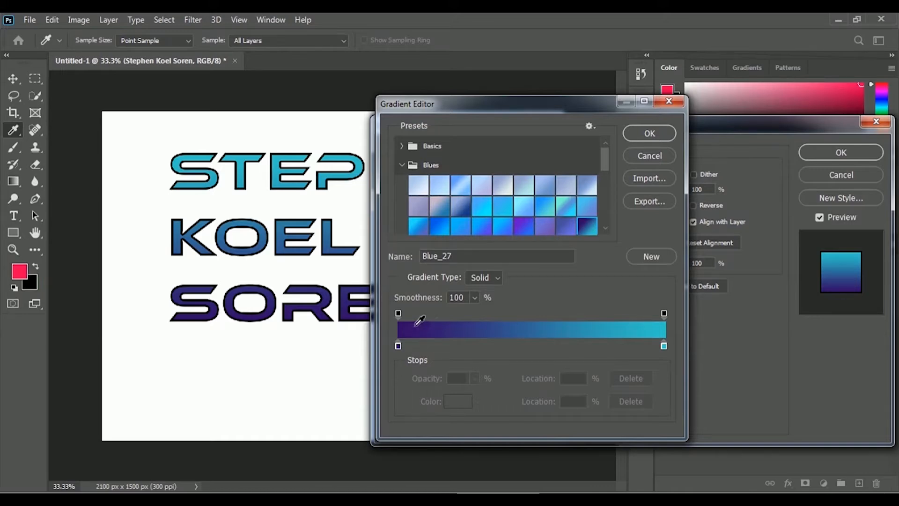
Step: Recolour the gradient's purple stop to bright green 28f906 and move the cyan stop to 58%
left_click(398, 345)
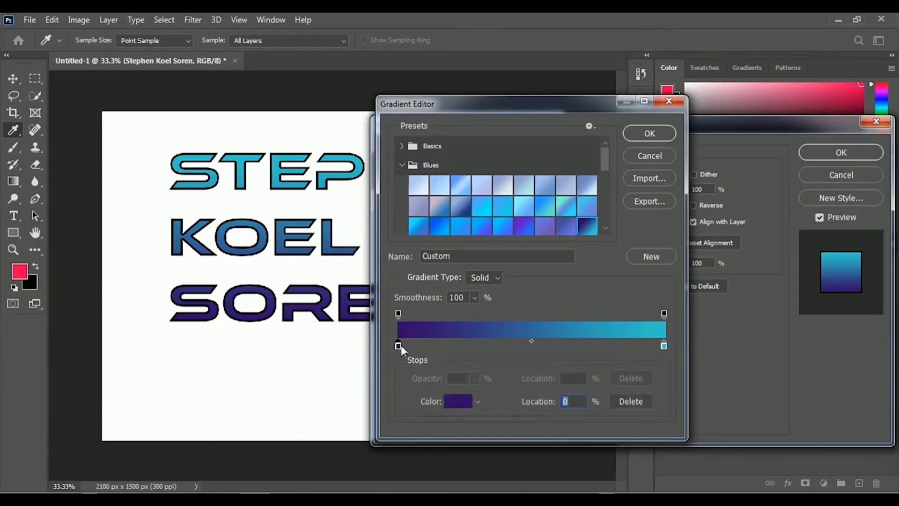
left_click(457, 405)
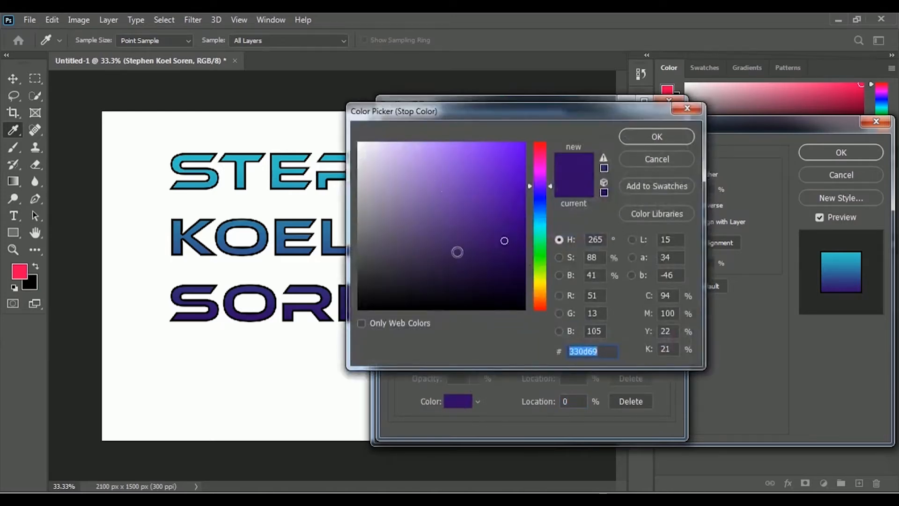
left_click(542, 258)
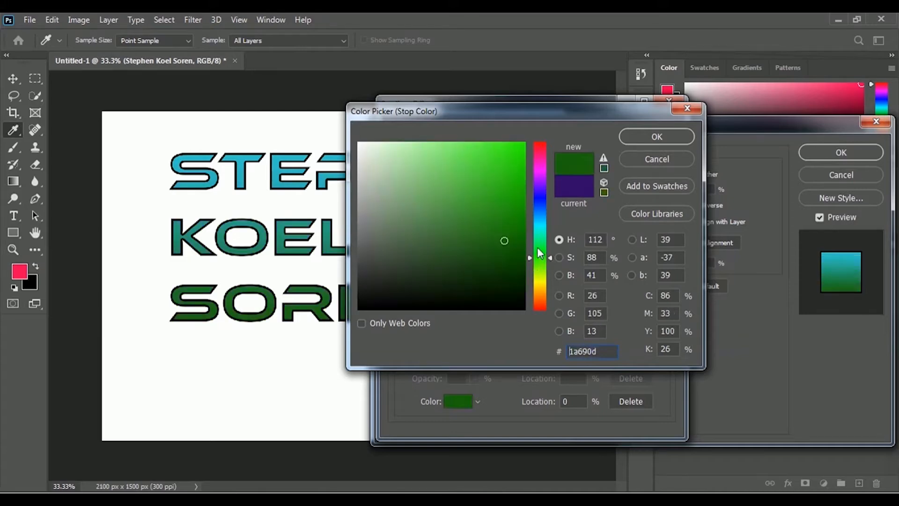
left_click(521, 146)
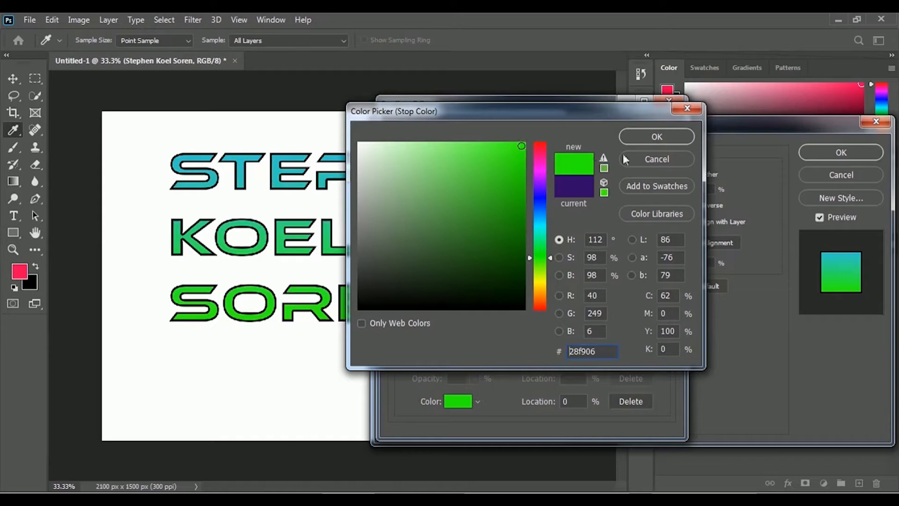
left_click(653, 138)
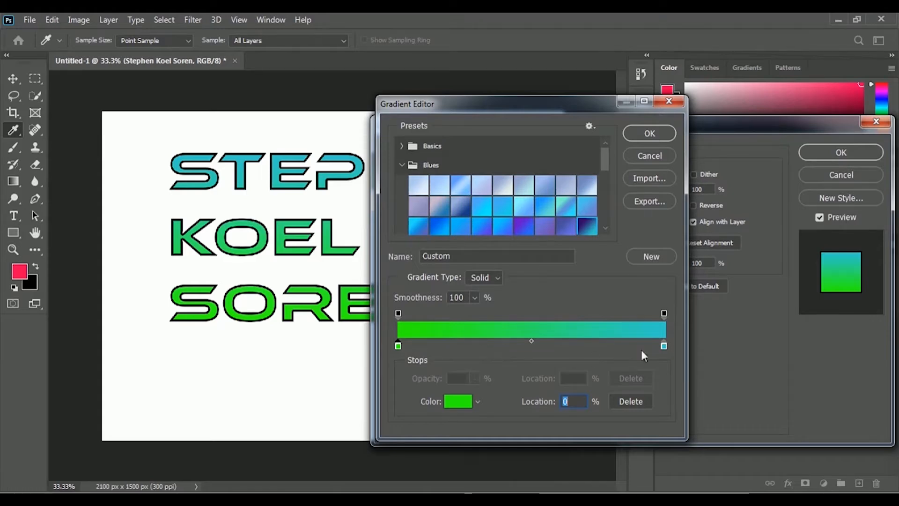
left_click_drag(664, 345, 553, 345)
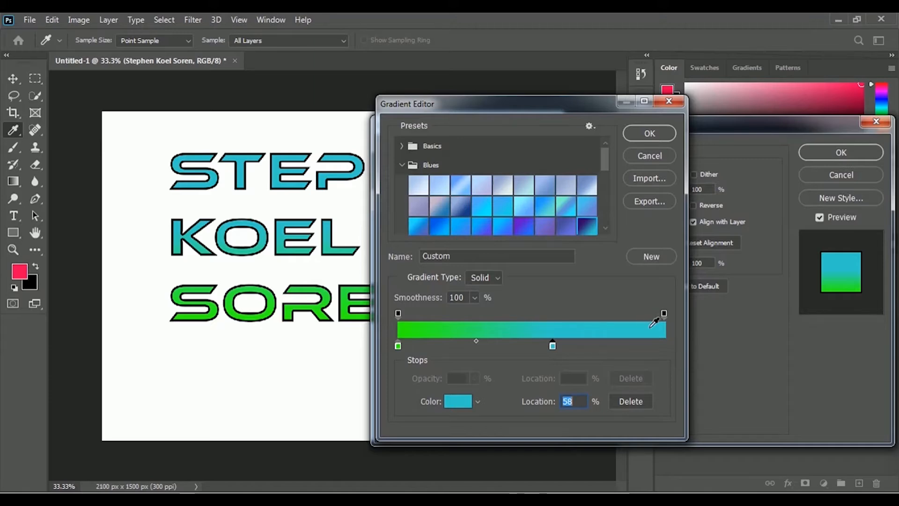
Step: Accept the custom green-to-cyan gradient and return to the Gradient Overlay settings
left_click(654, 134)
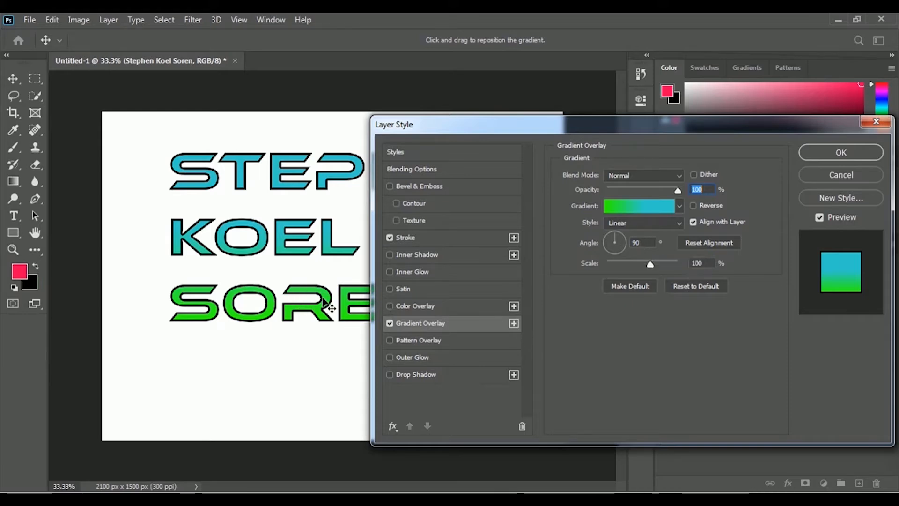
Step: Set the gradient overlay angle to 95° and apply the Stroke and Gradient Overlay effects
left_click(622, 241)
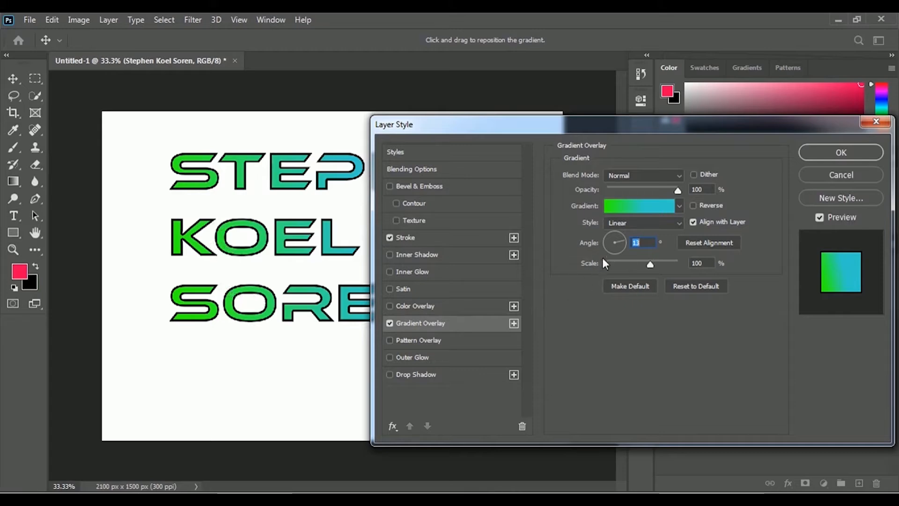
left_click(615, 251)
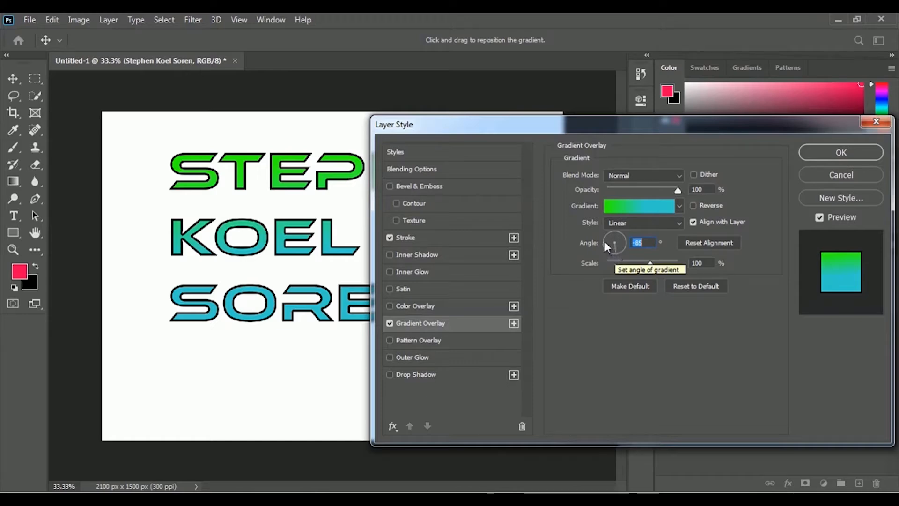
left_click(604, 241)
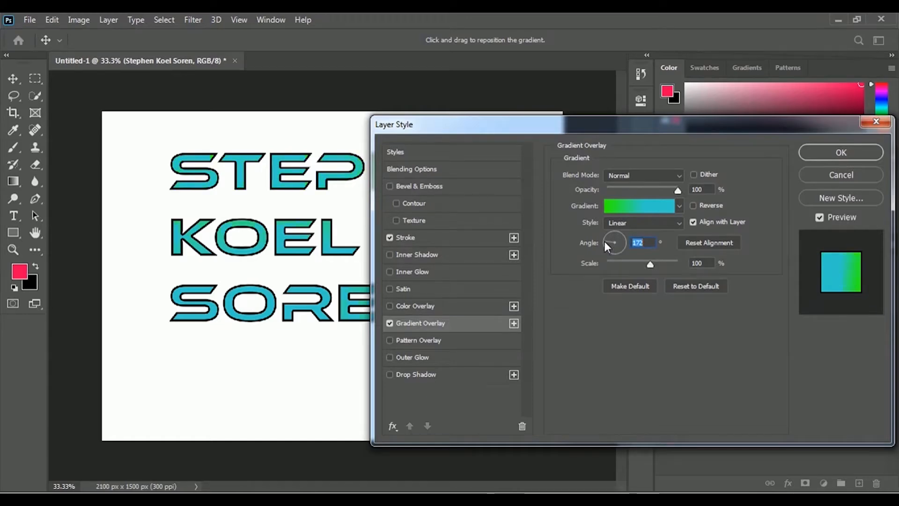
left_click(614, 232)
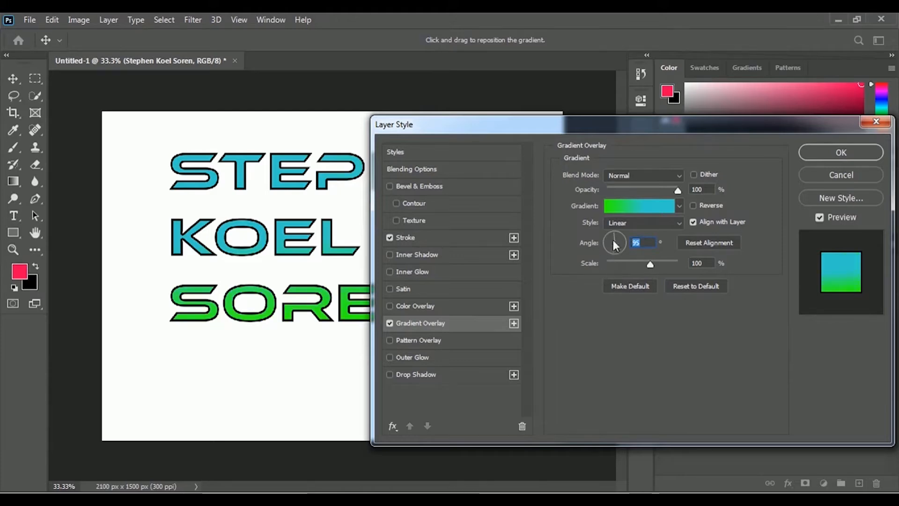
left_click(852, 152)
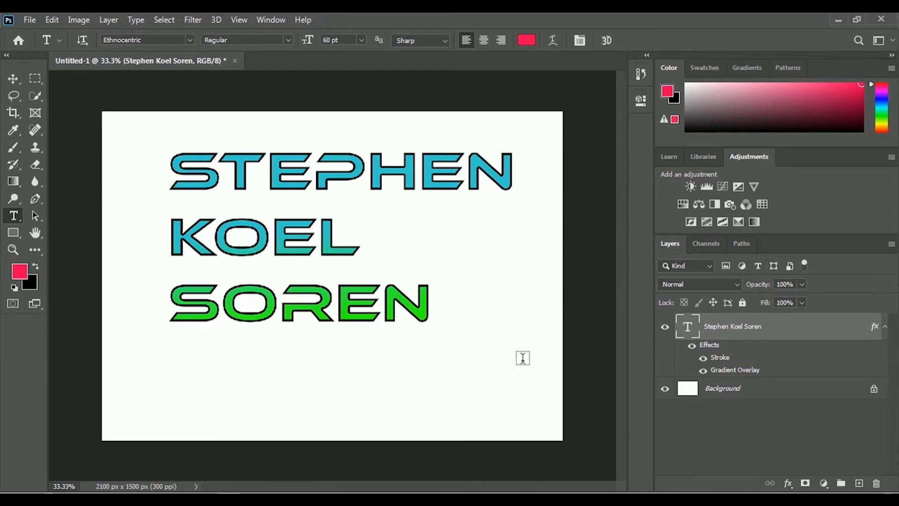
Step: Bring up the fx layer-effects menu for the name text layer
left_click(790, 484)
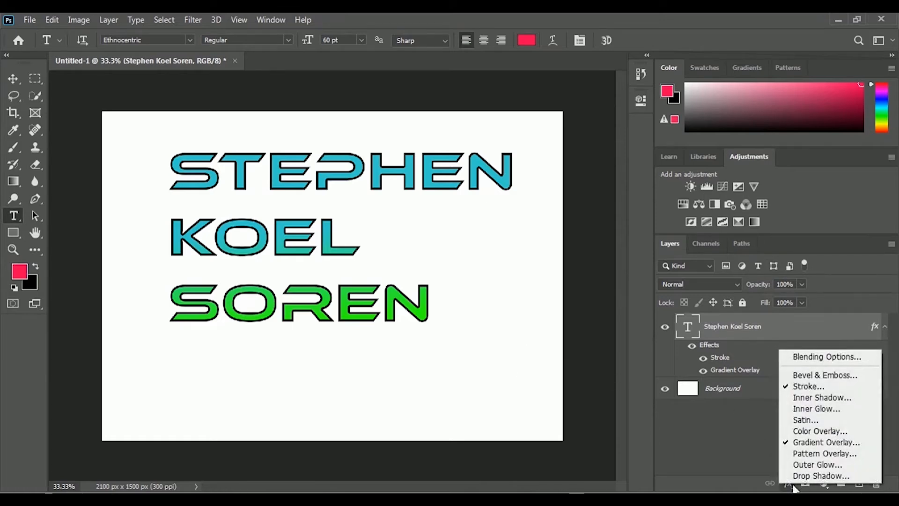
Step: Add Bevel & Emboss to the name, roughing in about 334% depth, 21 px size, soften 4
left_click(862, 376)
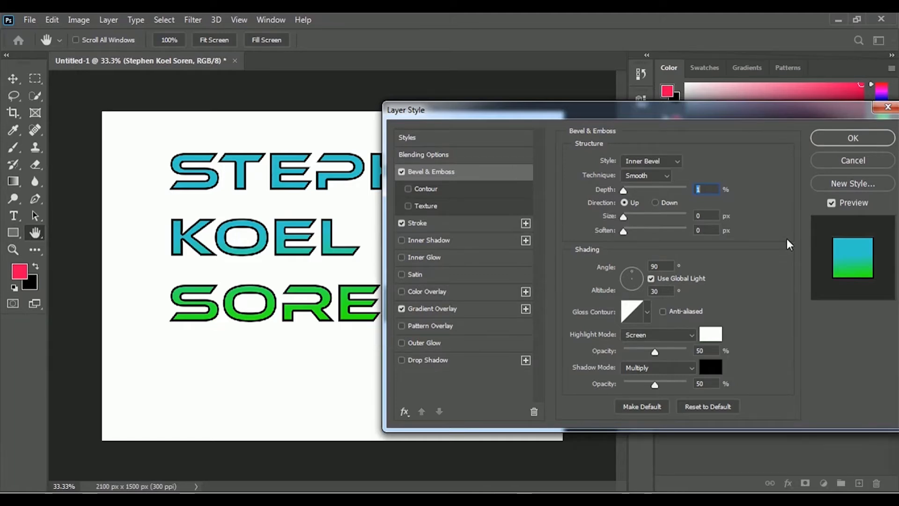
left_click(642, 189)
left_click(643, 189)
left_click_drag(643, 188, 645, 189)
left_click_drag(625, 218, 634, 218)
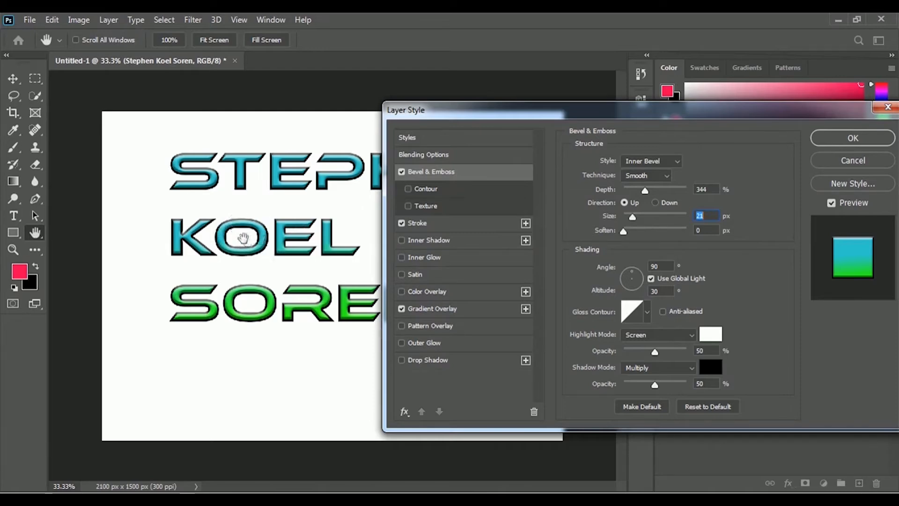
left_click(631, 231)
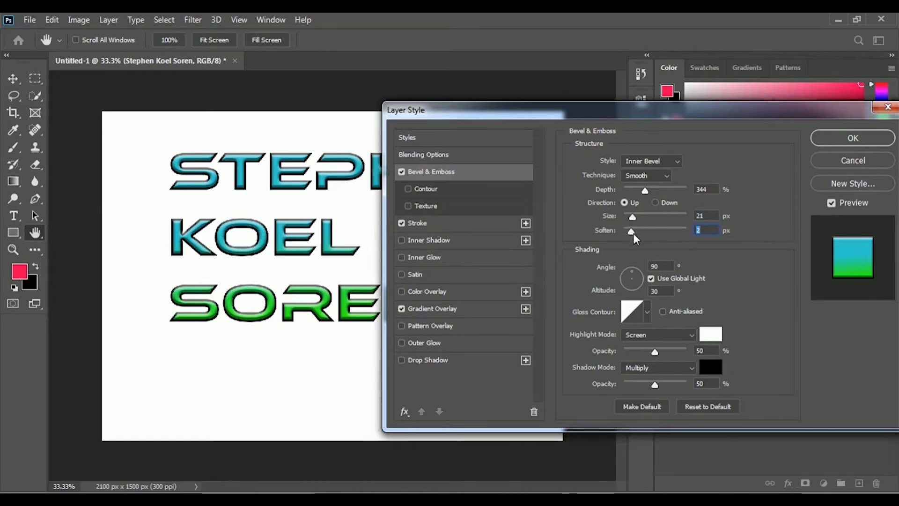
left_click_drag(634, 232, 638, 231)
Step: Fine-tune the bevel to 16 px size, 7 px soften and 573% depth
left_click_drag(632, 216, 633, 220)
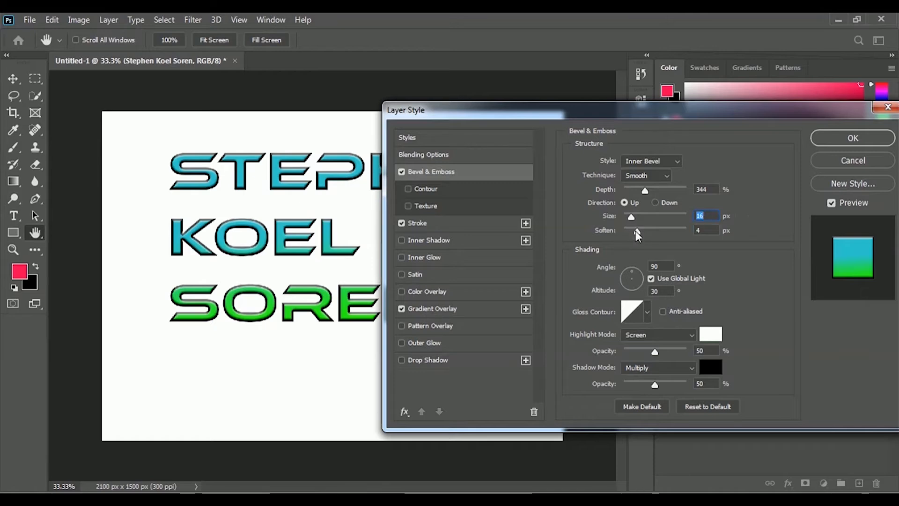
left_click_drag(649, 230, 651, 230)
key("Tab")
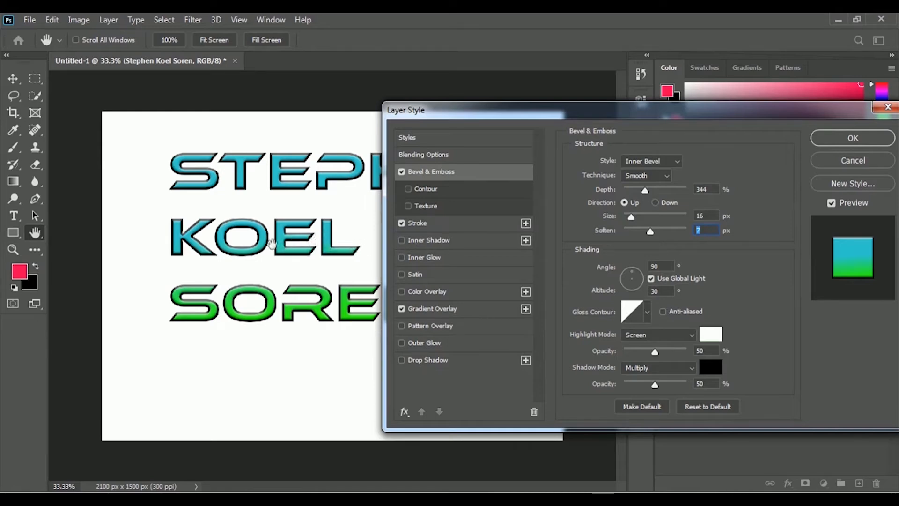
left_click_drag(645, 190, 636, 192)
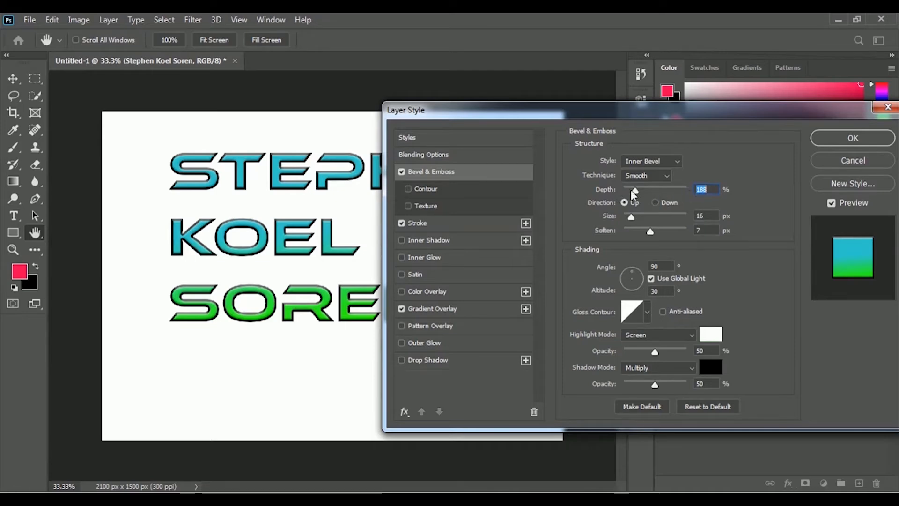
left_click_drag(634, 190, 661, 189)
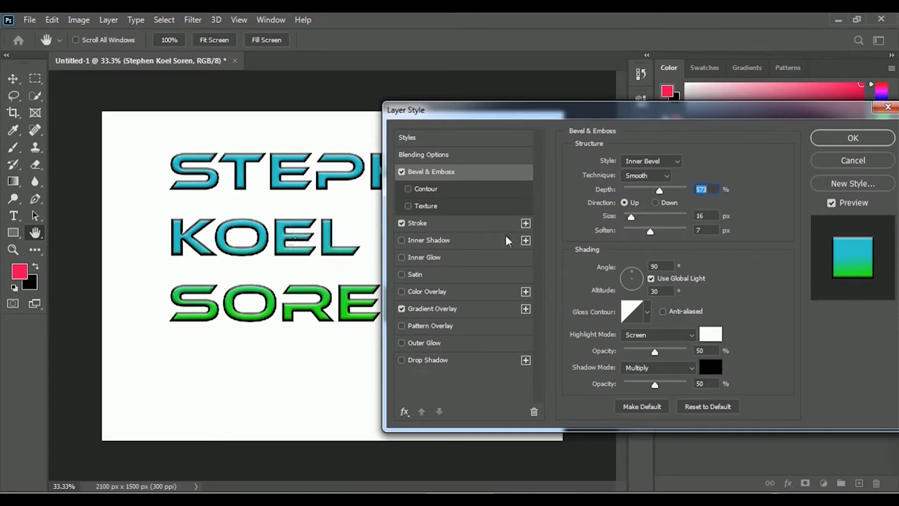
left_click(714, 189)
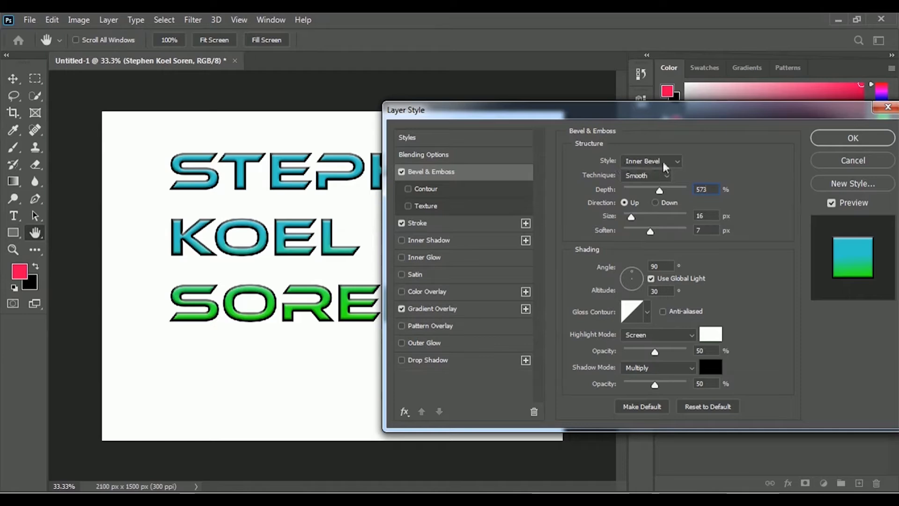
Step: Compare Outer Bevel, Emboss, Pillow and Stroke Emboss, then apply Inner Bevel to the title
left_click(676, 161)
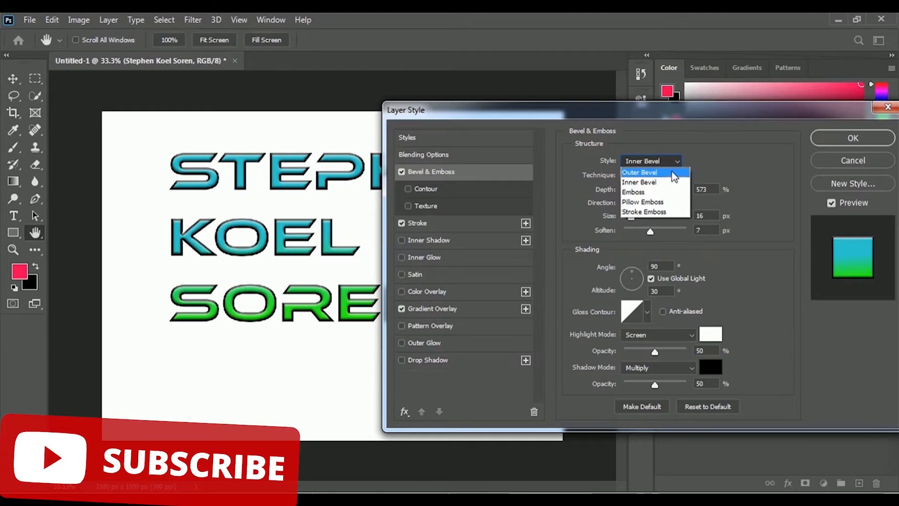
left_click(670, 173)
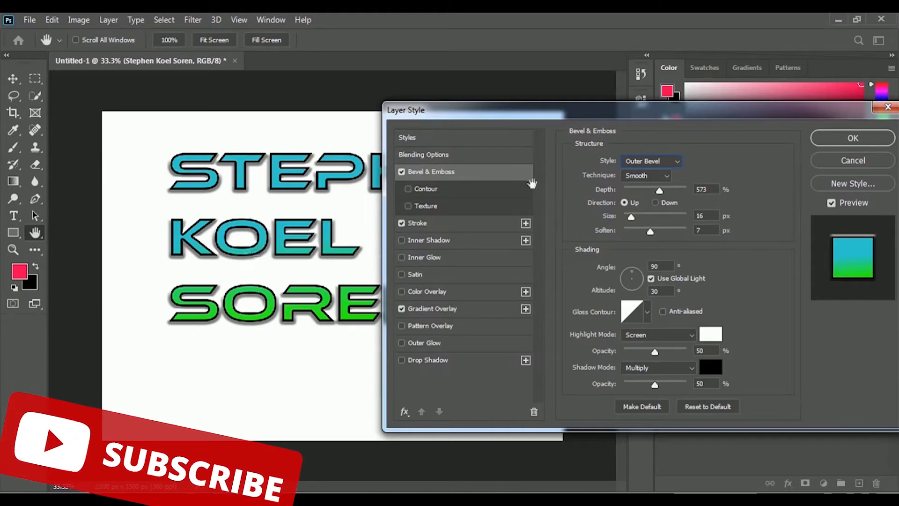
left_click(655, 159)
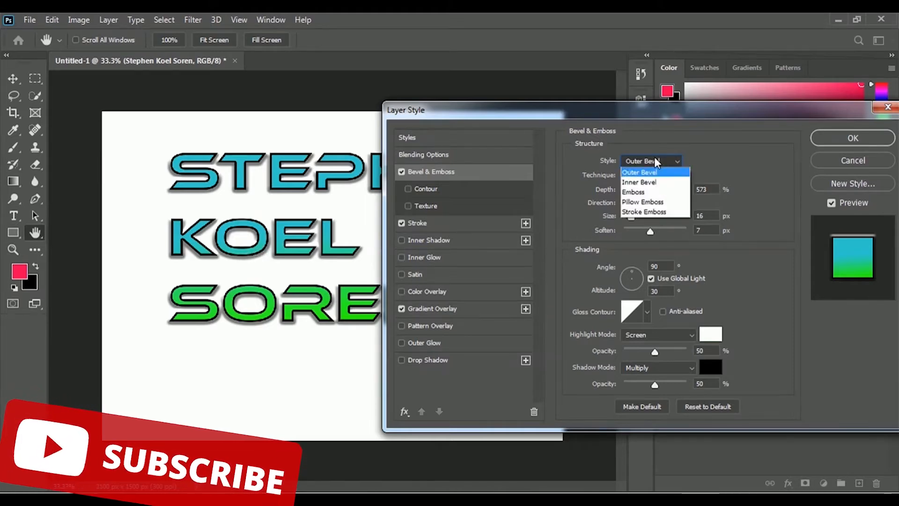
left_click(661, 193)
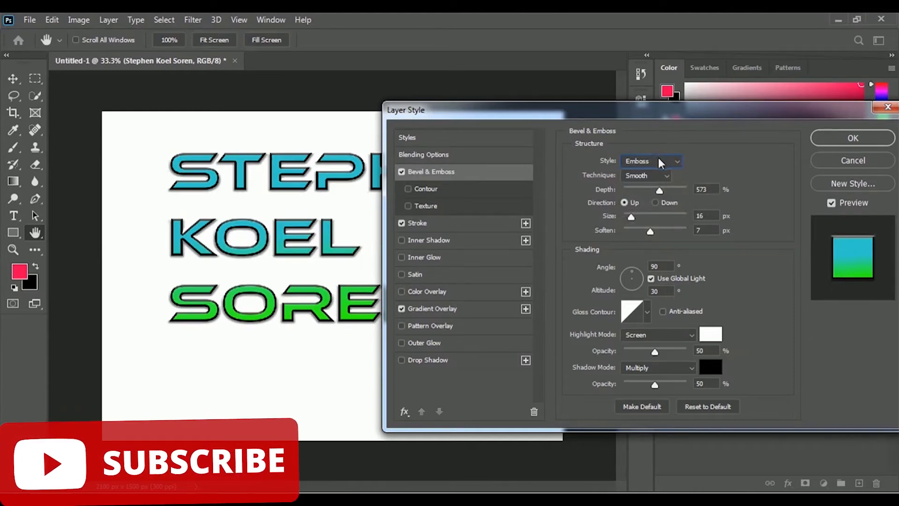
left_click(660, 160)
left_click(662, 201)
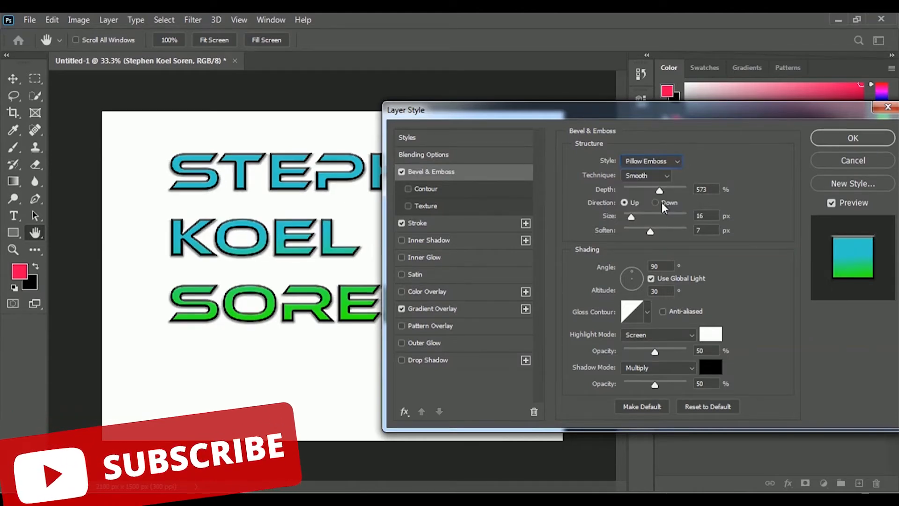
left_click(659, 159)
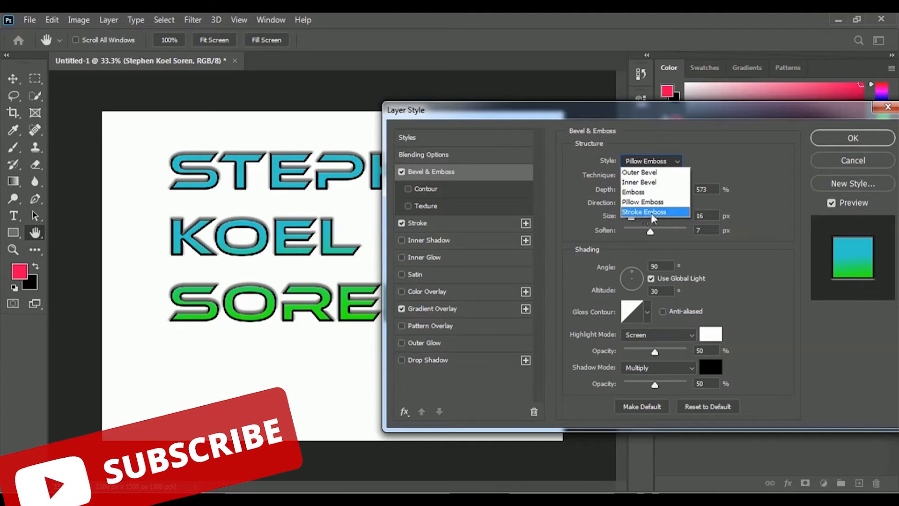
left_click(652, 213)
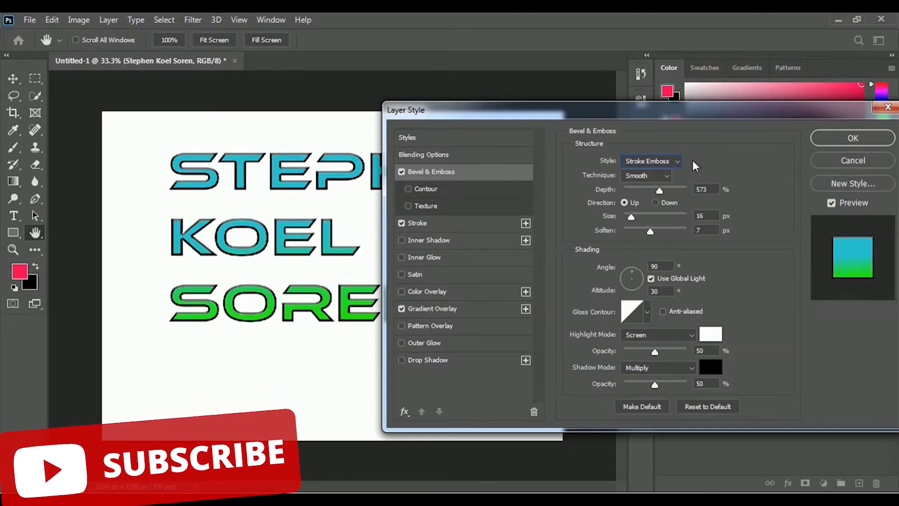
left_click(661, 161)
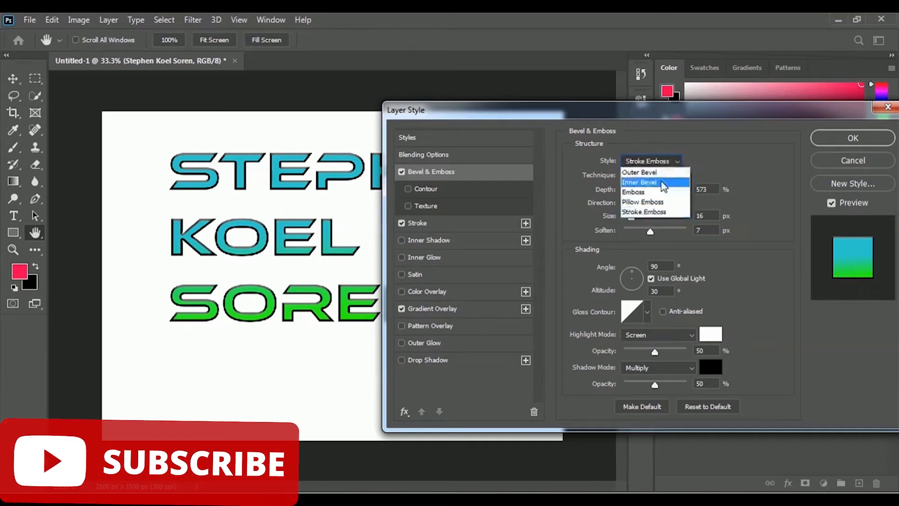
left_click(662, 183)
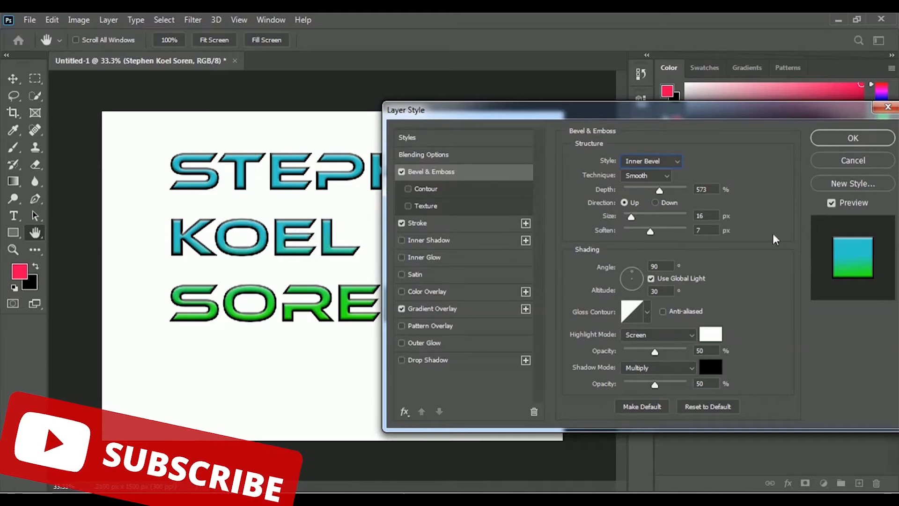
left_click(850, 139)
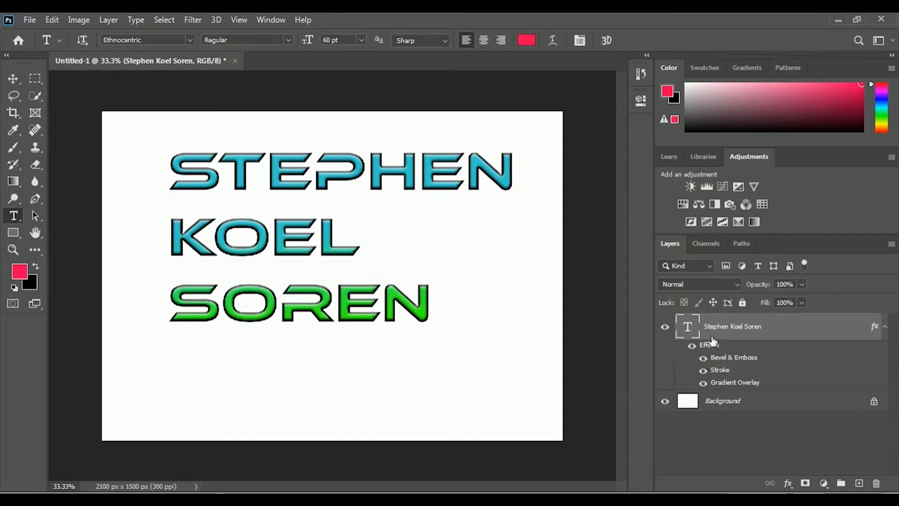
left_click(703, 384)
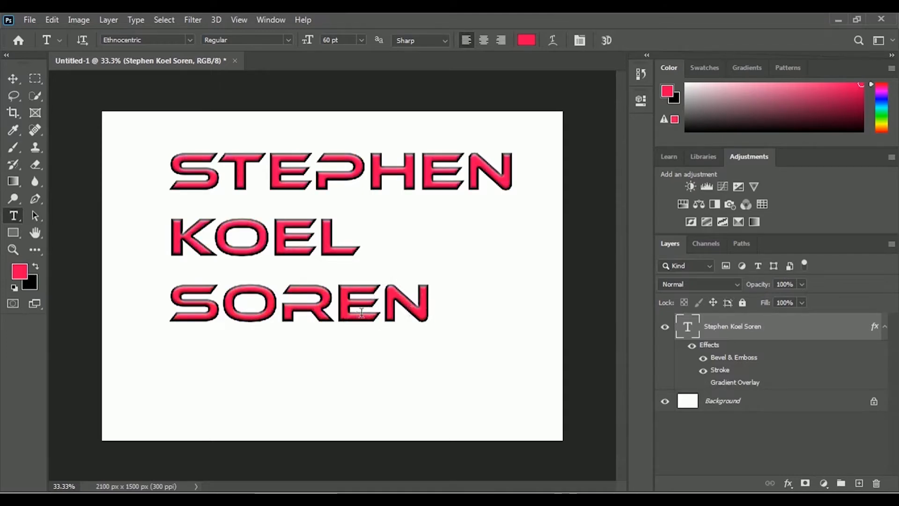
left_click(705, 371)
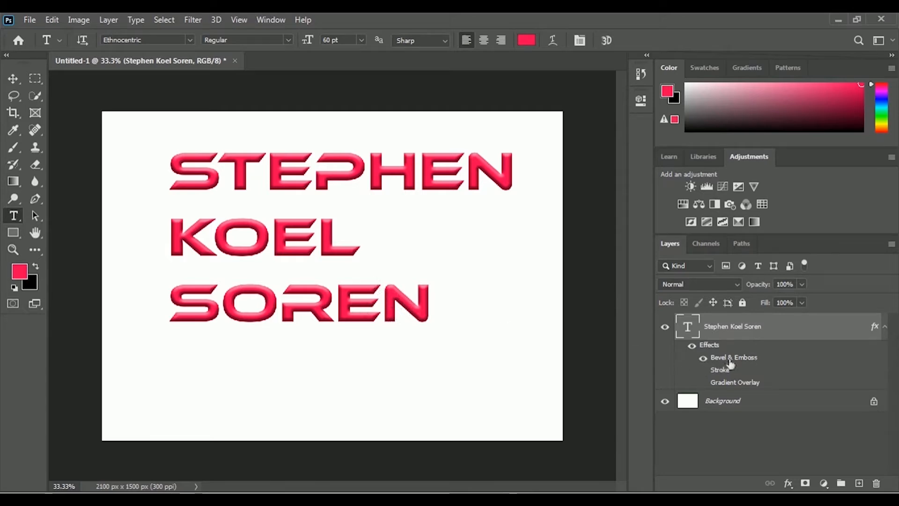
left_click(703, 360)
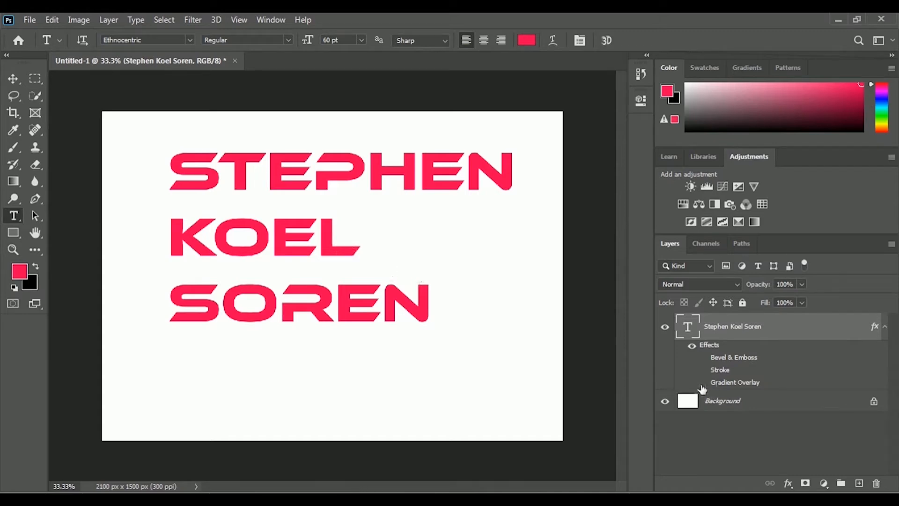
left_click(703, 384)
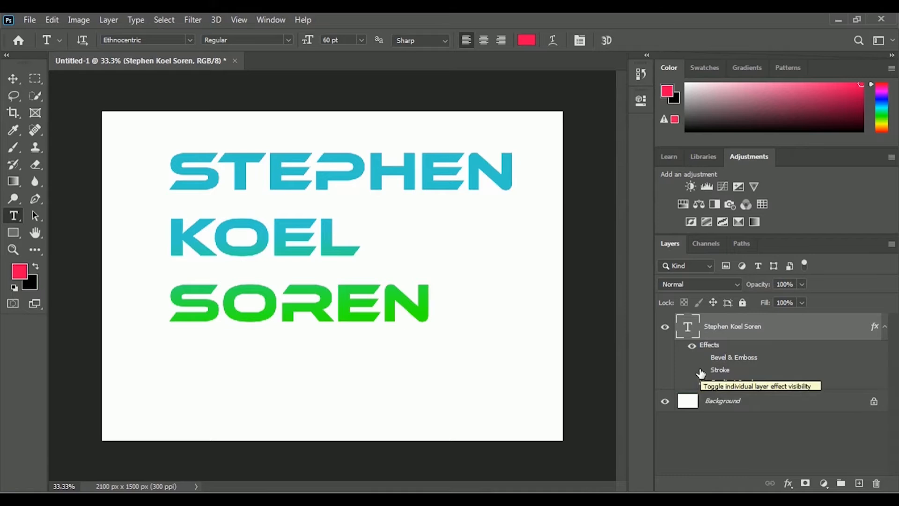
left_click(703, 360)
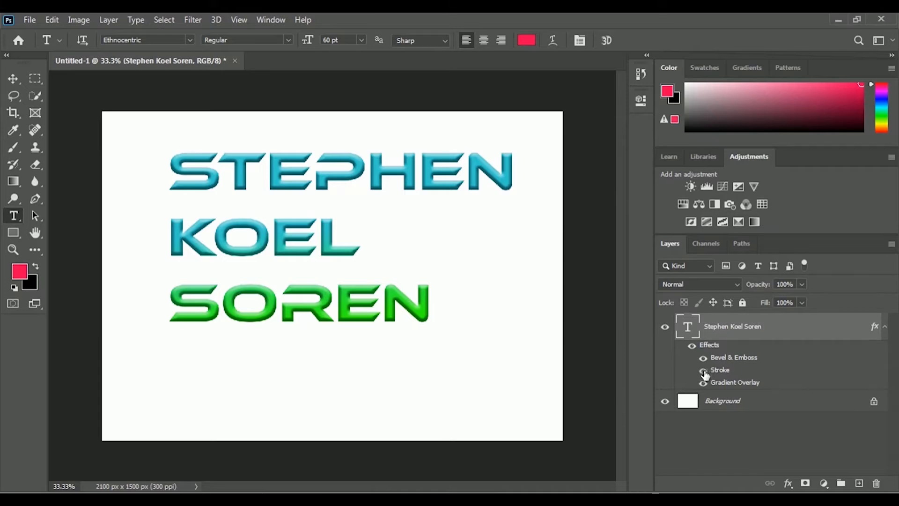
left_click(703, 370)
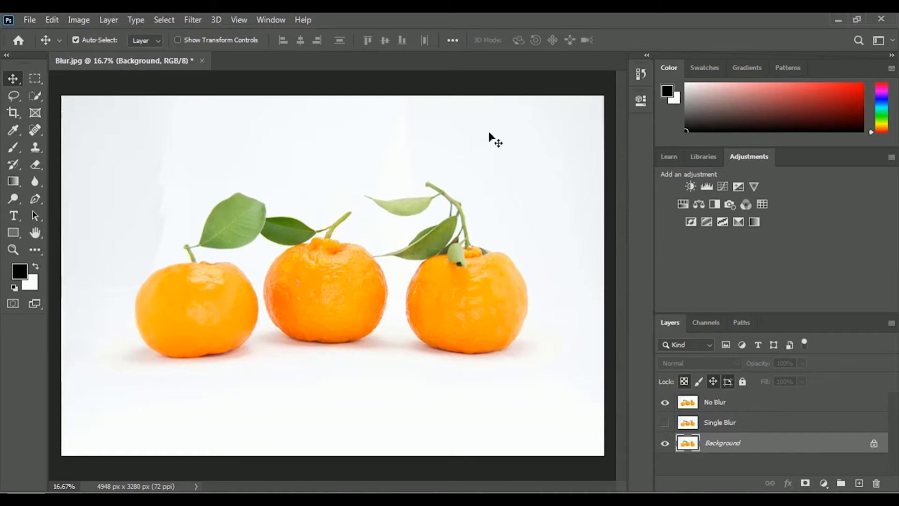
Step: Hide the No Blur layer and show Single Blur to compare the blur results
left_click(665, 402)
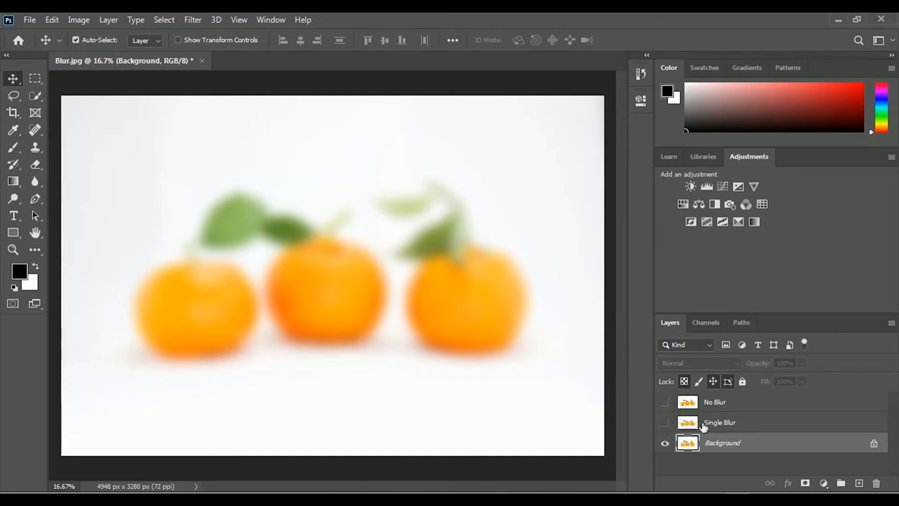
left_click(665, 424)
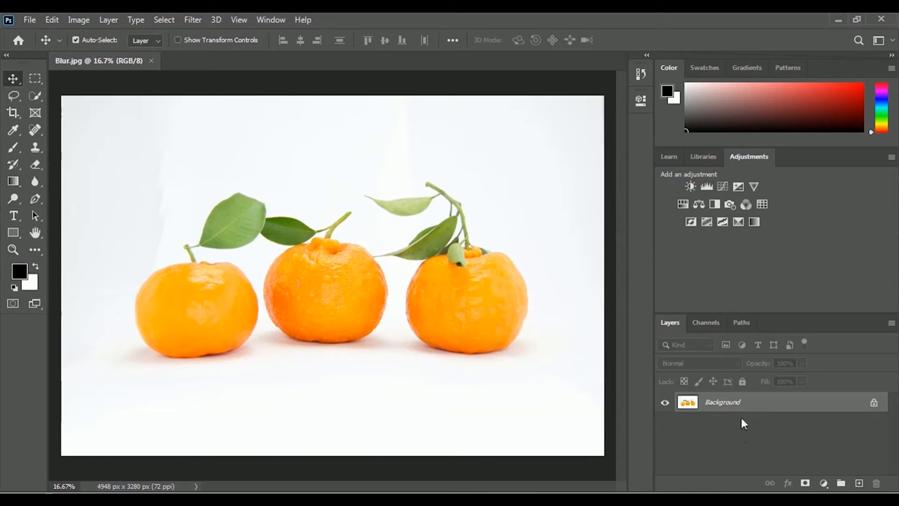
Step: Duplicate the Background layer as 'Single Blur'
right_click(729, 408)
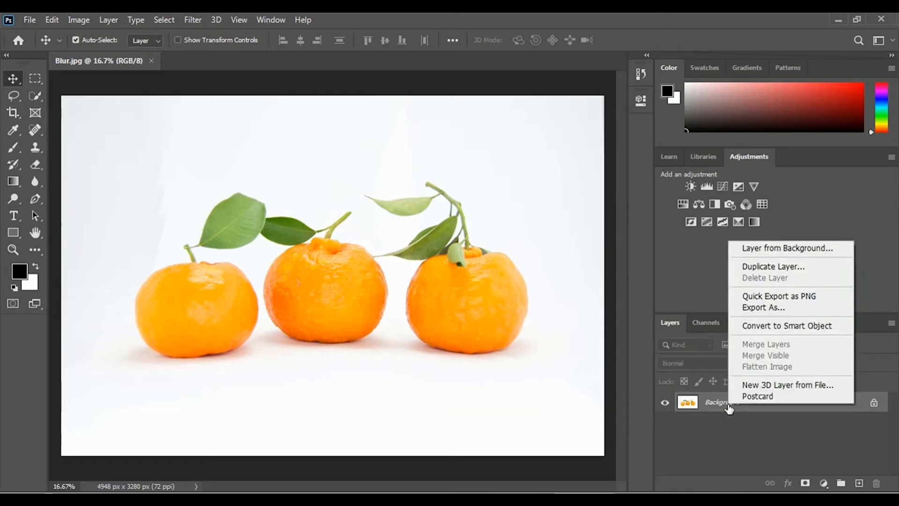
left_click(805, 267)
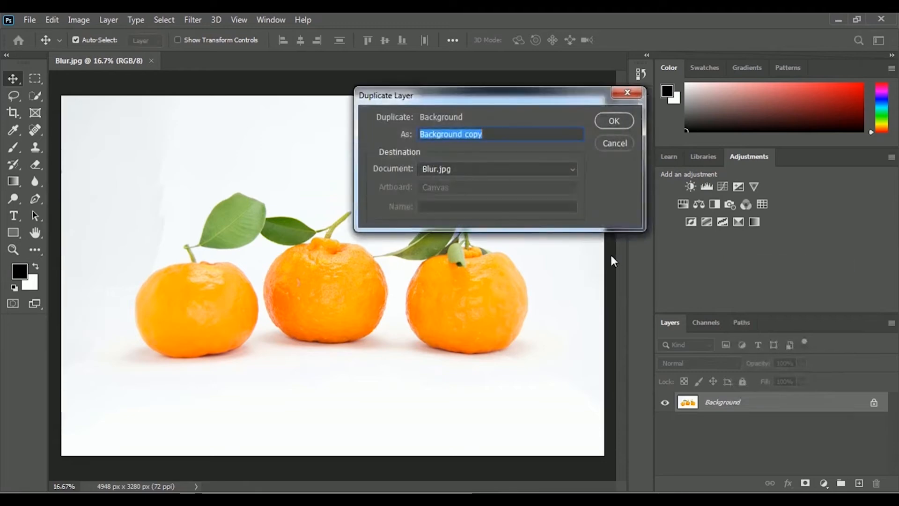
type("Sing")
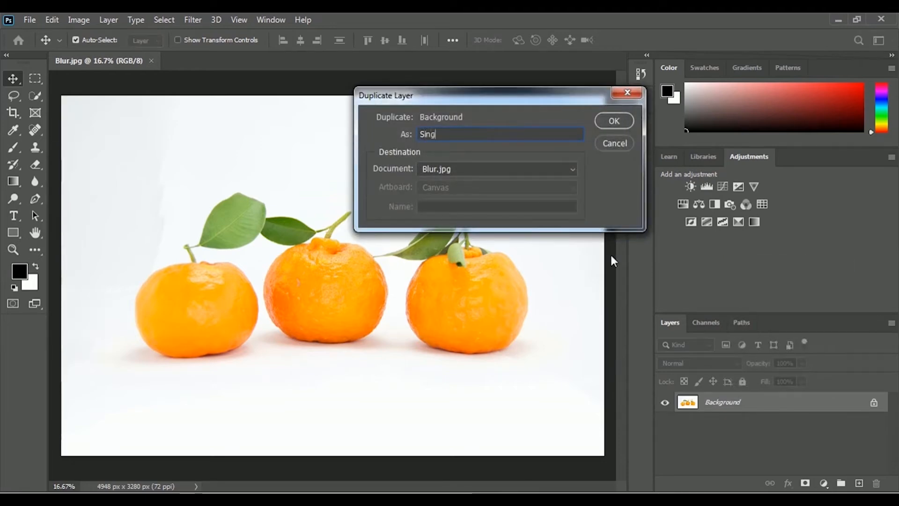
type("le Blur")
left_click(617, 122)
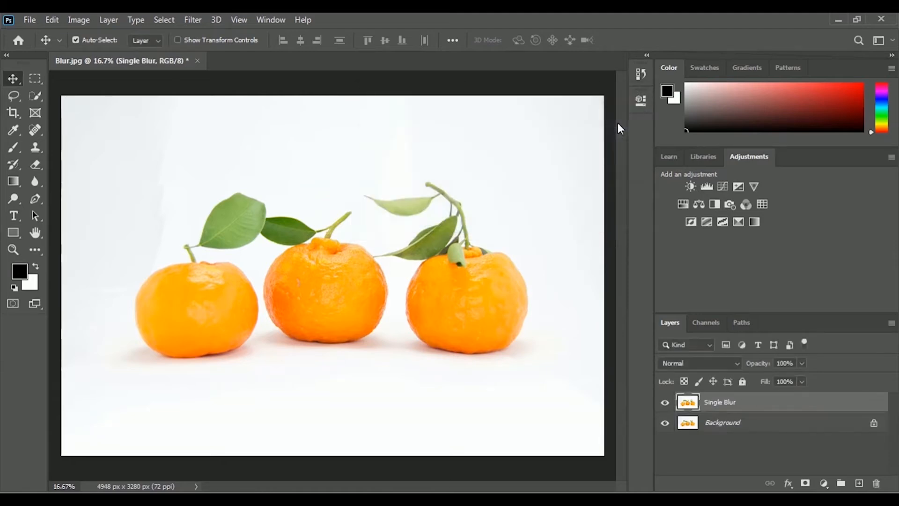
Step: Duplicate the Background layer again as 'No Blur'
left_click(725, 425)
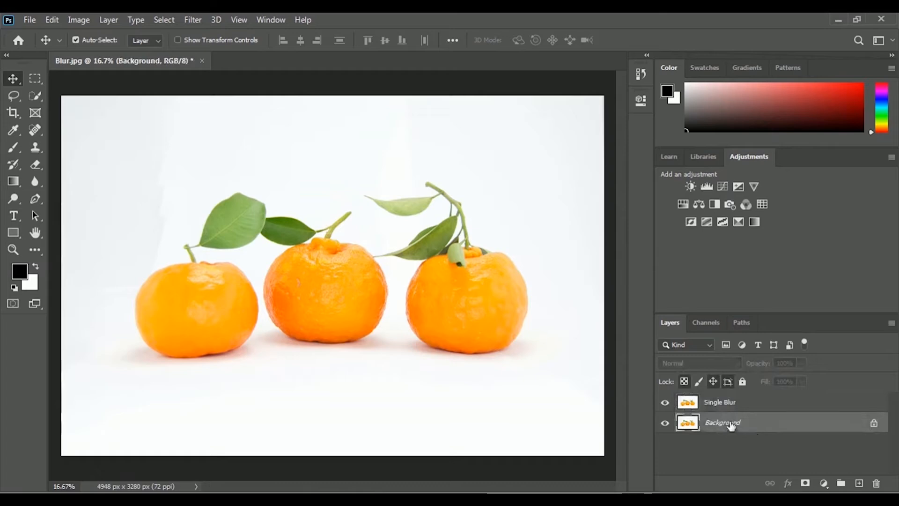
right_click(723, 427)
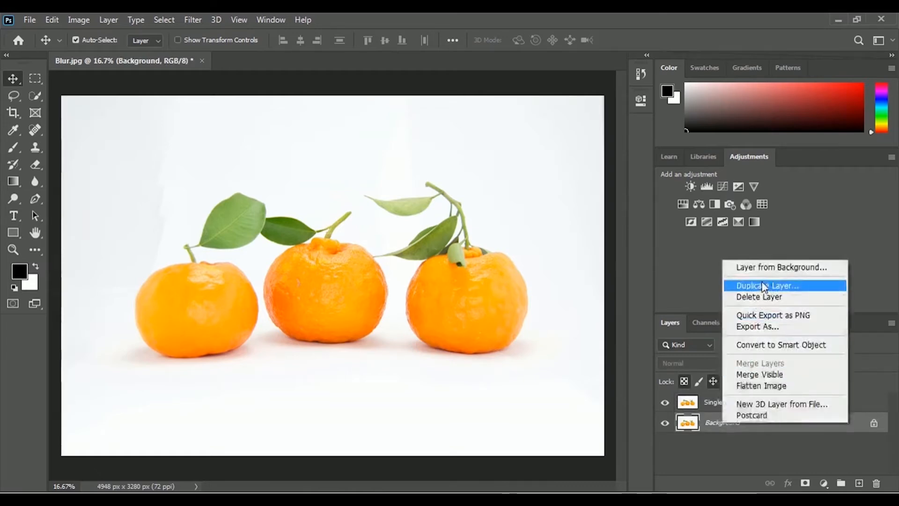
left_click(758, 283)
type("No Blur")
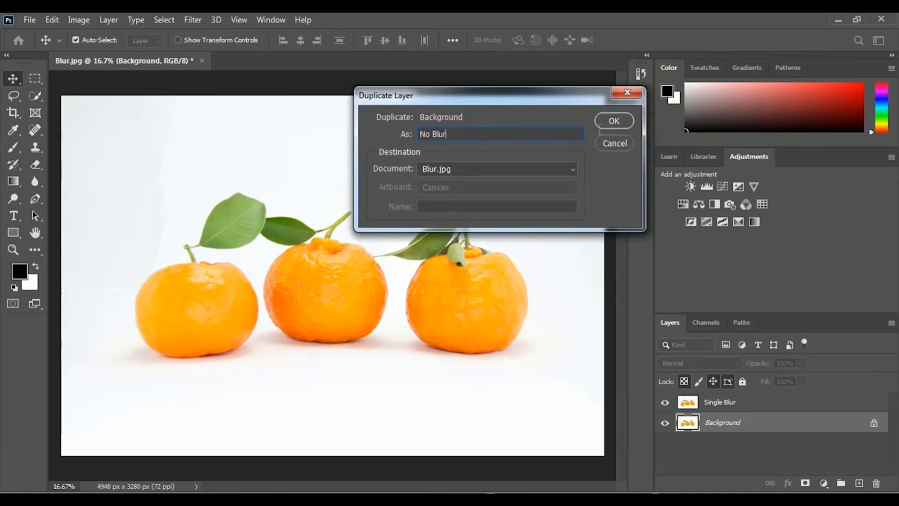
left_click(614, 121)
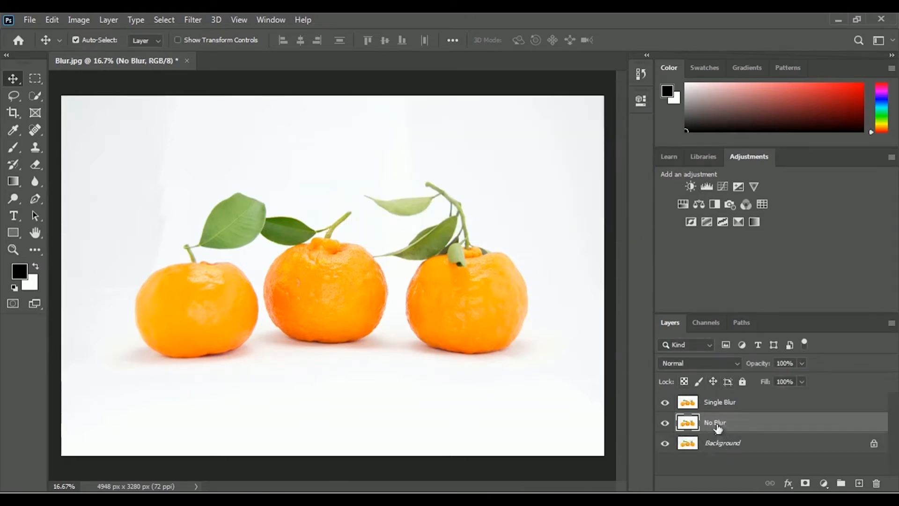
Step: Move No Blur to the top, hide both copies, and select Background
left_click_drag(718, 426, 724, 396)
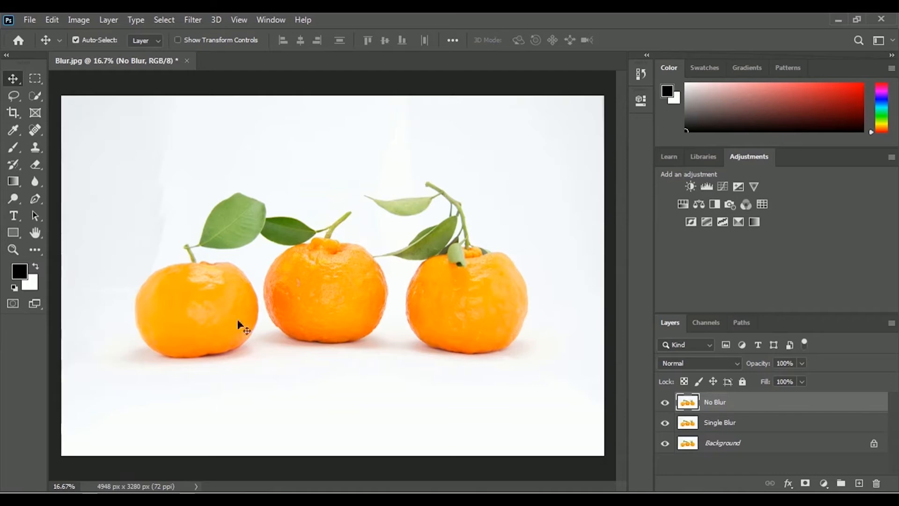
left_click(665, 404)
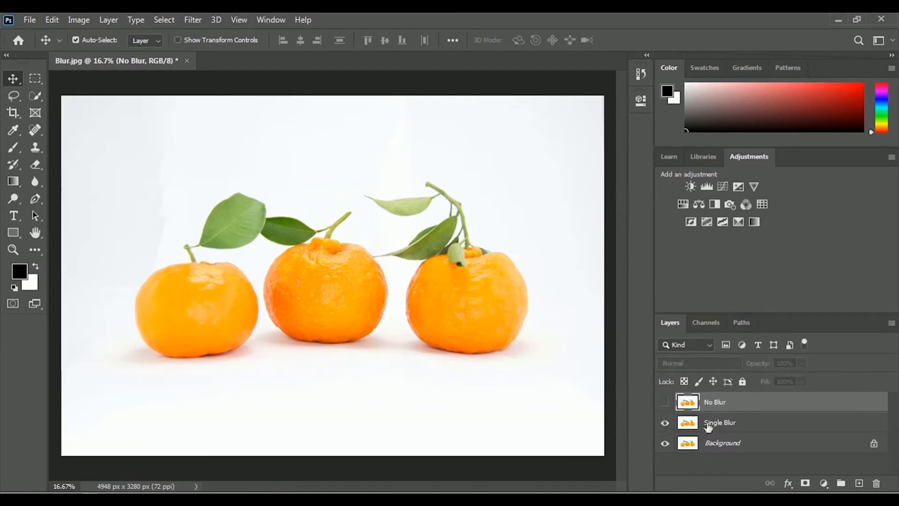
left_click(665, 424)
left_click(723, 446)
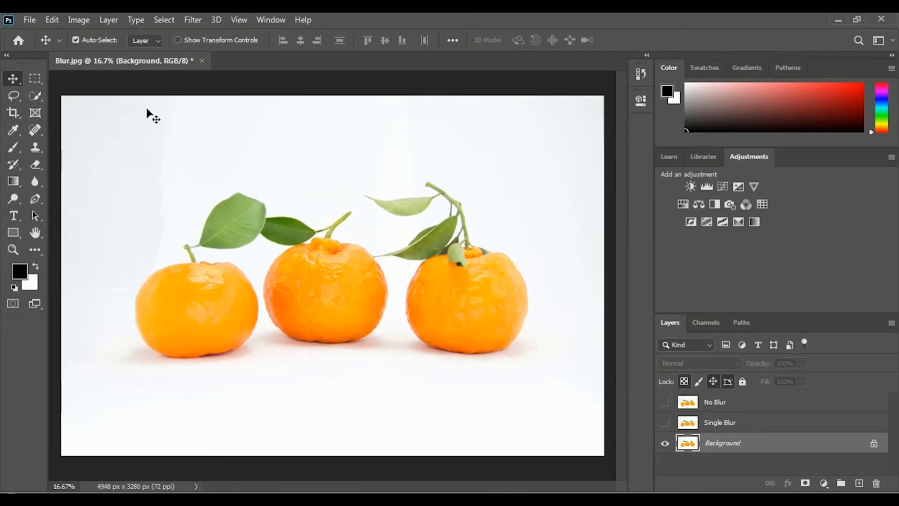
Step: Apply Filter > Blur > Gaussian Blur to Background with a 147.4-pixel radius
left_click(196, 21)
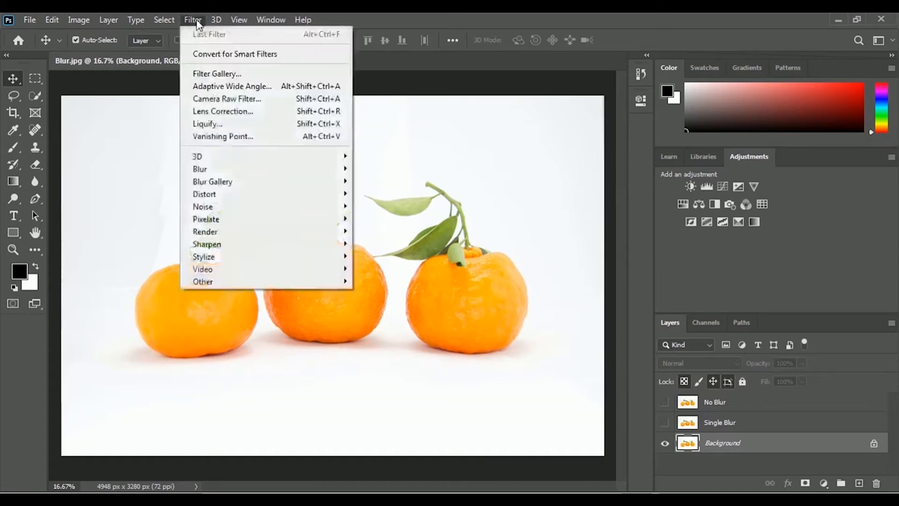
mouse_move(241, 174)
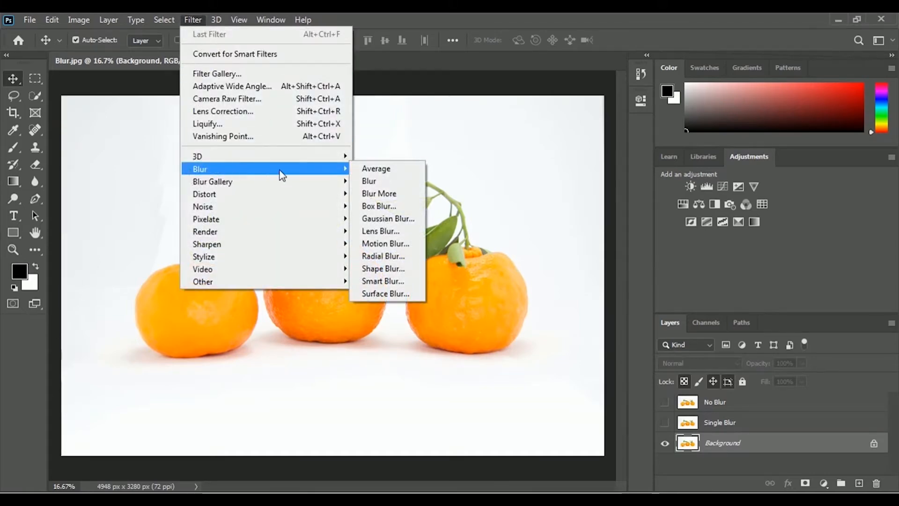
left_click(412, 224)
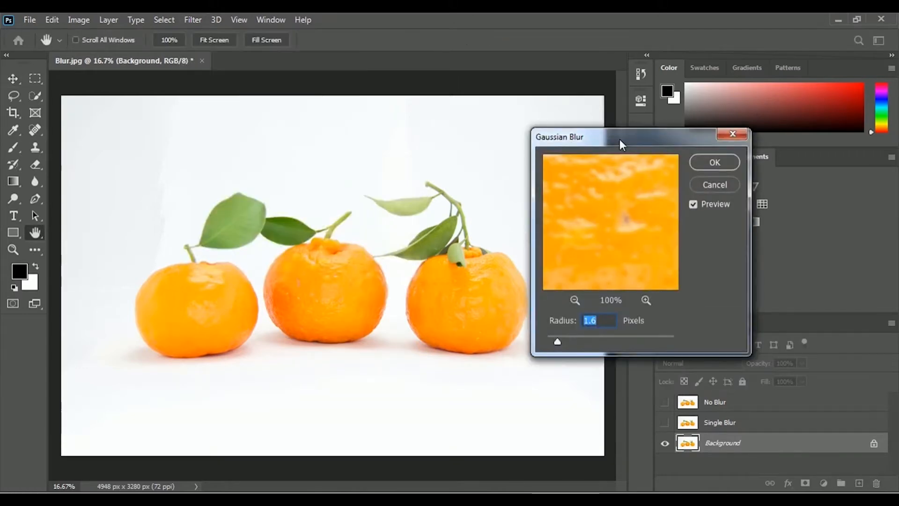
left_click_drag(557, 341, 582, 340)
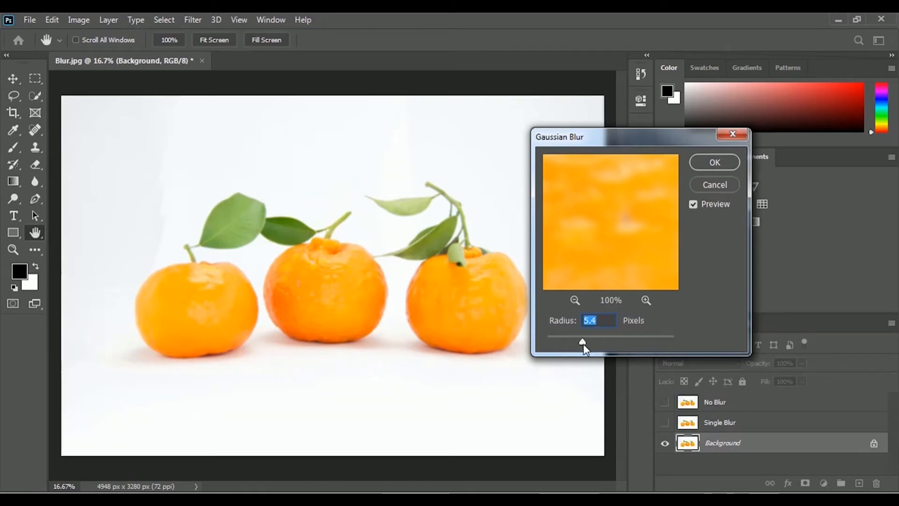
left_click_drag(583, 343, 589, 343)
left_click(606, 343)
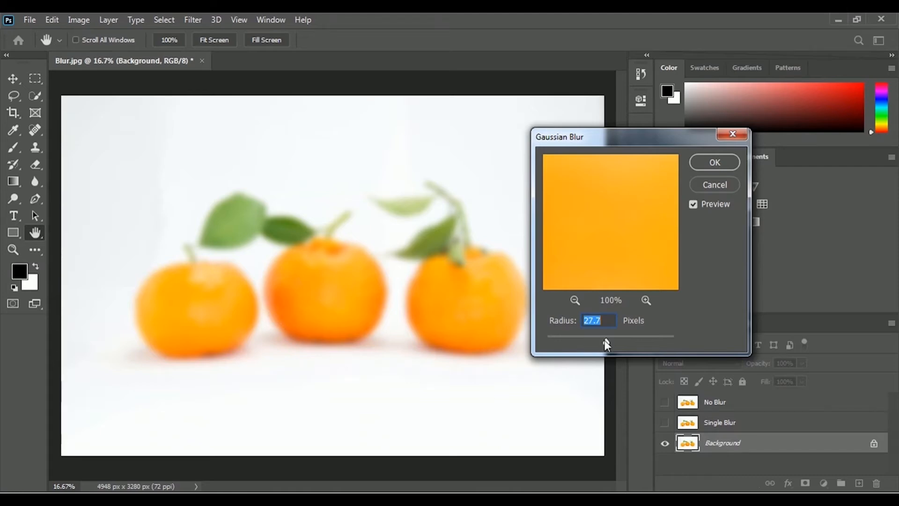
left_click_drag(610, 343, 640, 343)
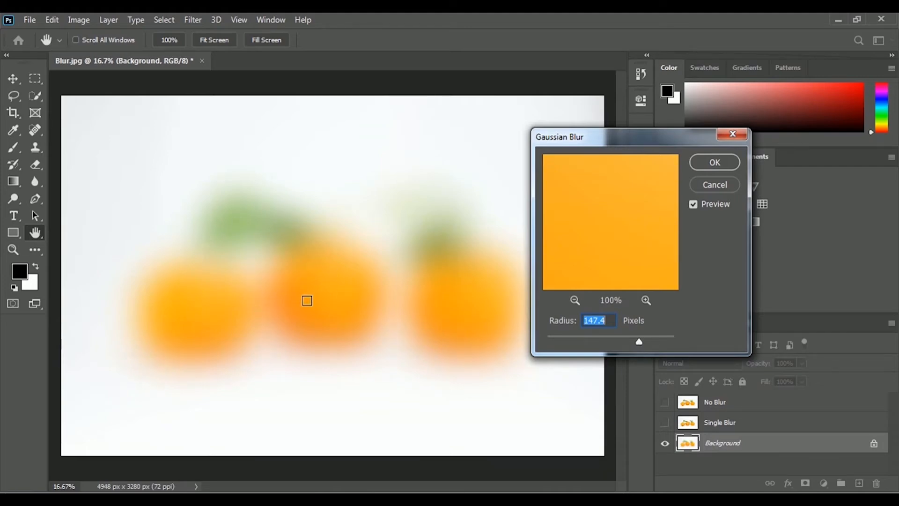
left_click(724, 162)
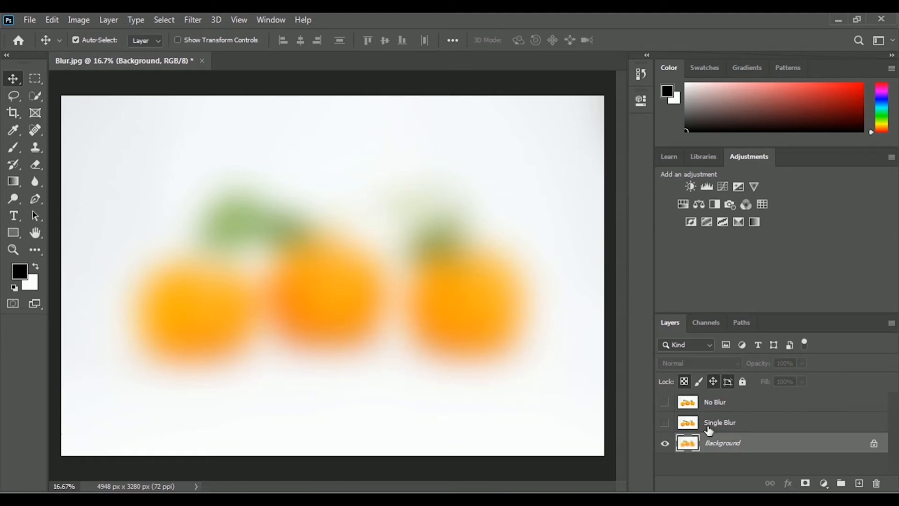
Step: Show the Single Blur layer, make it active, and choose the Quick Selection tool
left_click(665, 424)
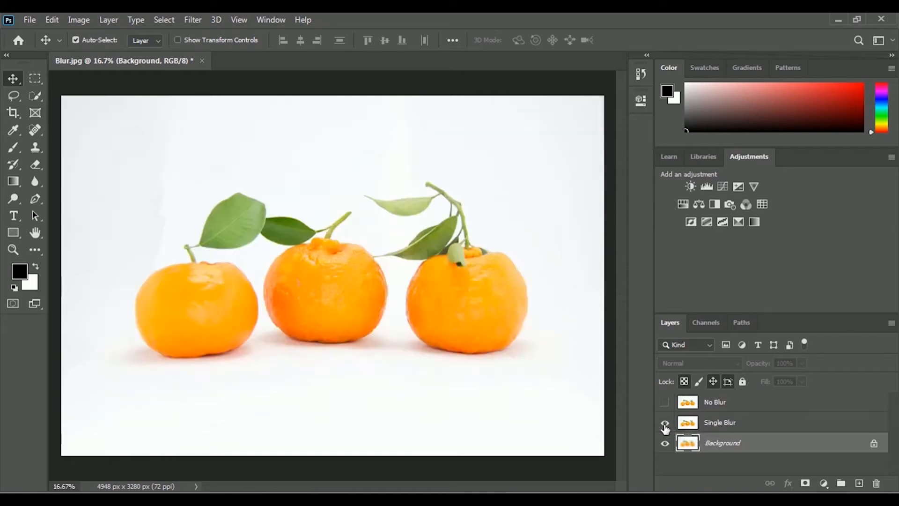
left_click(719, 424)
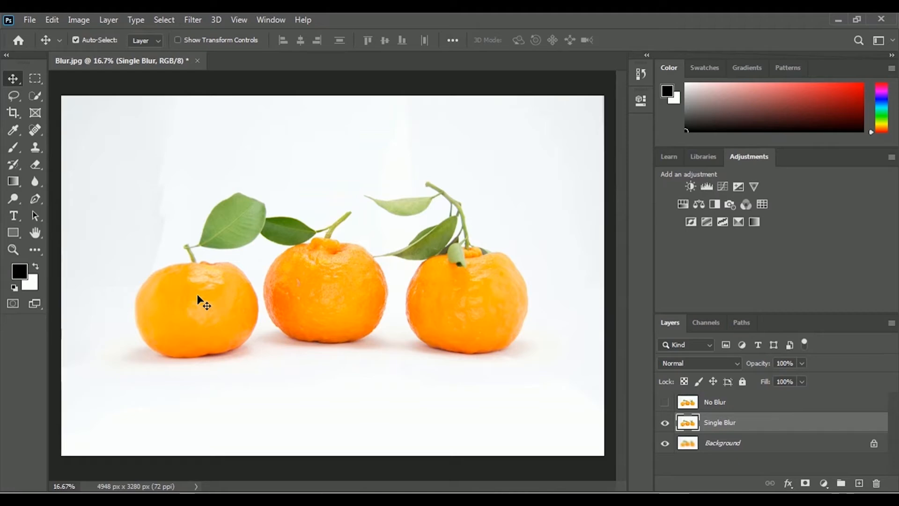
left_click(39, 98)
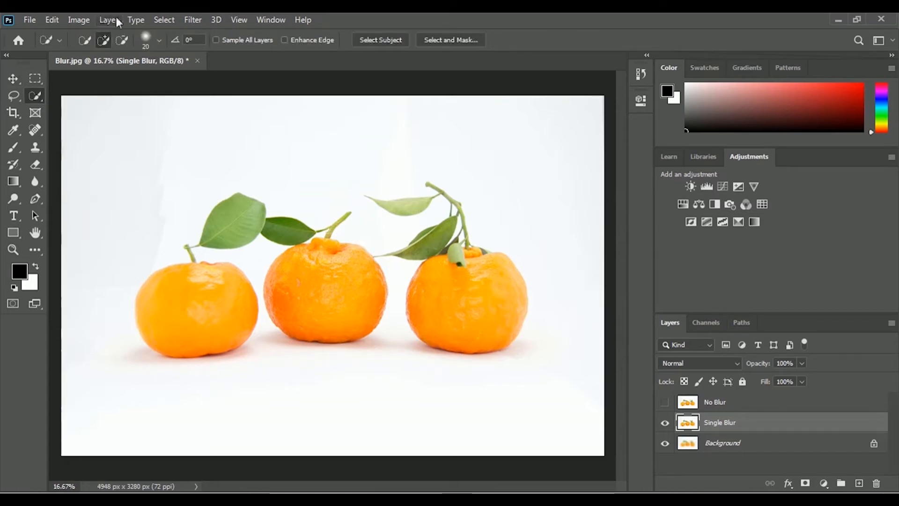
Step: Enlarge the Quick Selection brush to about 109 px
left_click(160, 42)
left_click(125, 76)
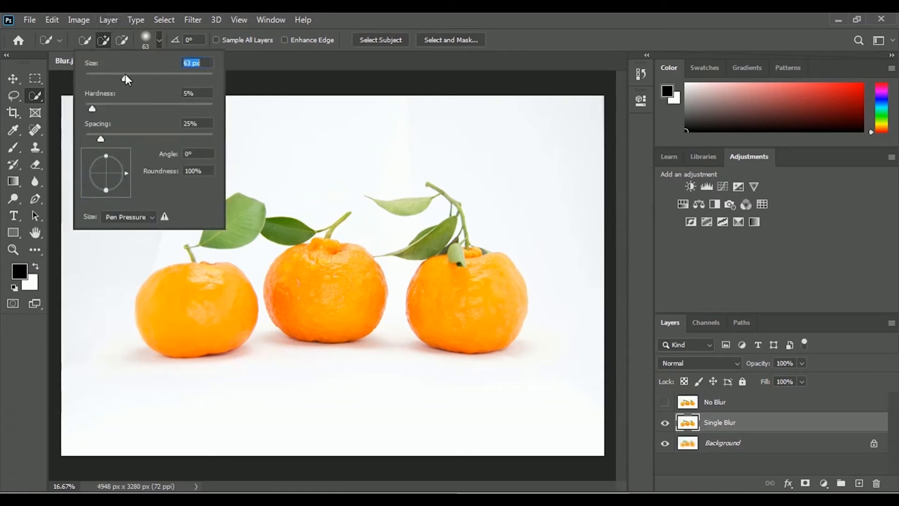
left_click(143, 77)
left_click_drag(144, 76, 153, 75)
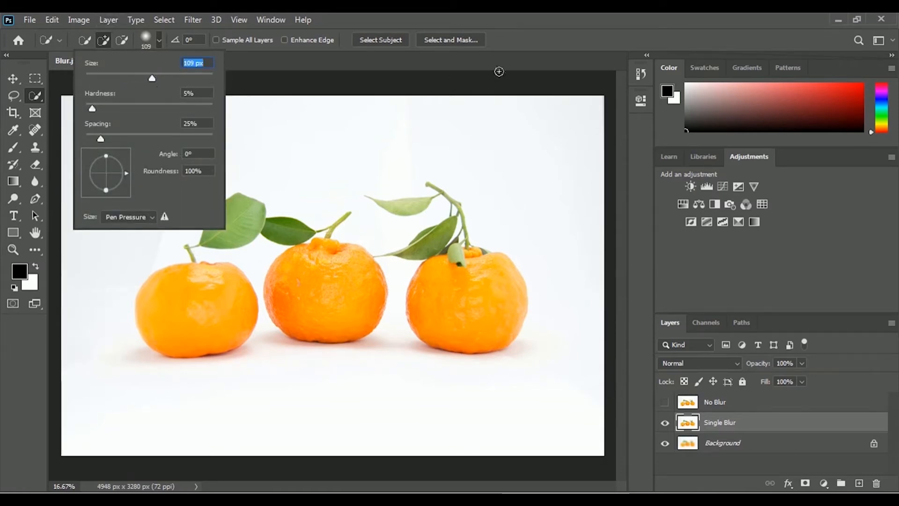
left_click(545, 47)
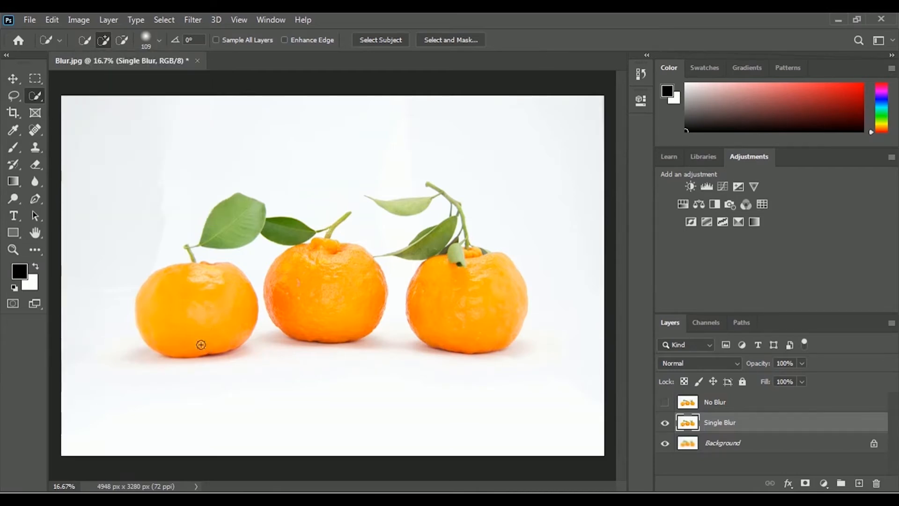
Step: Paint a selection over the left orange and its large leaf
left_click(192, 351)
left_click_drag(183, 342, 220, 282)
left_click_drag(227, 234, 231, 233)
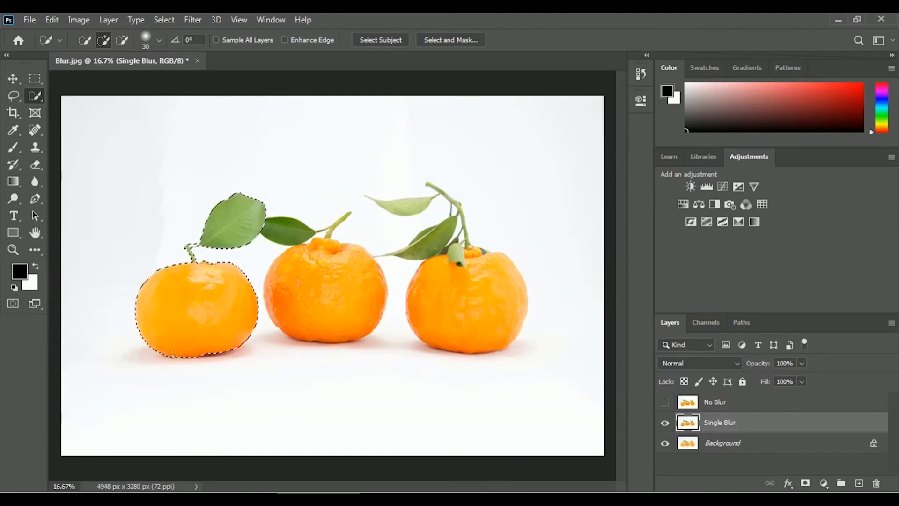
Step: Apply a Gaussian Blur of 159 pixels radius to the selected left orange and leaf
left_click(193, 20)
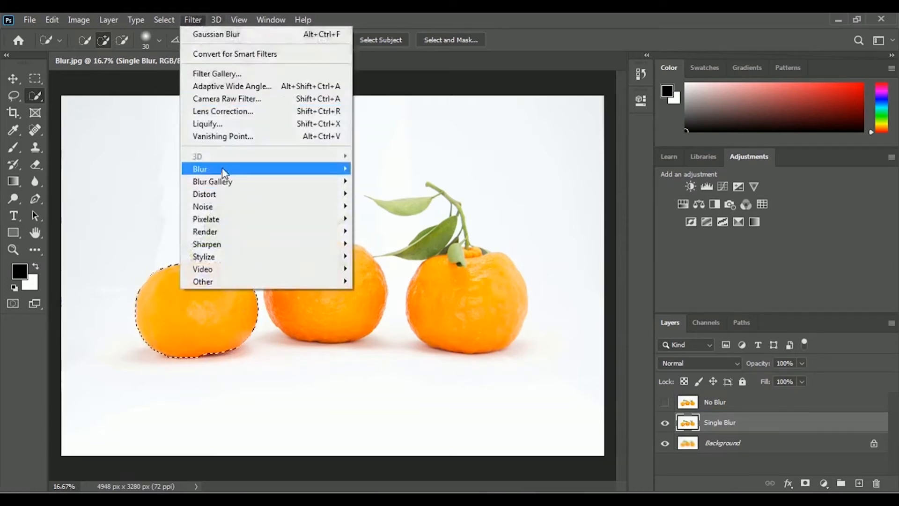
mouse_move(222, 169)
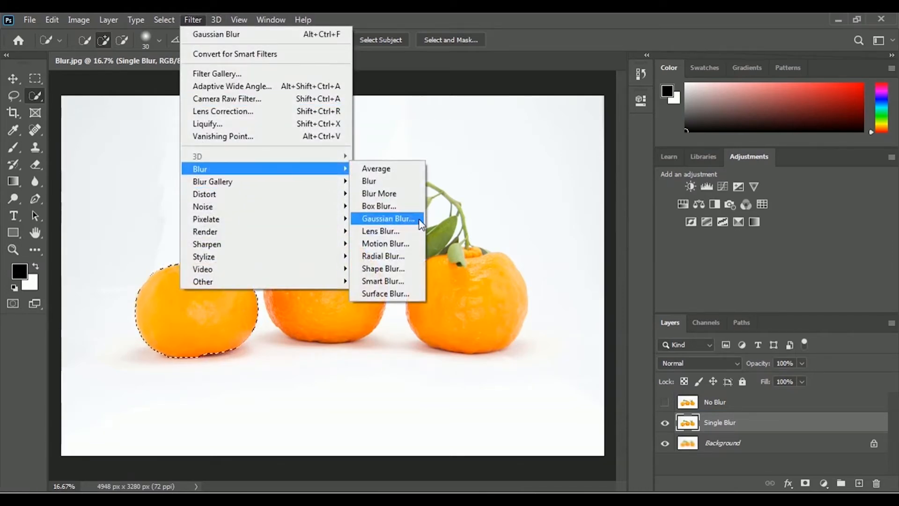
left_click(389, 218)
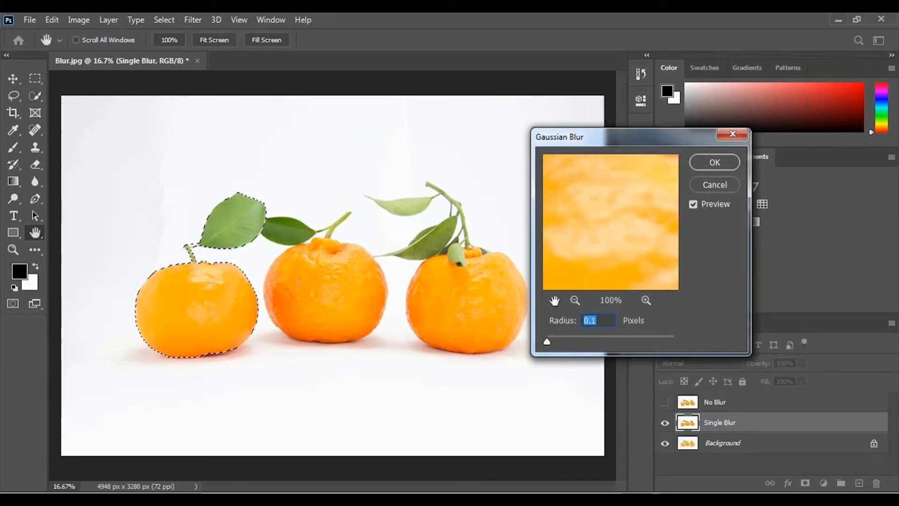
left_click_drag(545, 338, 577, 335)
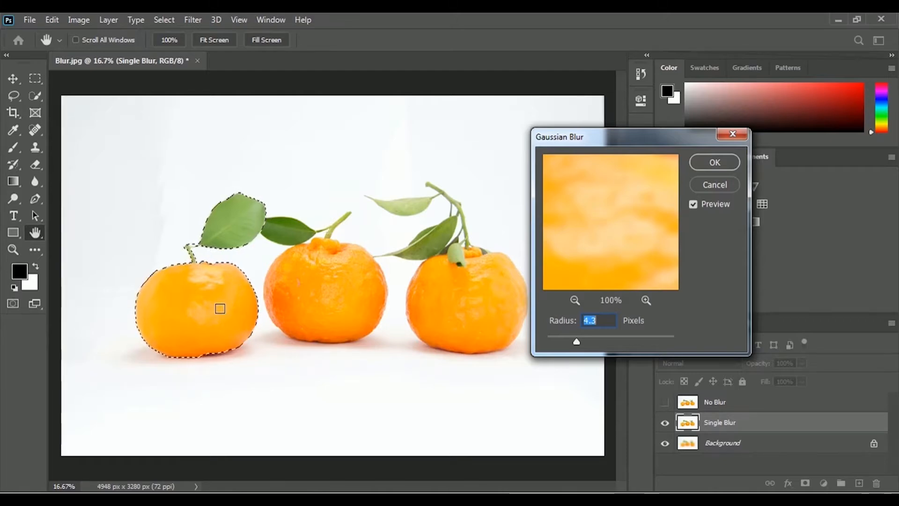
left_click_drag(576, 341, 612, 341)
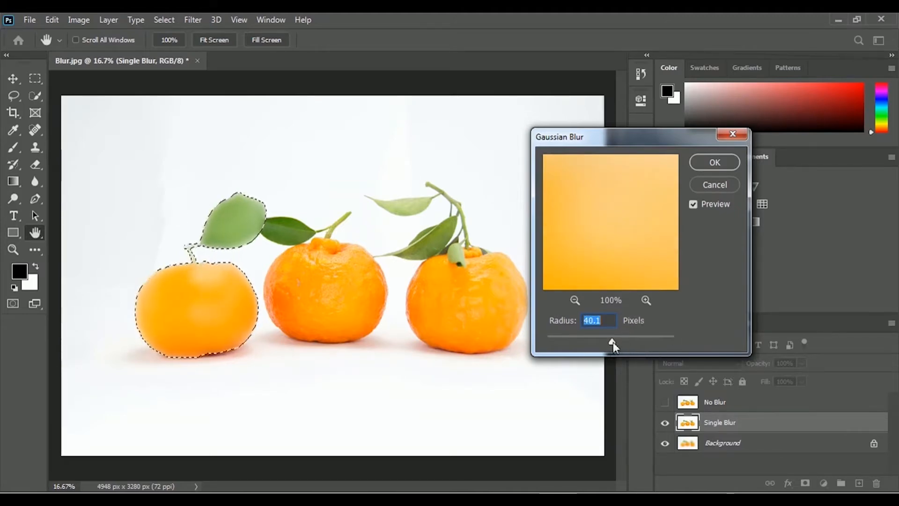
left_click_drag(613, 342, 642, 339)
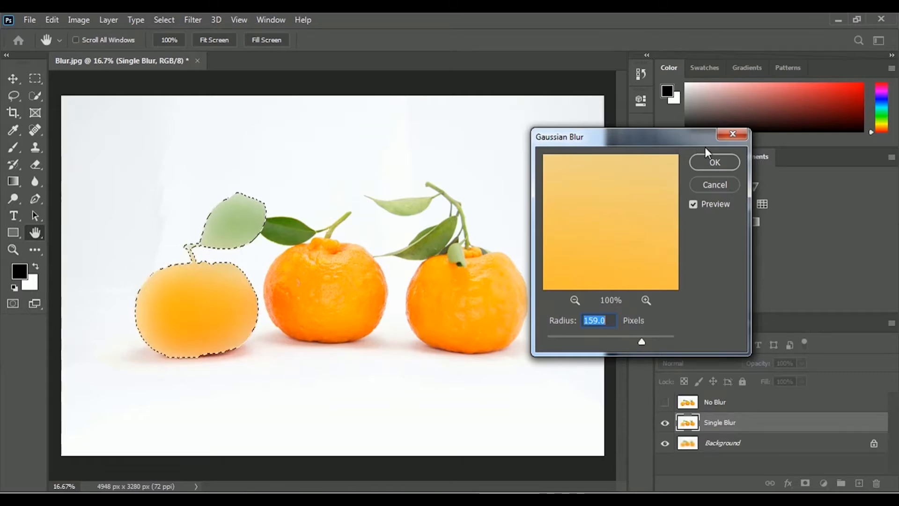
left_click(715, 163)
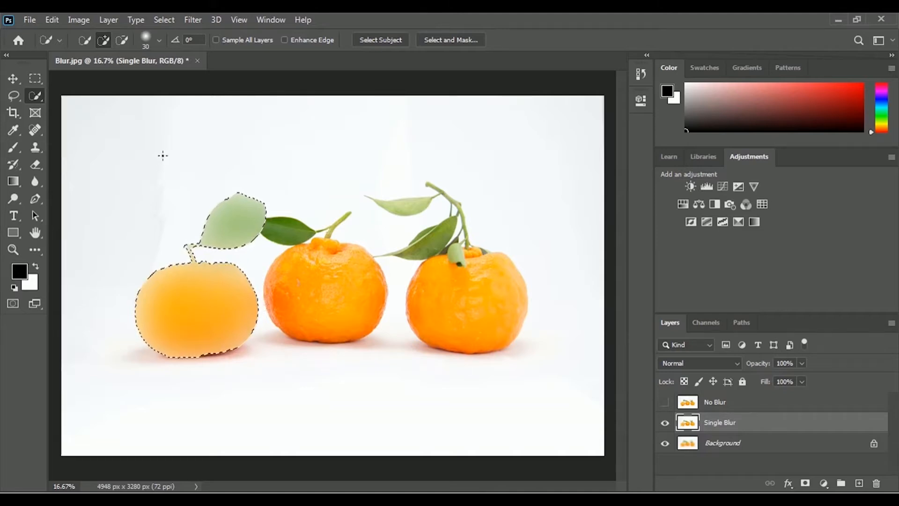
Step: Deselect, removing the selection outline around the blurred left orange
left_click(165, 20)
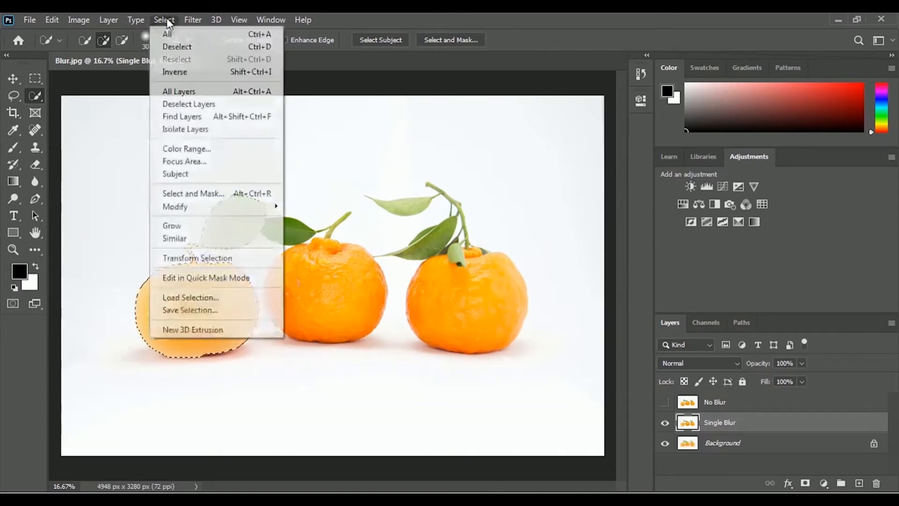
left_click(201, 49)
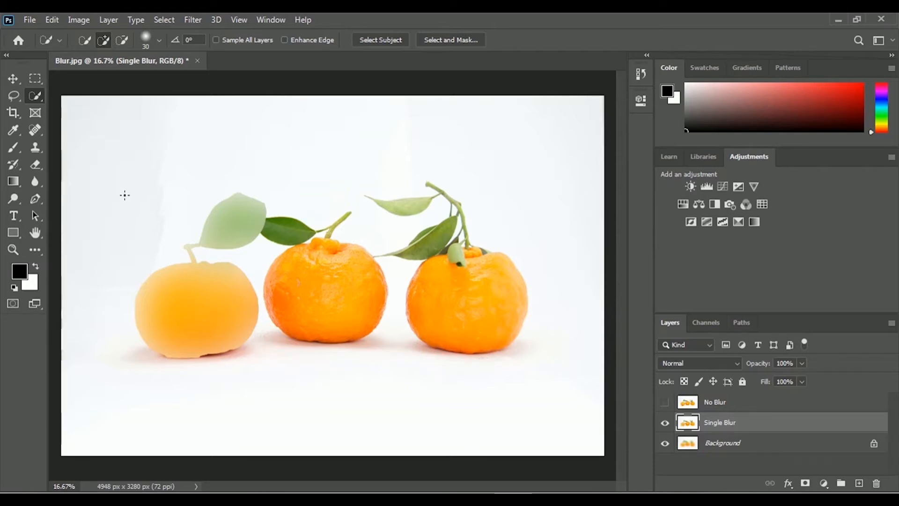
Step: Hide No Blur and Single Blur to compare the blurred Background layer
left_click(711, 403)
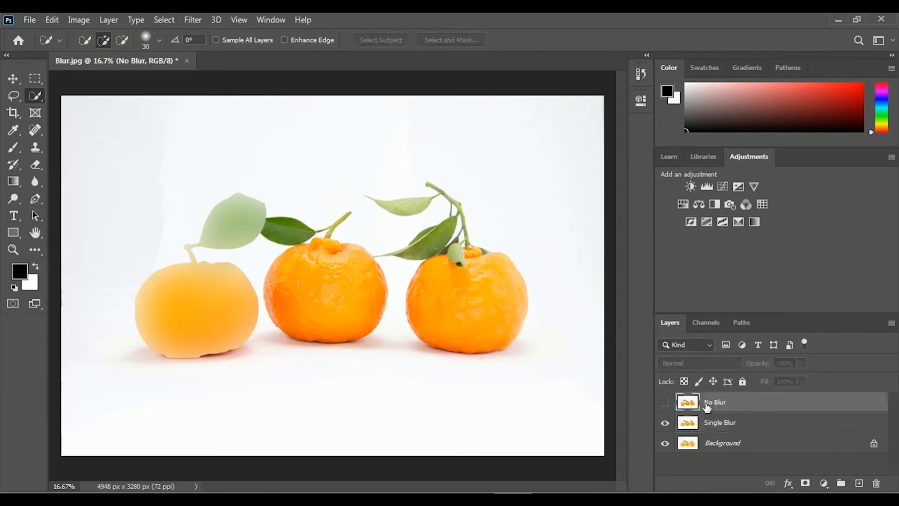
left_click(665, 403)
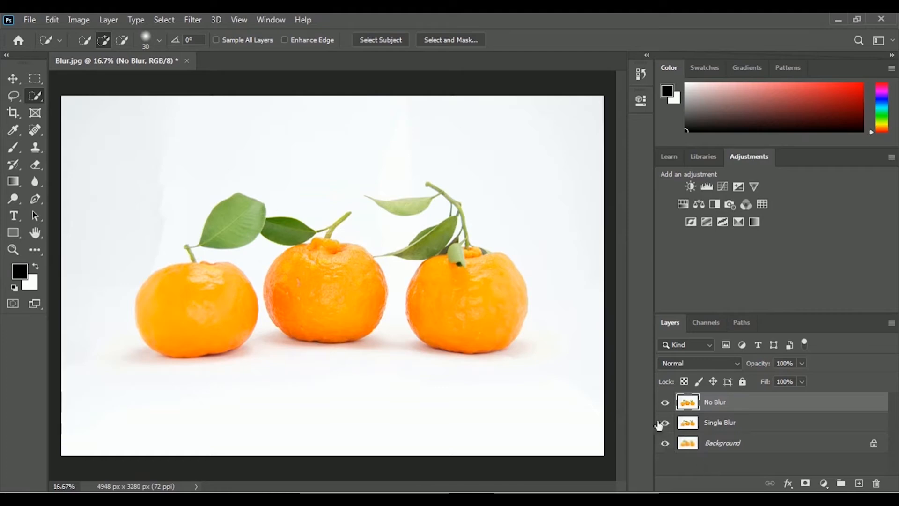
left_click(665, 402)
left_click(665, 424)
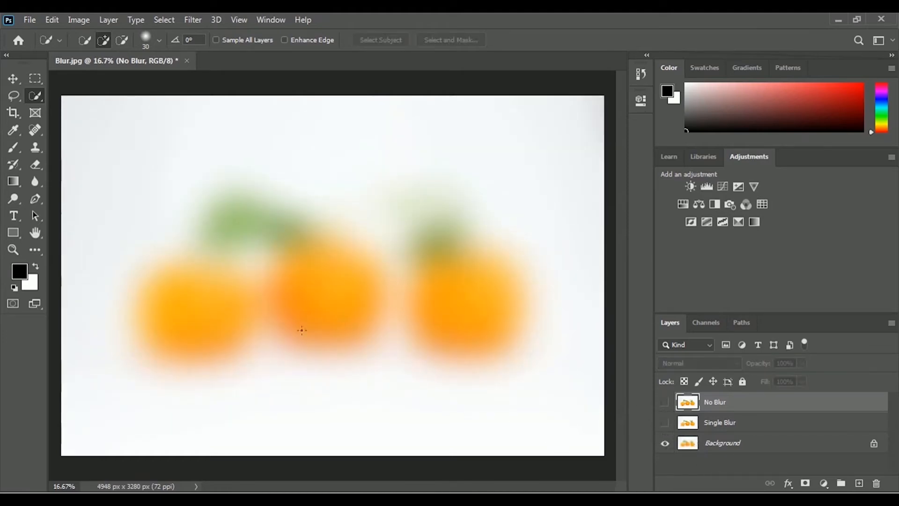
left_click(721, 444)
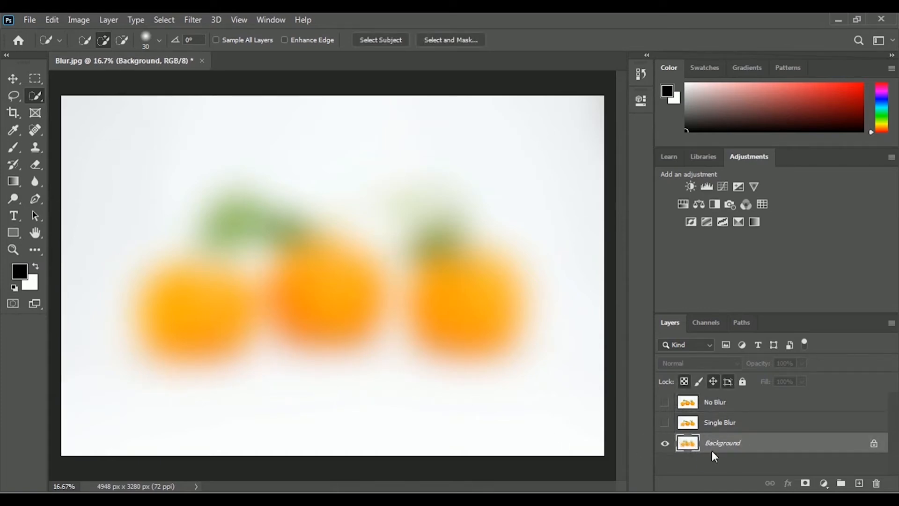
left_click(721, 423)
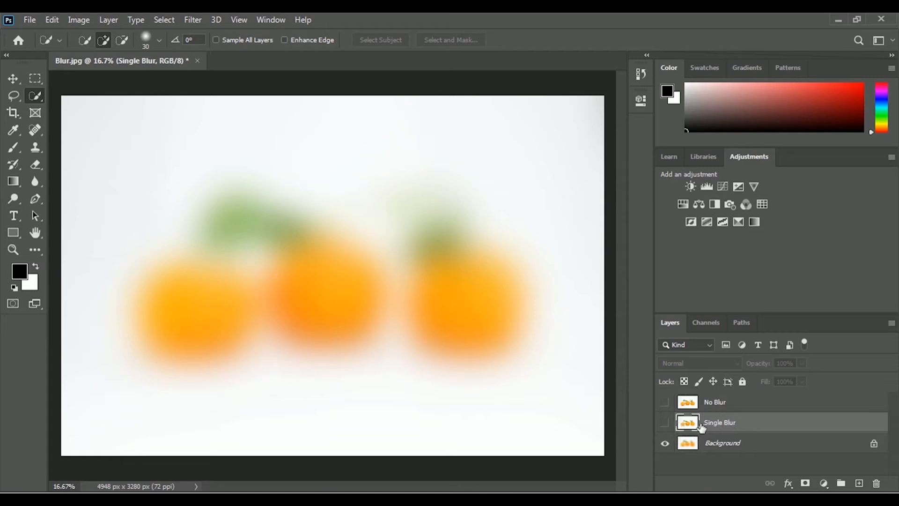
Step: Turn Single Blur and No Blur visibility back on, with No Blur active
left_click(664, 424)
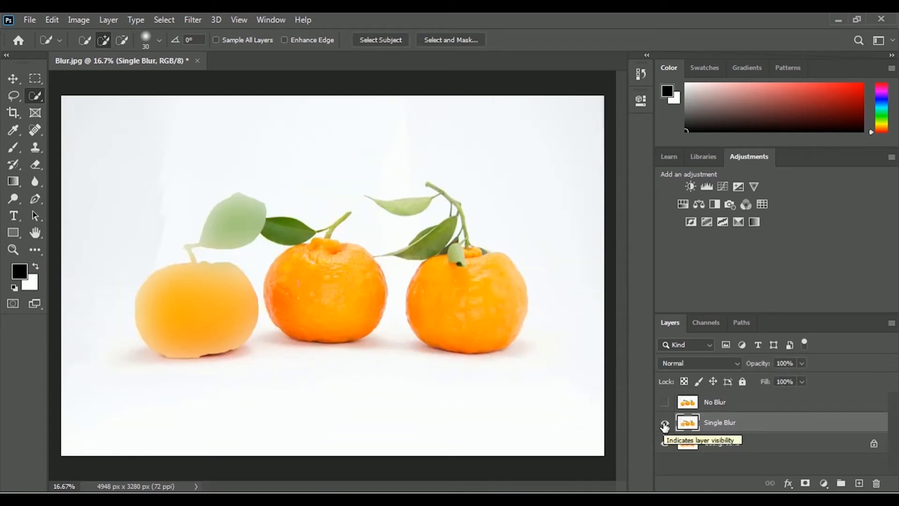
left_click(718, 404)
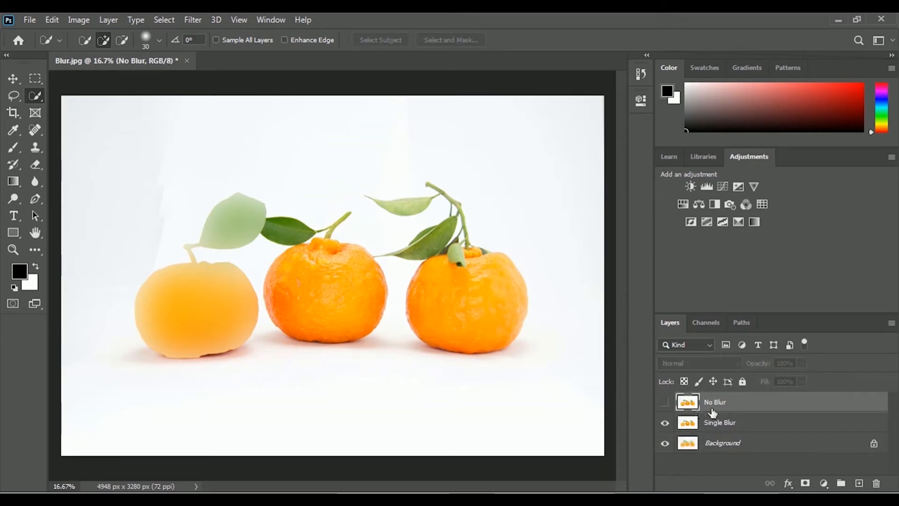
left_click(665, 402)
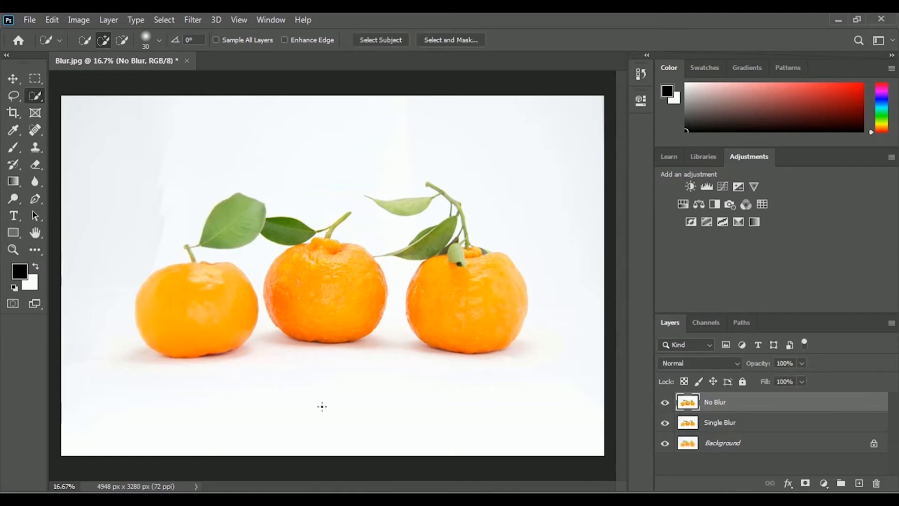
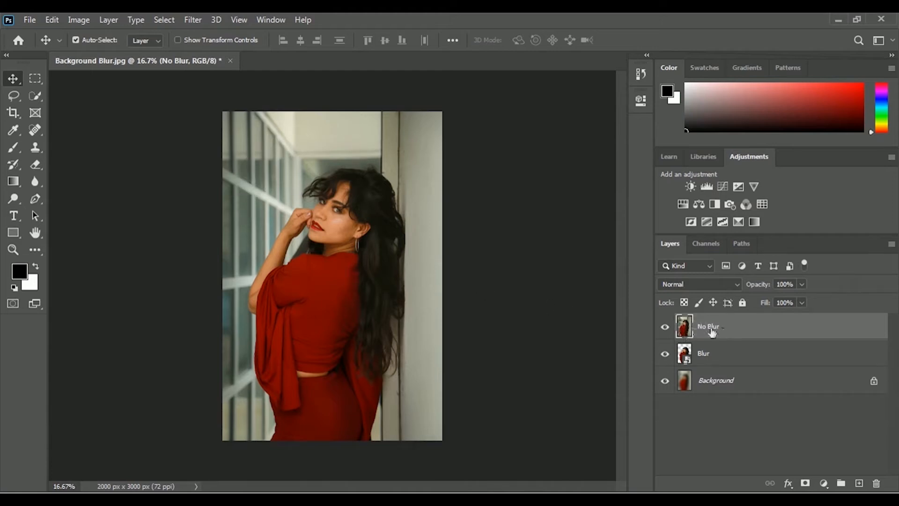
Step: Hide the No Blur layer
left_click(665, 330)
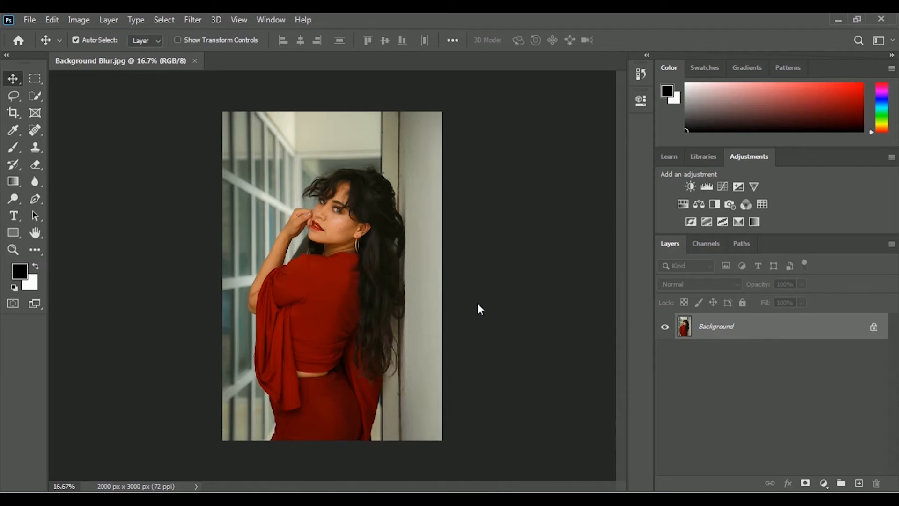
Step: Duplicate the Background layer as 'Layer Mask'
right_click(724, 330)
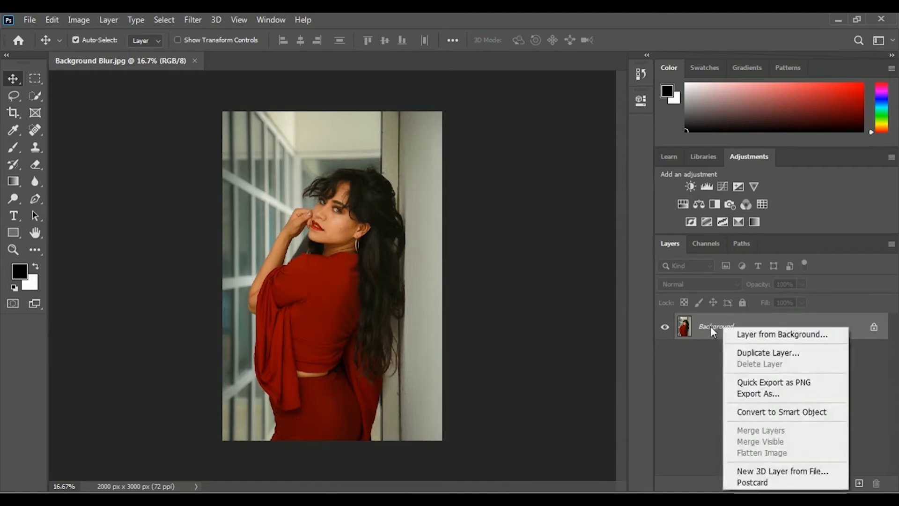
left_click(775, 357)
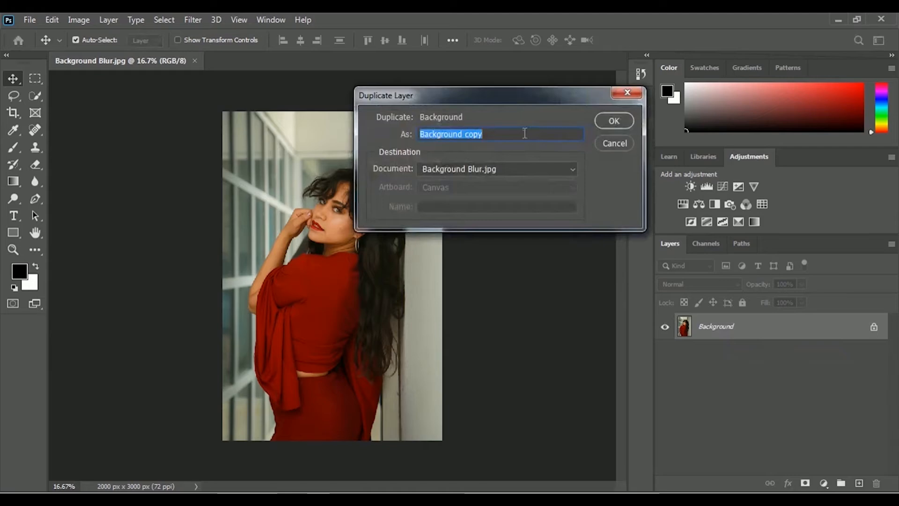
type("La")
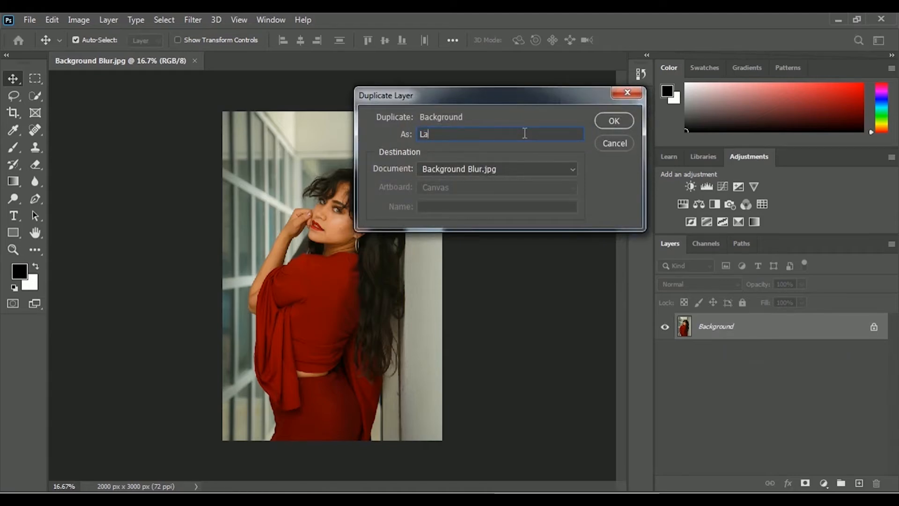
type("yer Mask")
left_click(618, 118)
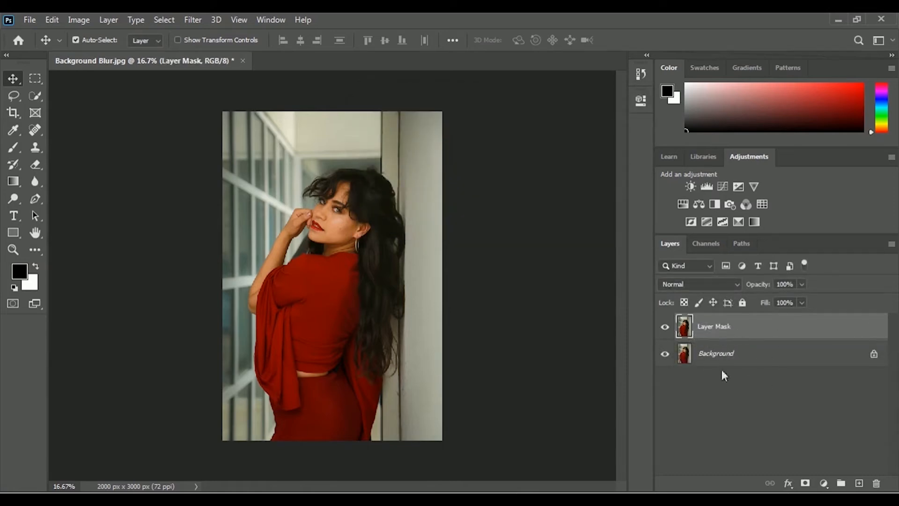
Step: Duplicate the Background layer again, naming the copy 'No Blur'
left_click(701, 363)
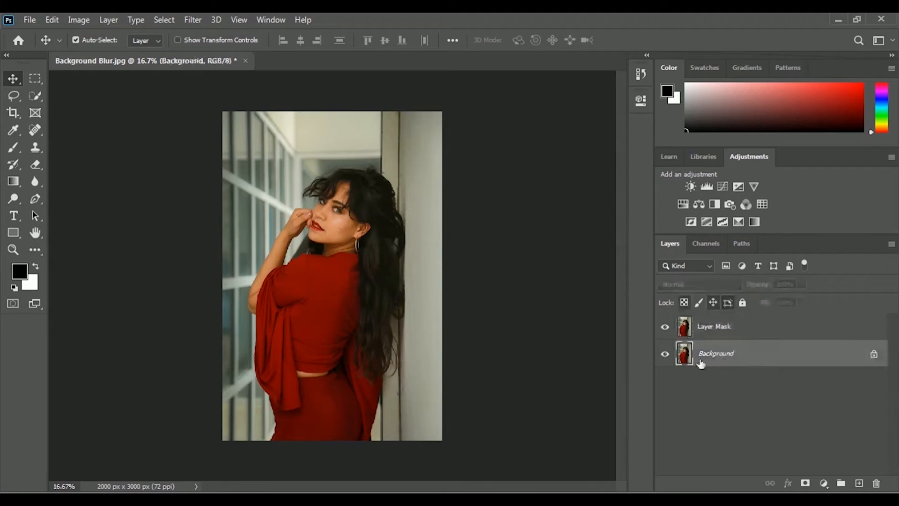
right_click(722, 355)
left_click(785, 217)
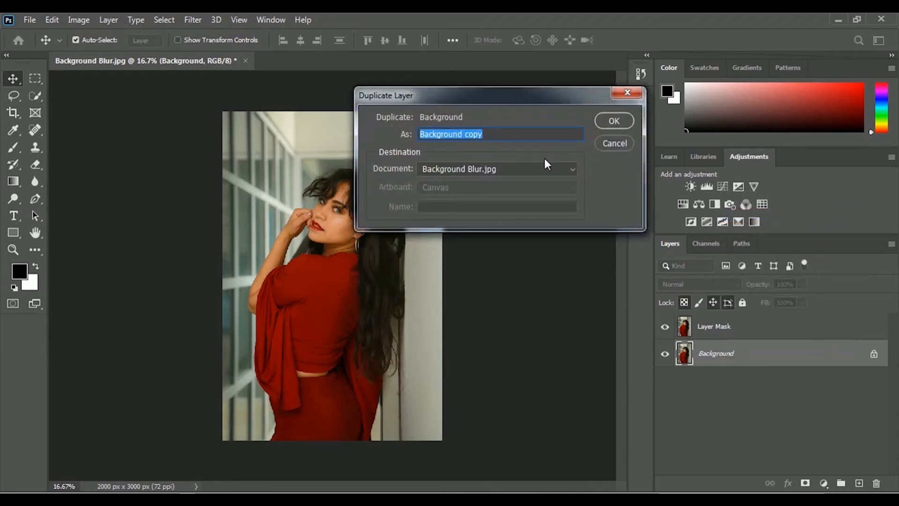
type("No Blur")
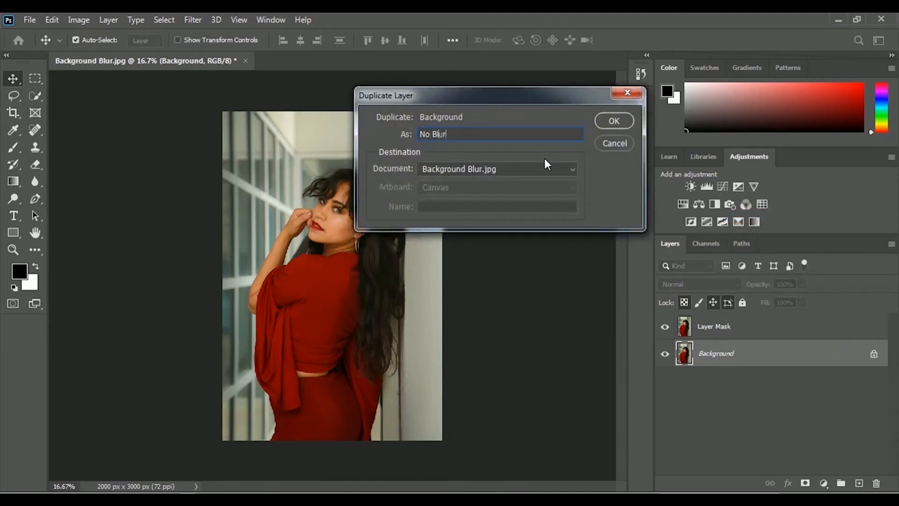
left_click(622, 125)
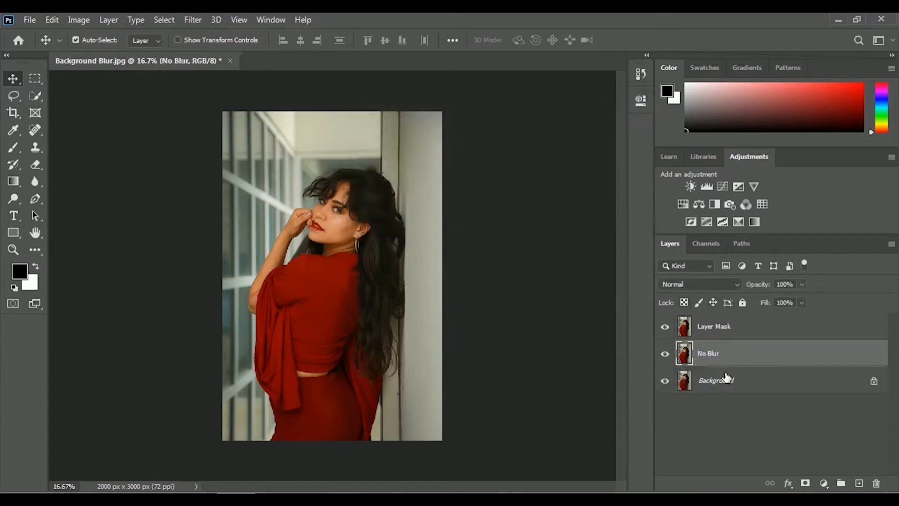
Step: Move No Blur to the top of the stack, hide it, and make Layer Mask active
left_click_drag(739, 360, 740, 316)
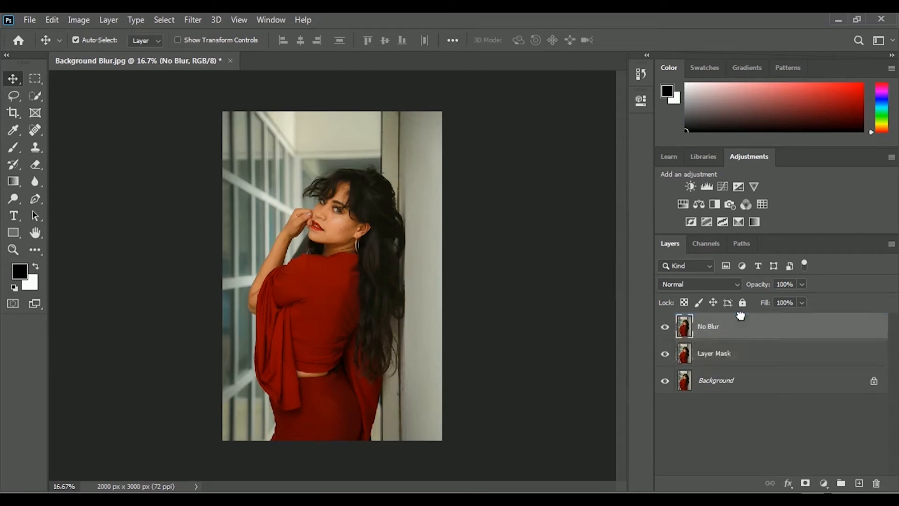
left_click(743, 361)
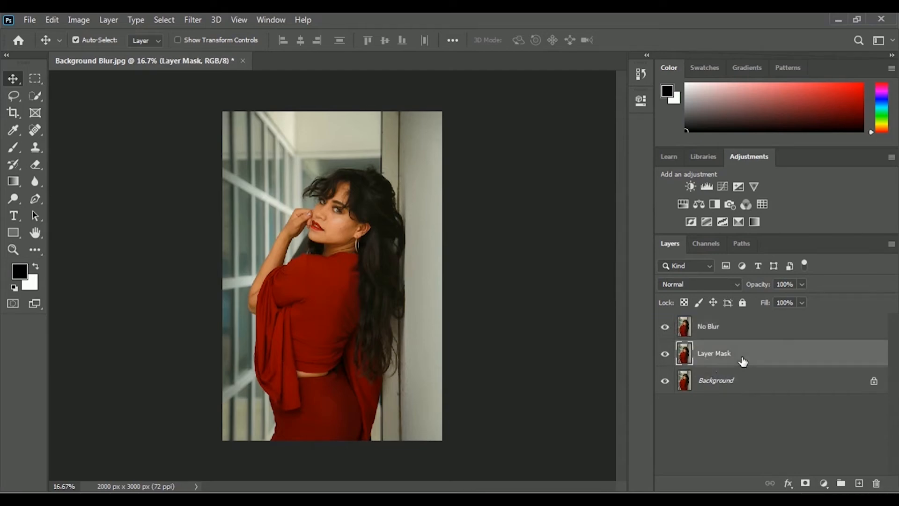
left_click(739, 388)
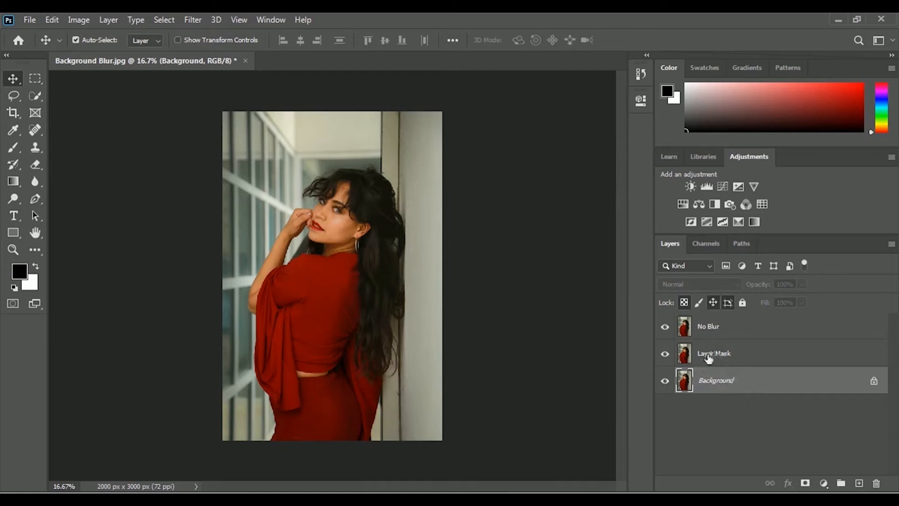
left_click(713, 331)
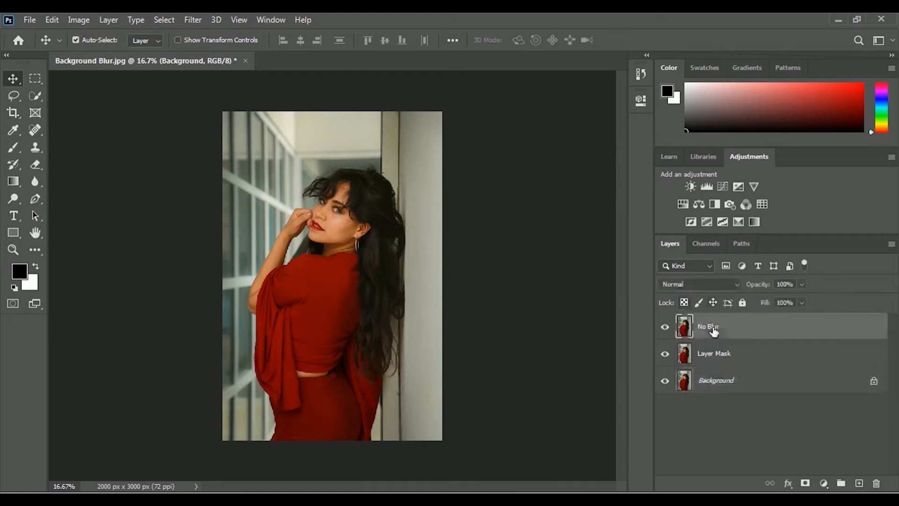
left_click(666, 328)
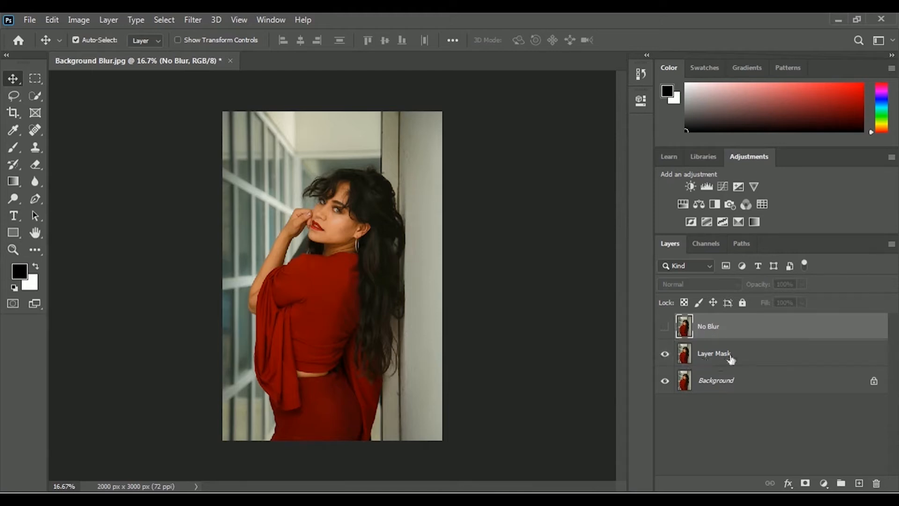
left_click(726, 359)
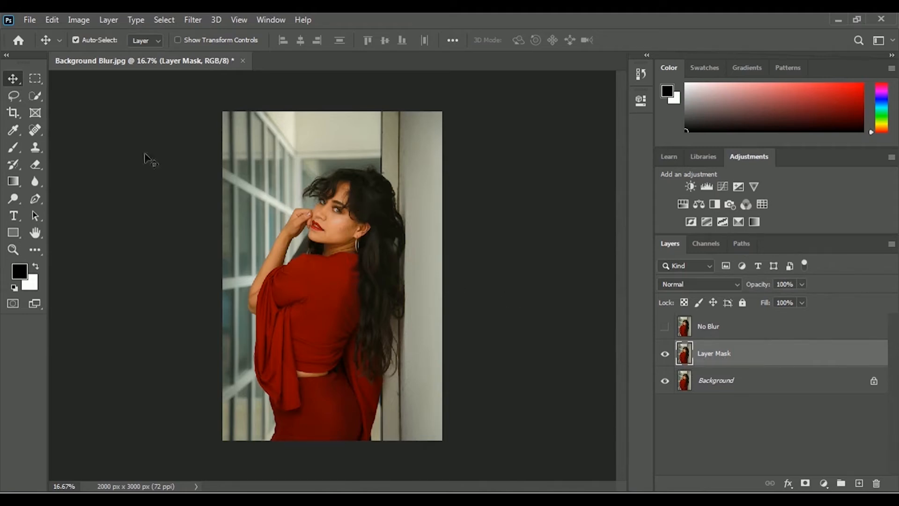
left_click(35, 96)
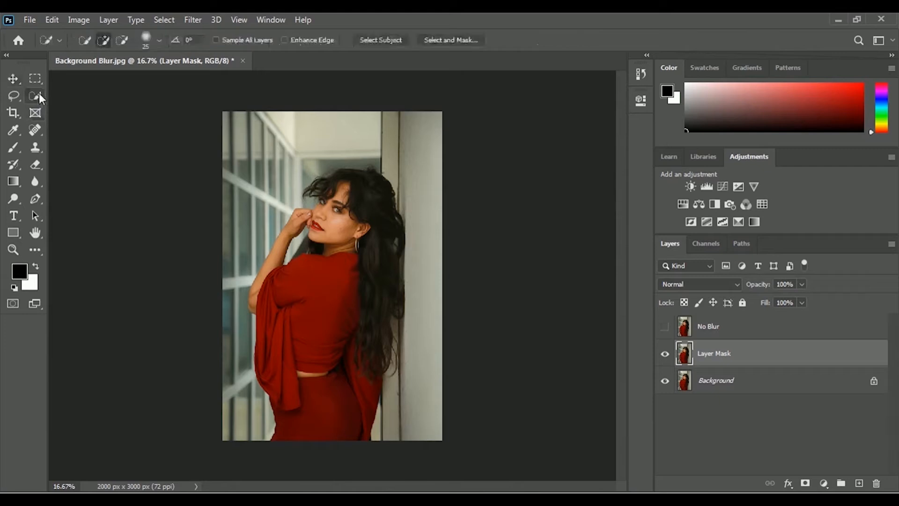
Step: Raise the Quick Selection brush size to 102 px
left_click(162, 40)
left_click_drag(120, 74, 150, 77)
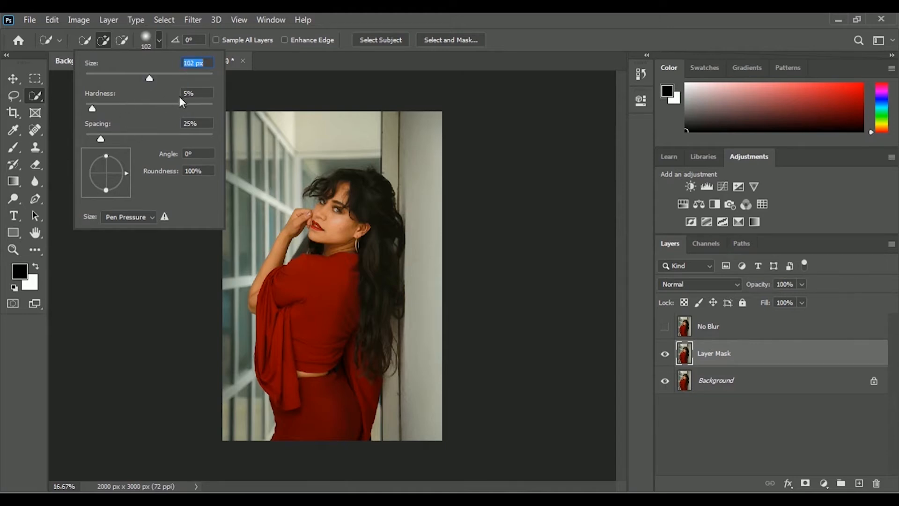
left_click(528, 41)
Step: Paint a selection over the woman from her hair down to her skirt
mouse_move(352, 186)
left_mouse_down()
mouse_move(351, 198)
mouse_move(342, 194)
left_mouse_up()
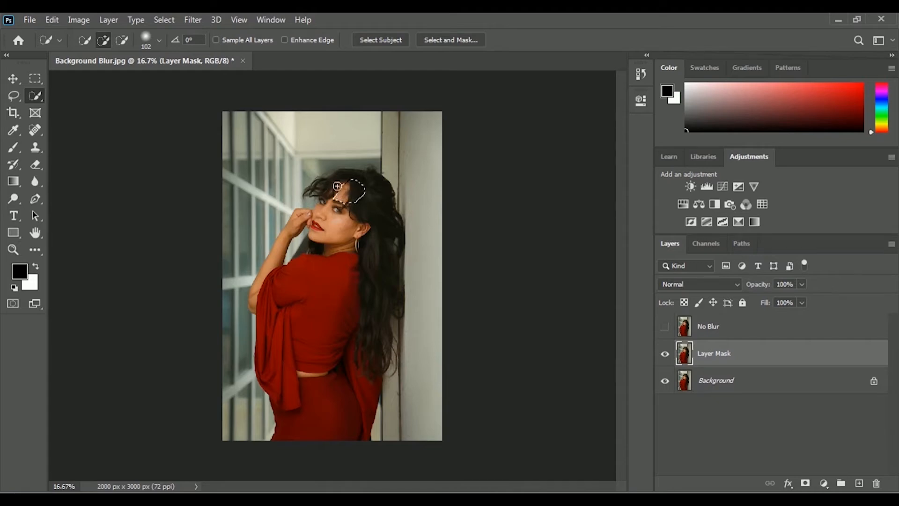
left_click(365, 200)
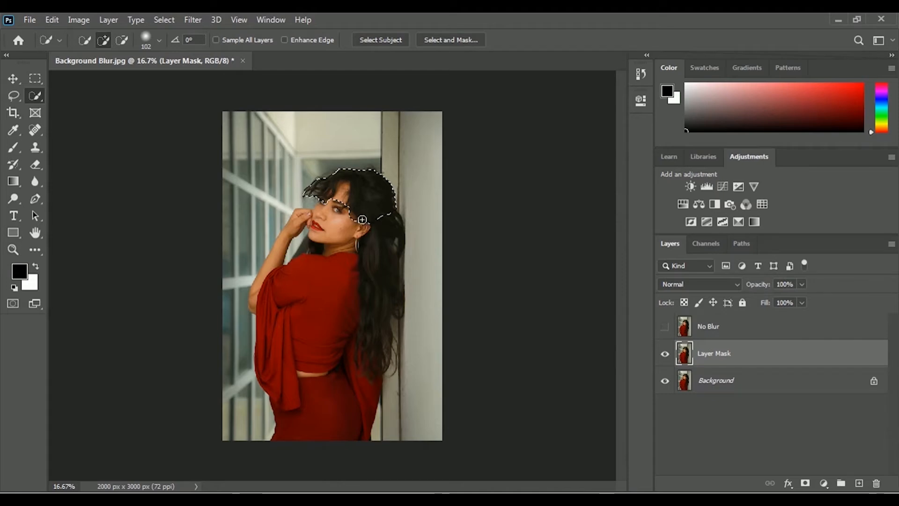
left_click_drag(362, 220, 379, 327)
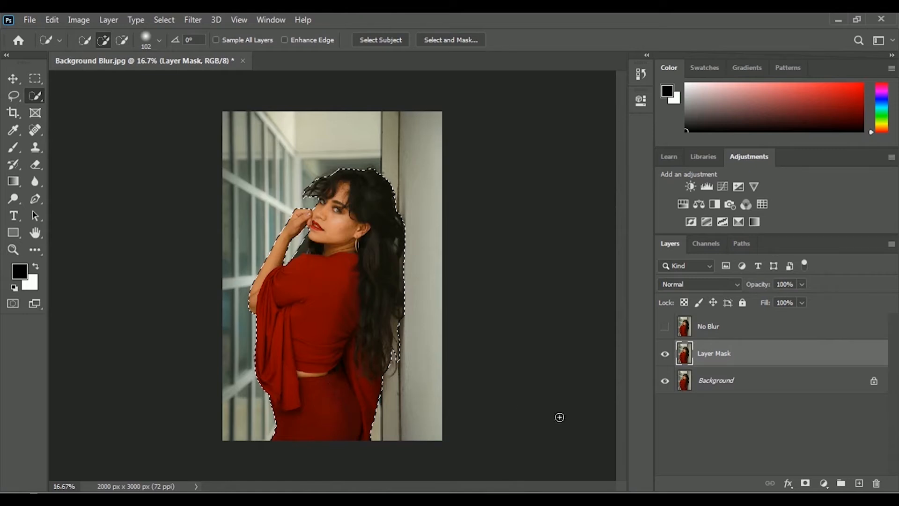
Step: Mask the Layer Mask layer to the selected woman, keeping Background visible beneath
left_click(805, 484)
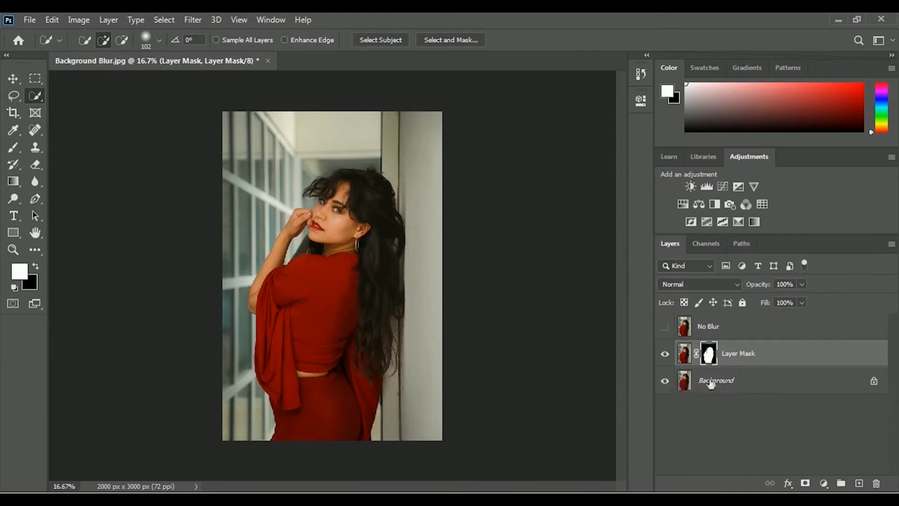
left_click(665, 382)
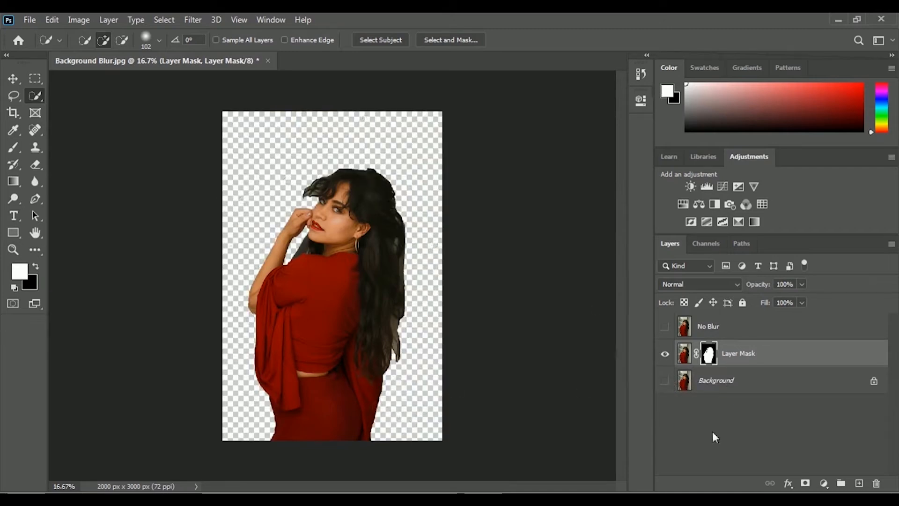
left_click(665, 381)
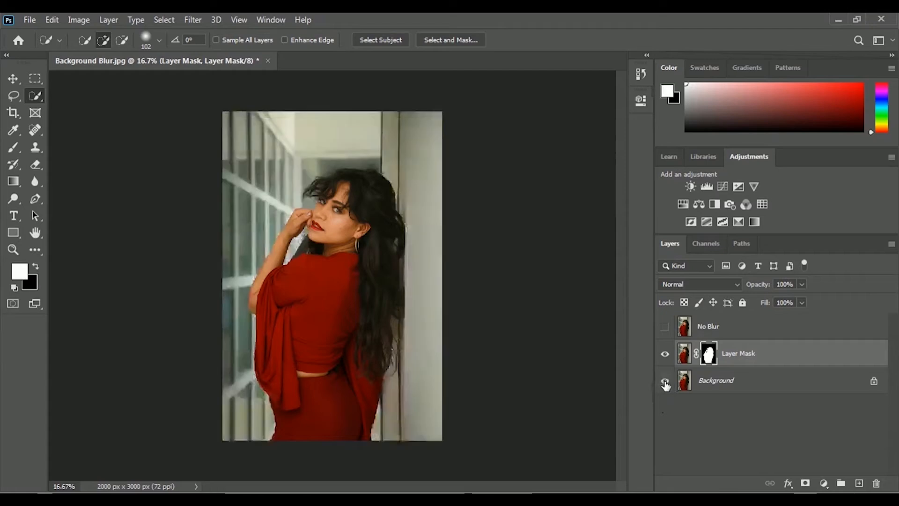
left_click(766, 357)
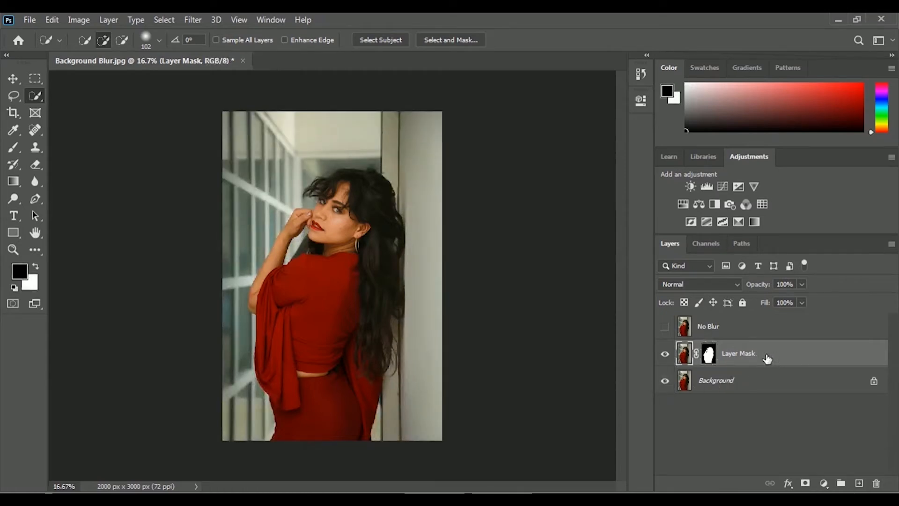
left_click(710, 354)
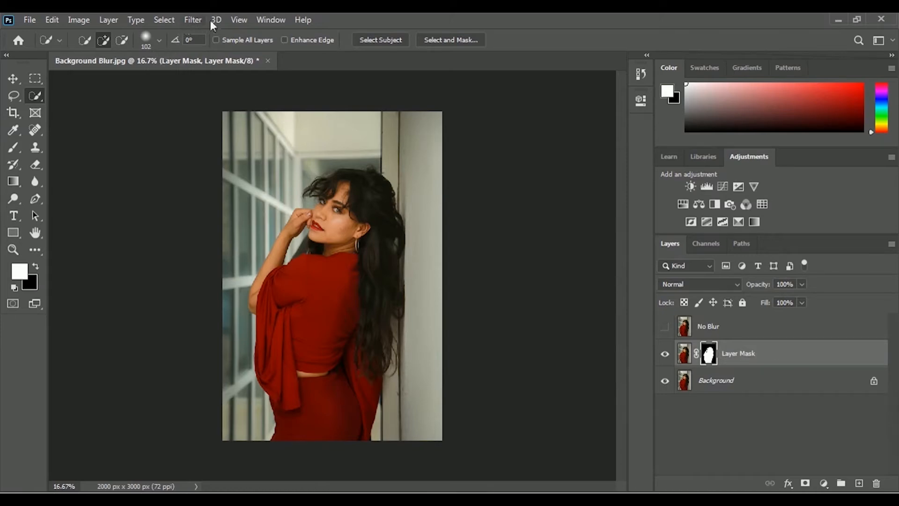
Step: Convert Layer Mask to a smart object for Smart Filters, then select Background
left_click(191, 20)
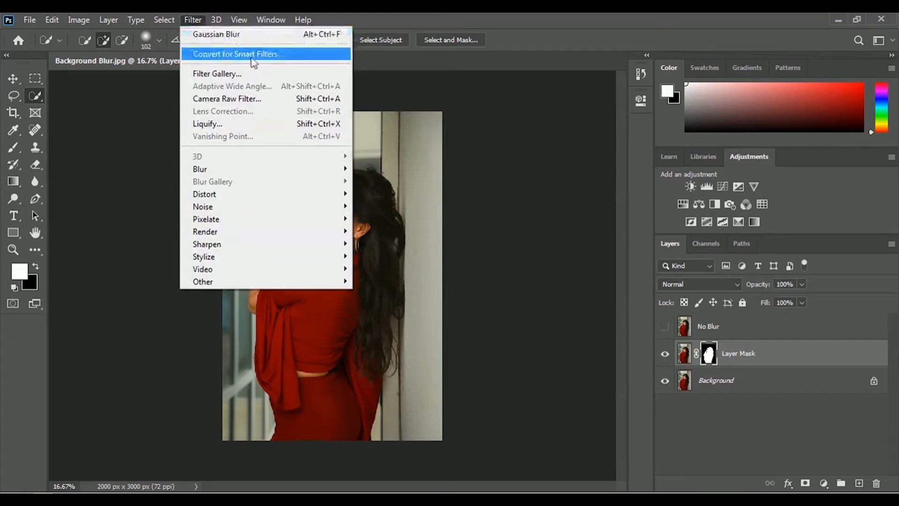
left_click(295, 55)
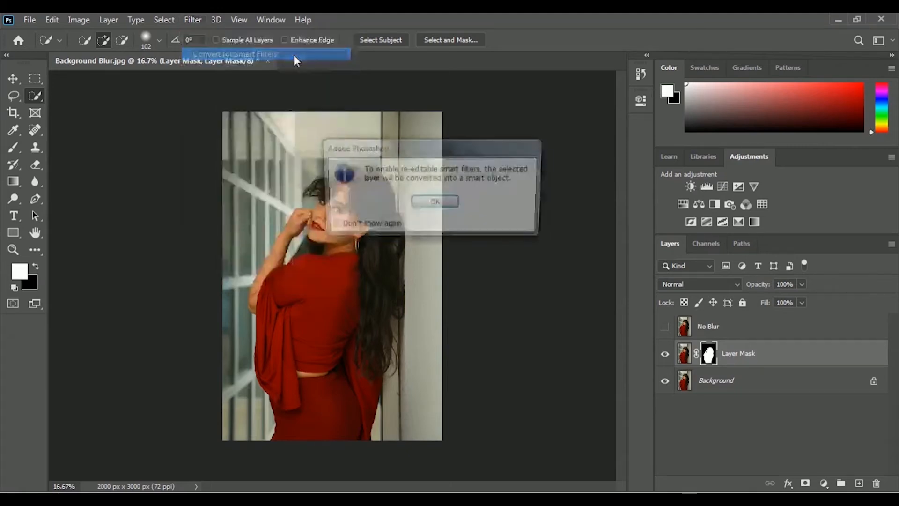
left_click(436, 203)
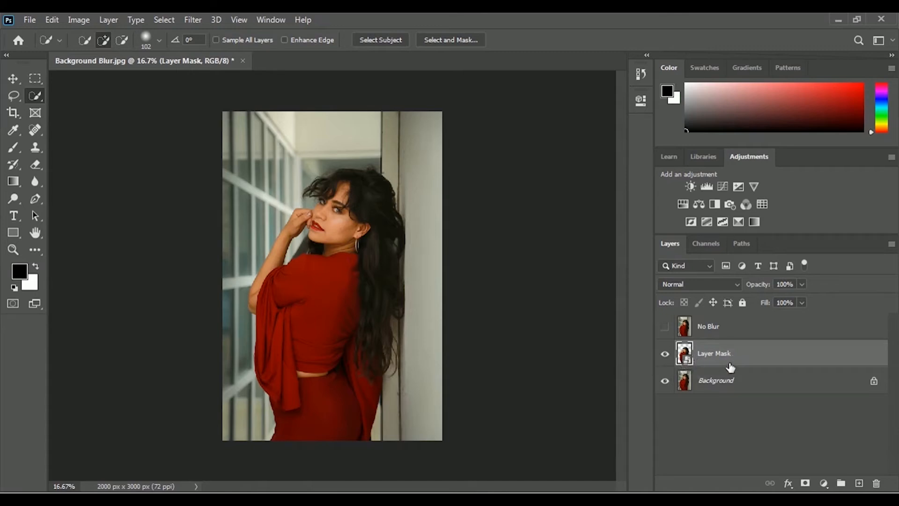
left_click(708, 382)
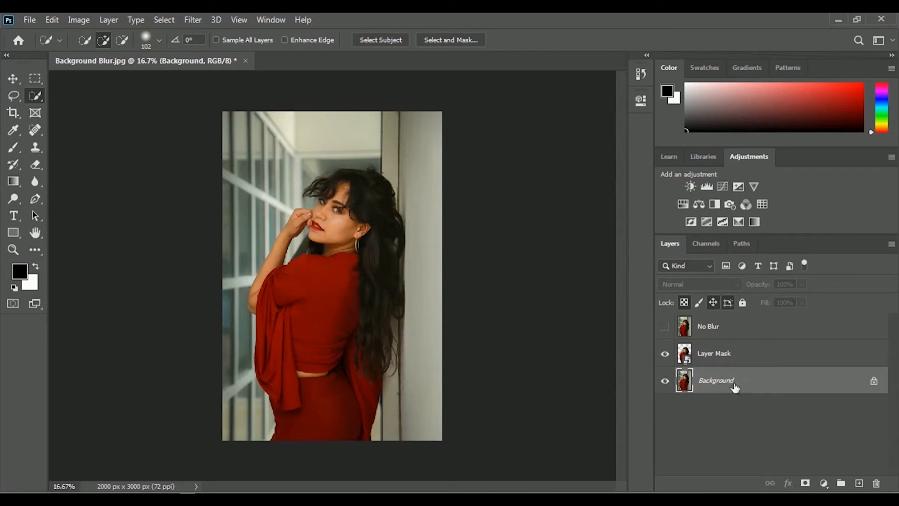
Step: Apply a Gaussian Blur of 95.6 pixels radius to the Background layer
left_click(195, 19)
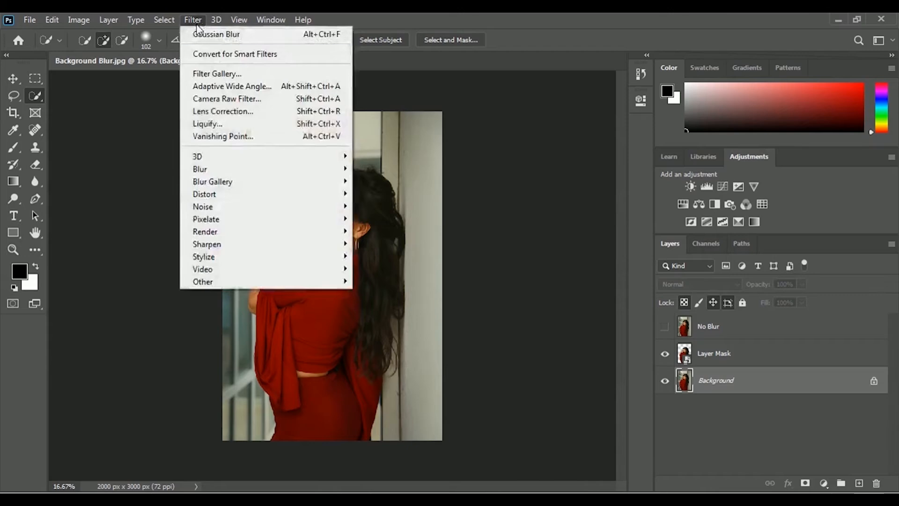
mouse_move(230, 171)
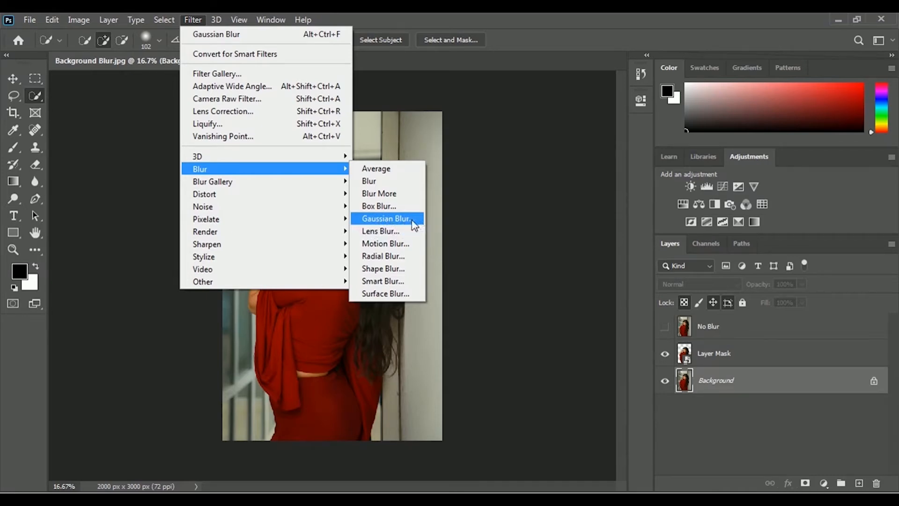
left_click(385, 219)
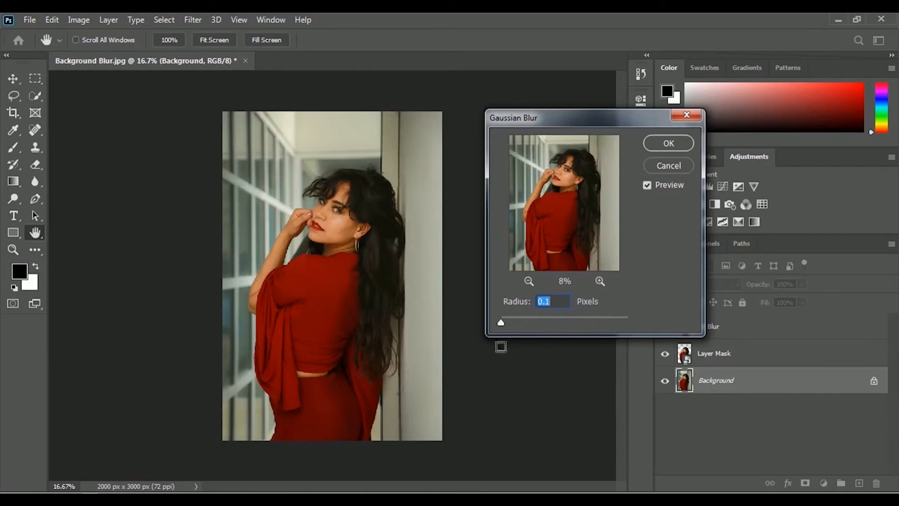
left_click_drag(502, 322, 521, 321)
left_click_drag(558, 320, 559, 320)
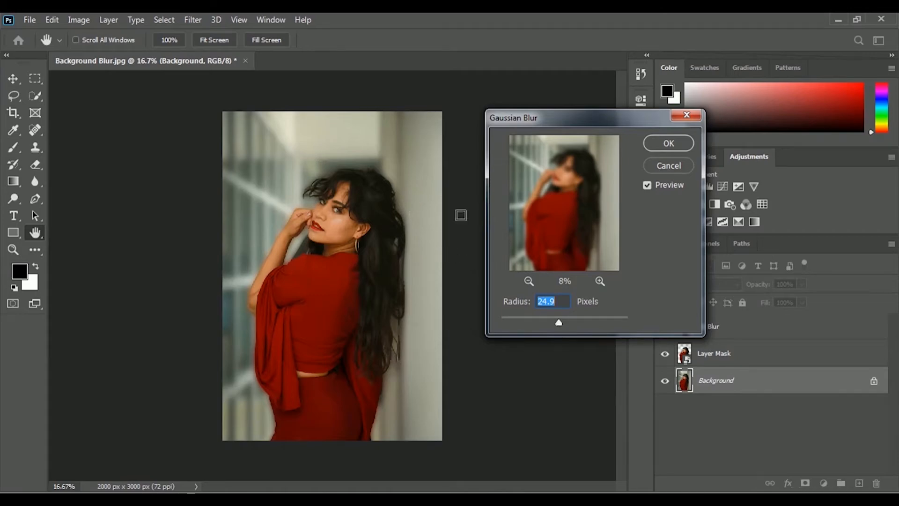
left_click_drag(561, 323, 574, 325)
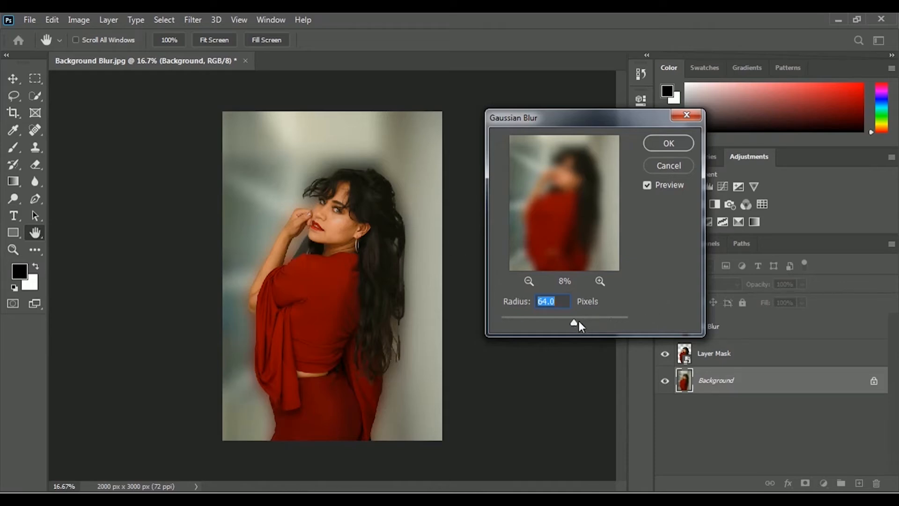
left_click_drag(574, 321, 581, 321)
double_click(545, 302)
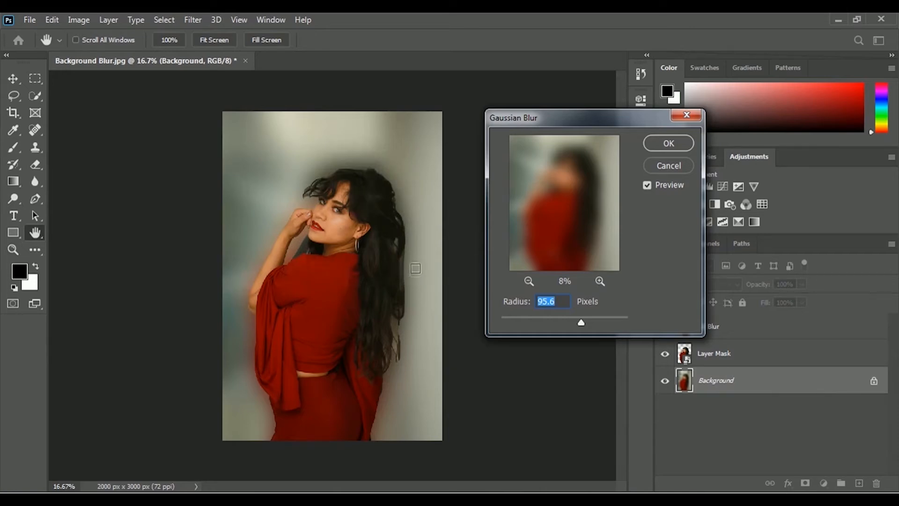
left_click(687, 143)
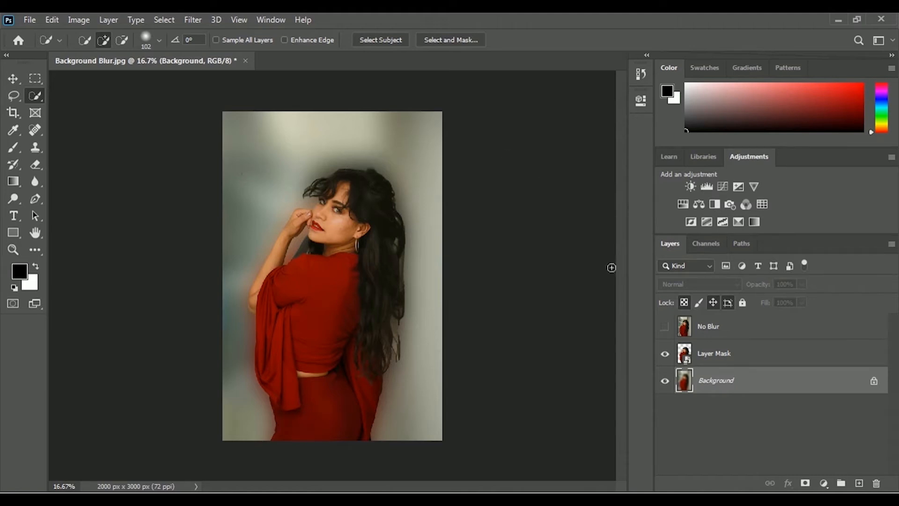
left_click(723, 329)
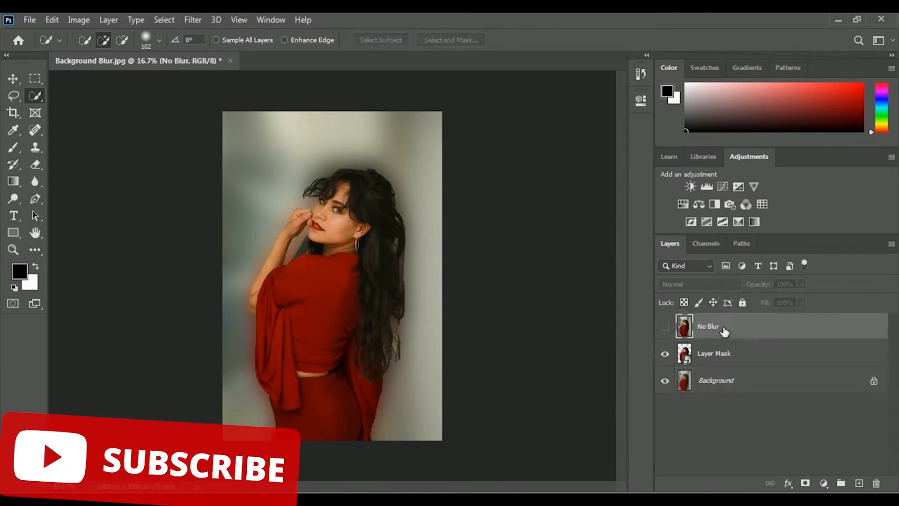
left_click(665, 331)
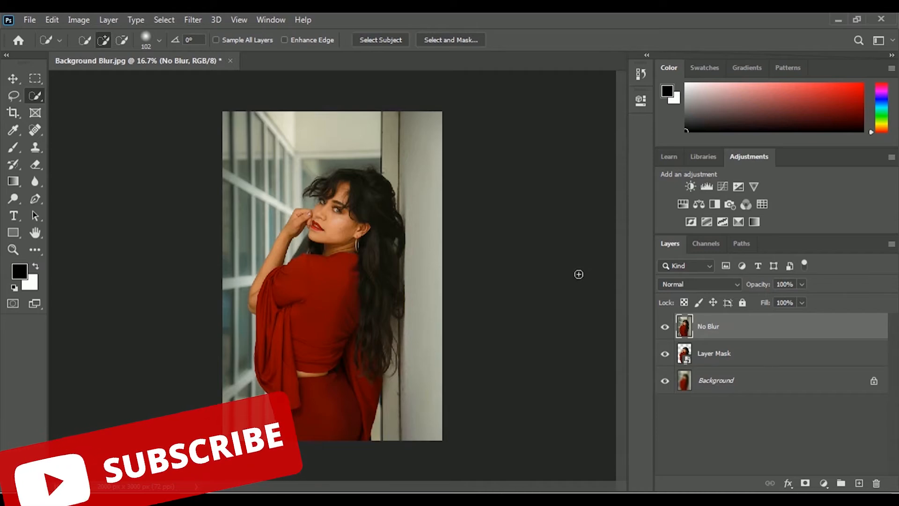
left_click(665, 326)
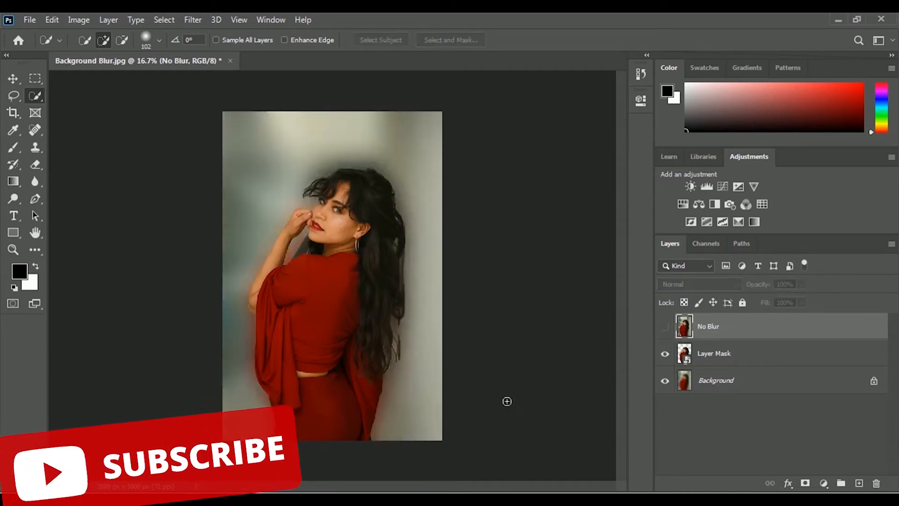
left_click(717, 359)
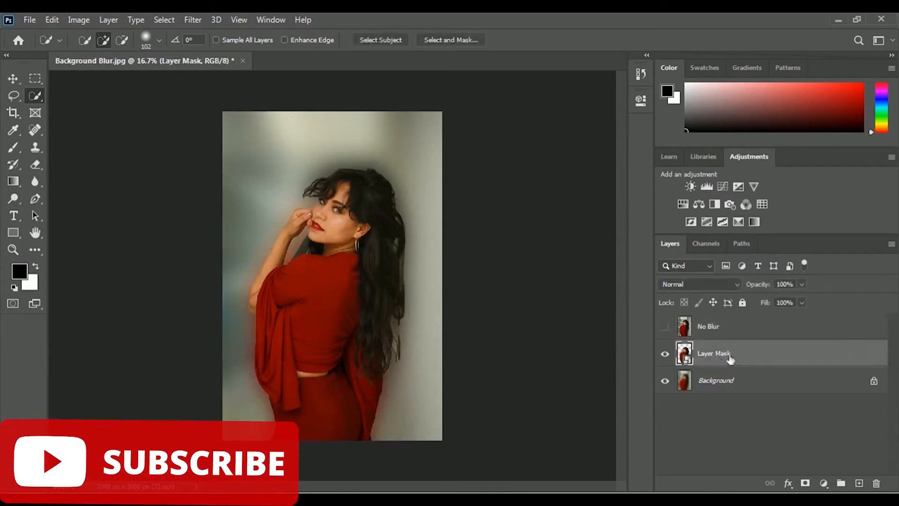
left_click(665, 357)
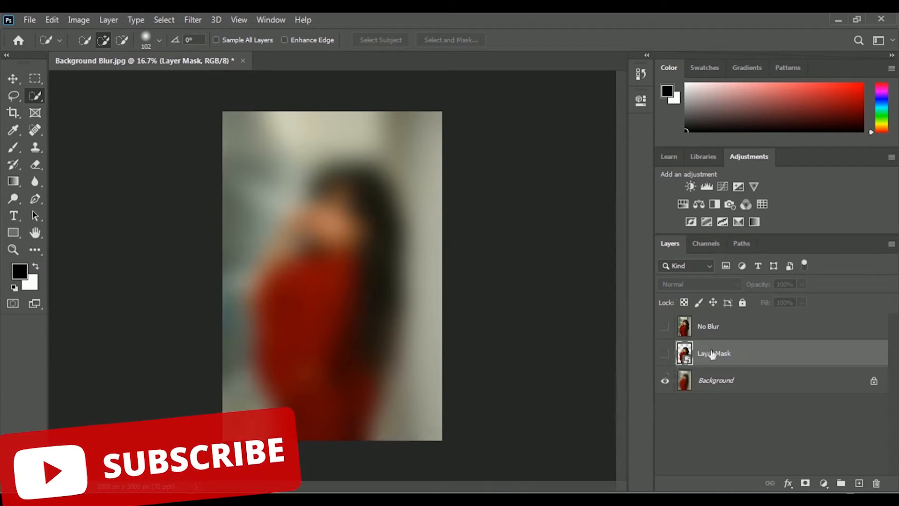
left_click(665, 355)
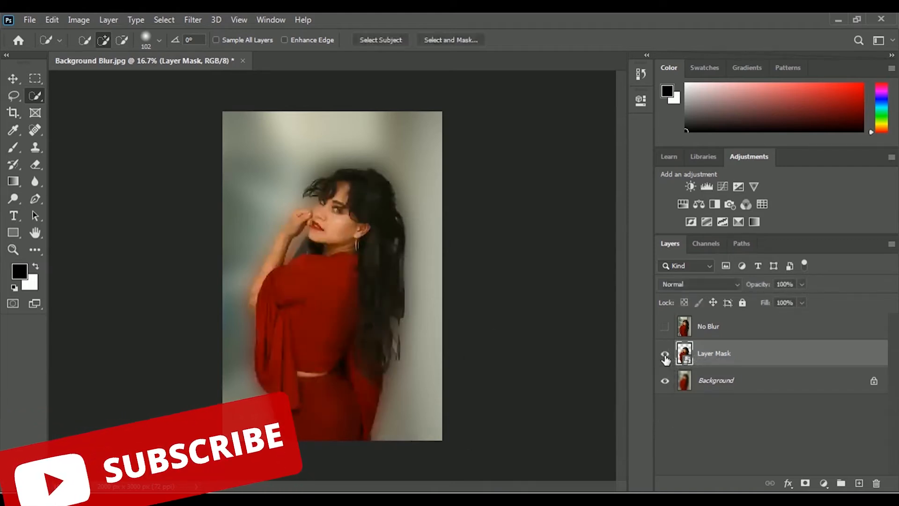
left_click(718, 381)
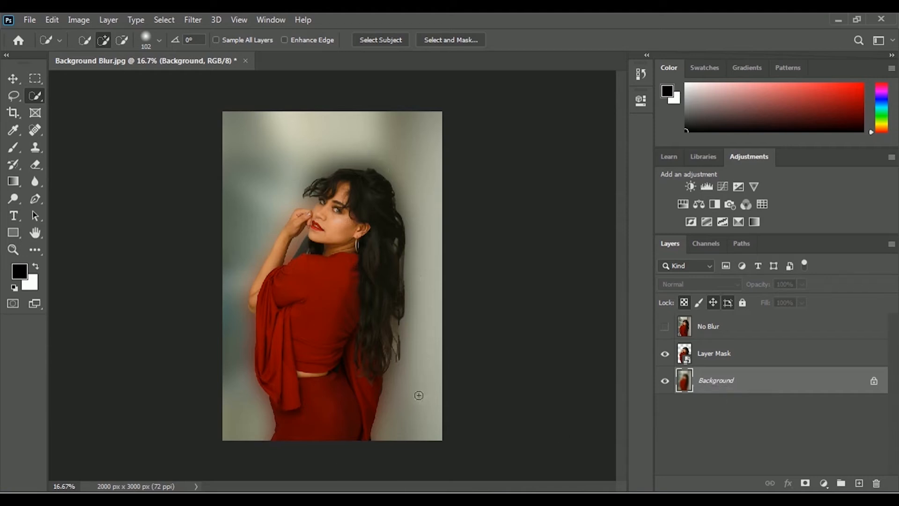
Step: Select the Layer Mask layer, then make Background the active layer
left_click(715, 360)
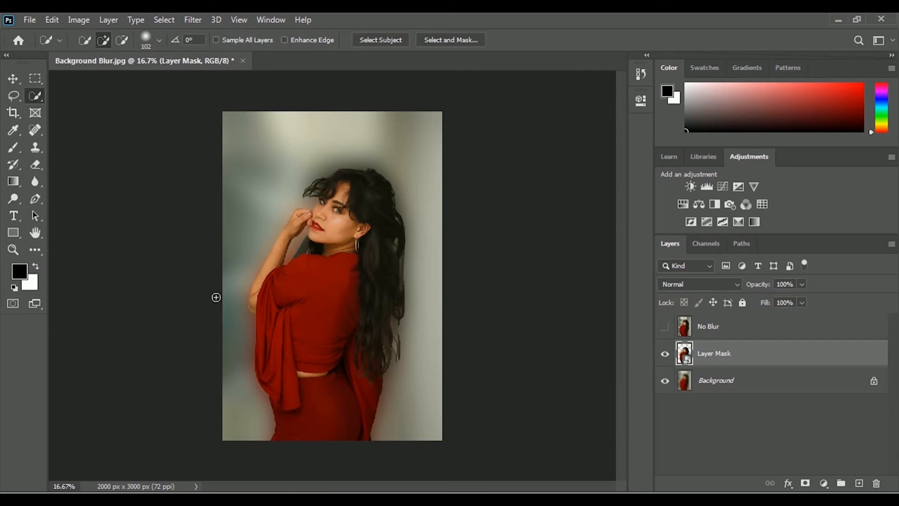
left_click(731, 382)
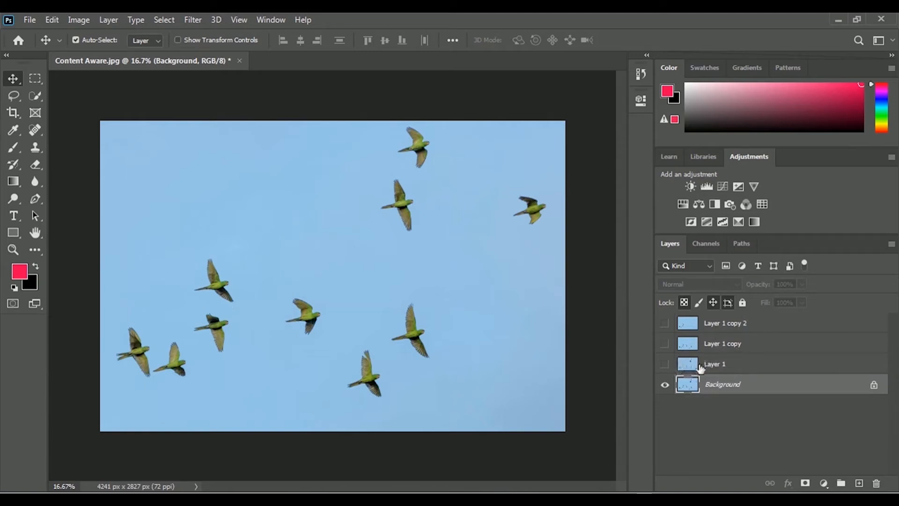
Step: Show Layer 1, Layer 1 copy and Layer 1 copy 2 to compare the removed birds
left_click(665, 364)
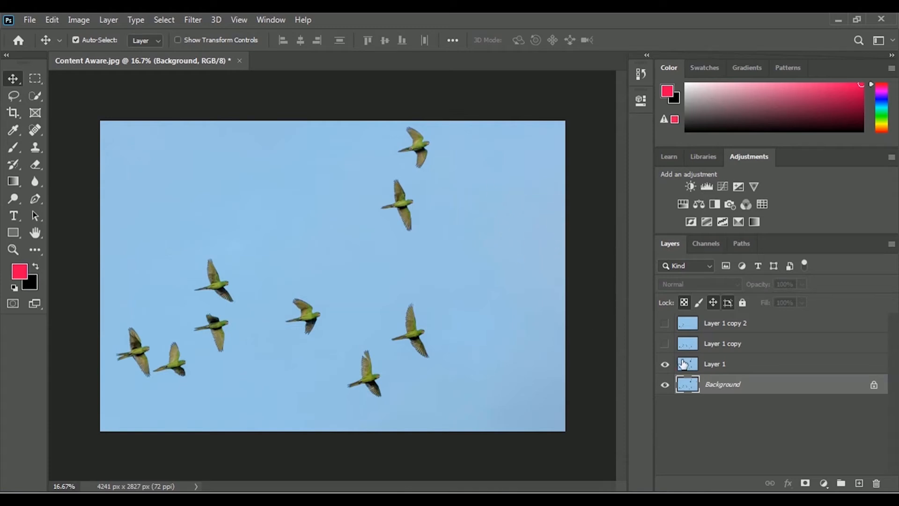
left_click(664, 344)
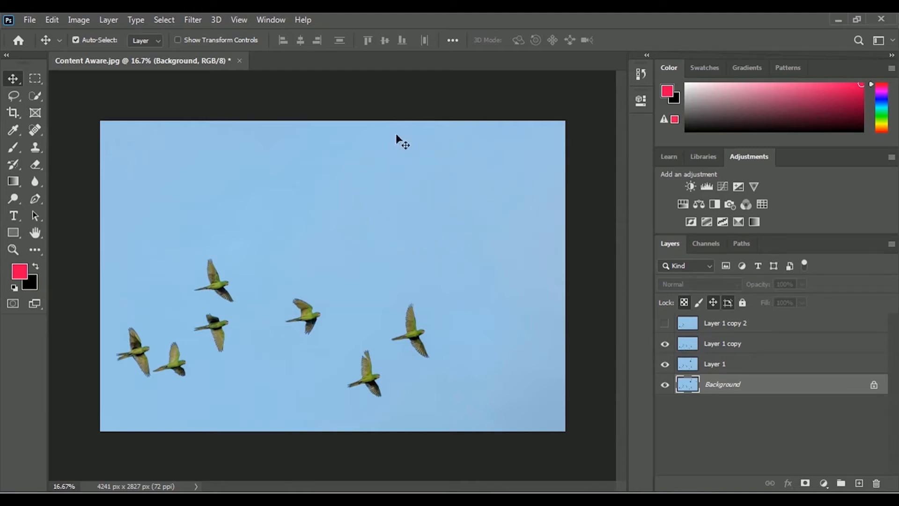
left_click(665, 325)
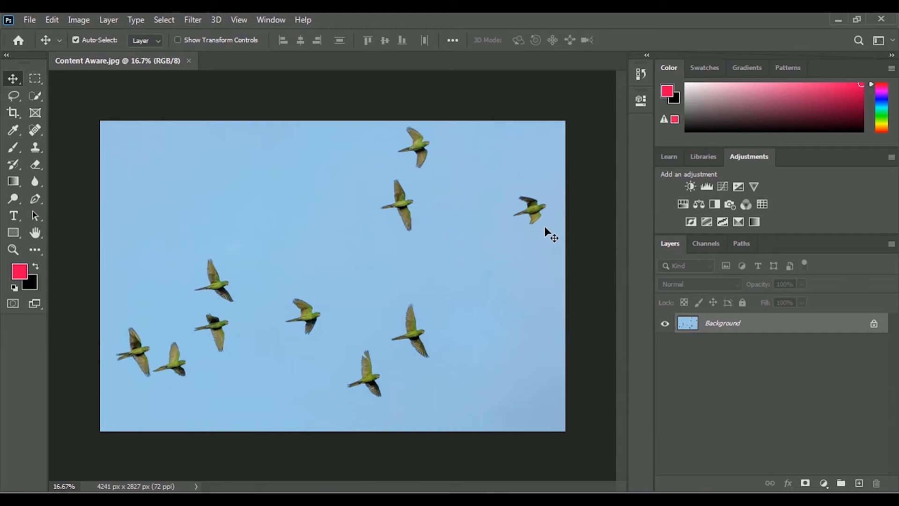
Step: Draw a freehand lasso selection around the rightmost bird
left_click(12, 95)
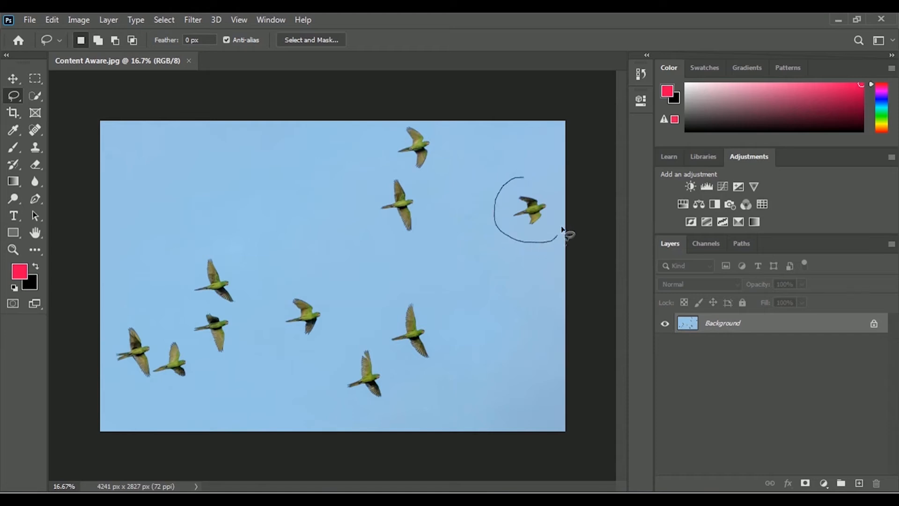
mouse_move(562, 229)
left_mouse_down()
mouse_move(563, 197)
mouse_move(538, 177)
mouse_move(521, 181)
left_mouse_up()
left_click(52, 21)
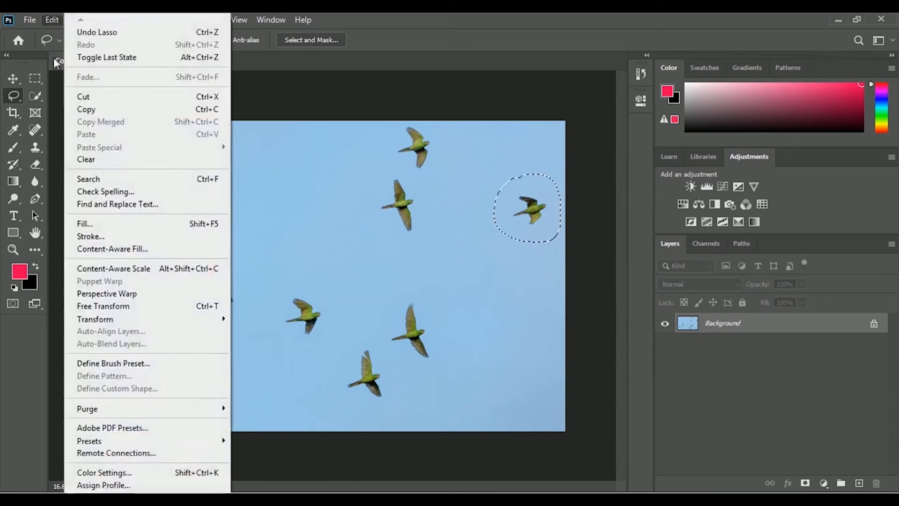
Step: Content-Aware fill the selection over the rightmost bird, then deselect
left_click(137, 225)
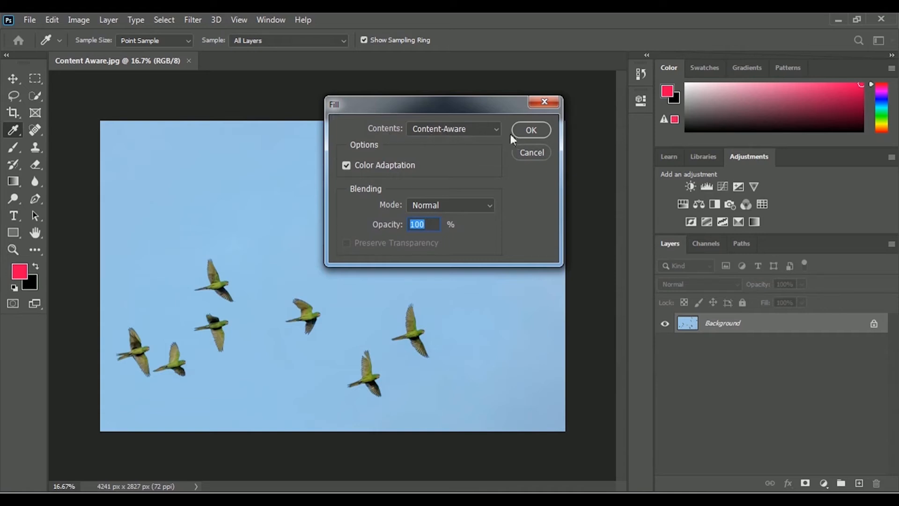
left_click(464, 128)
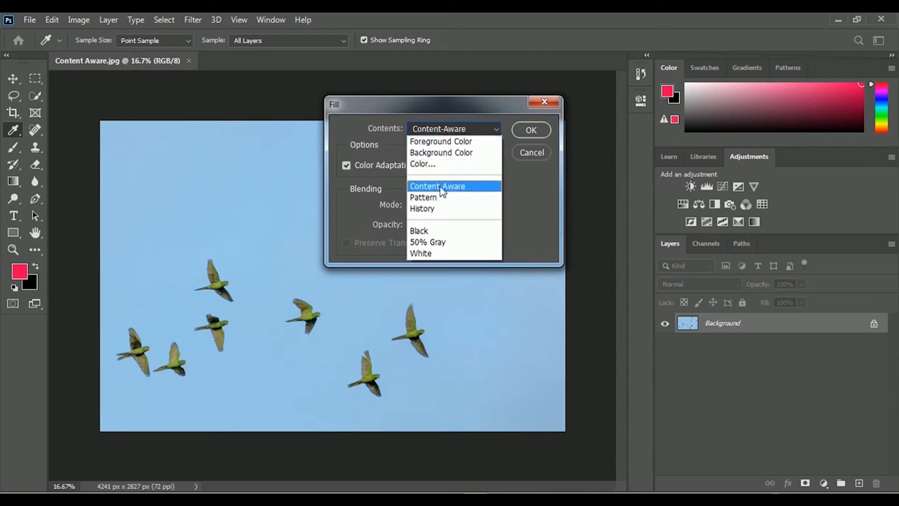
left_click(466, 188)
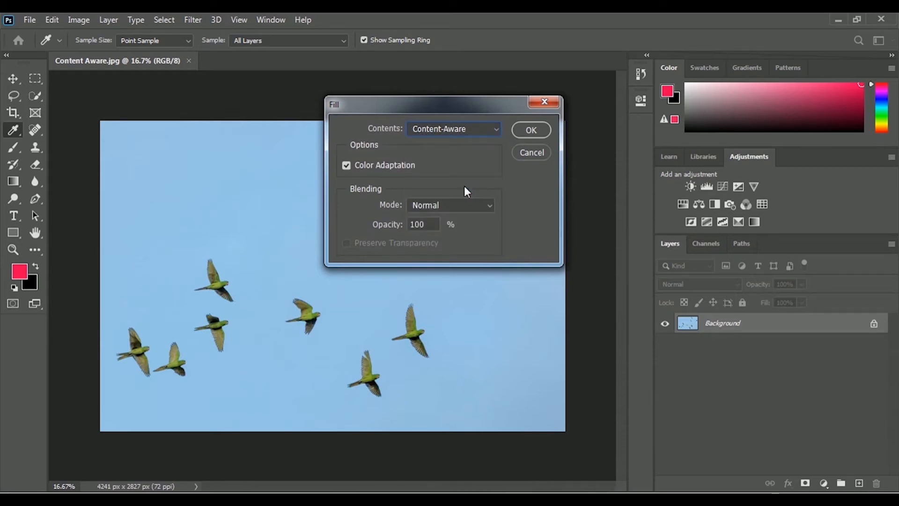
left_click(531, 130)
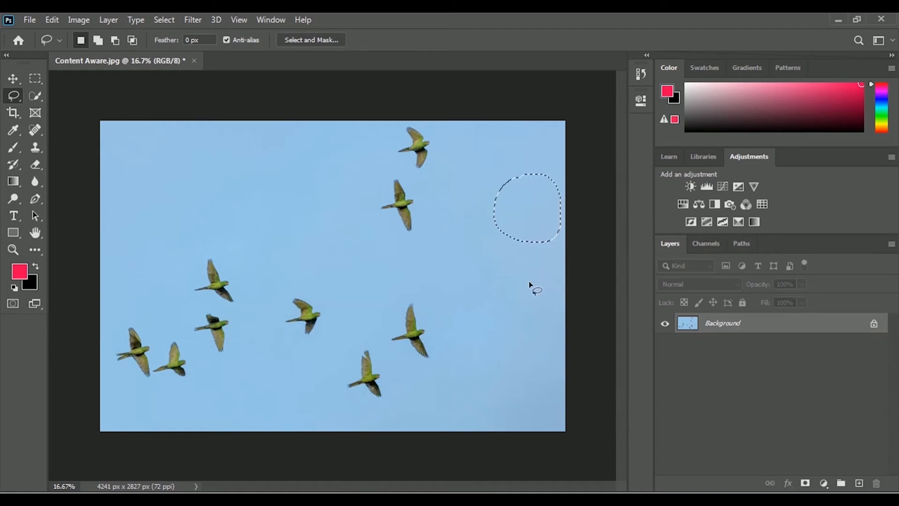
key("ctrl+d")
Step: Lasso the two top-centre birds, Content-Aware fill them with sky, and deselect
mouse_move(389, 122)
left_mouse_down()
mouse_move(360, 207)
mouse_move(374, 232)
mouse_move(420, 256)
mouse_move(450, 233)
mouse_move(461, 150)
mouse_move(446, 122)
mouse_move(389, 123)
left_mouse_up()
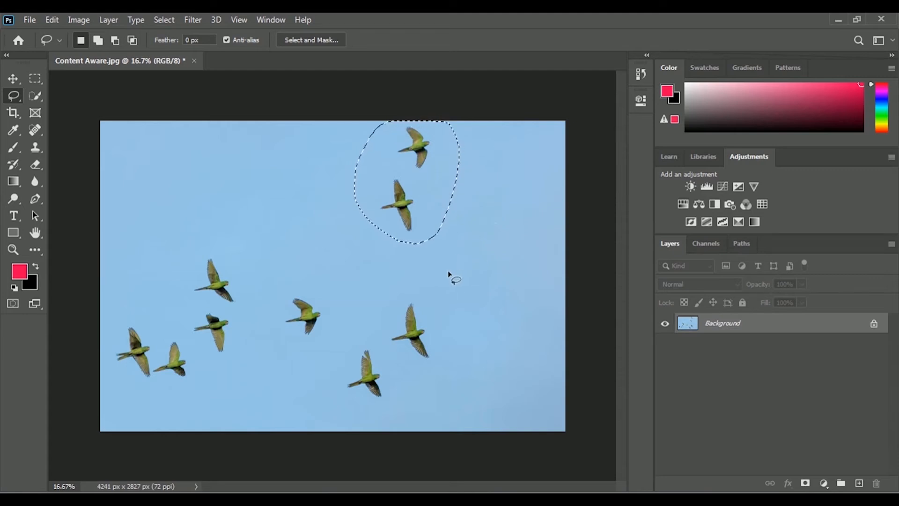
left_click(51, 21)
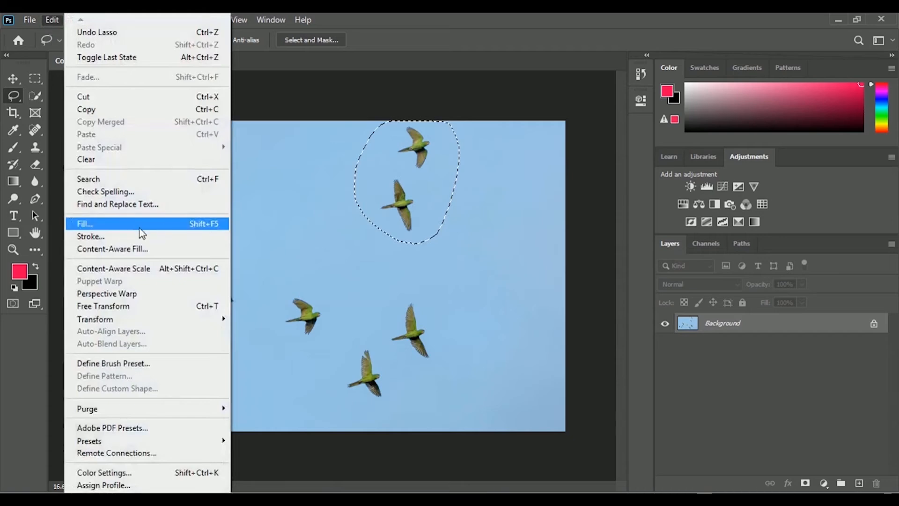
left_click(162, 227)
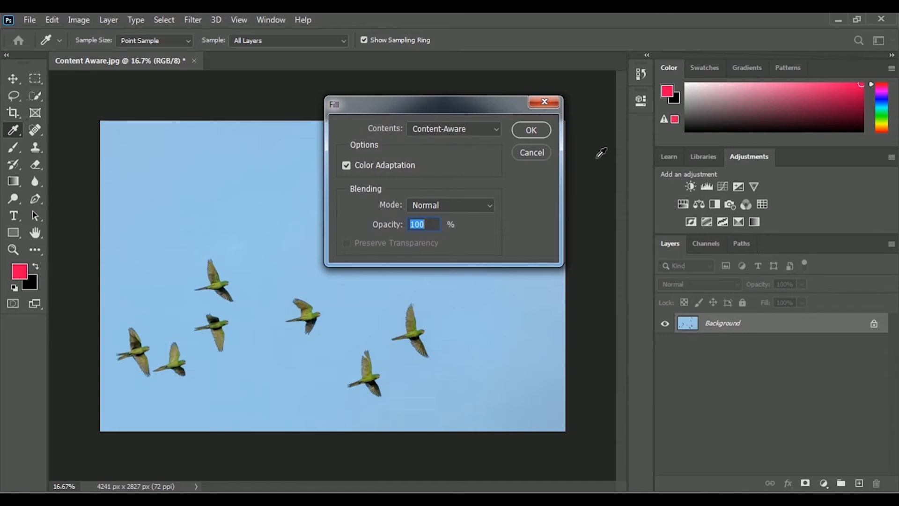
left_click(538, 133)
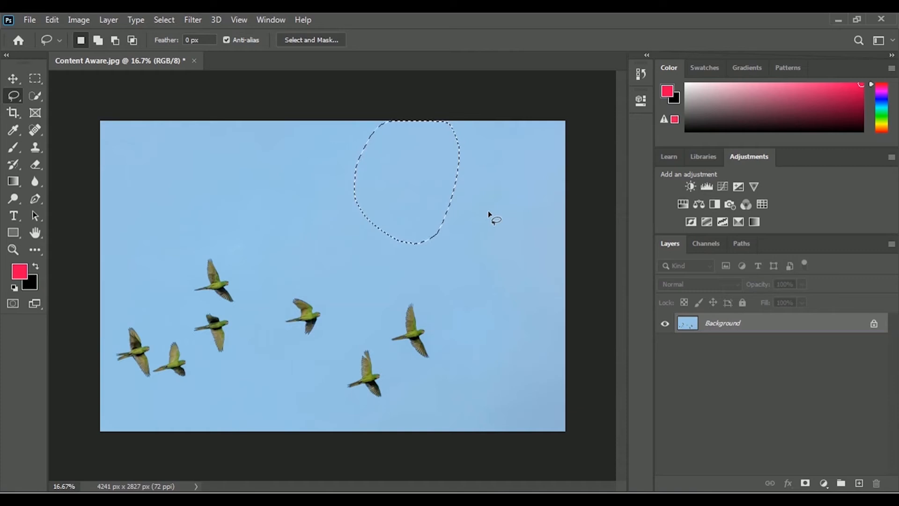
key("ctrl+d")
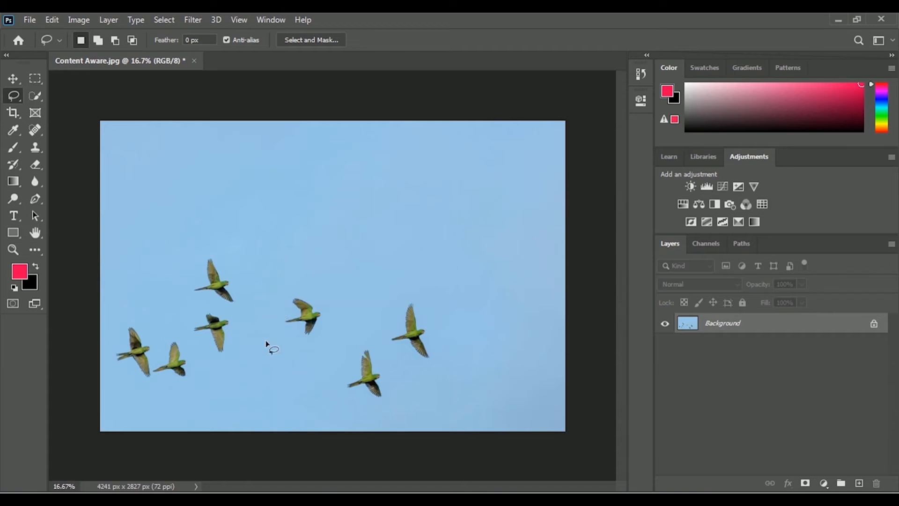
Step: Lasso the three central birds, Content-Aware fill them away, and deselect
mouse_move(285, 268)
left_mouse_down()
mouse_move(274, 294)
mouse_move(286, 358)
mouse_move(346, 412)
mouse_move(386, 420)
mouse_move(417, 410)
mouse_move(458, 376)
mouse_move(459, 336)
mouse_move(406, 270)
left_mouse_up()
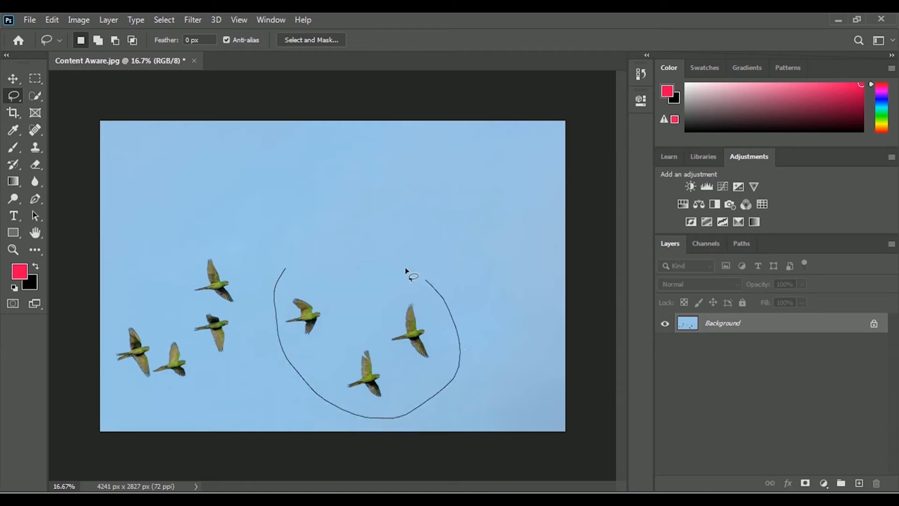
mouse_move(309, 253)
left_mouse_down()
mouse_move(287, 265)
mouse_move(286, 277)
left_mouse_up()
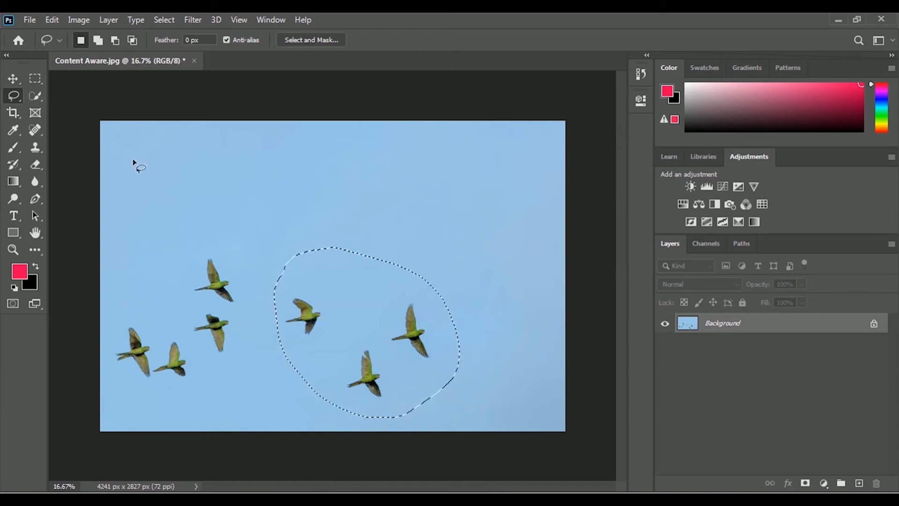
left_click(47, 19)
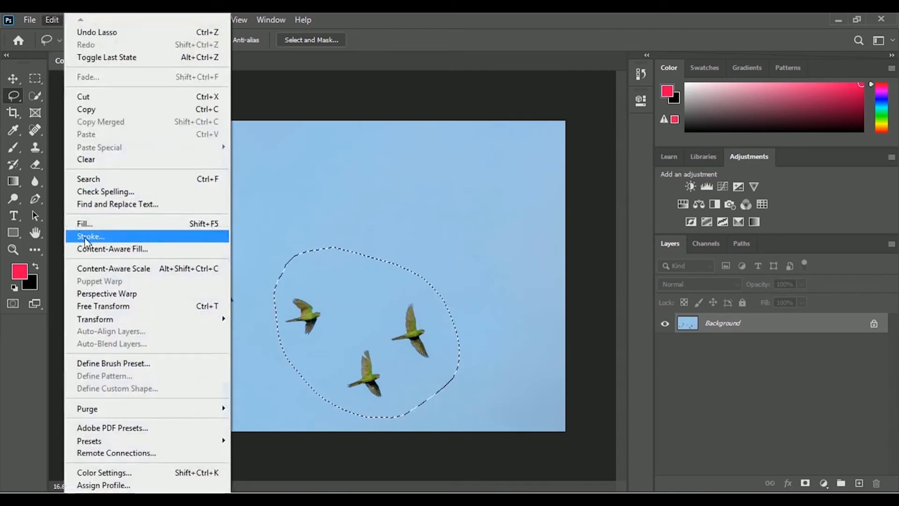
left_click(108, 225)
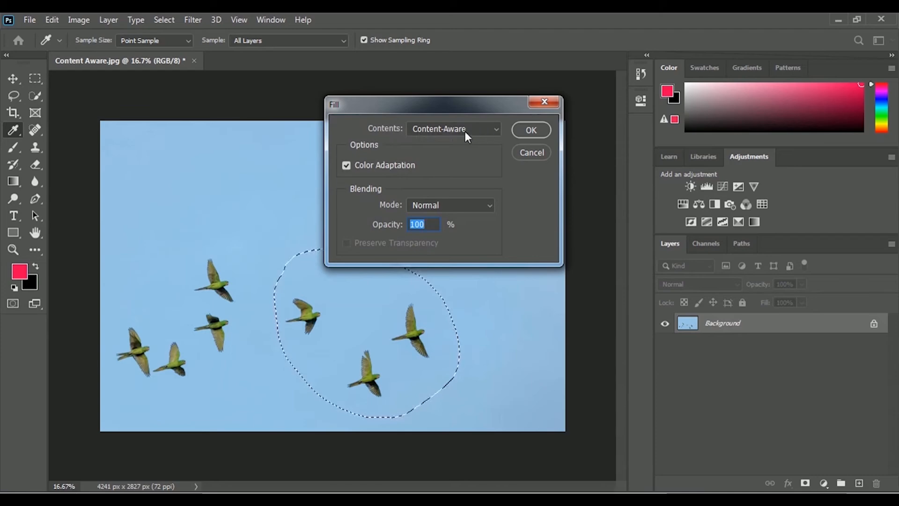
left_click(546, 131)
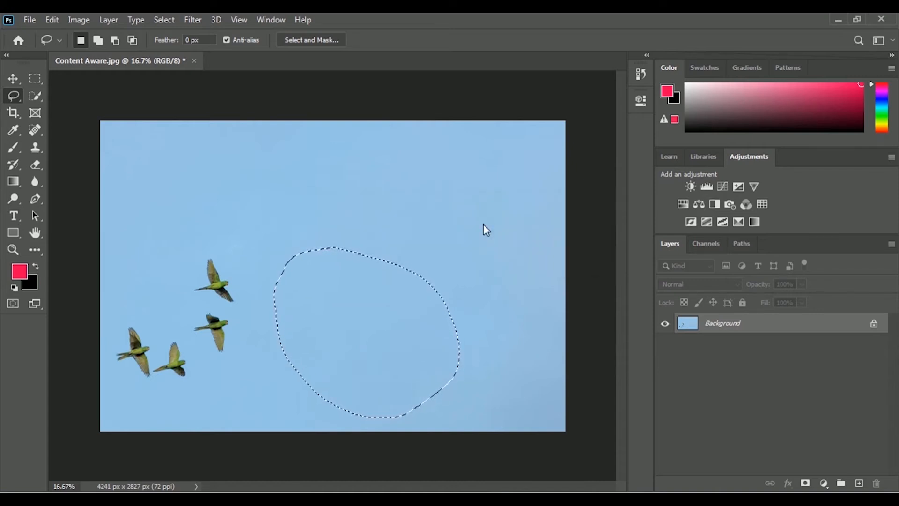
key("ctrl+d")
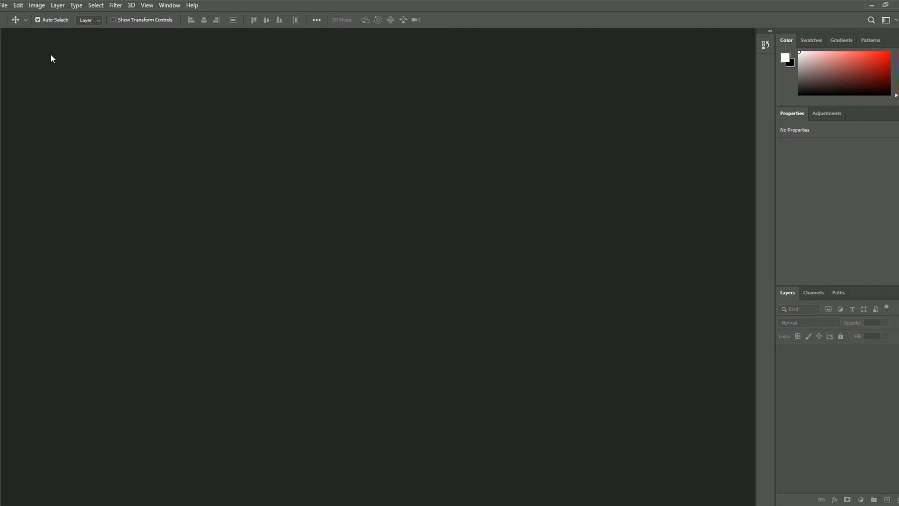
Step: Create a new Photo-preset document at Default Photoshop Size, 7 x 5 in at 300 ppi
left_click(5, 6)
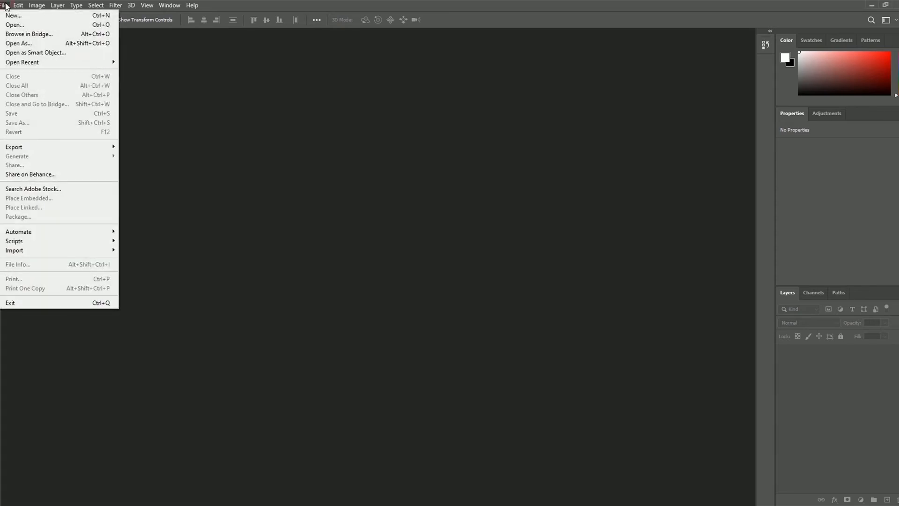
left_click(59, 17)
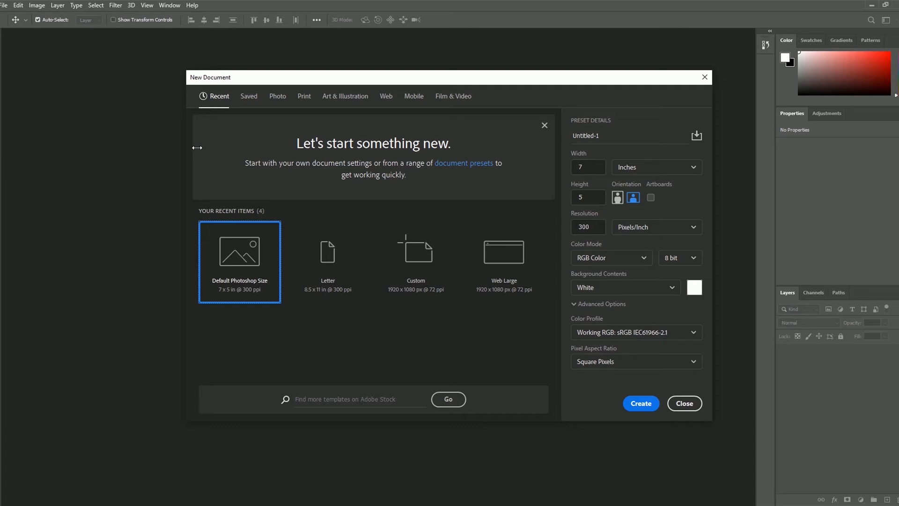
left_click(279, 98)
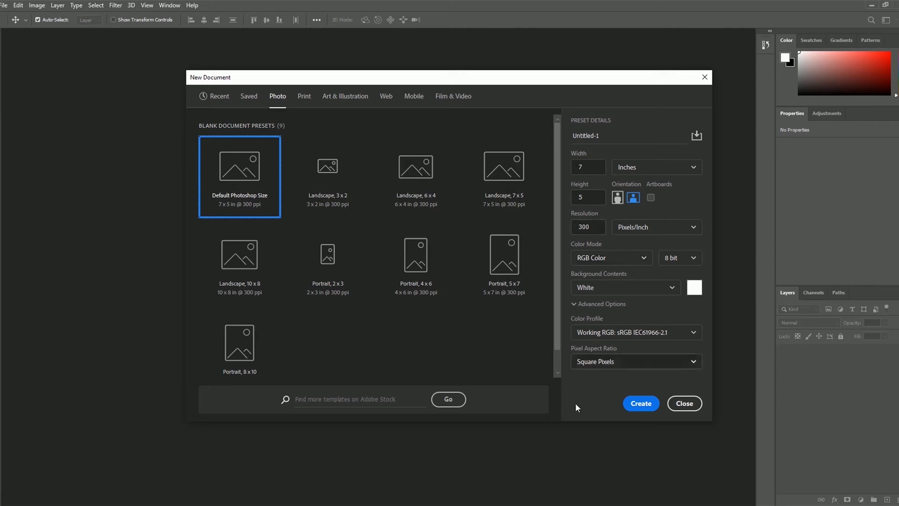
left_click(651, 406)
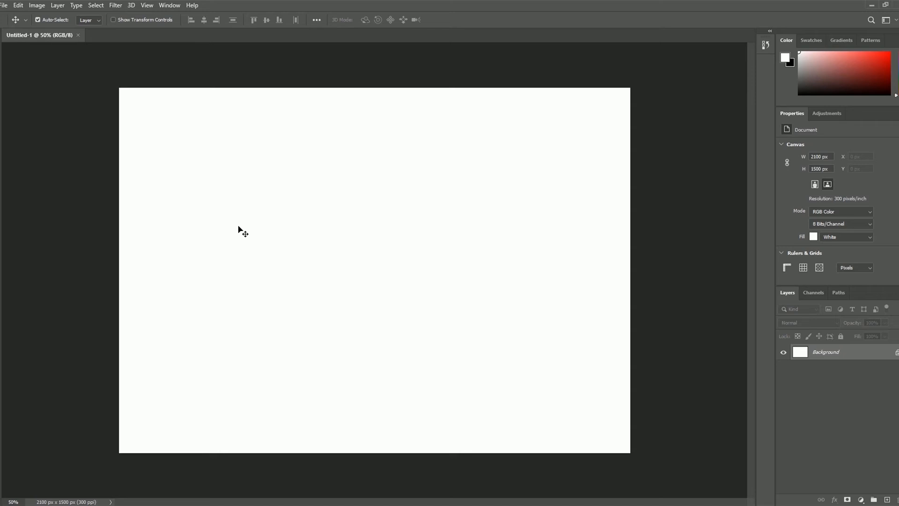
Step: Zoom the view out from 50% to 33.3% to show the whole canvas
left_click(147, 5)
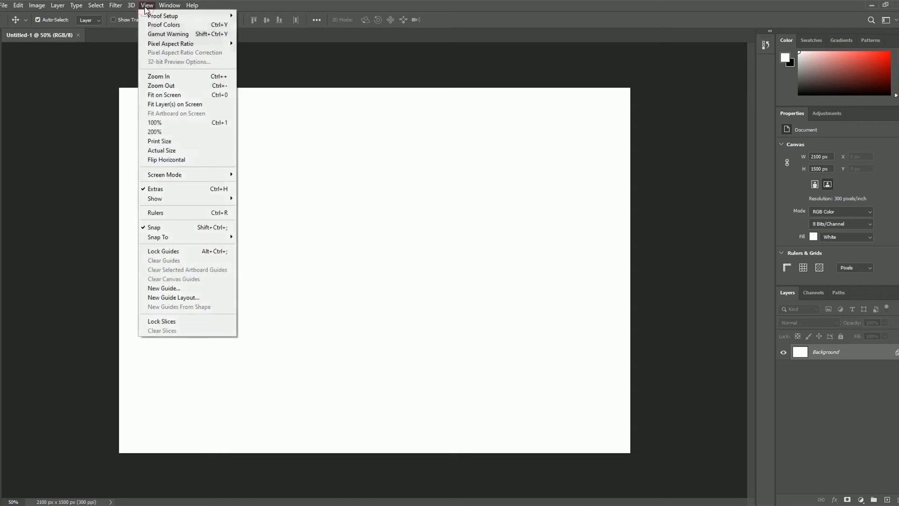
left_click(191, 86)
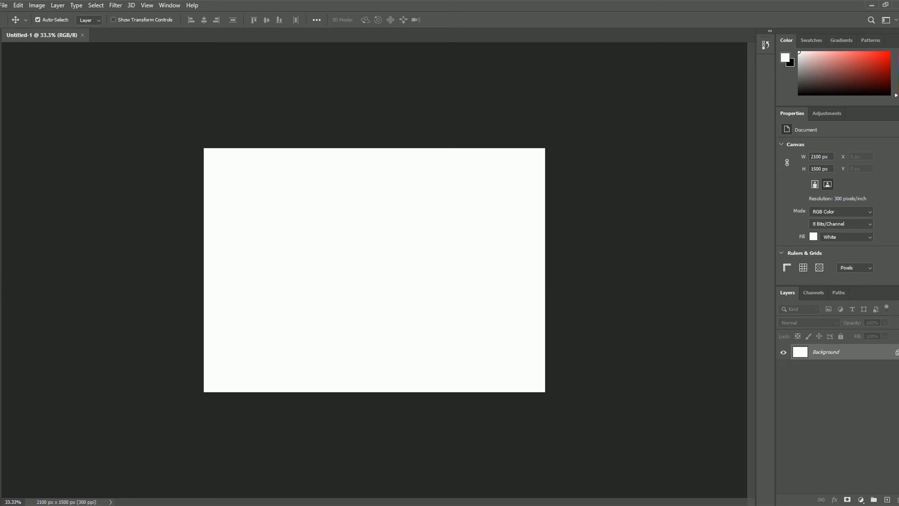
Step: With the Ellipse Tool and fill colour 0aa00e, draw a roughly 1002 x 1019 px green circle
right_click(1, 276)
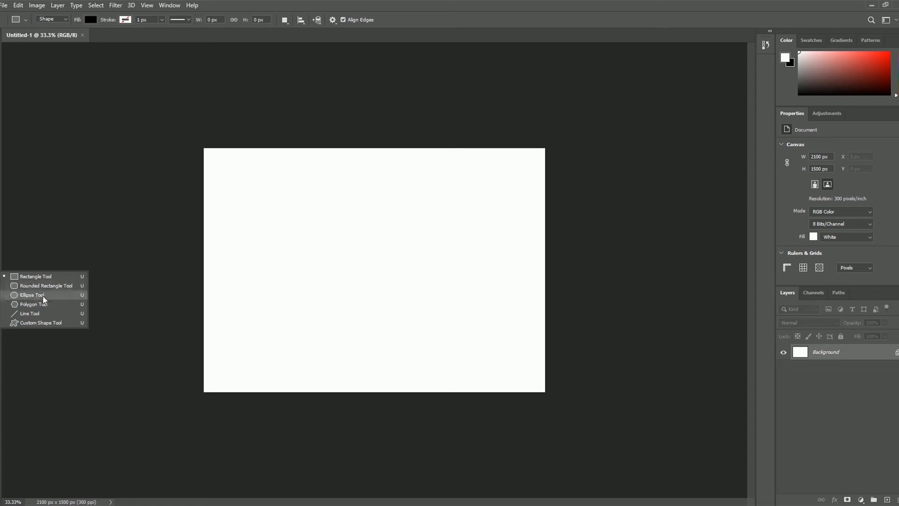
left_click(63, 295)
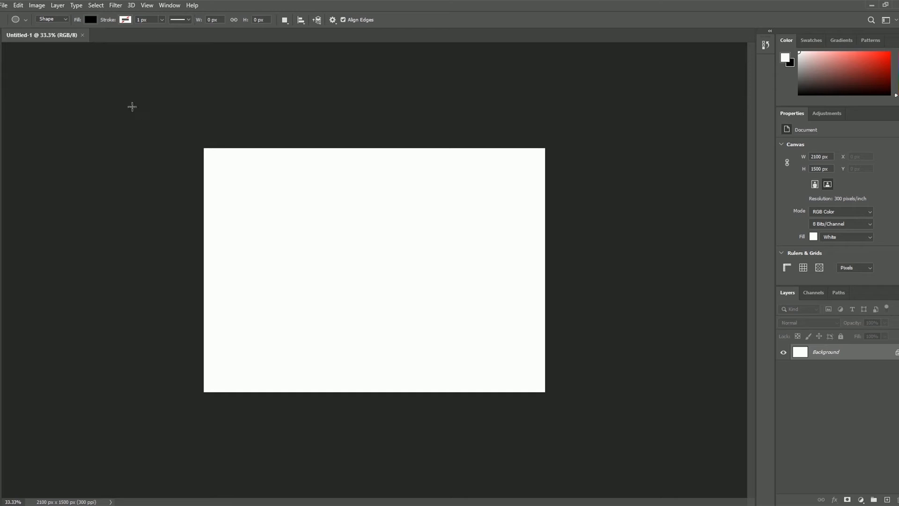
left_click(91, 19)
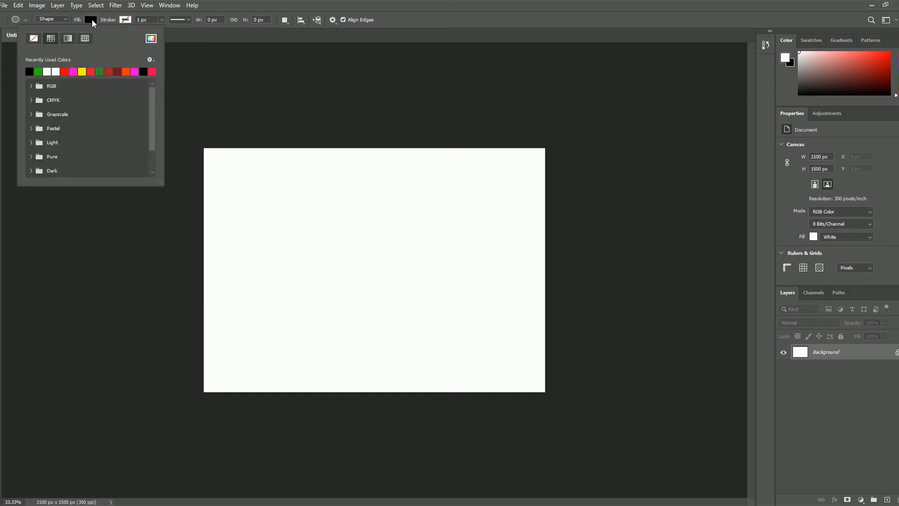
left_click(151, 38)
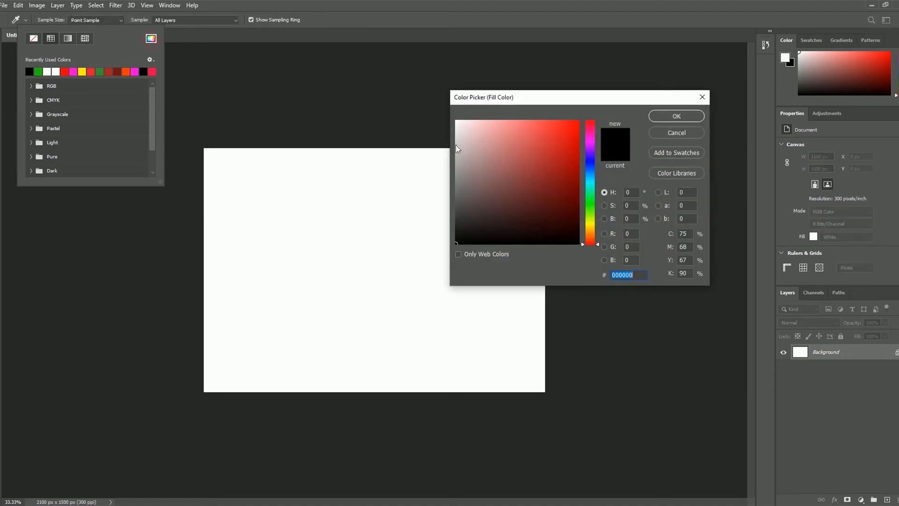
left_click(591, 205)
left_click(591, 202)
left_click(571, 168)
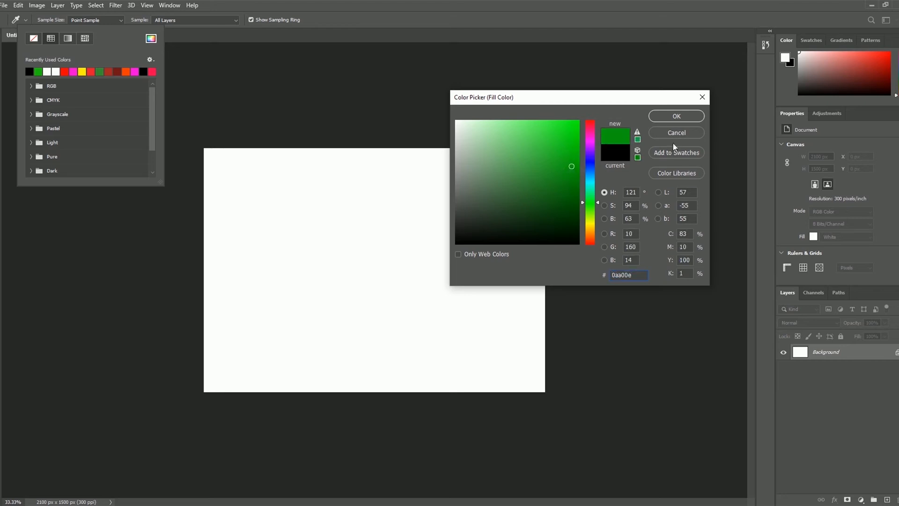
left_click(680, 119)
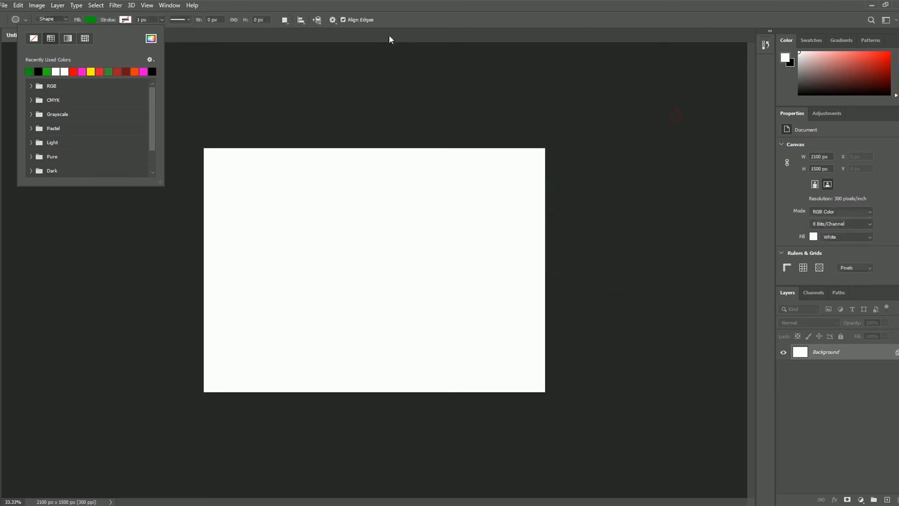
left_click(396, 16)
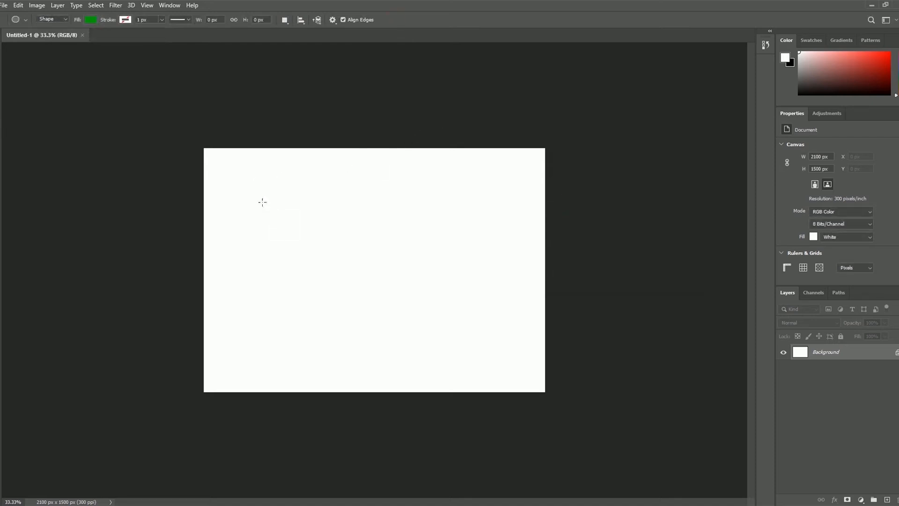
left_click_drag(225, 171, 388, 335)
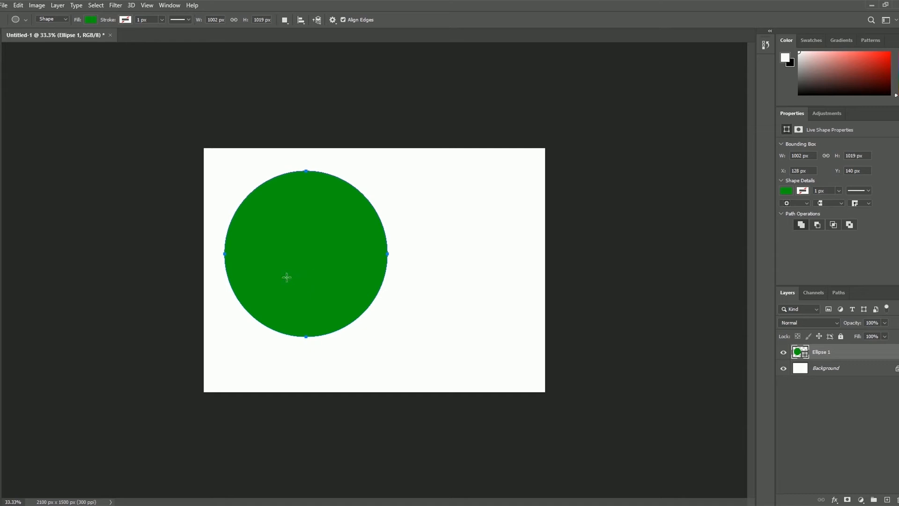
Step: Start a Transform Path > Scale on the green circle
left_click(18, 5)
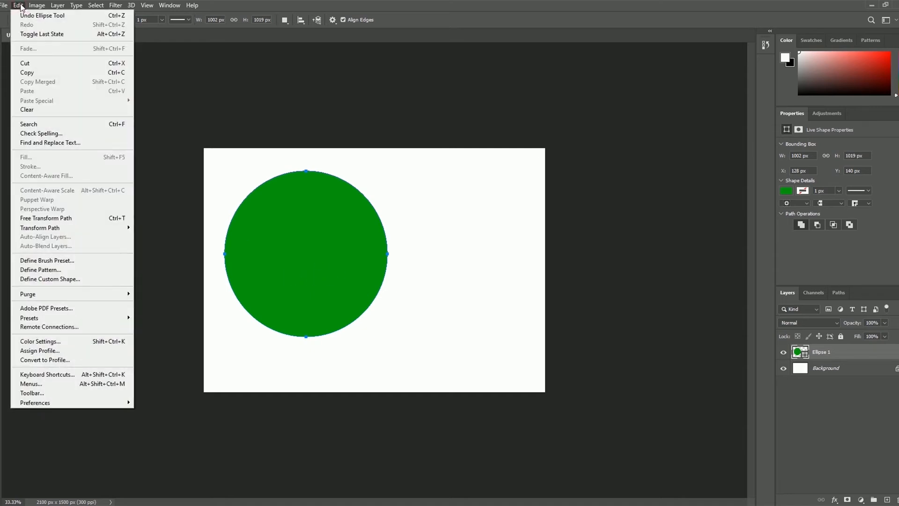
mouse_move(59, 228)
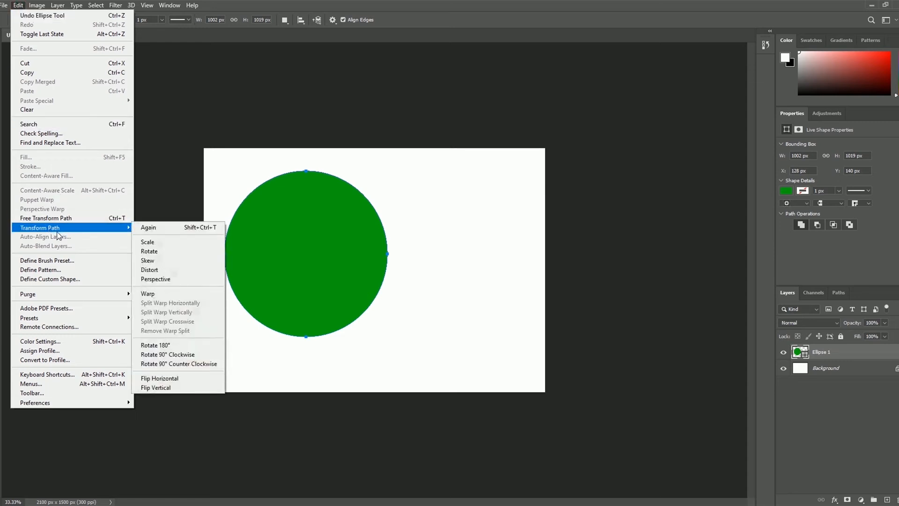
left_click(167, 245)
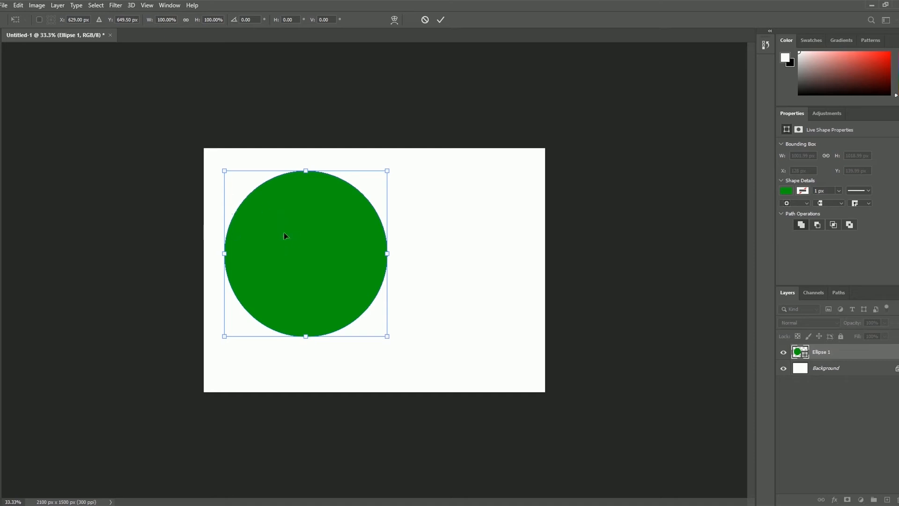
Step: Scale the ellipse to about 185.5% width and 182.8% height, extending past the canvas's left edge
mouse_move(291, 240)
left_mouse_down()
mouse_move(282, 256)
mouse_move(283, 239)
left_mouse_up()
left_click_drag(202, 186, 120, 113)
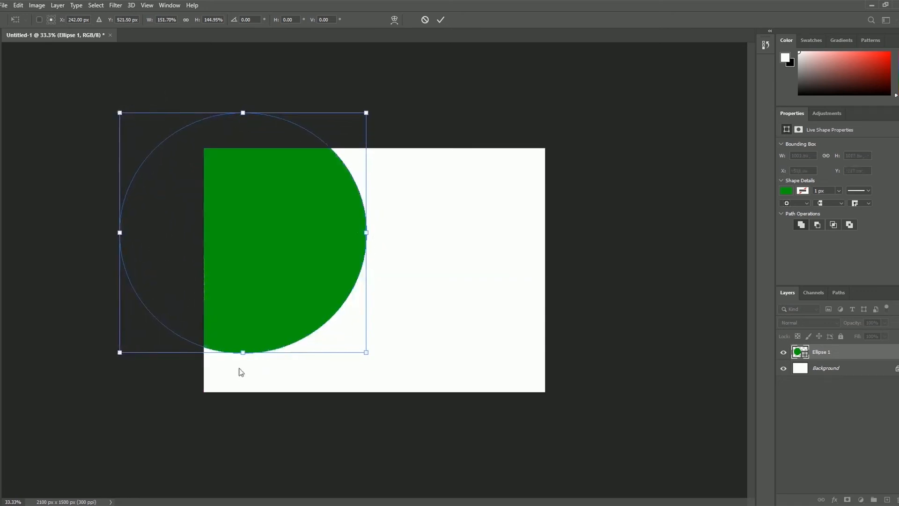
left_click_drag(243, 353, 243, 397)
left_click_drag(243, 415, 243, 415)
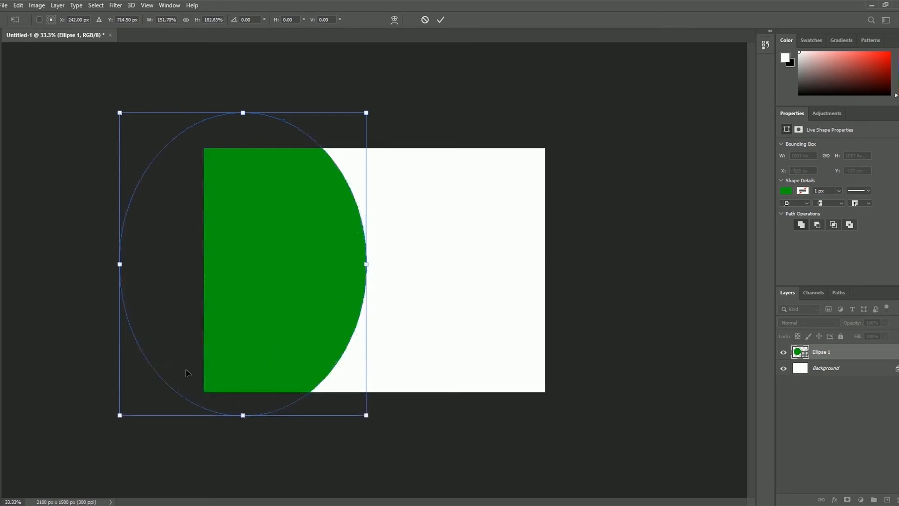
left_click_drag(119, 263, 64, 264)
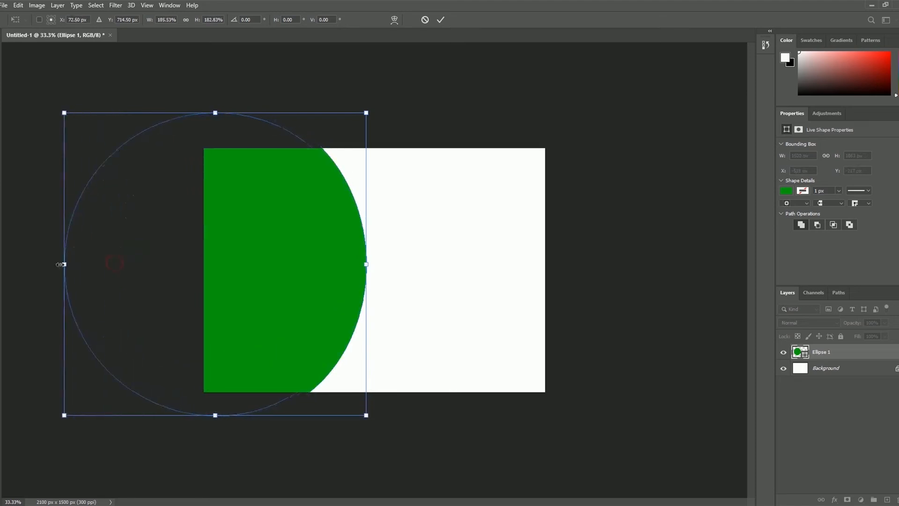
left_click_drag(311, 268, 315, 270)
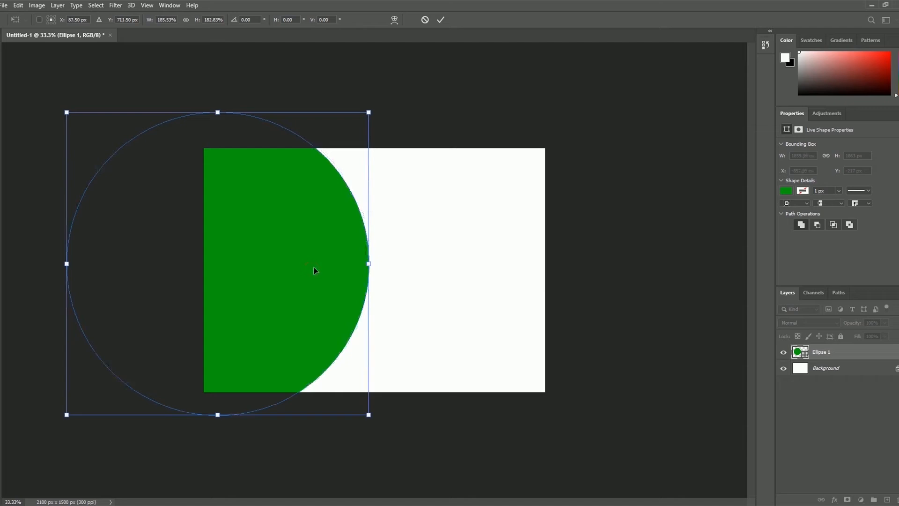
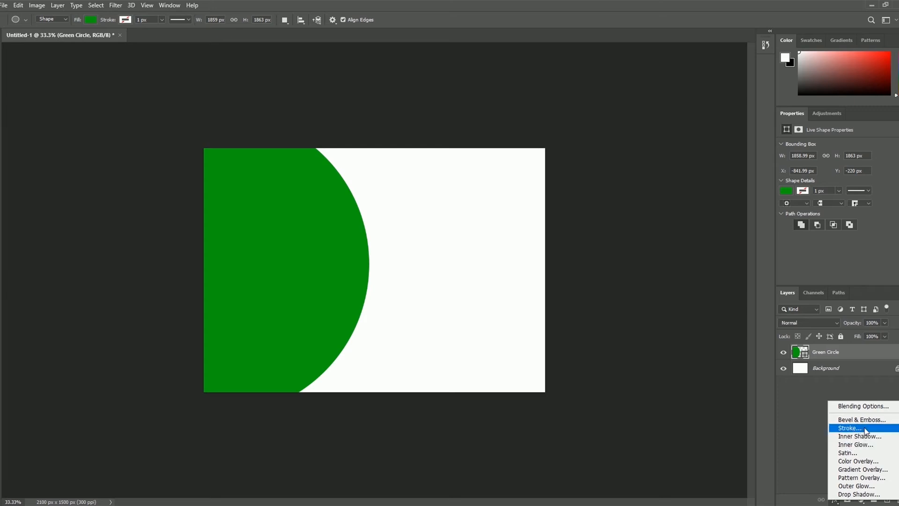
Step: Add a thick yellow (fff000) Stroke effect to the green circle, positioned outside its edge
left_click(865, 429)
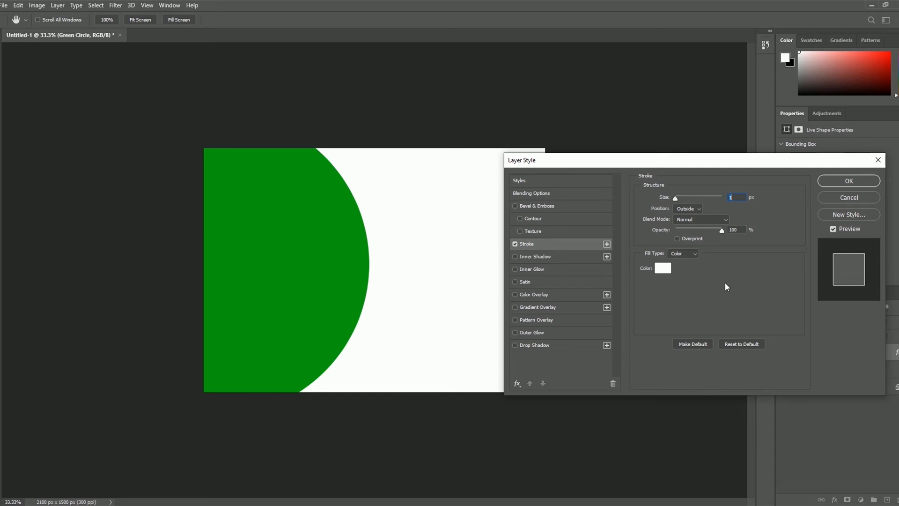
left_click(663, 269)
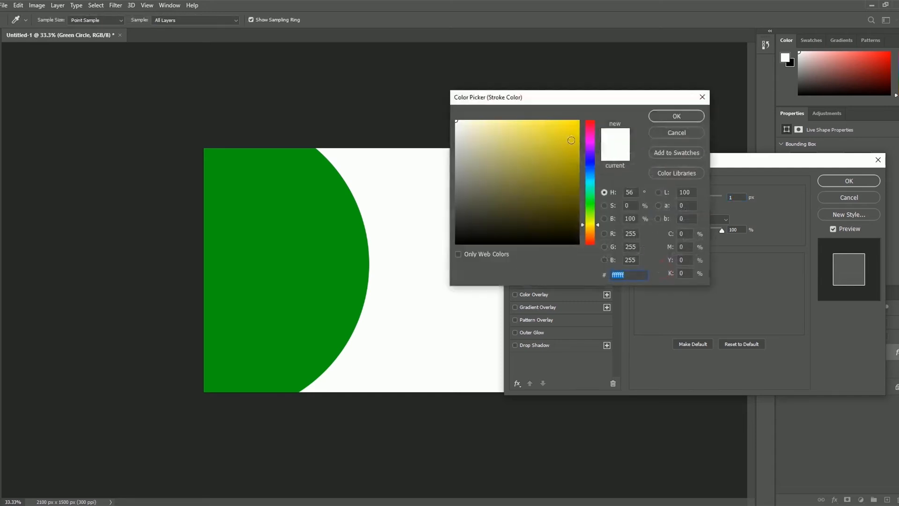
left_click(578, 123)
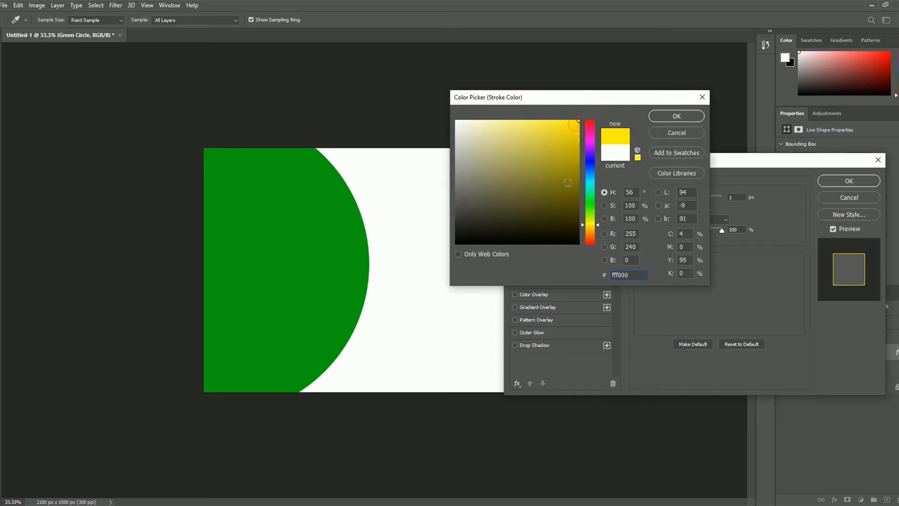
left_click(678, 116)
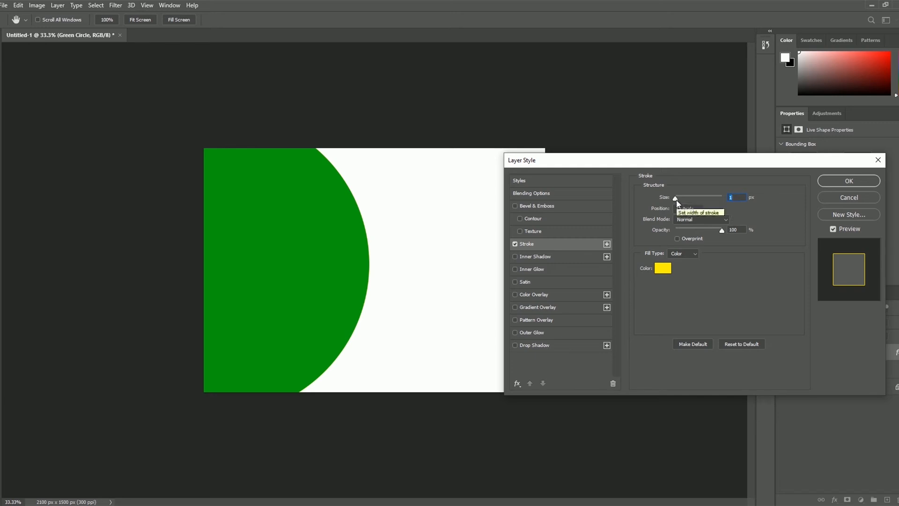
type("2")
left_click_drag(675, 200, 693, 203)
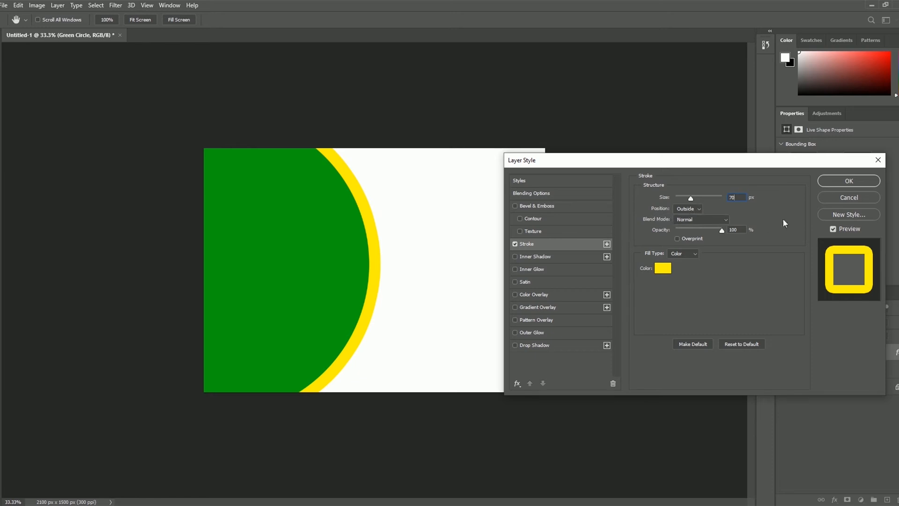
left_click(835, 182)
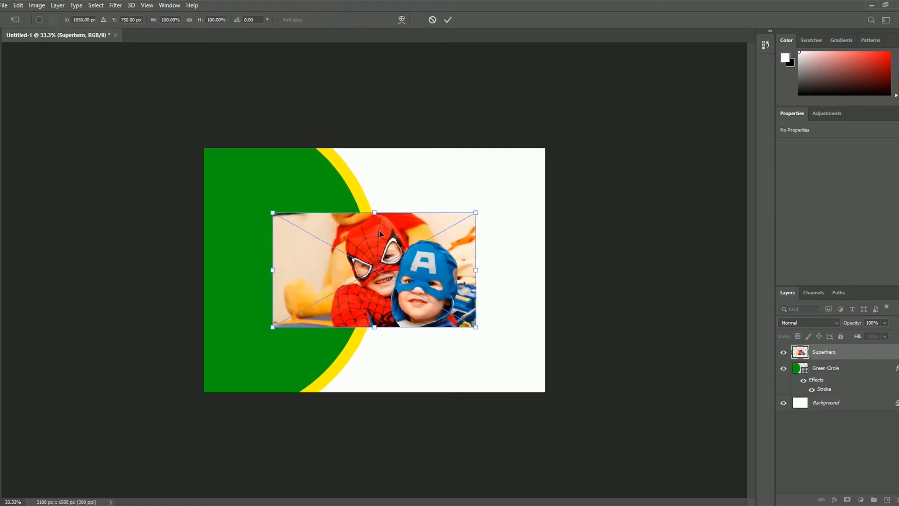
Step: Move the Superhero photo to the canvas top and stretch its sides and bottom to fill the canvas
left_click_drag(379, 233, 391, 172)
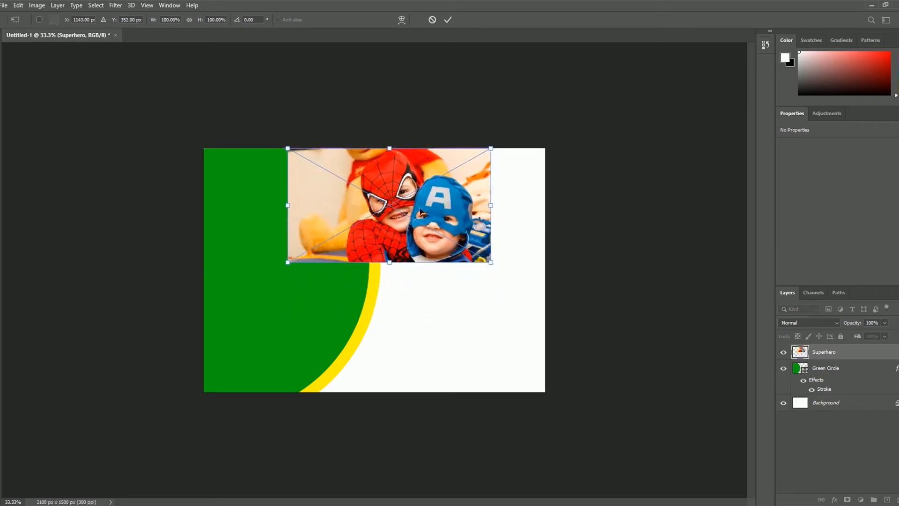
left_click_drag(491, 205, 545, 204)
left_click_drag(421, 262, 417, 392)
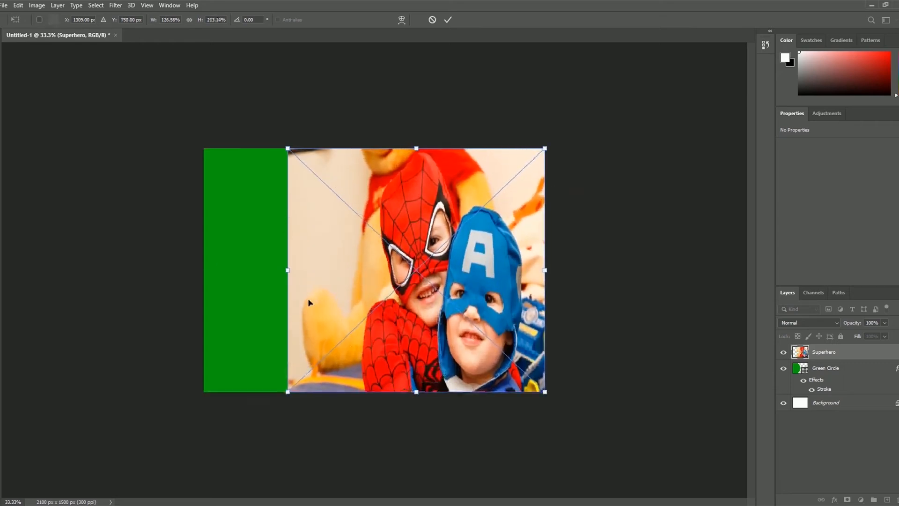
left_click_drag(288, 270, 203, 265)
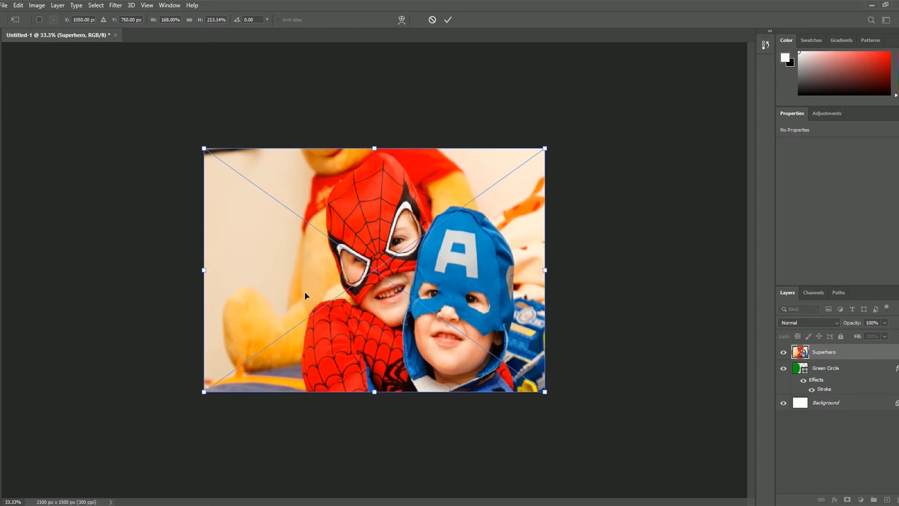
left_click(449, 20)
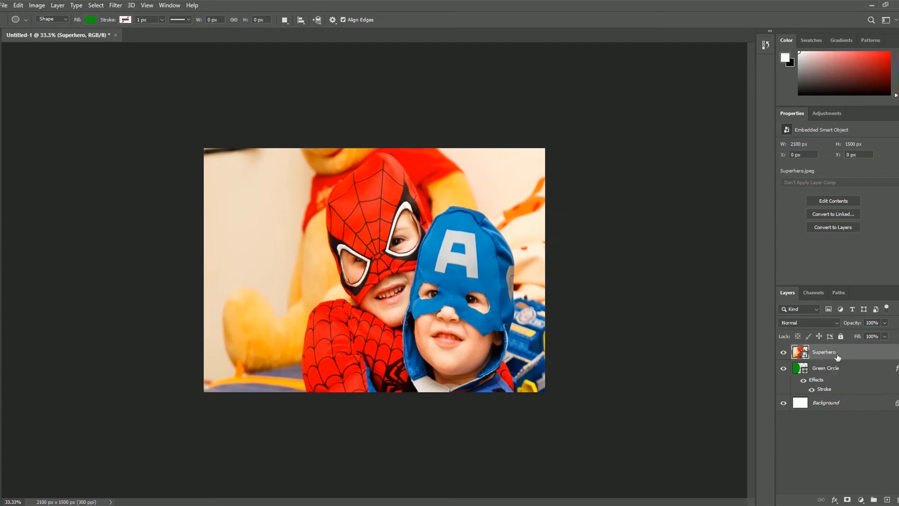
Step: Drag the Superhero layer below Green Circle, then select the Green Circle layer
left_click_drag(834, 356, 831, 391)
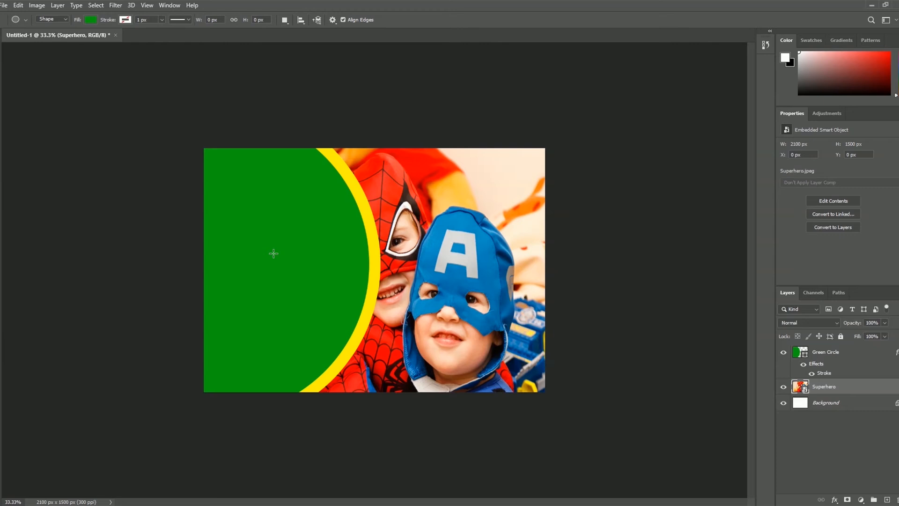
left_click(830, 359)
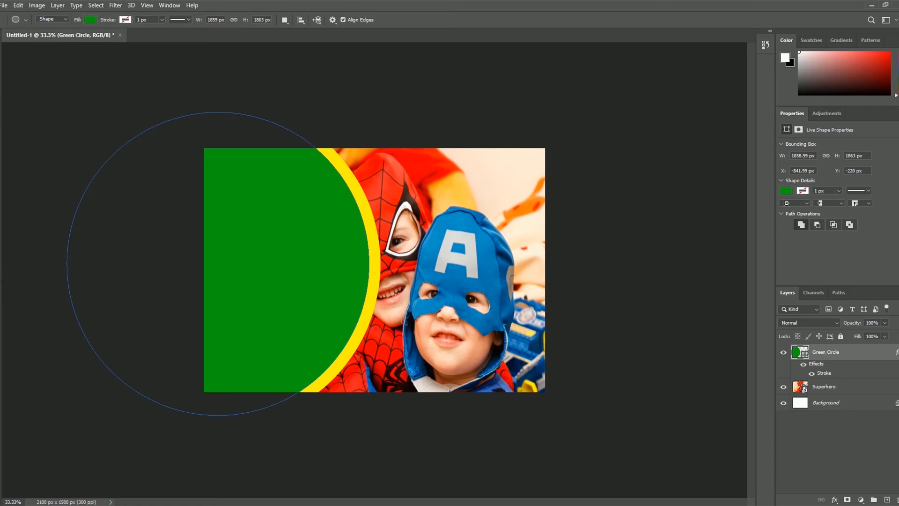
Step: Switch to the Polygon Tool and draw a 5-sided pentagon on the upper-left of the circle
right_click(0, 276)
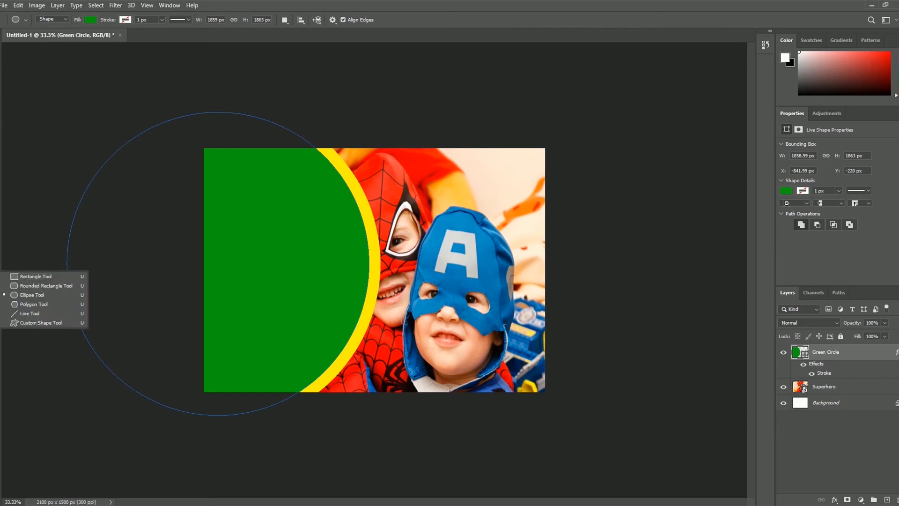
left_click(27, 304)
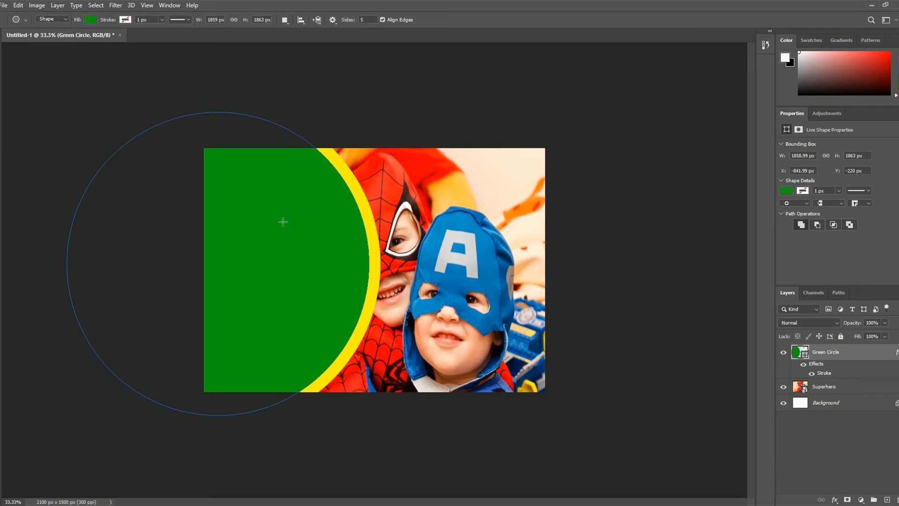
left_click_drag(268, 215, 291, 246)
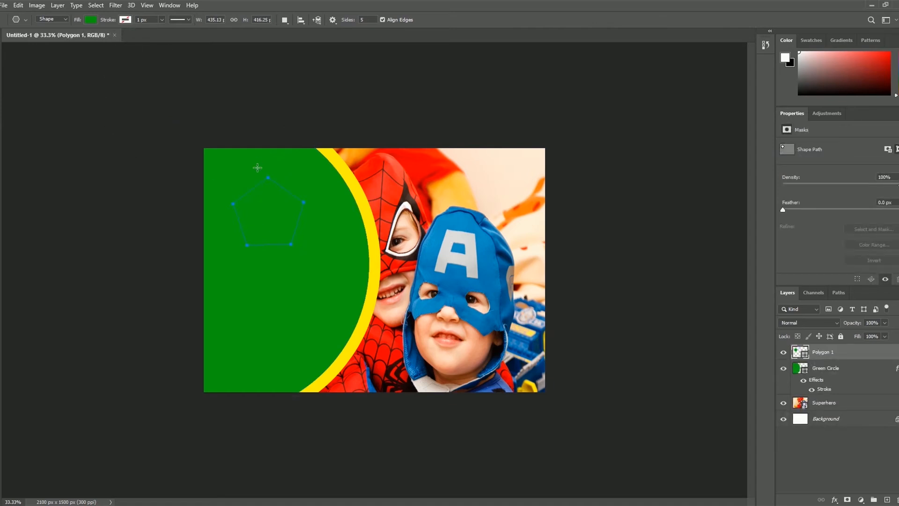
Step: Give the pentagon a black stroke about 12.87 px wide
left_click(130, 20)
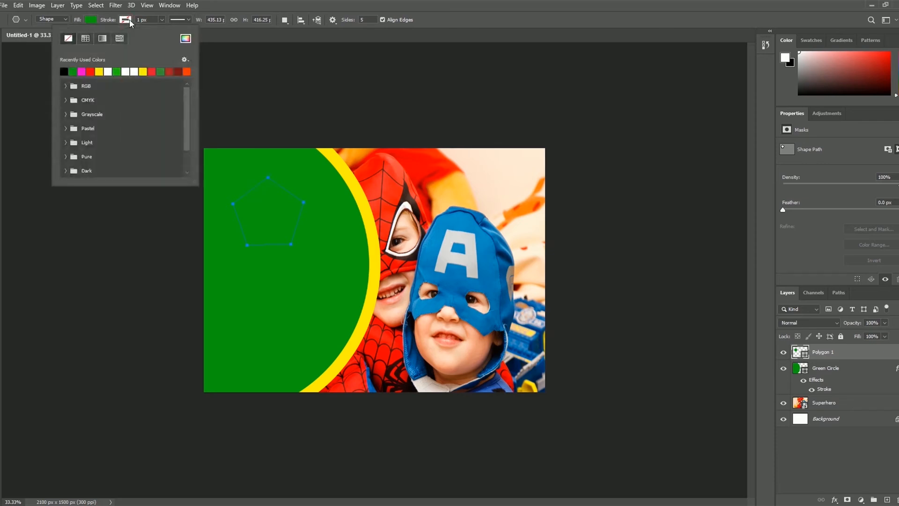
left_click(65, 70)
left_click(149, 20)
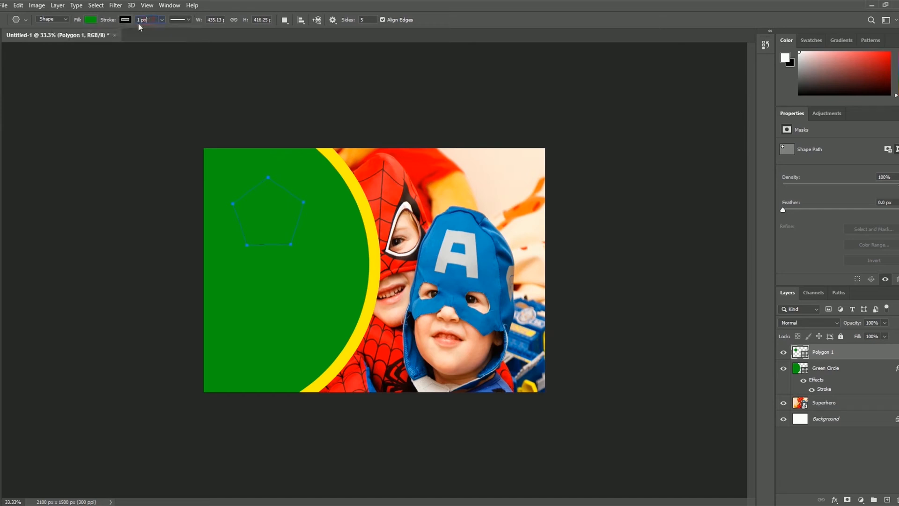
left_click(162, 20)
left_click_drag(162, 32, 164, 32)
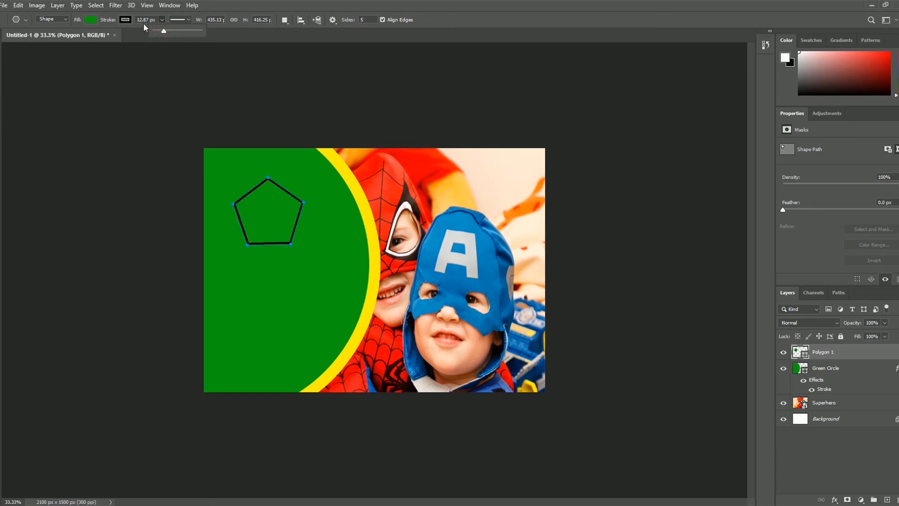
left_click(438, 21)
Step: Change the polygon Sides to 3 and draw a triangle below the pentagon
double_click(367, 19)
left_click(466, 20)
left_click_drag(268, 294, 305, 303)
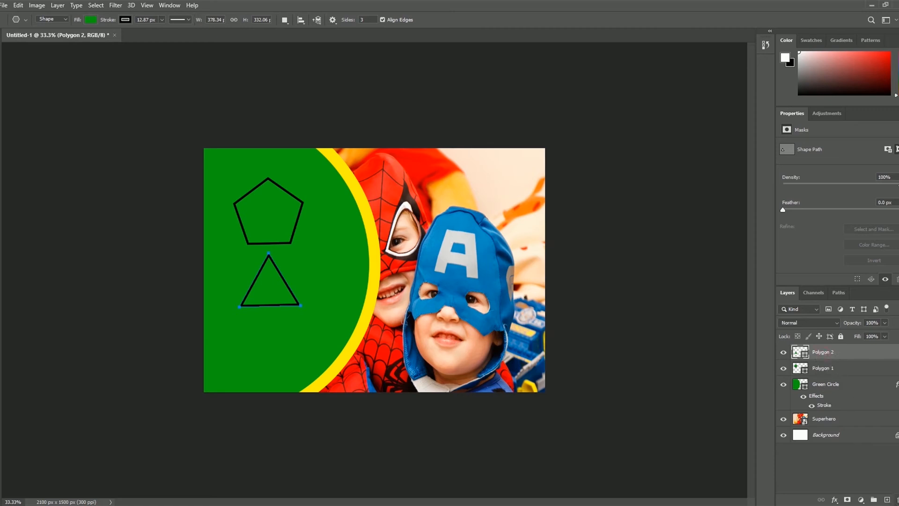
Step: Delete the Polygon 2 triangle layer and the Polygon 1 pentagon layer, confirming each
left_click(897, 499)
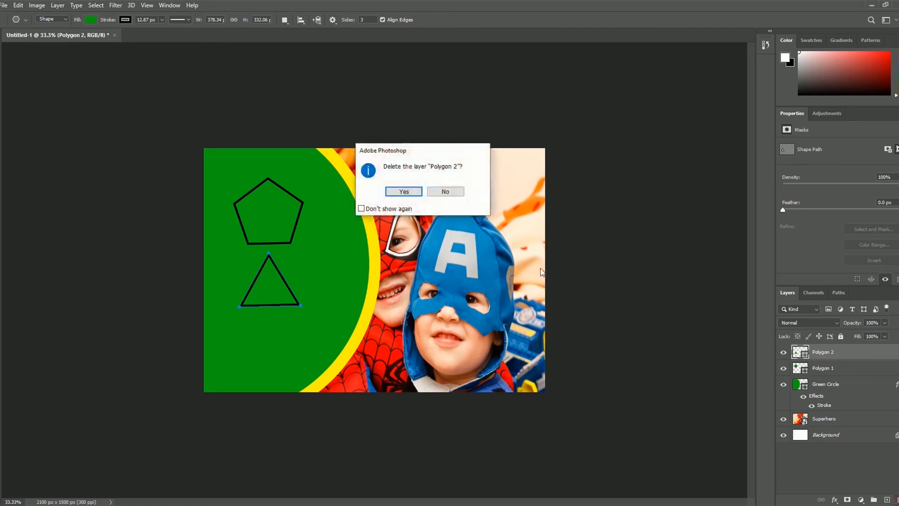
left_click(404, 192)
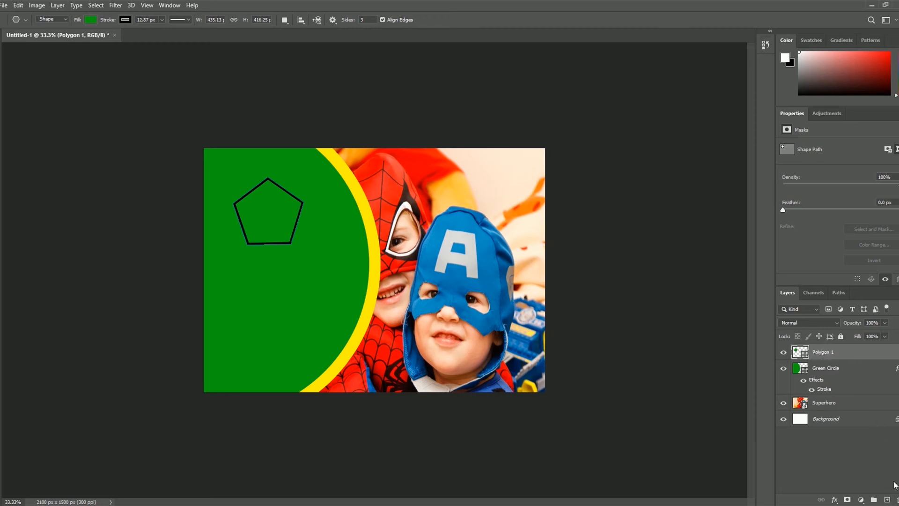
left_click(897, 500)
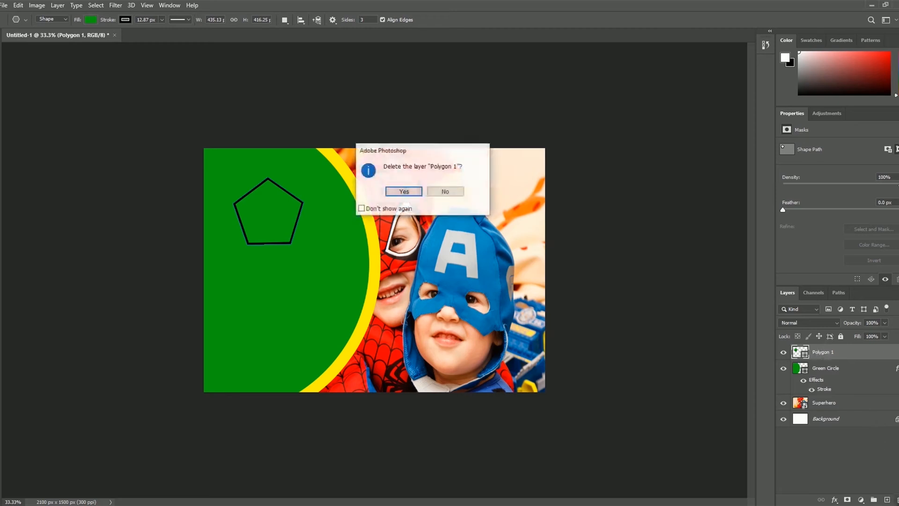
left_click(402, 193)
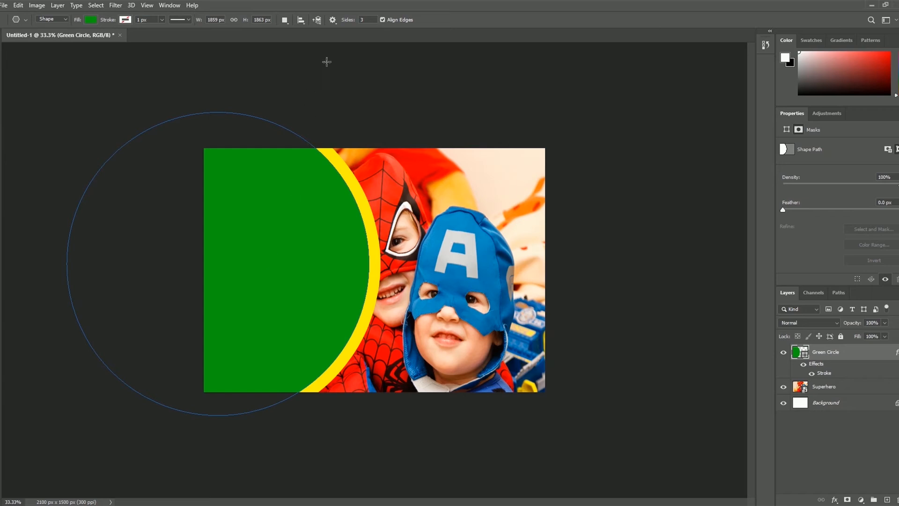
Step: Turn on Star in the polygon path options and select the Sides value for replacement
left_click(333, 21)
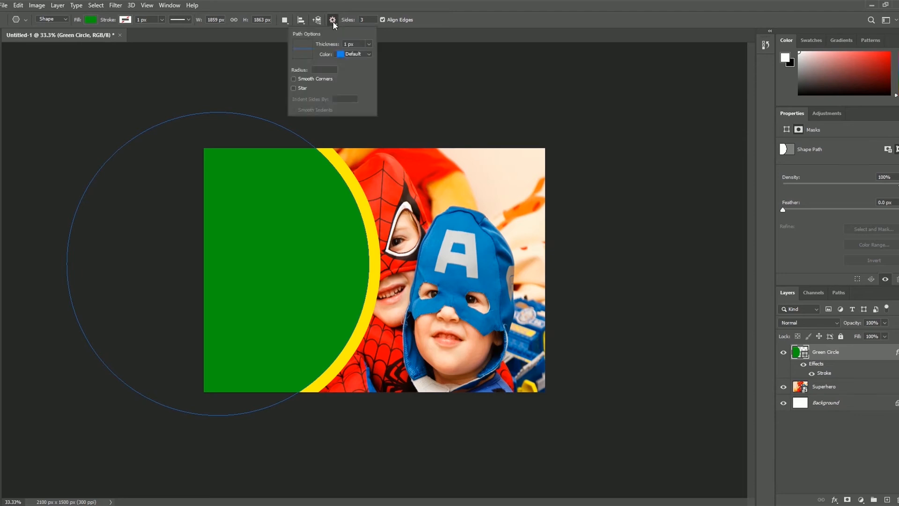
left_click(293, 88)
left_click(368, 20)
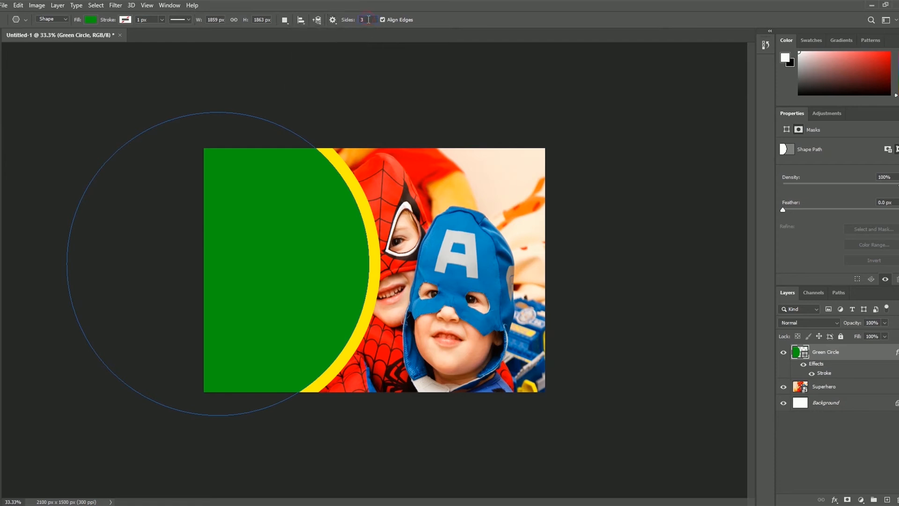
left_click_drag(368, 20, 356, 21)
Step: Set Sides to 5 and draw a five-pointed star over the circle's upper-left area
type("5")
left_click(457, 18)
left_click_drag(252, 203, 285, 248)
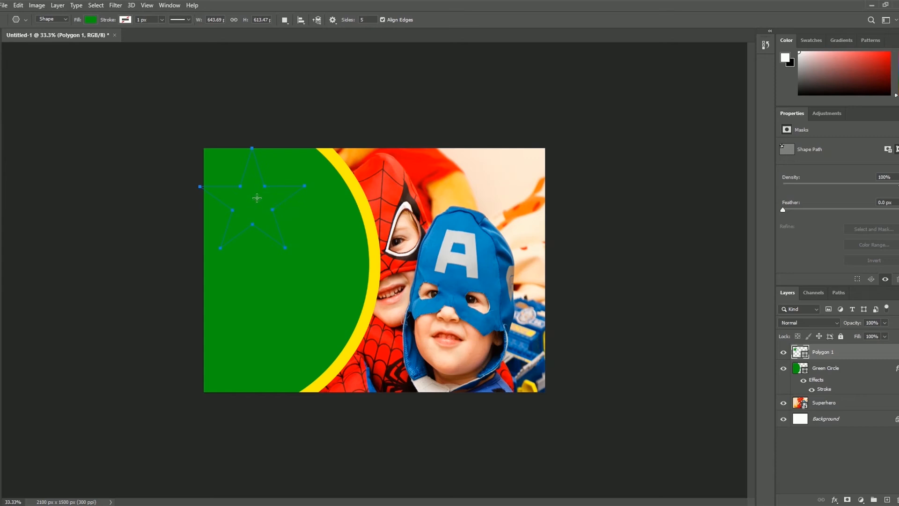
Step: Give the star a black stroke about 10.14 px wide
left_click(125, 21)
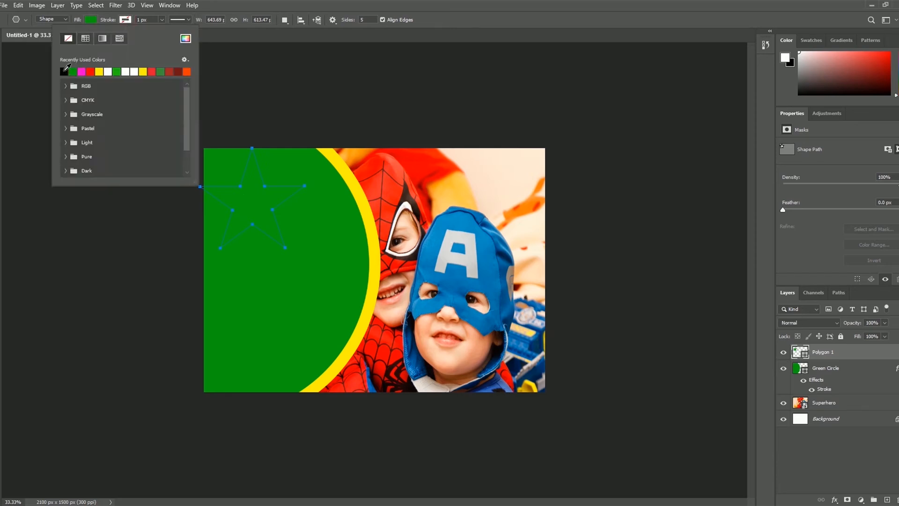
left_click(65, 71)
left_click(161, 19)
left_click_drag(164, 31, 165, 36)
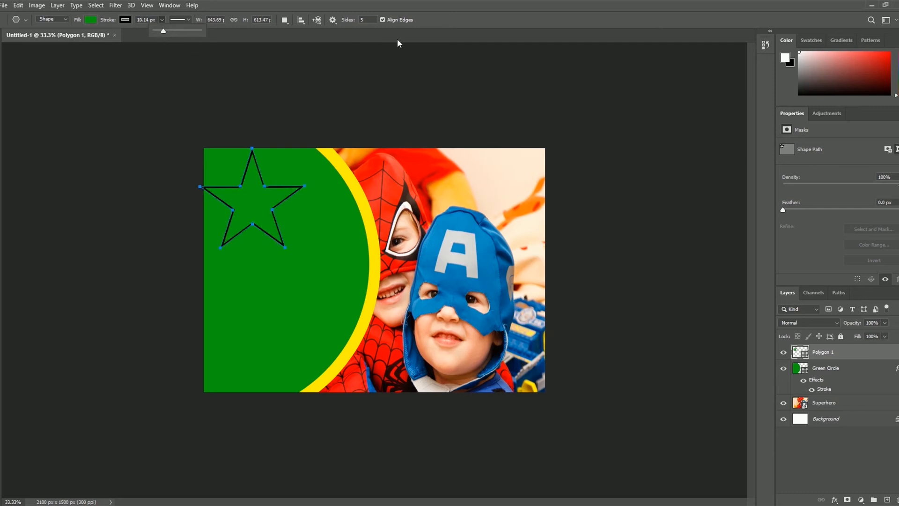
left_click(457, 21)
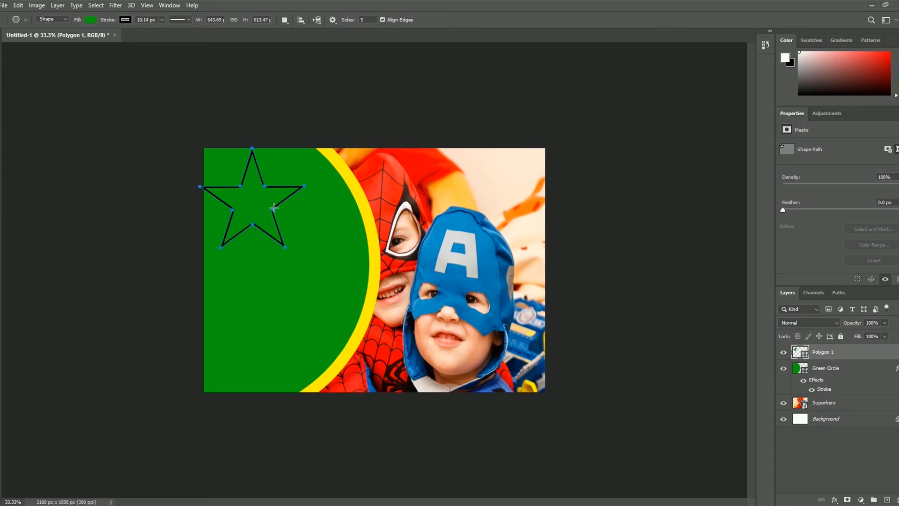
Step: Use Transform Path > Scale to shift the star path down and right inside the green circle, then commit
left_click(18, 5)
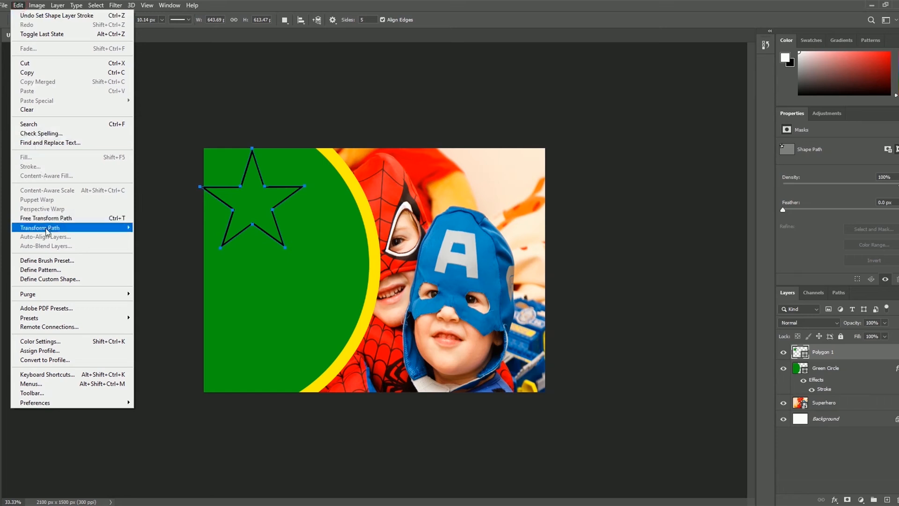
mouse_move(72, 231)
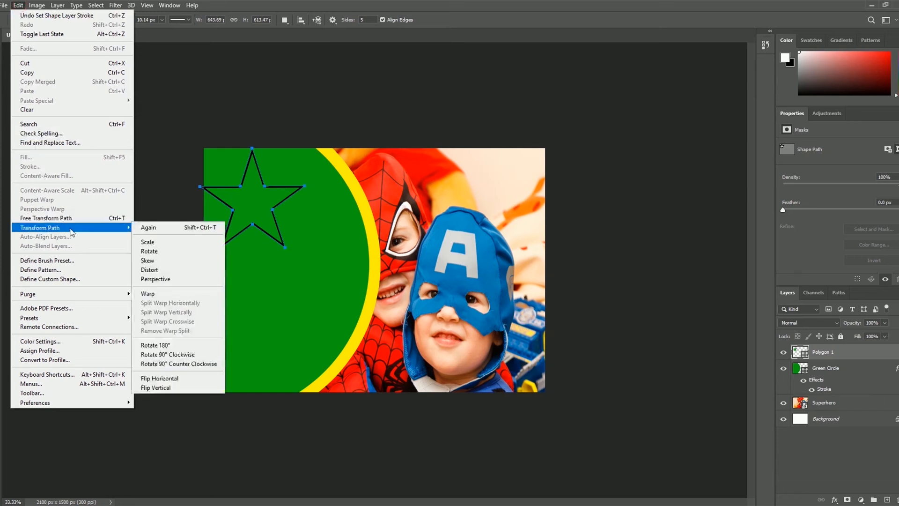
left_click(157, 243)
left_click_drag(253, 198, 270, 230)
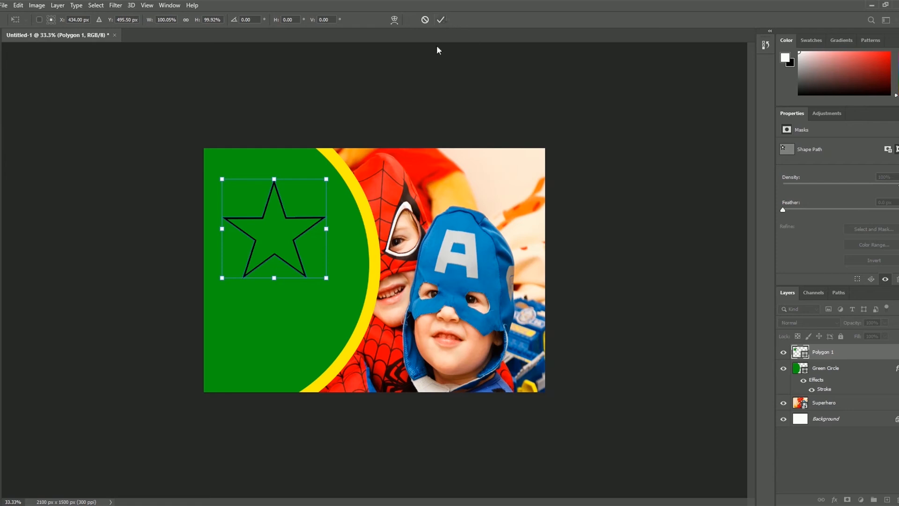
left_click(440, 20)
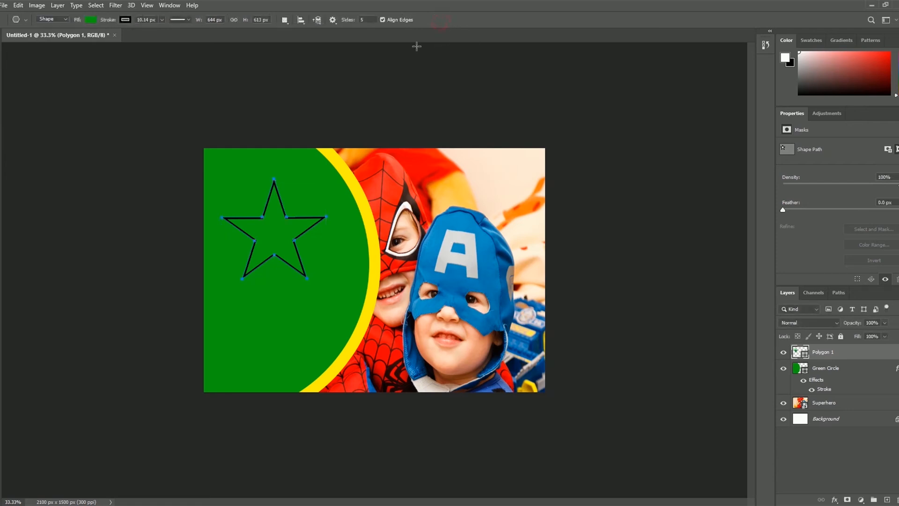
Step: Deselect the star path and rename the Polygon 1 layer to 'Star'
key("Return")
double_click(824, 354)
type("Star")
key("Return")
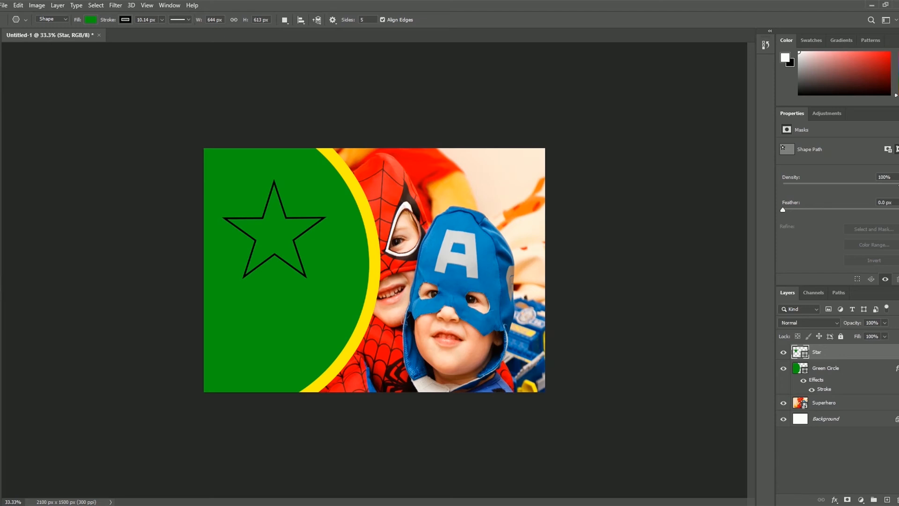
Step: Switch to the Custom Shape Tool and browse the shape picker's presets, such as Boats and Flowers
right_click(0, 276)
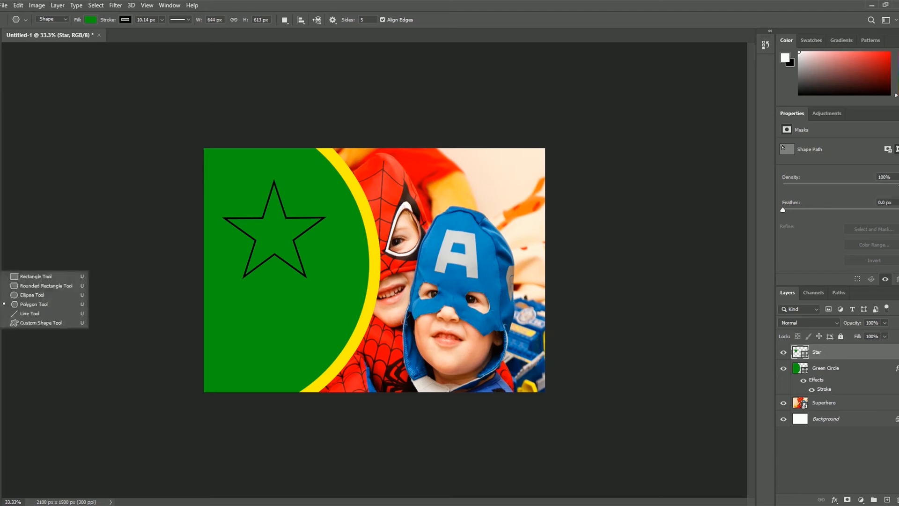
left_click(47, 323)
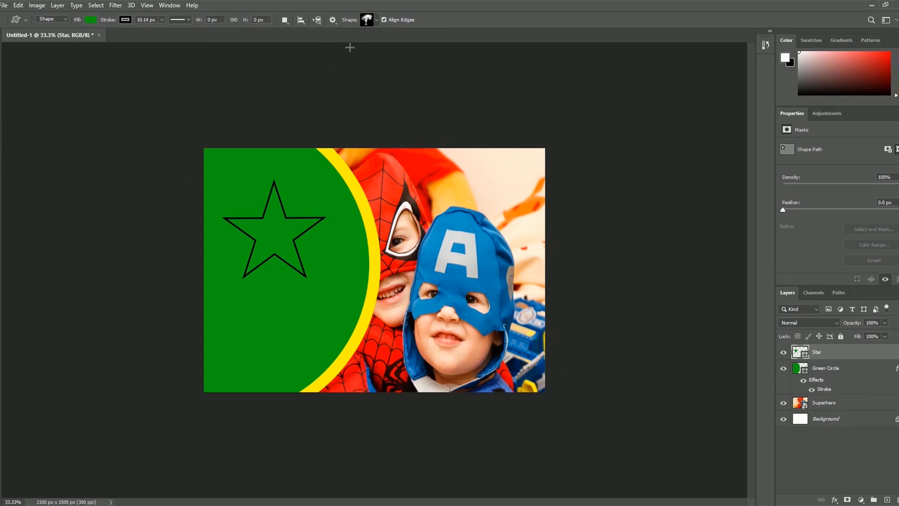
left_click(368, 24)
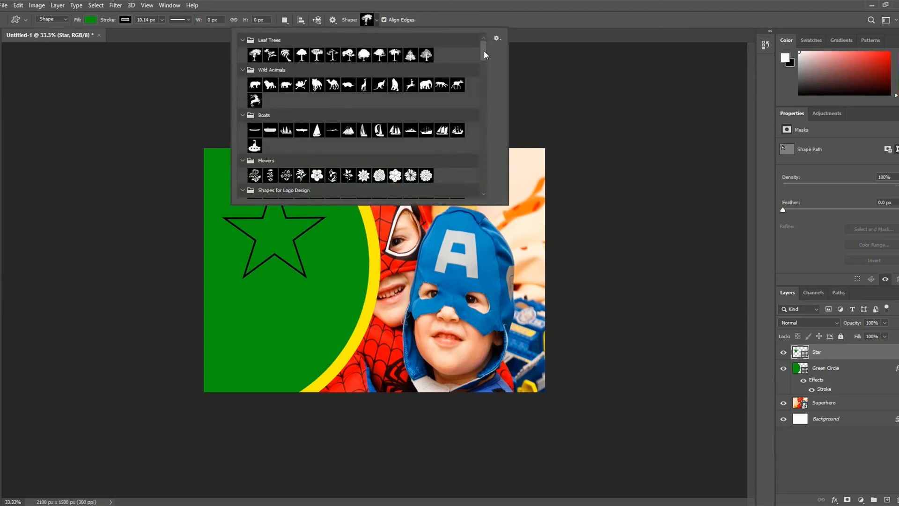
left_click_drag(484, 49, 482, 194)
scroll(437, 178, "up", 5)
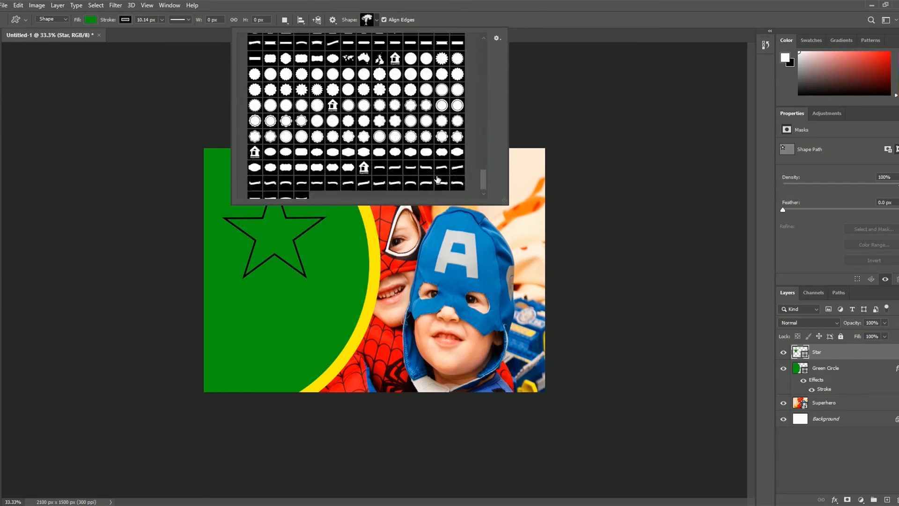
scroll(438, 177, "up", 5)
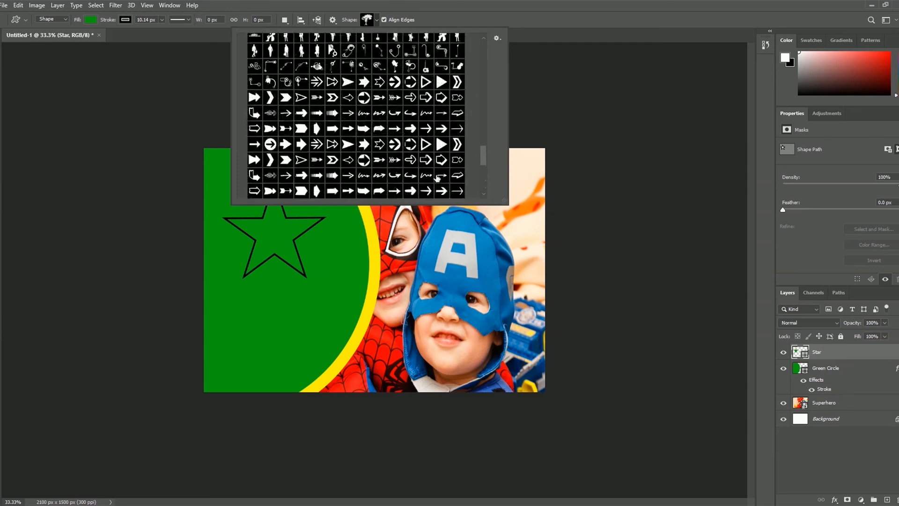
scroll(438, 177, "up", 8)
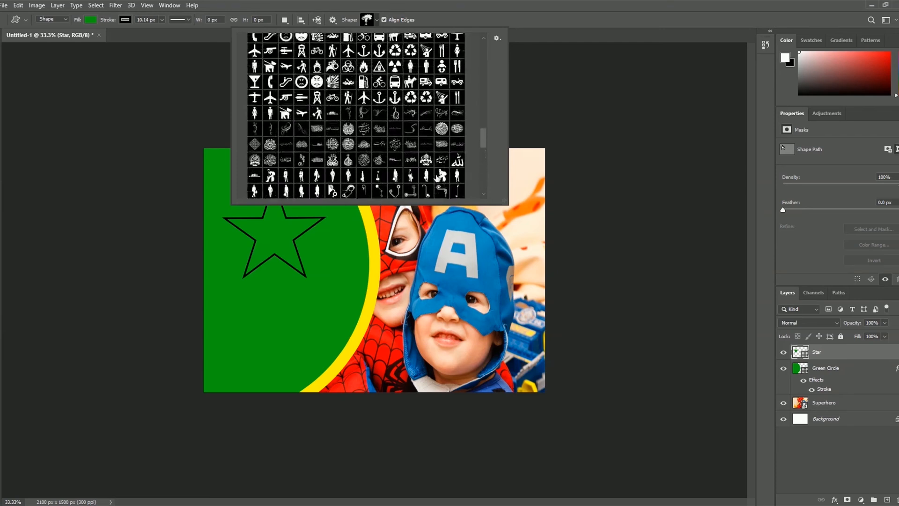
scroll(438, 177, "up", 7)
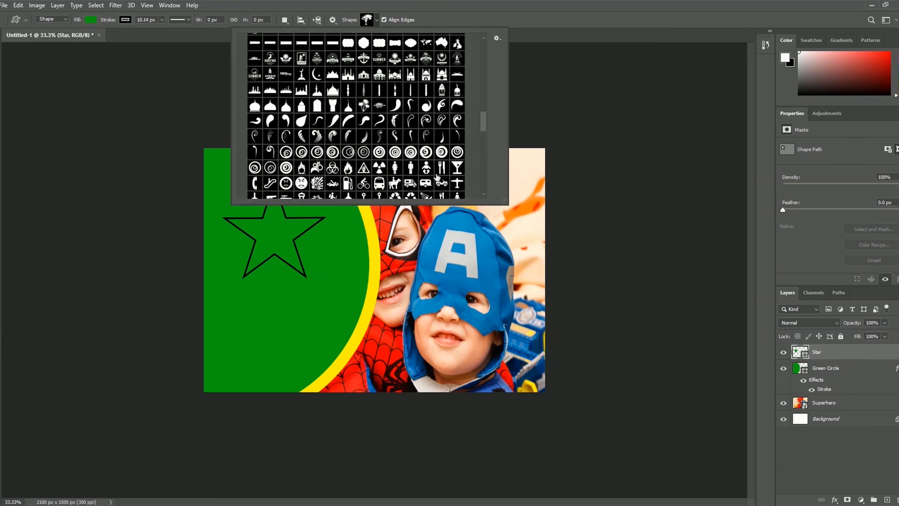
scroll(438, 177, "up", 10)
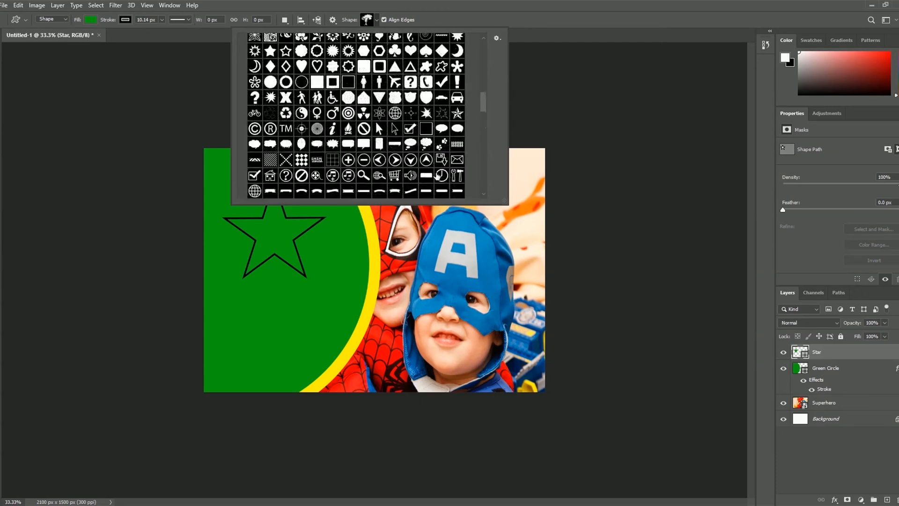
scroll(438, 177, "up", 5)
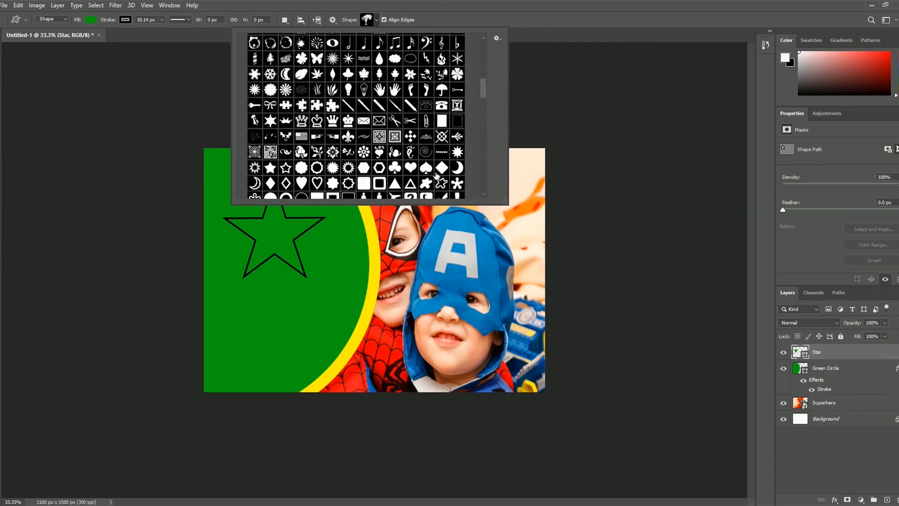
scroll(437, 176, "up", 10)
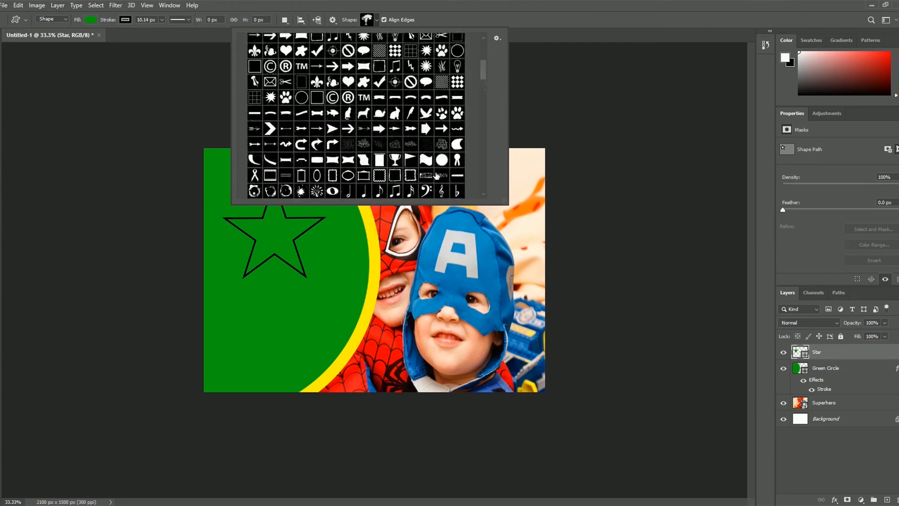
scroll(436, 177, "up", 3)
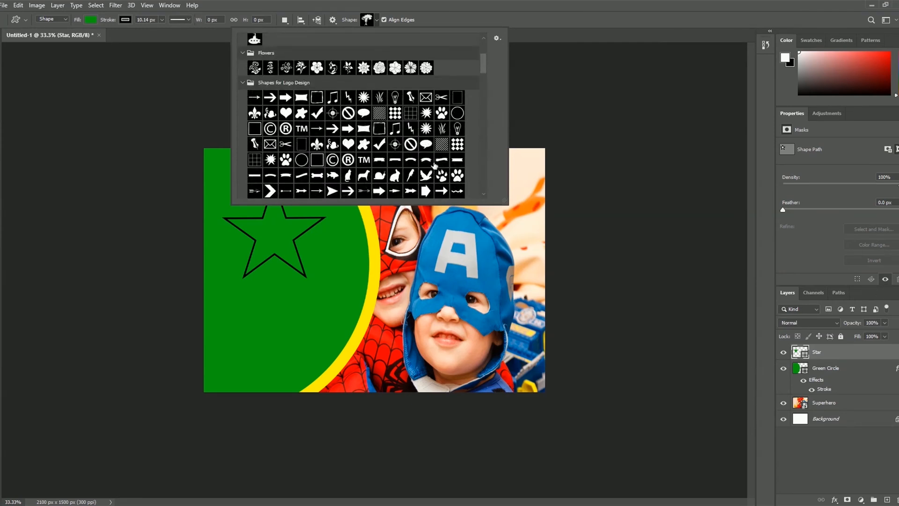
scroll(432, 140, "up", 1)
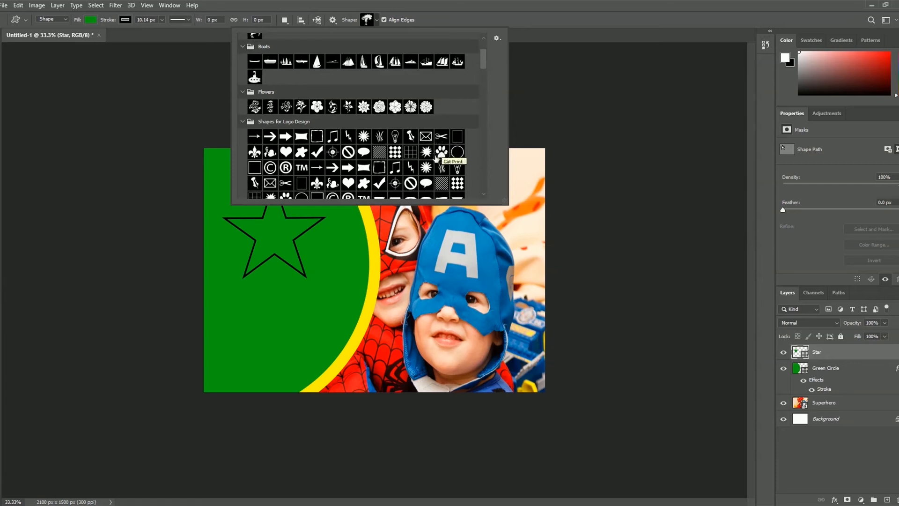
Step: Load the Shapes .csh file from the 05 Shape and Symbol folder into the Custom Shape picker
left_click(497, 40)
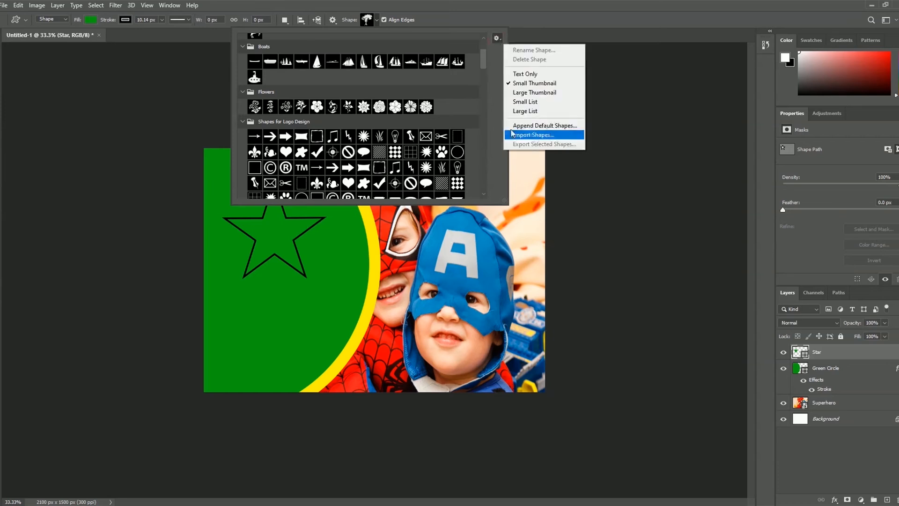
left_click(561, 136)
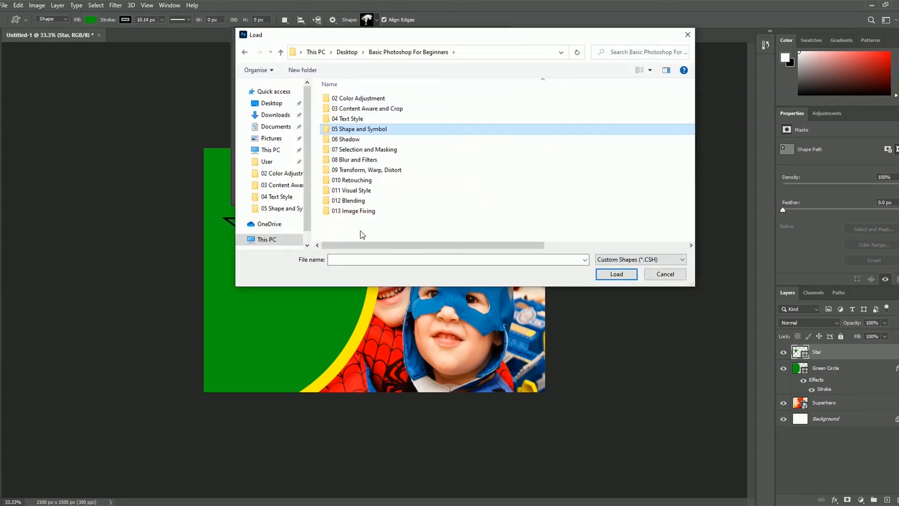
double_click(370, 129)
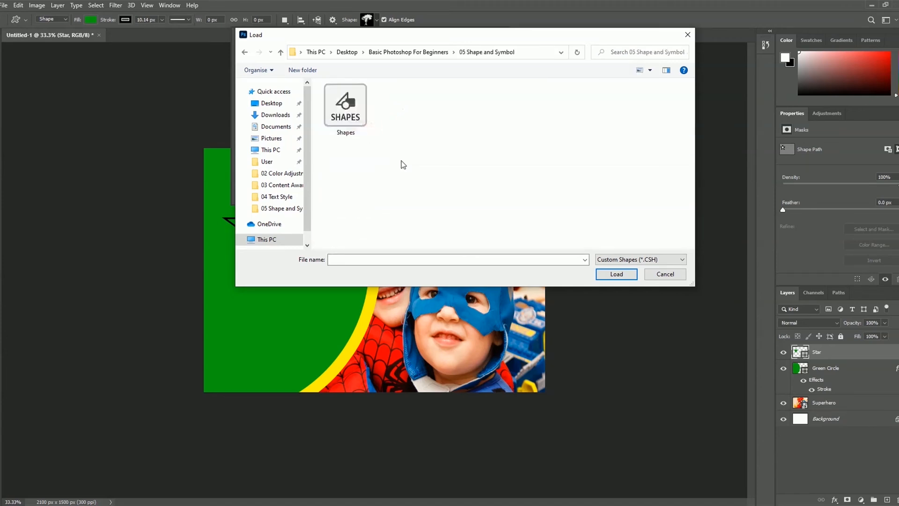
left_click(349, 125)
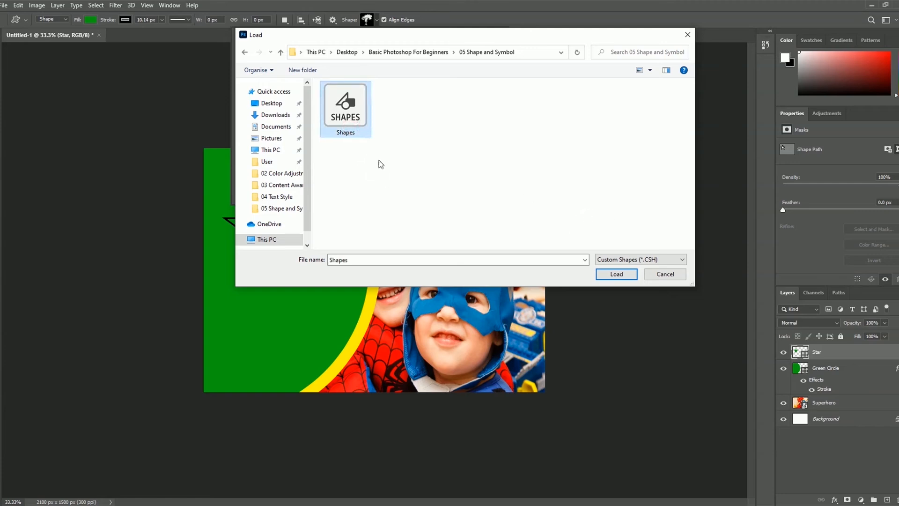
left_click(617, 274)
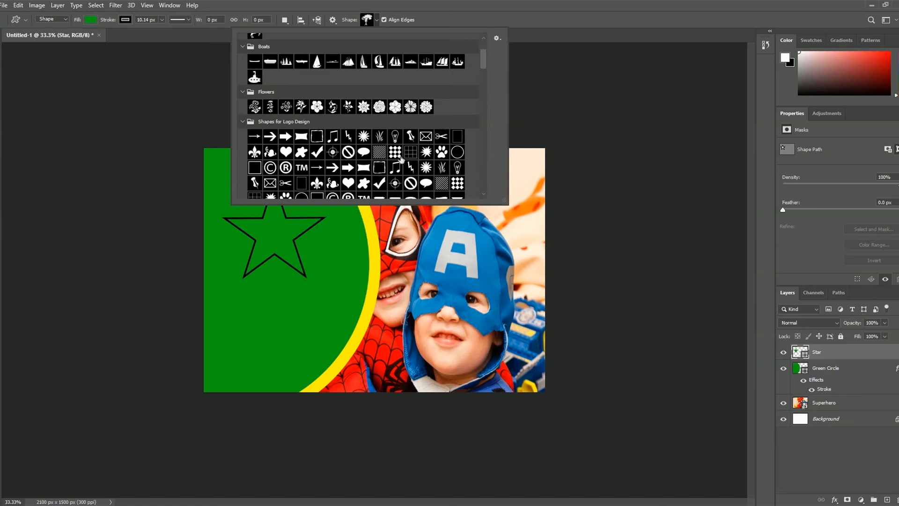
Step: Find and select the horse-and-rider shape in the loaded custom shape library
scroll(404, 155, "down", 1)
scroll(404, 153, "down", 2)
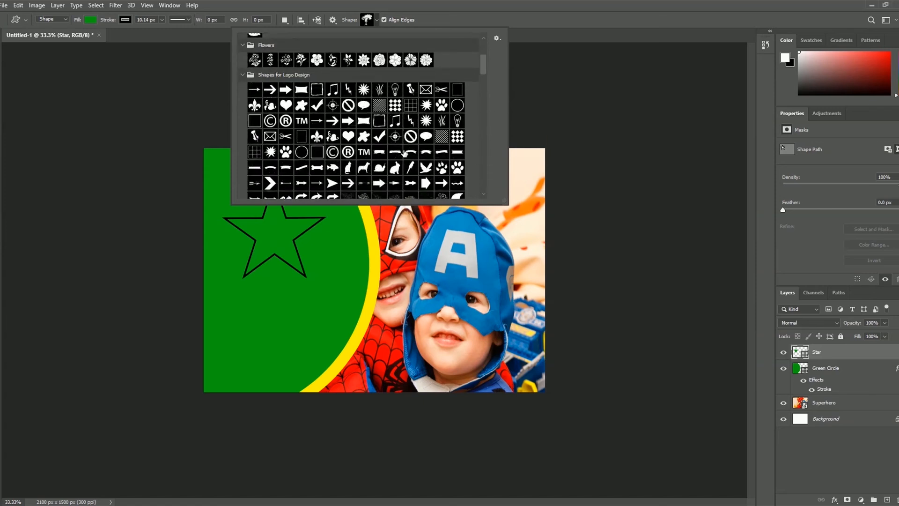
scroll(404, 154, "down", 6)
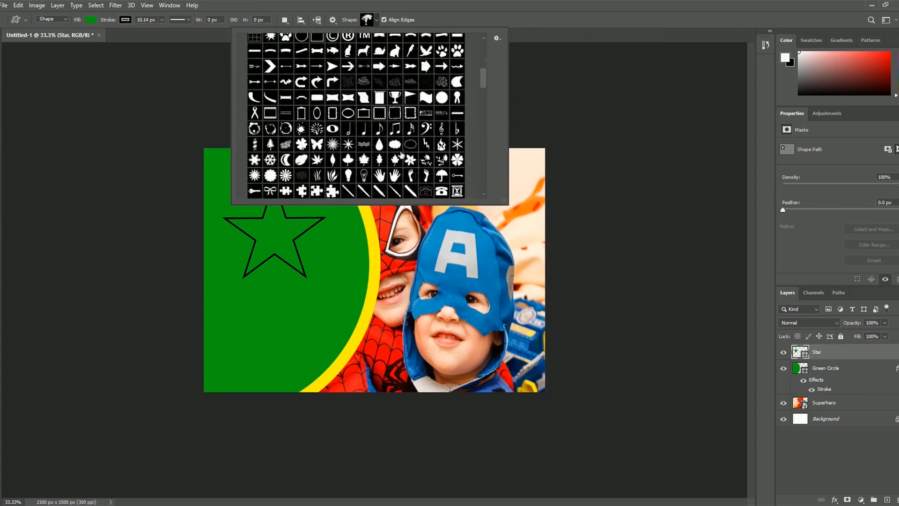
scroll(401, 155, "down", 4)
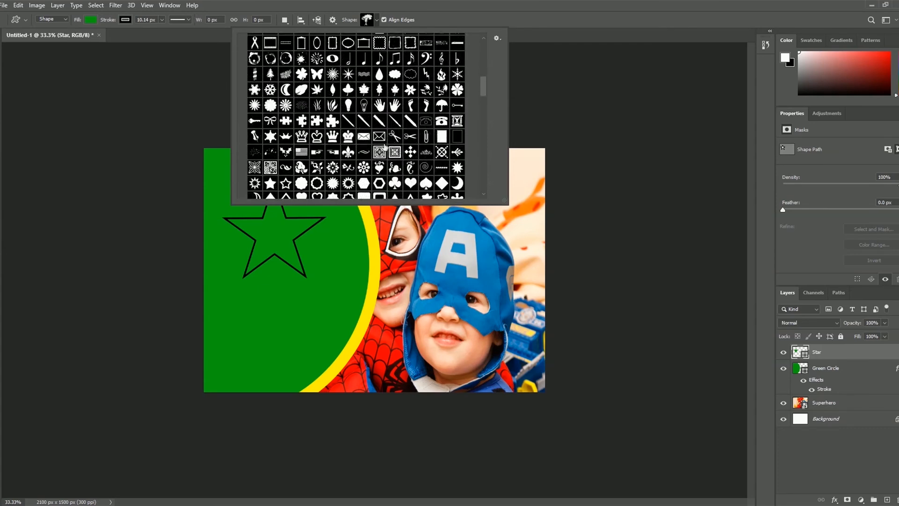
scroll(371, 148, "down", 4)
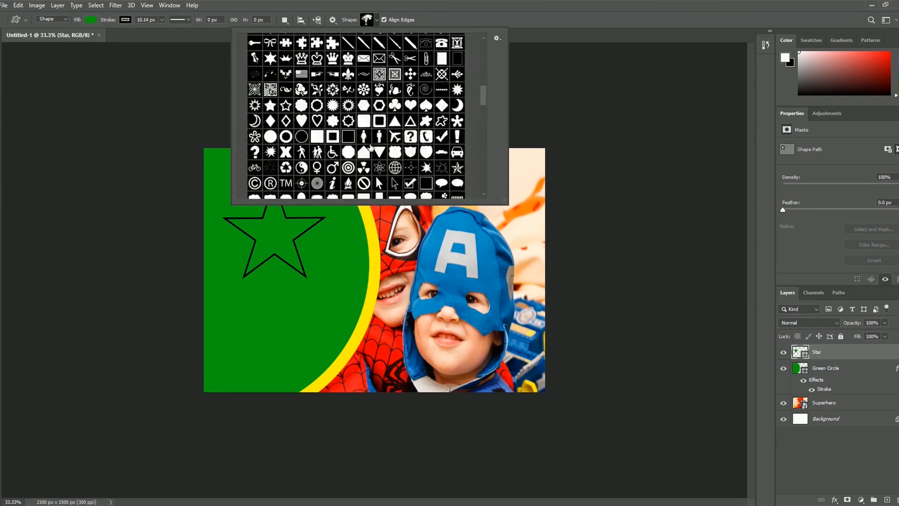
scroll(370, 148, "down", 1)
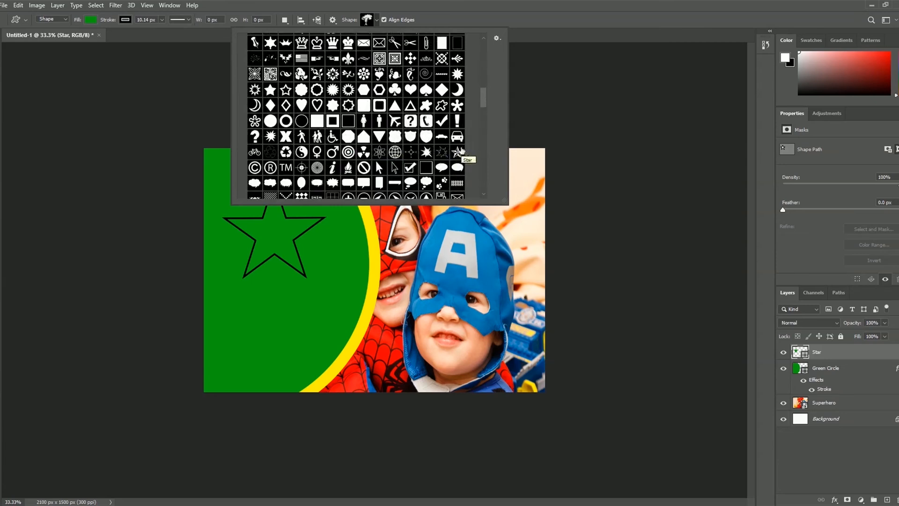
scroll(439, 171, "up", 1)
scroll(439, 169, "down", 5)
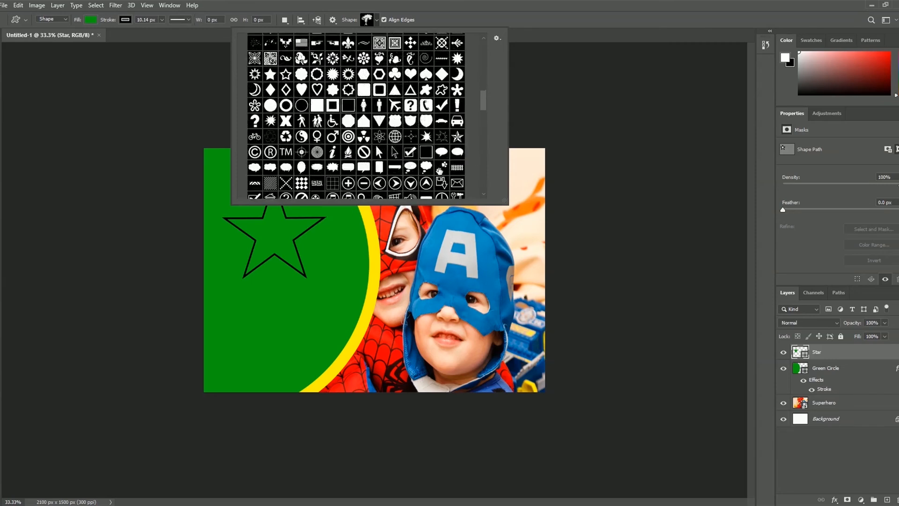
scroll(440, 170, "down", 4)
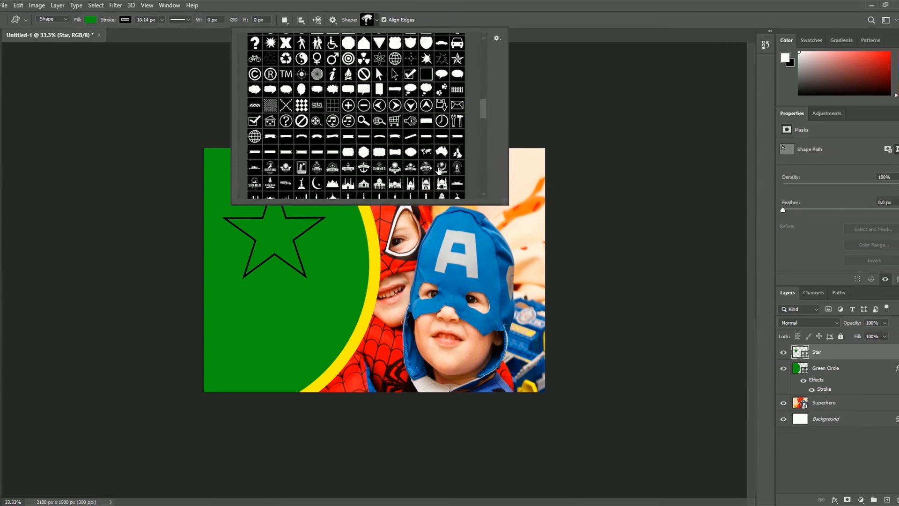
scroll(440, 171, "down", 8)
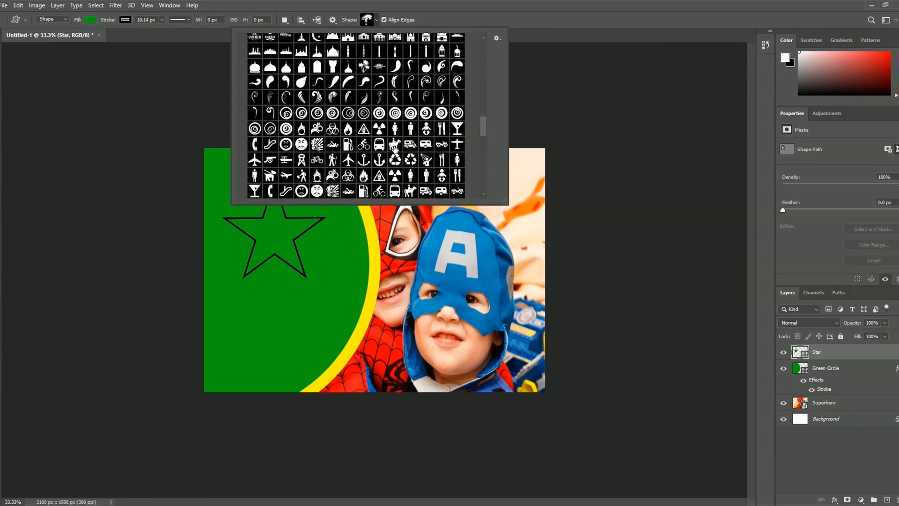
left_click(395, 147)
left_click(445, 18)
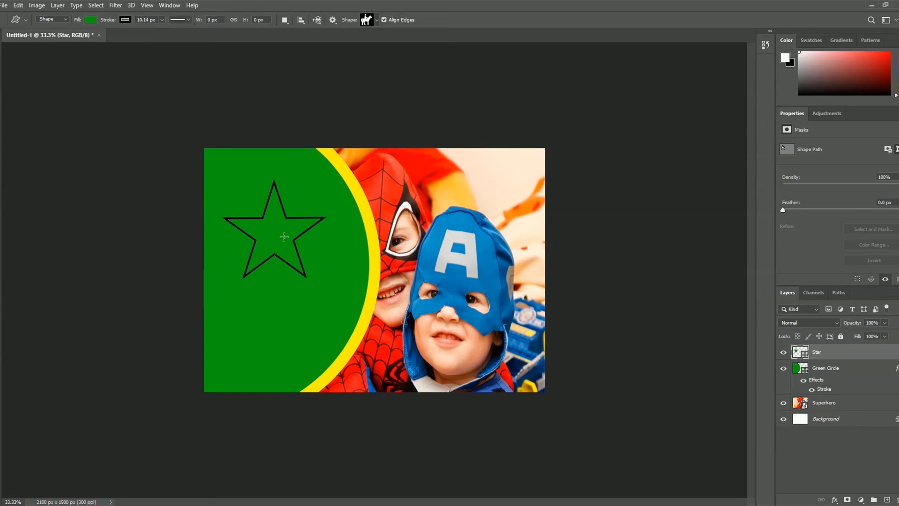
Step: Draw a small horse-and-rider shape inside the star, creating the Shape 22 1 layer
left_click_drag(266, 228, 292, 250)
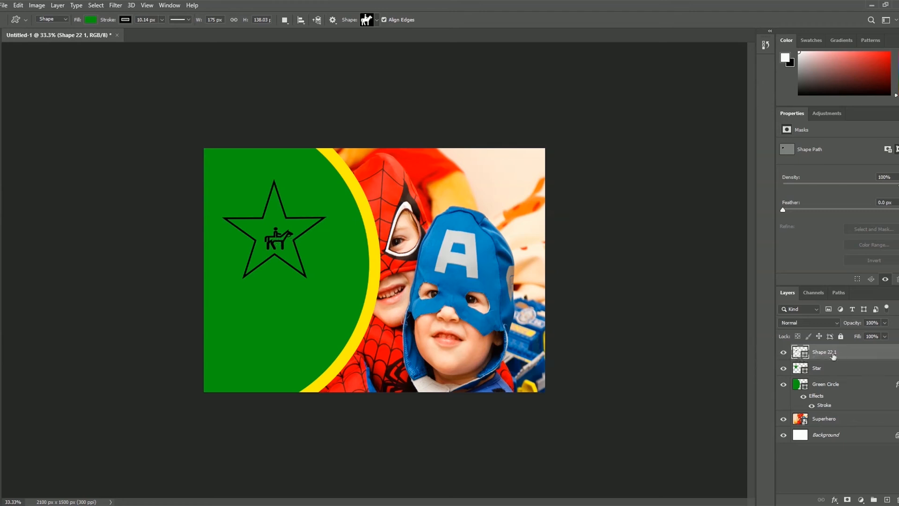
Step: Change the Shape 22 1 layer's fill colour to white (ffffff)
double_click(798, 355)
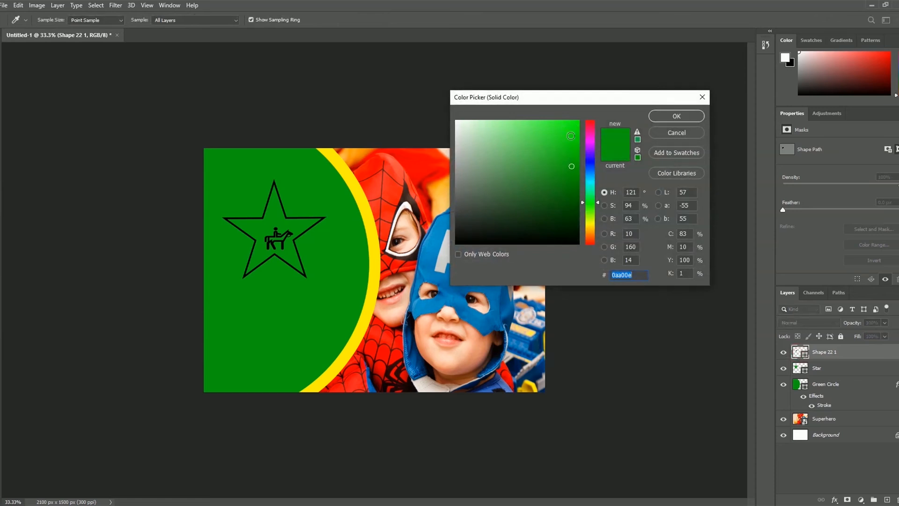
left_click(457, 123)
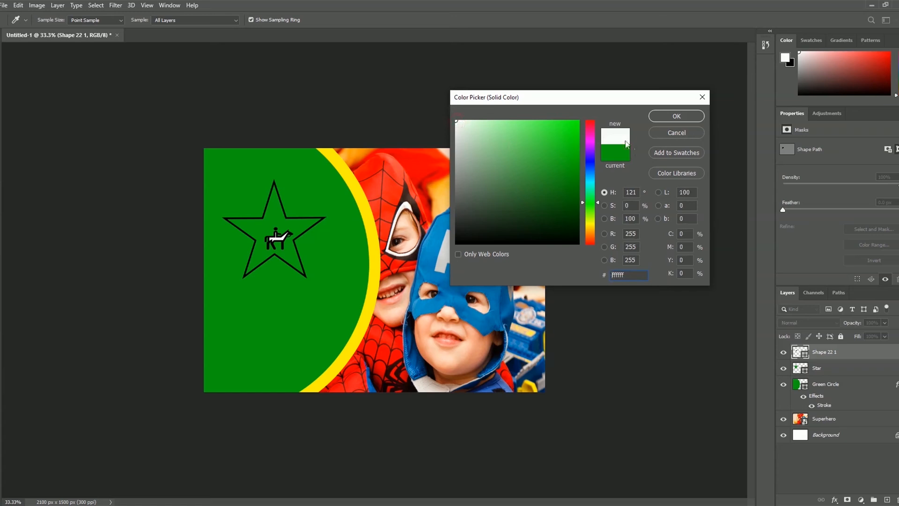
left_click(677, 116)
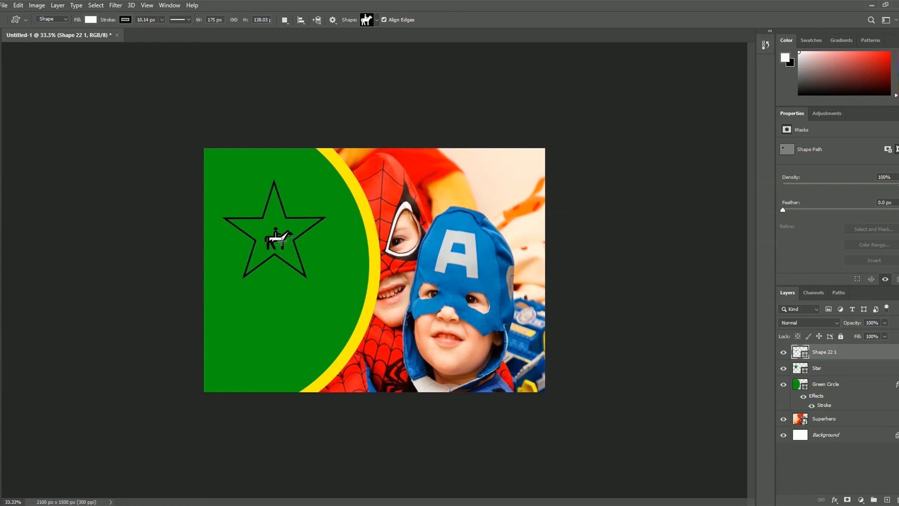
Step: Reduce the horse shape's outline stroke width to 4.68 px
left_click(162, 21)
left_click_drag(162, 33, 161, 33)
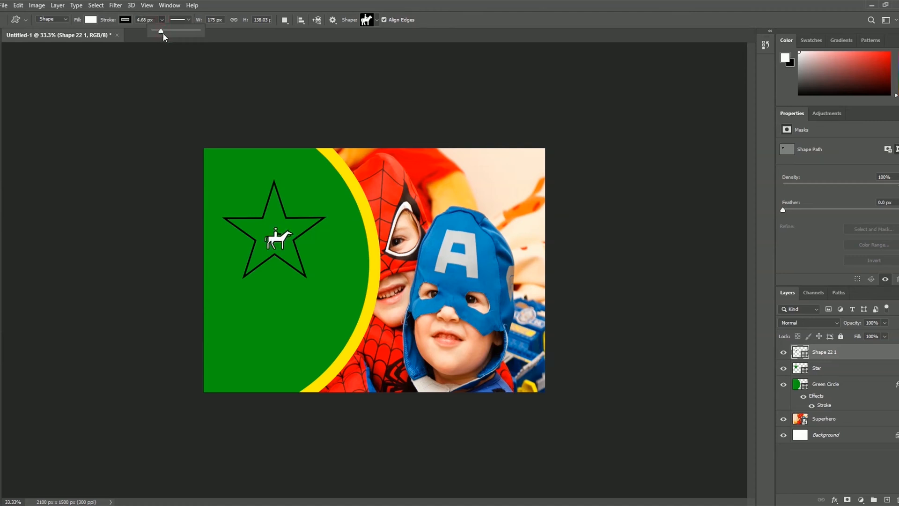
left_click(443, 19)
Step: Free-transform the horse up and slightly left so it is centred in the star
key("ctrl+t")
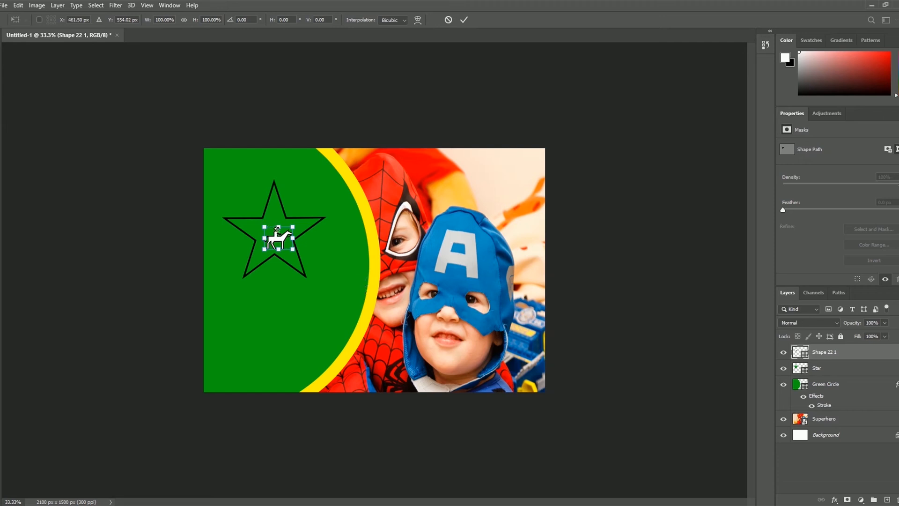
left_click_drag(279, 238, 279, 233)
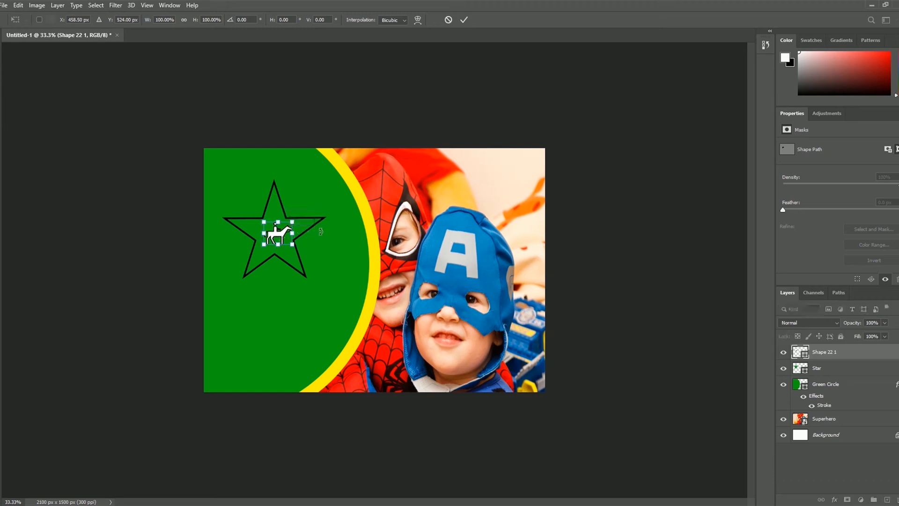
key("Left")
key("Left")
key("Left")
key("Left")
key("Left")
key("Left")
key("Left")
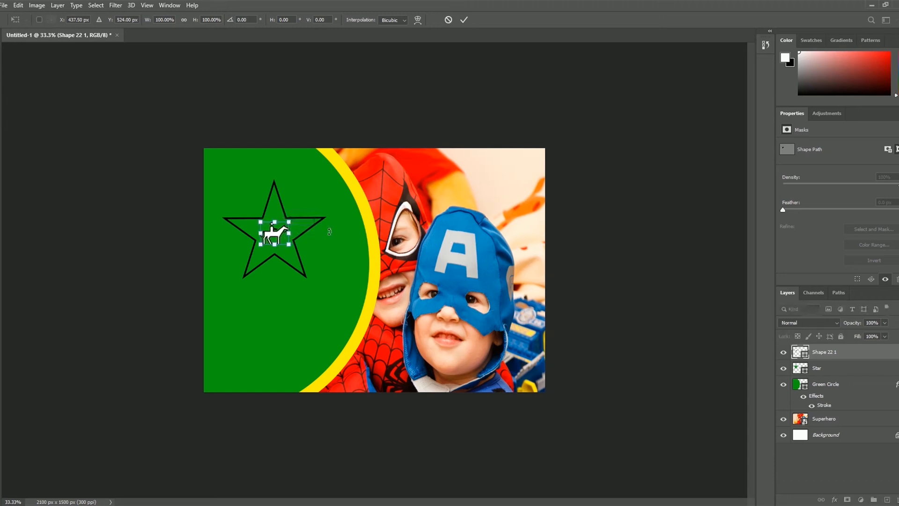
key("Left")
key("Return")
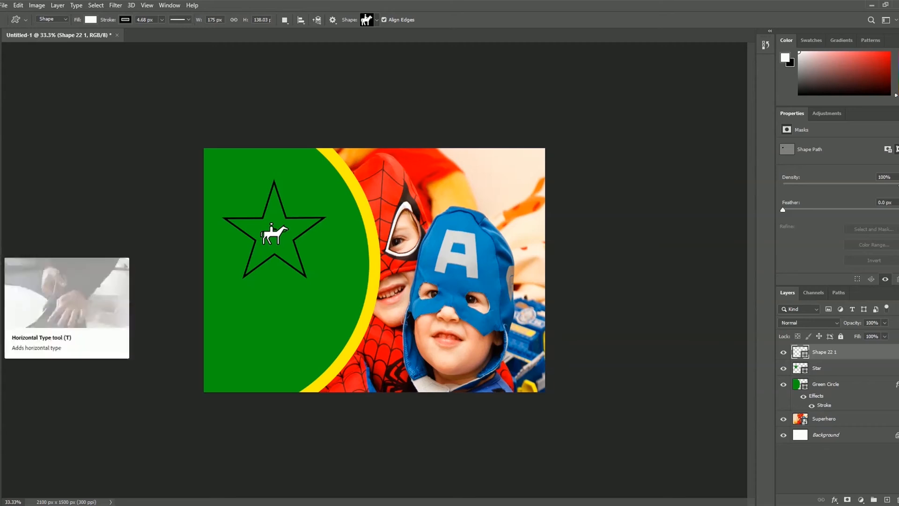
Step: Add the text 'GENIUS KID' below the star with the Horizontal Type Tool
key("t")
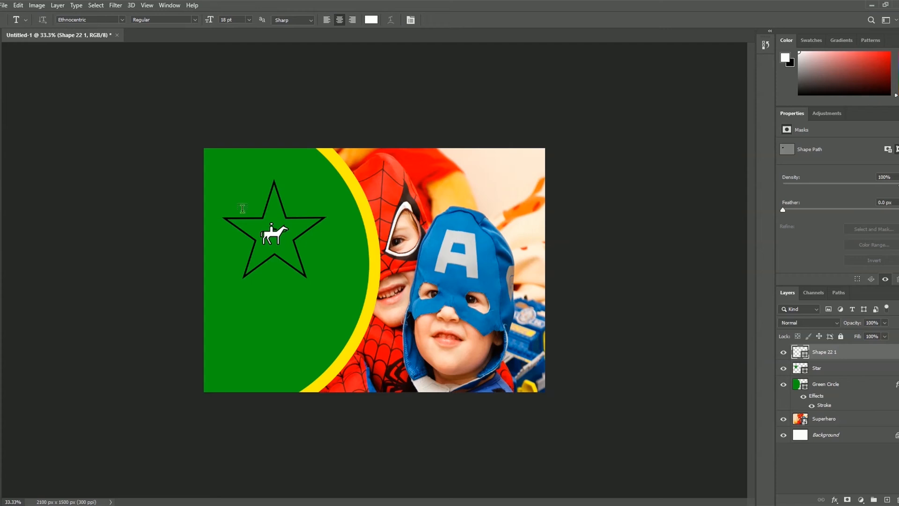
left_click(267, 317)
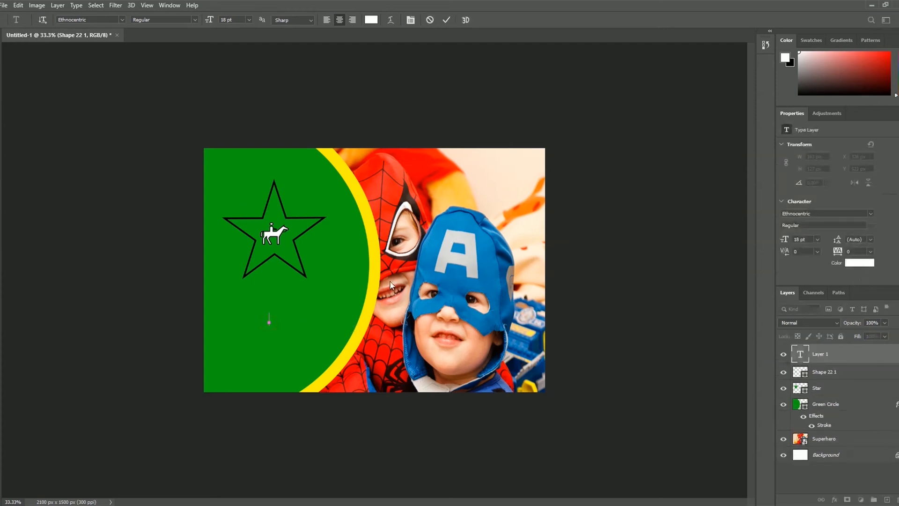
type("GENIUS KID")
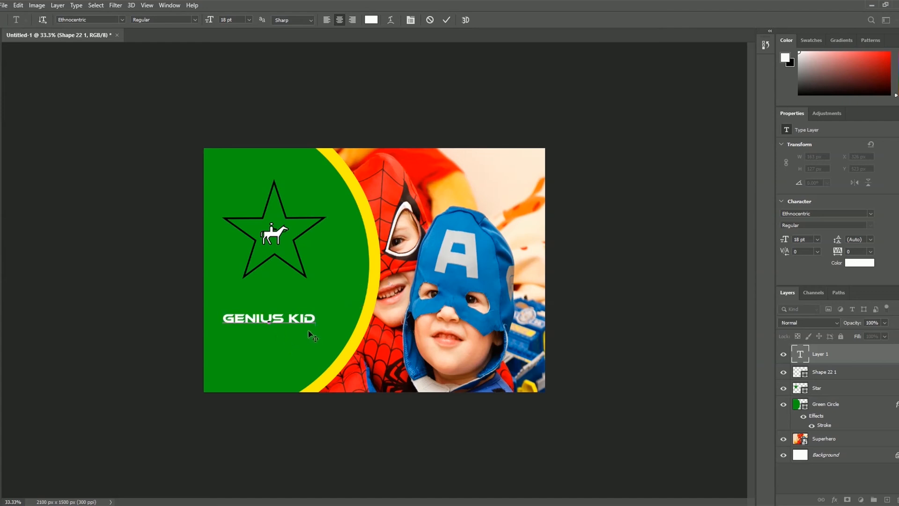
left_click(447, 20)
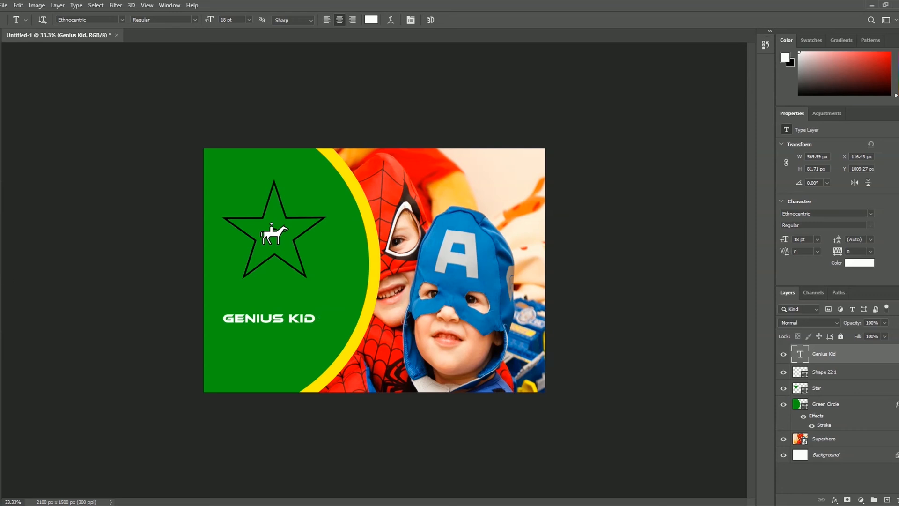
Step: Draw a green 705 × 231 px rectangle shape around the GENIUS KID text
right_click(0, 276)
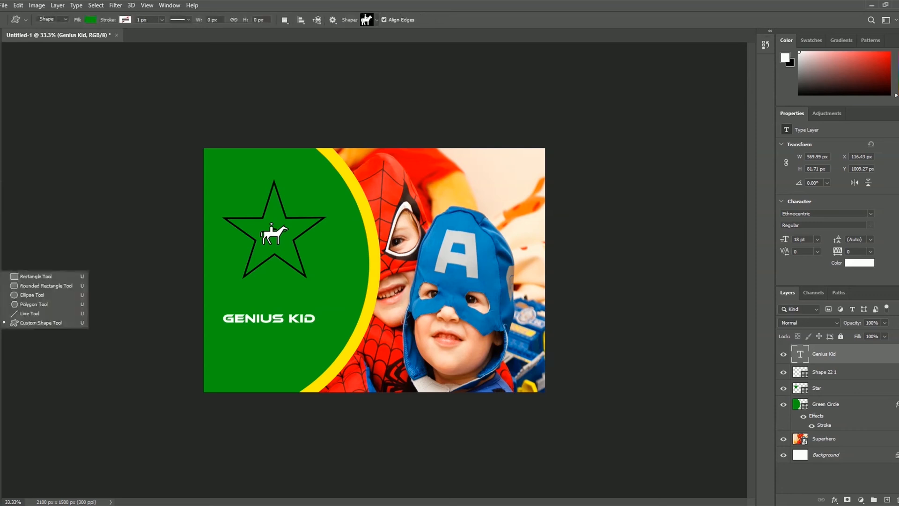
left_click(57, 278)
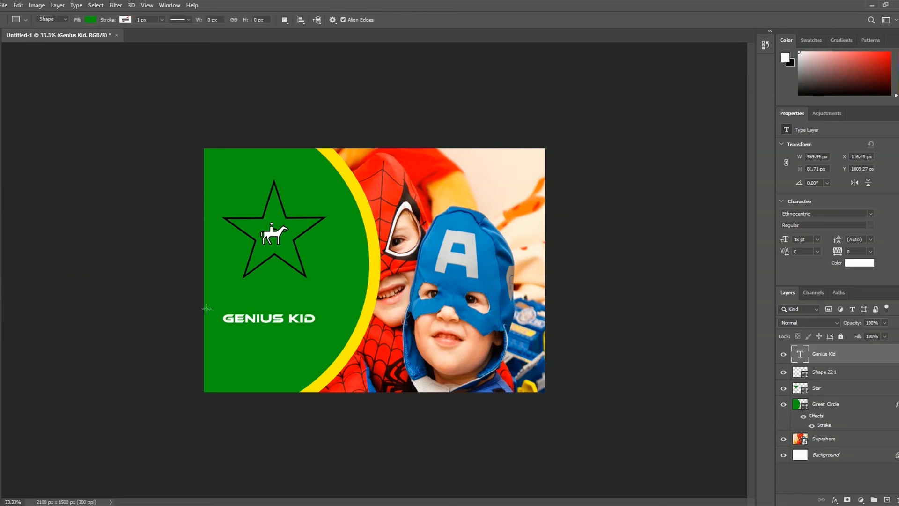
left_click_drag(211, 299, 325, 335)
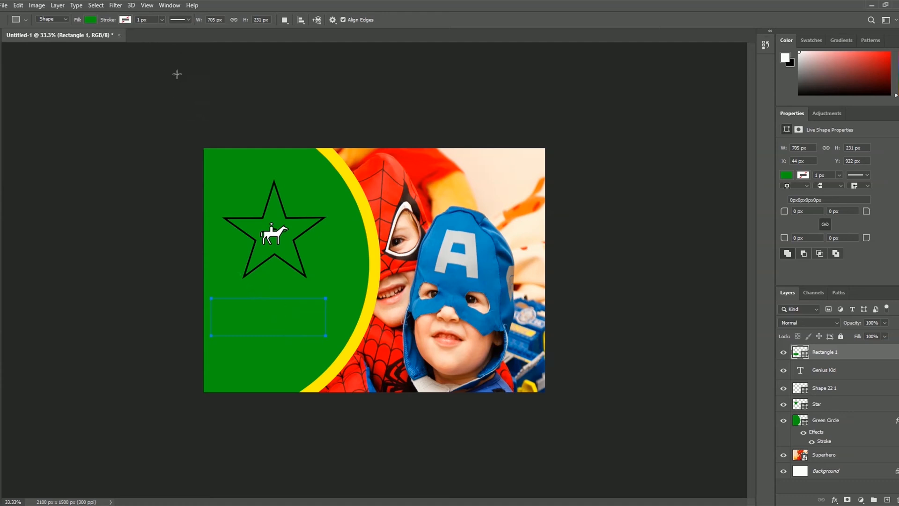
Step: Give Rectangle 1 a yellow stroke 4 px wide
left_click(127, 20)
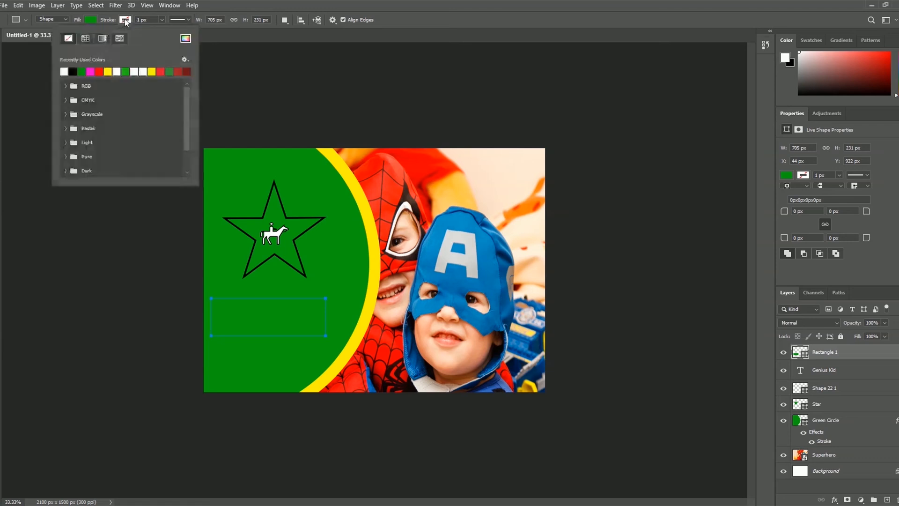
left_click(109, 70)
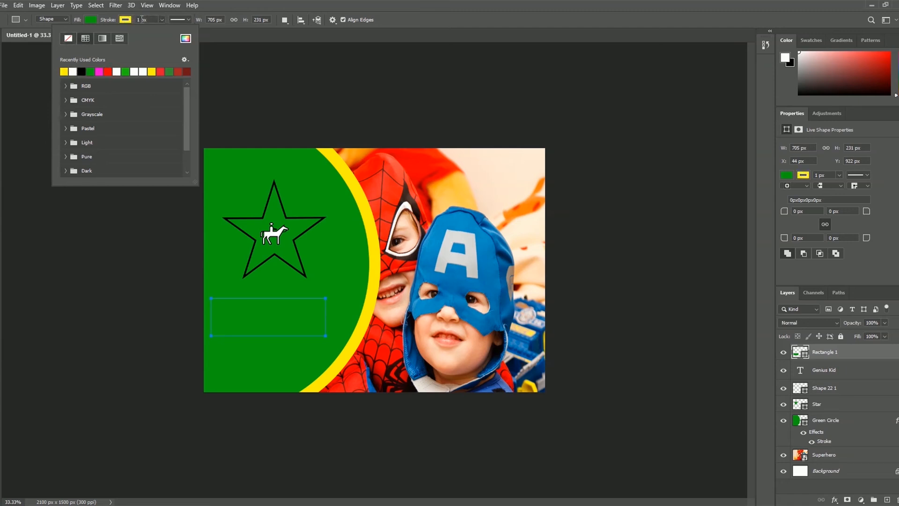
left_click(142, 20)
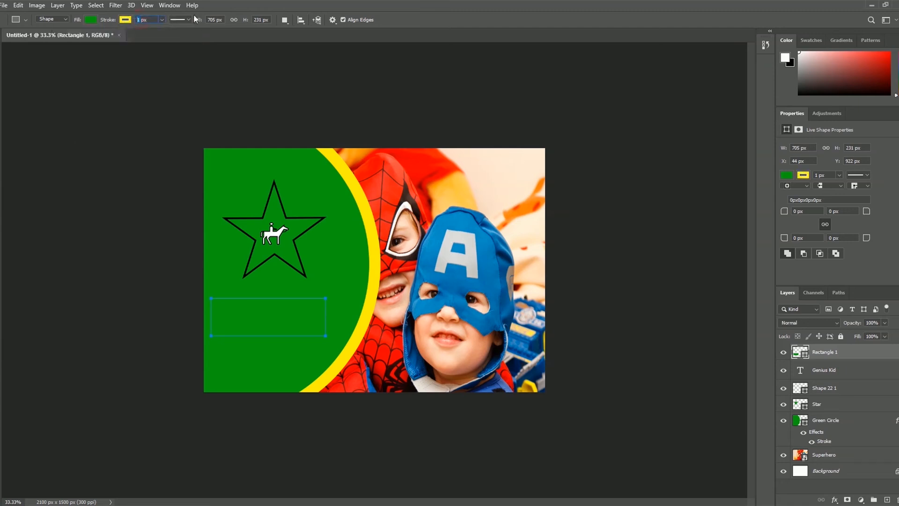
key("Return")
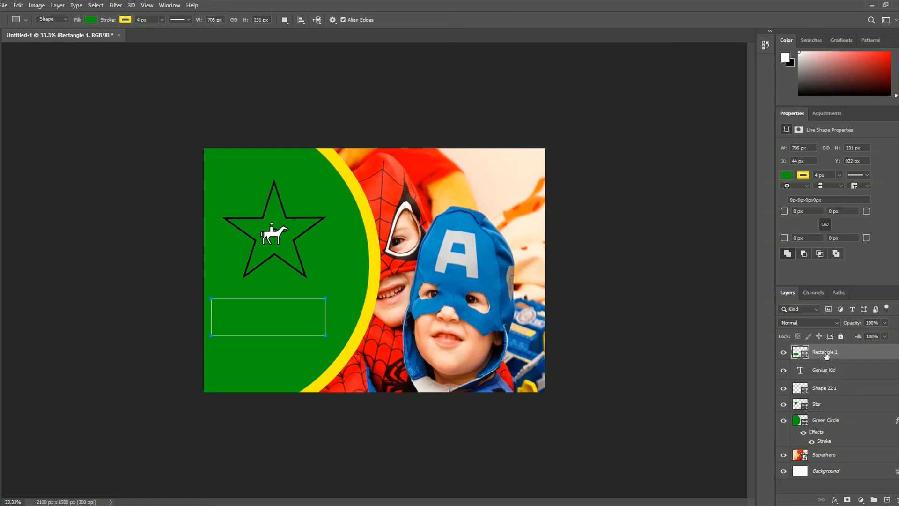
Step: Move Rectangle 1 below the Genius Kid layer and round its corners to 33 px
left_click_drag(829, 355, 830, 380)
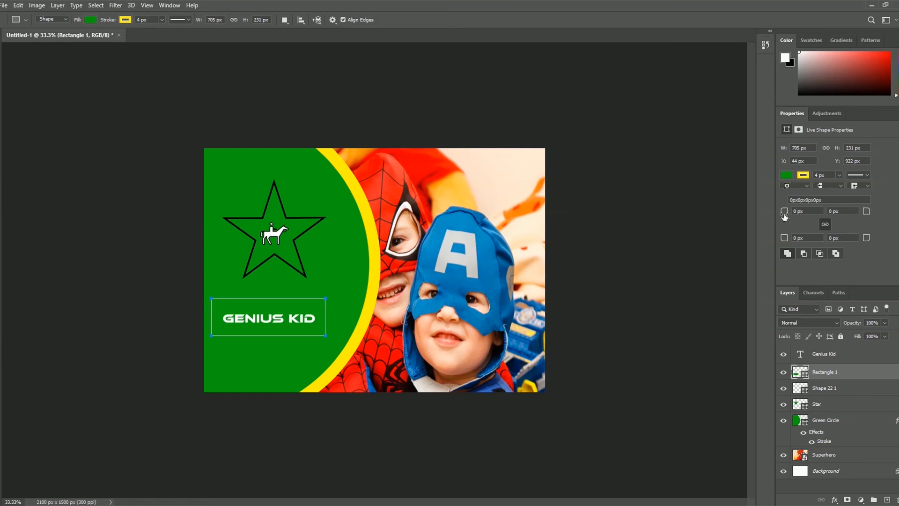
left_click_drag(785, 217, 799, 222)
Step: Set the rectangle's yellow outline to 12 px, then select the Genius Kid layer
left_click(140, 20)
type("12")
key("Return")
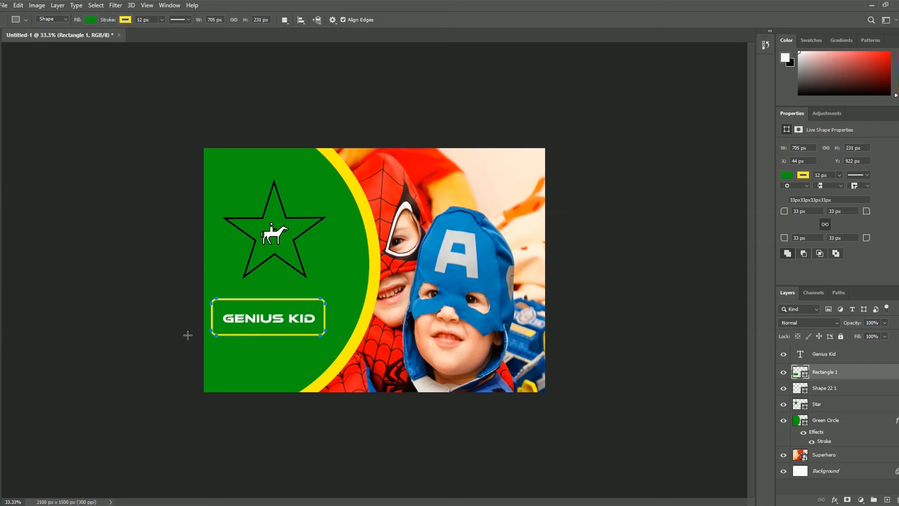
left_click(829, 357)
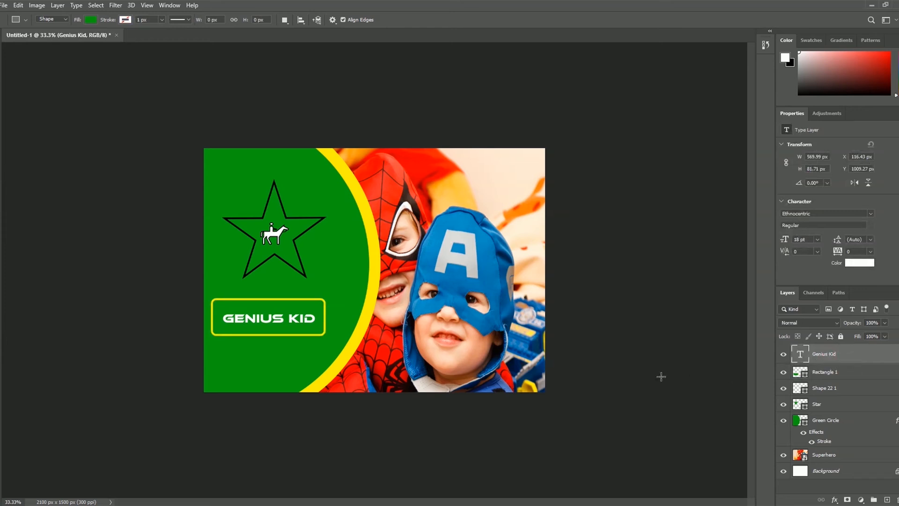
Step: Scale the GENIUS KID text to about 112.71% width and 151.30% height, centred in the badge
key("ctrl+t")
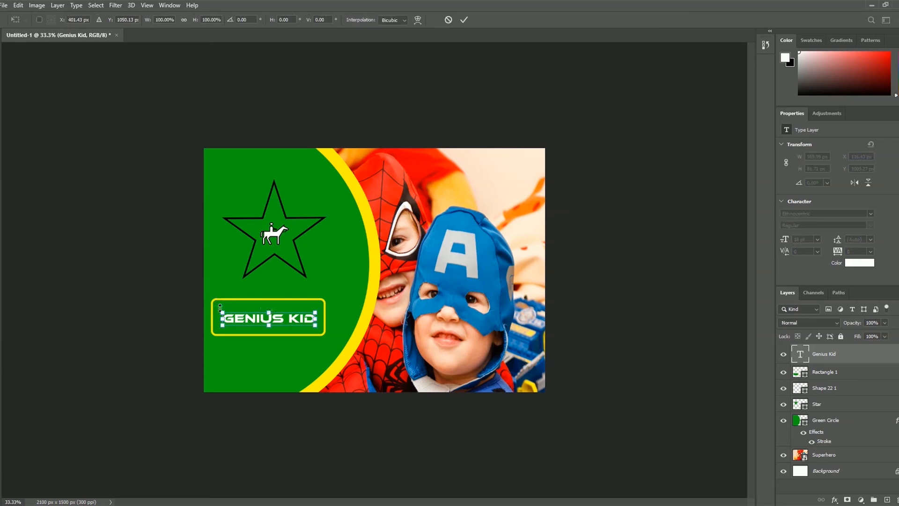
left_click_drag(221, 312, 213, 304)
left_click_drag(277, 319, 281, 320)
key("Down")
key("Down")
key("Down")
key("Down")
key("Down")
key("Down")
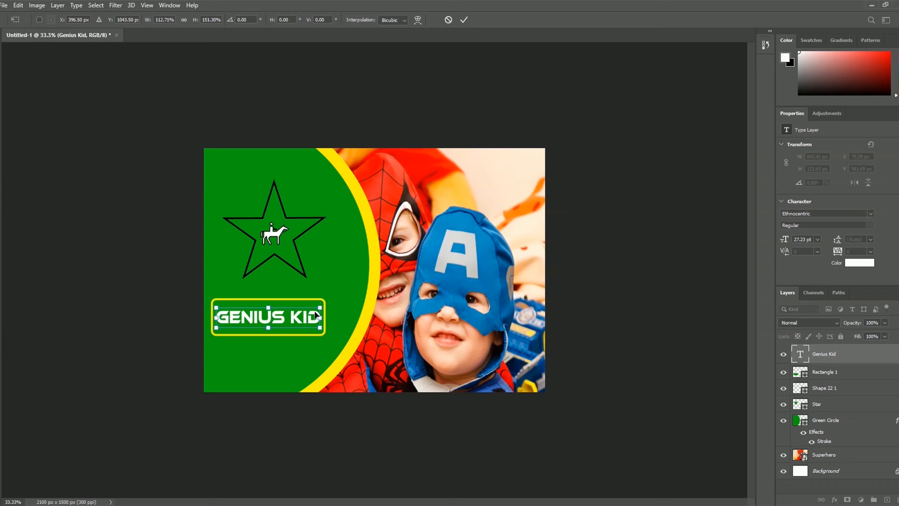
key("Return")
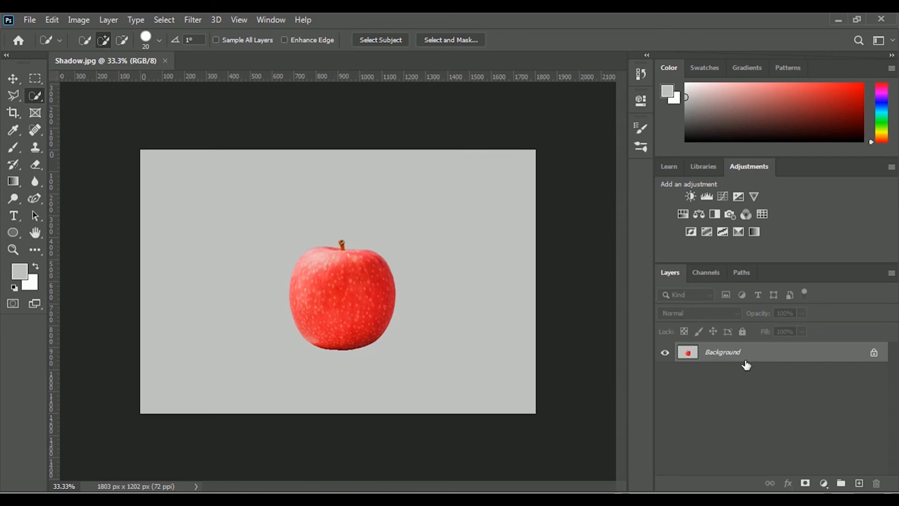
Step: Duplicate the apple Background layer as a new layer named 'Shadow'
right_click(729, 356)
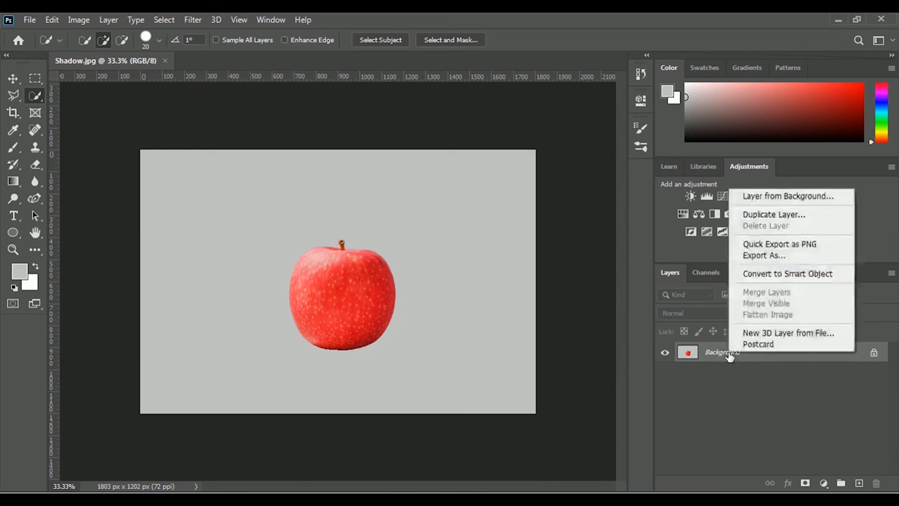
left_click(821, 216)
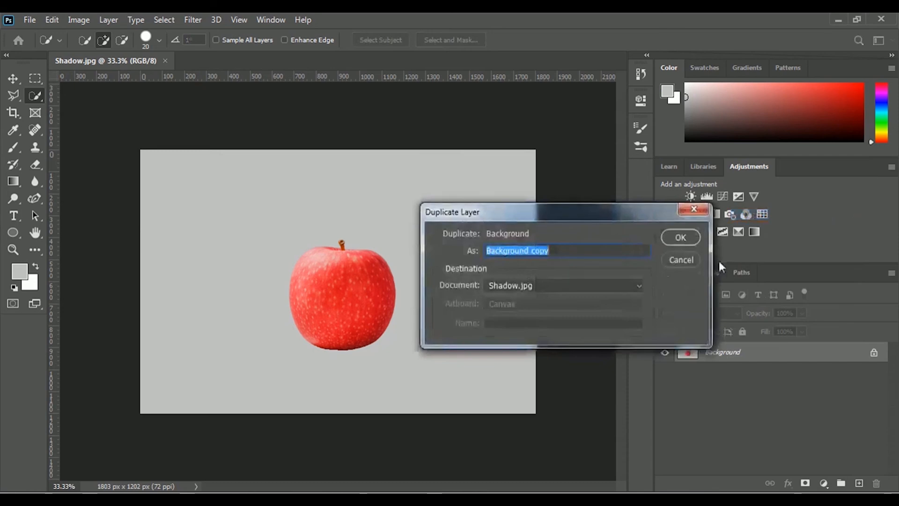
type("Shadow")
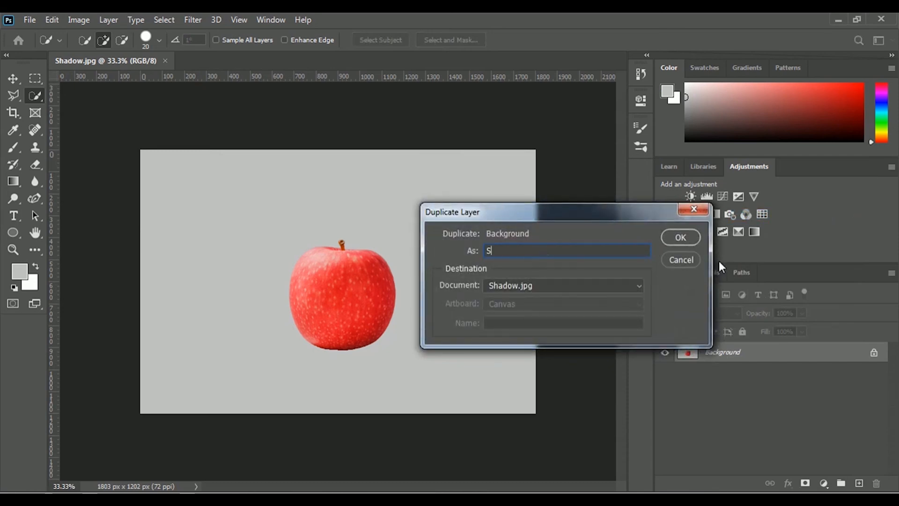
left_click(692, 235)
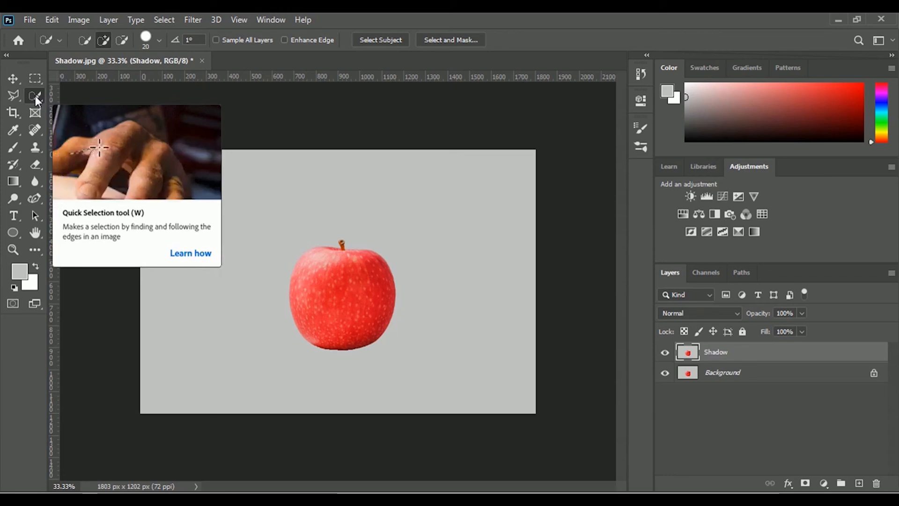
Step: Switch the Quick Selection tool to Add to selection mode
left_click(102, 41)
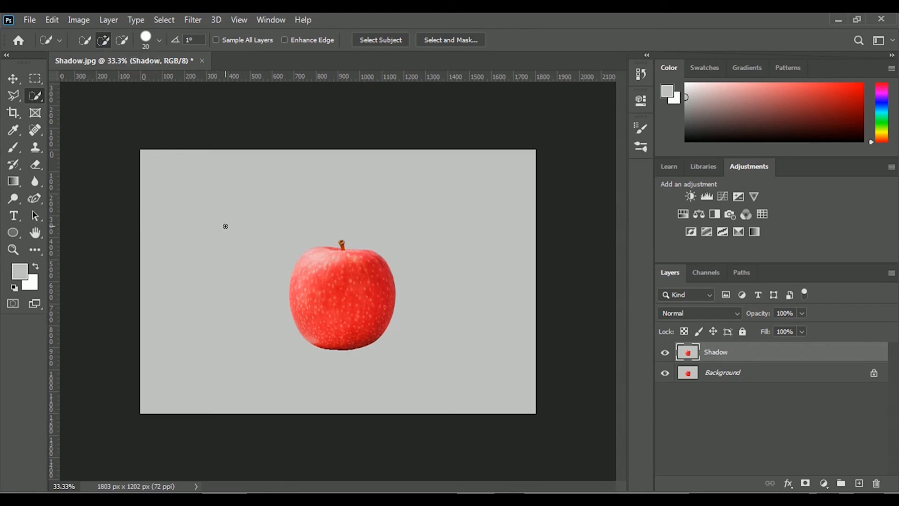
Step: Enlarge the Quick Selection brush and paint over the whole apple, using a smaller brush for the stem
left_click(156, 38)
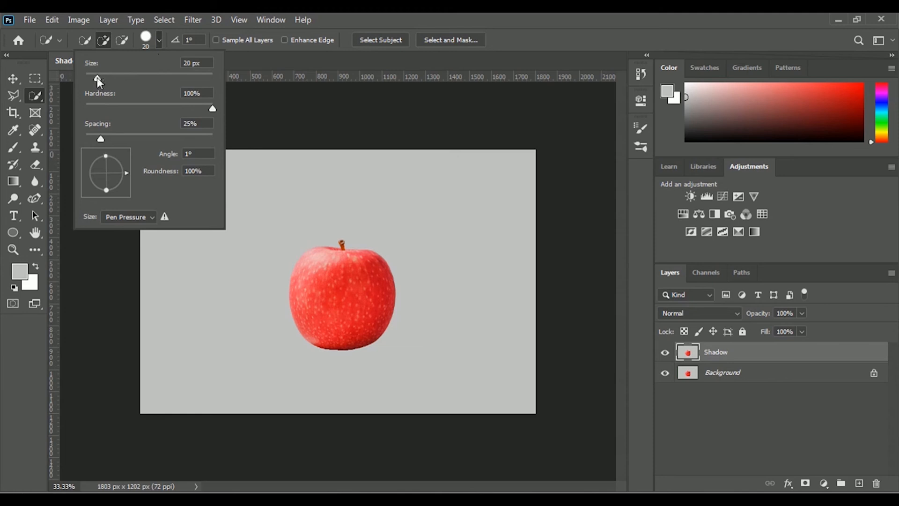
left_click_drag(97, 77, 126, 77)
left_click(522, 41)
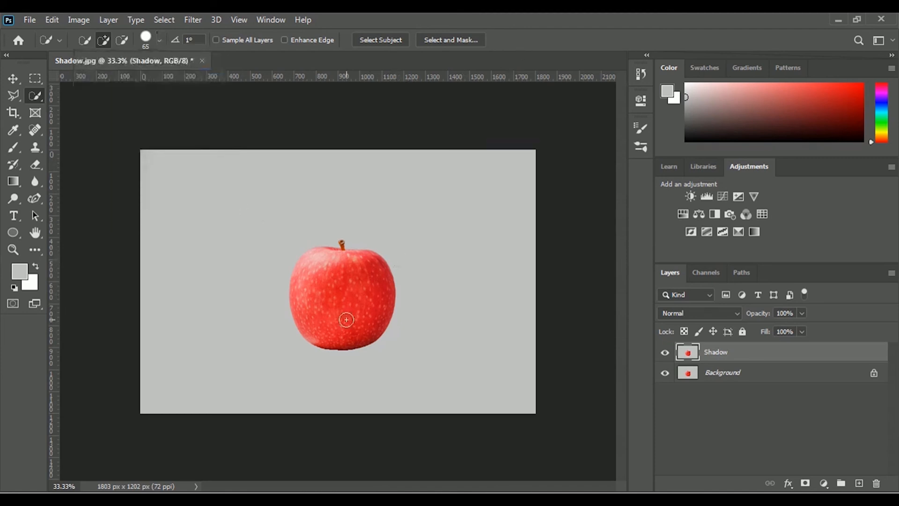
key("ctrl+plus")
key("ctrl+plus")
key("ctrl+plus")
key("ctrl+plus")
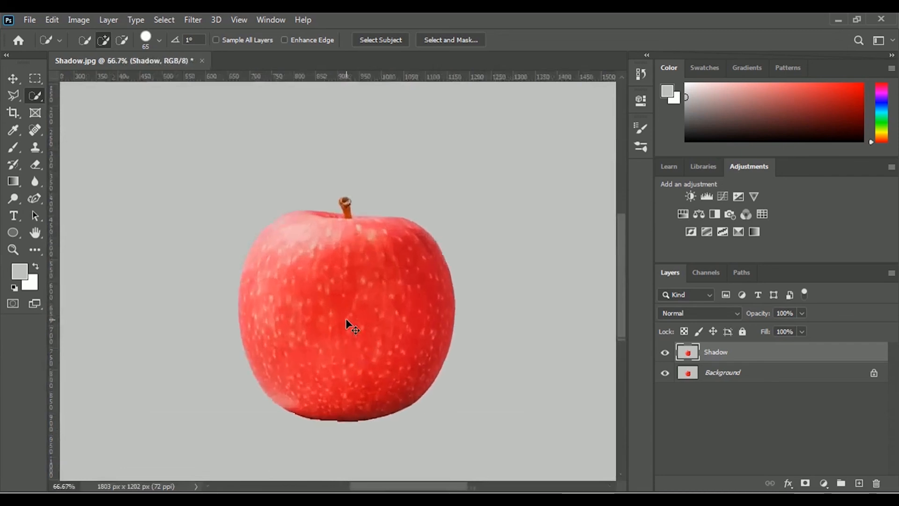
scroll(345, 318, "down", 1)
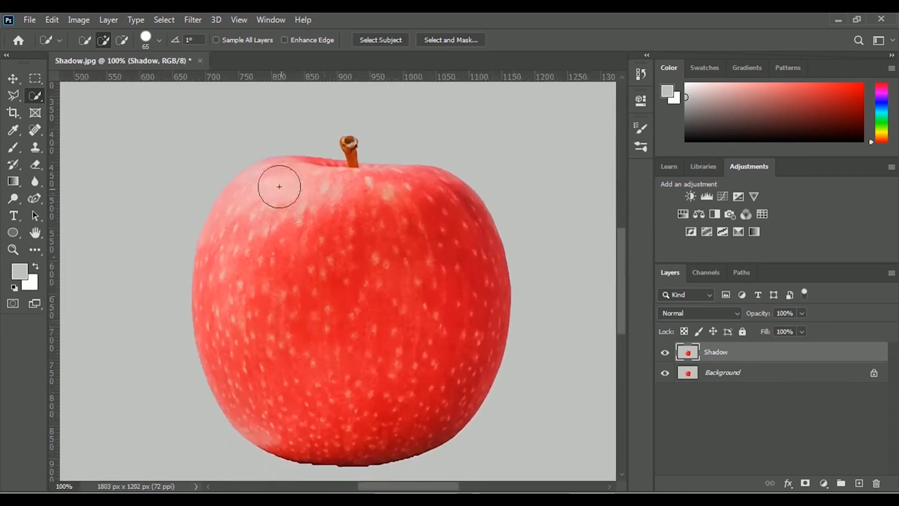
left_click_drag(284, 190, 293, 240)
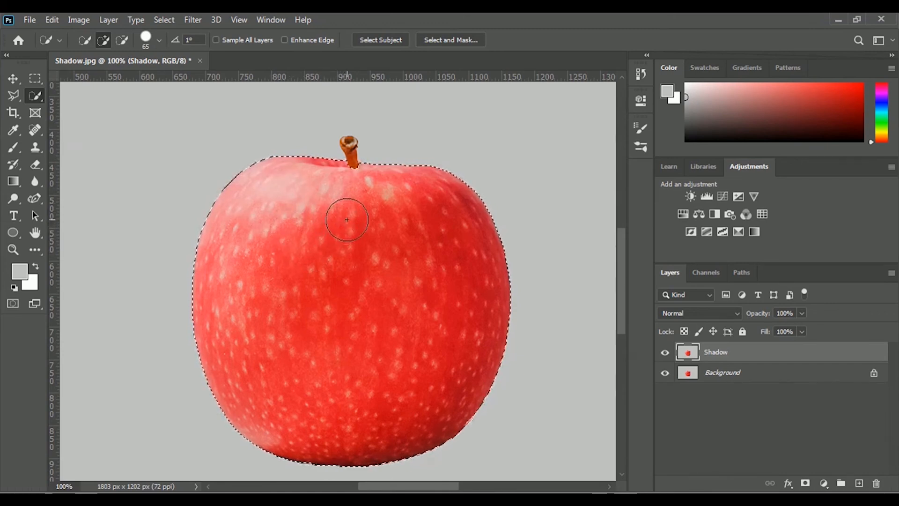
key("bracketleft")
key("bracketleft")
key("bracketleft")
key("bracketleft")
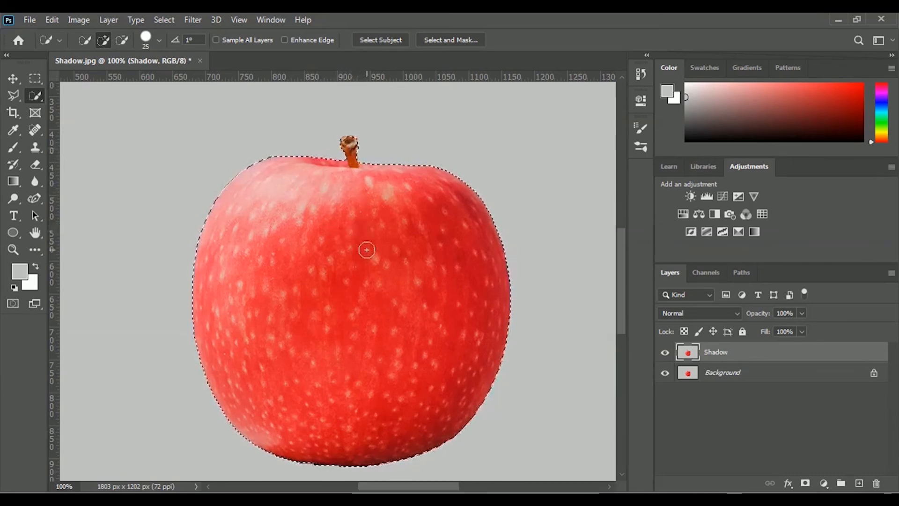
key("ctrl+minus")
key("ctrl+minus")
key("ctrl+minus")
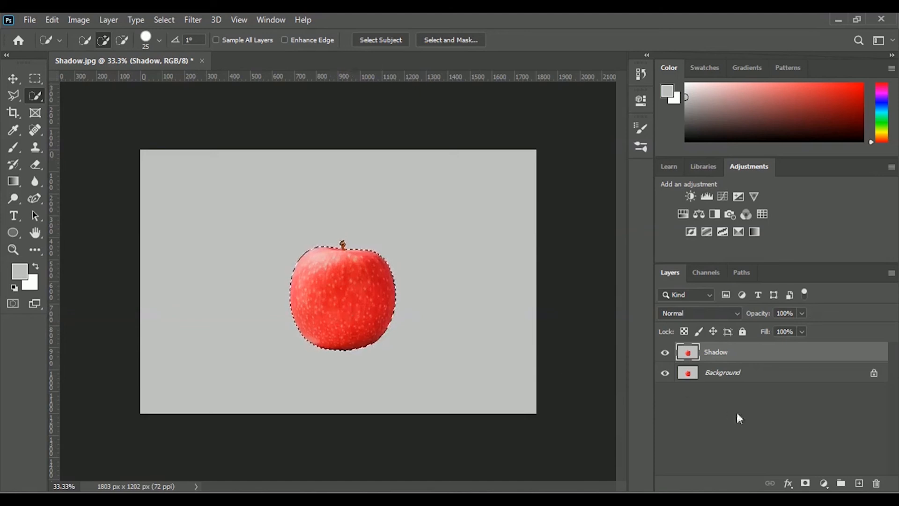
Step: Mask the Shadow layer to the apple selection and bring up the layer styles list
left_click(806, 485)
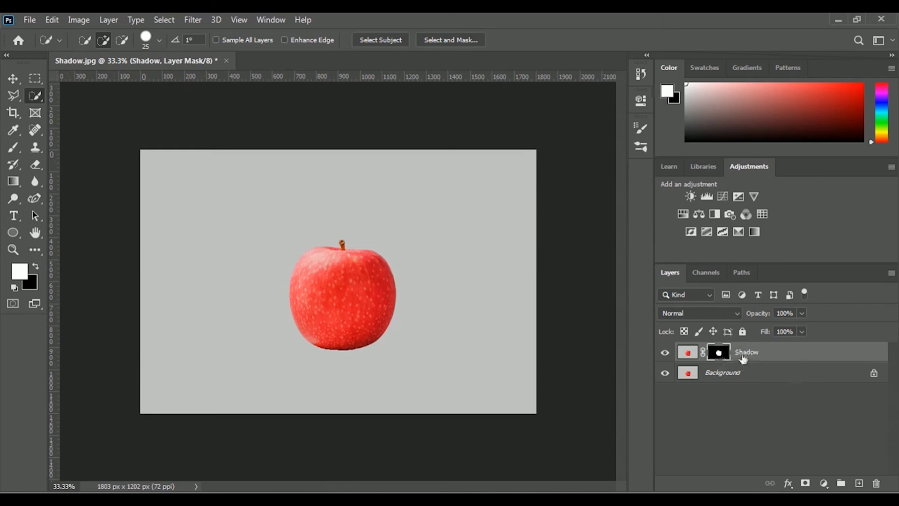
left_click(790, 486)
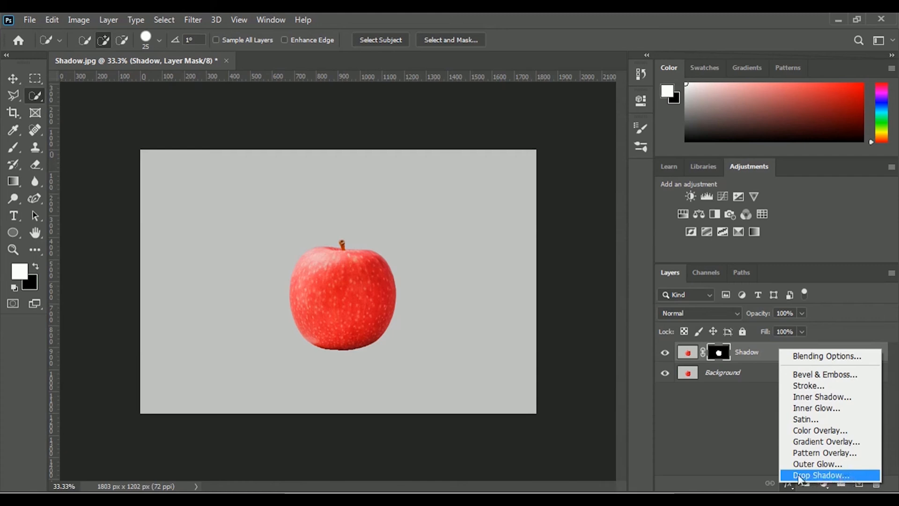
Step: Add a Normal-blend Drop Shadow with 90 px size and 50% spread
left_click(857, 475)
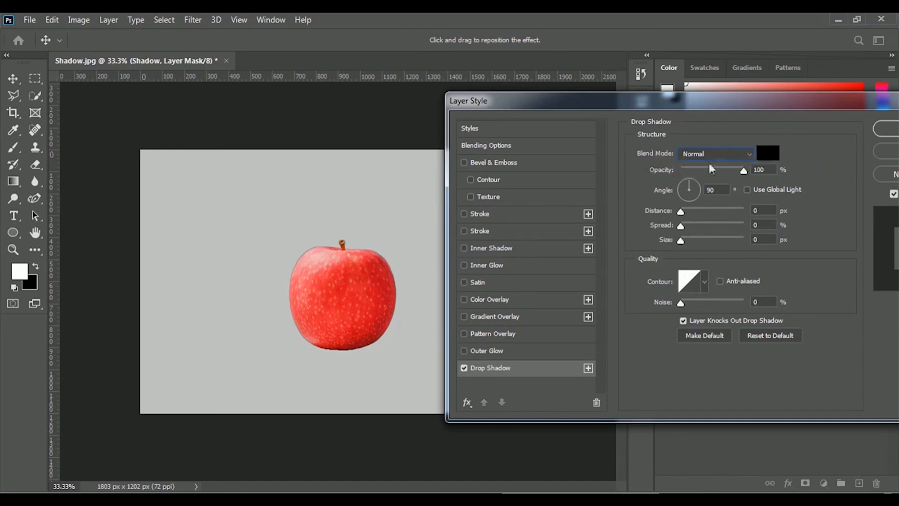
left_click(721, 154)
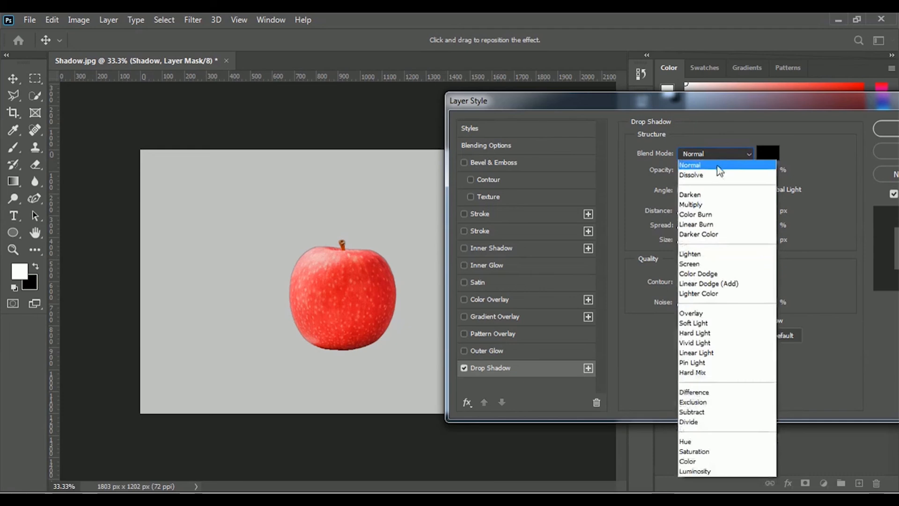
left_click(719, 165)
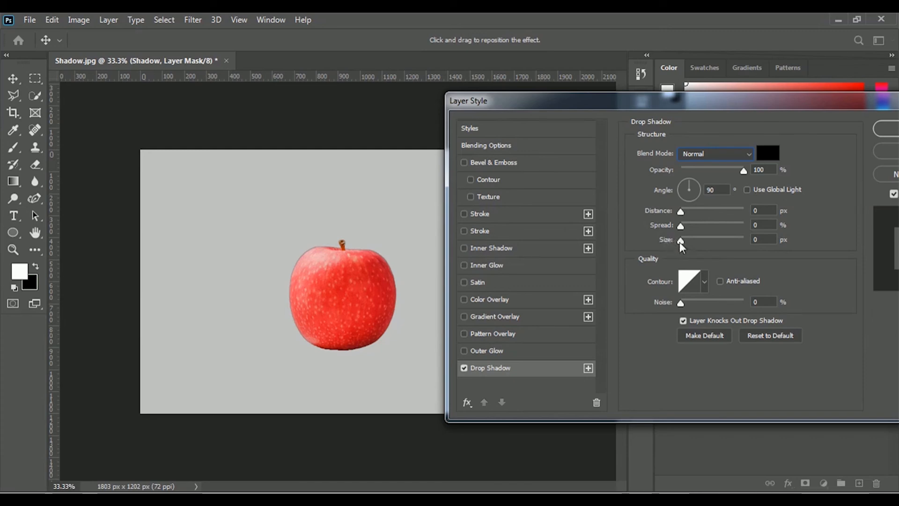
left_click_drag(680, 241, 707, 238)
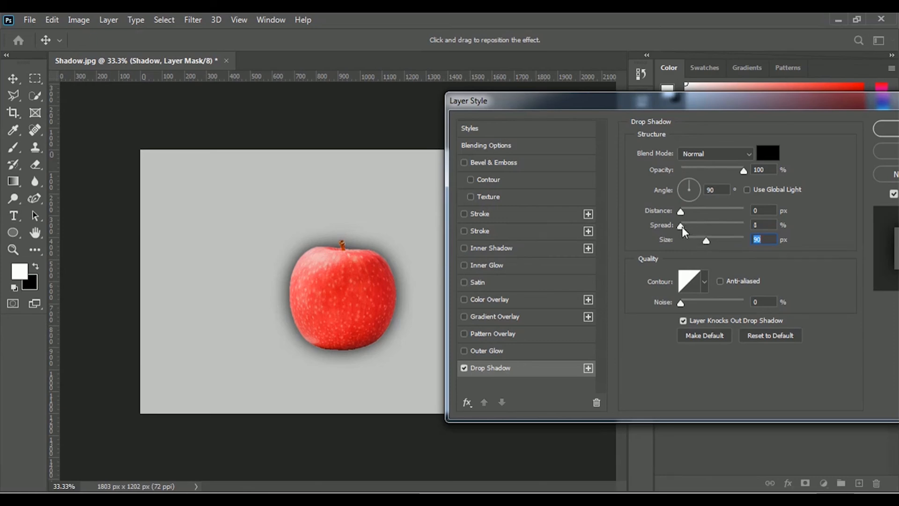
left_click_drag(682, 227, 712, 228)
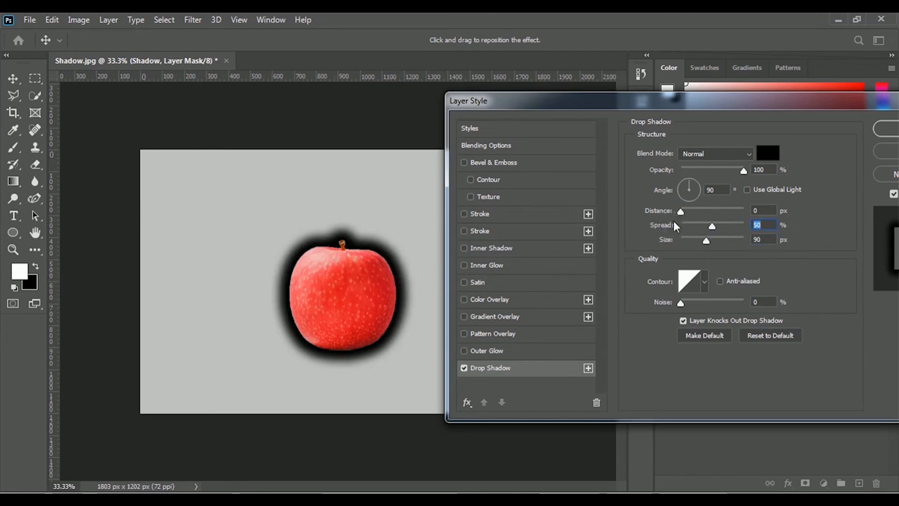
Step: Give the drop shadow 65 px distance, 60% opacity and a 14° angle falling left
left_click_drag(680, 211, 708, 215)
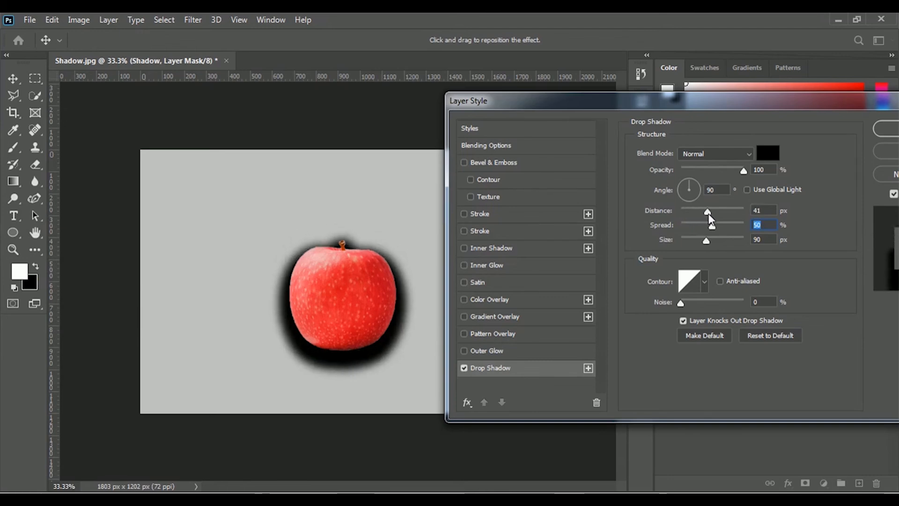
left_click(709, 215)
mouse_move(709, 212)
left_mouse_down()
mouse_move(741, 210)
mouse_move(719, 216)
left_mouse_up()
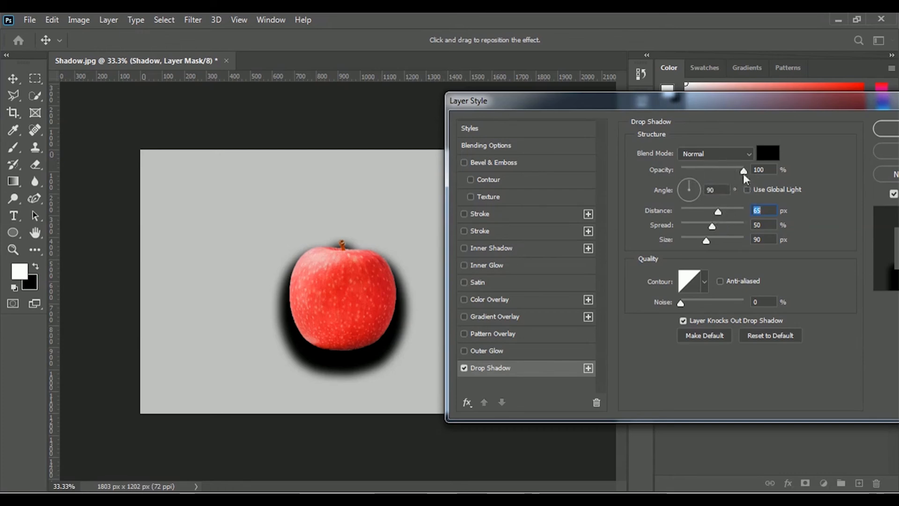
left_click_drag(743, 170, 727, 173)
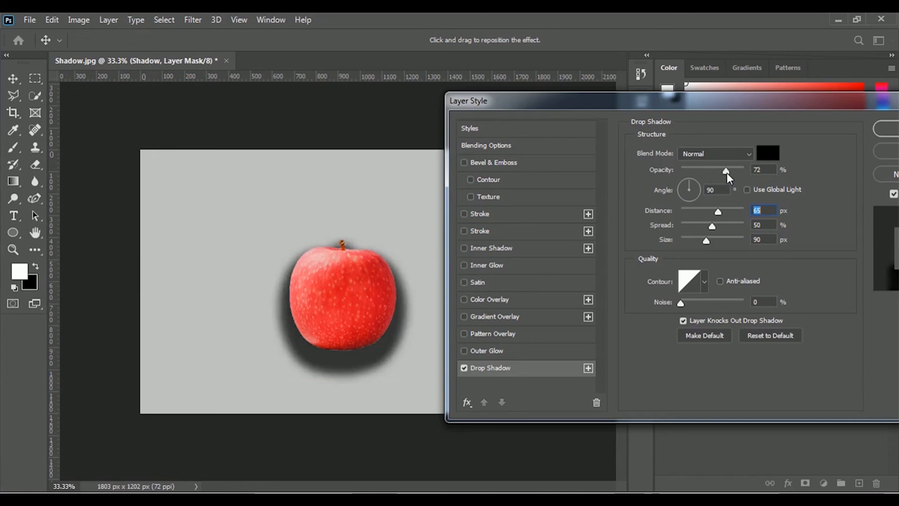
left_click_drag(727, 173, 720, 174)
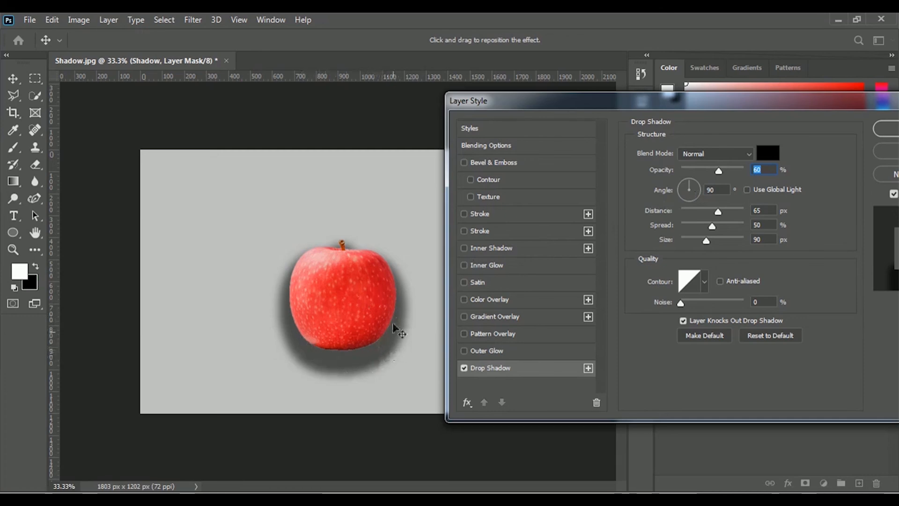
left_click(697, 188)
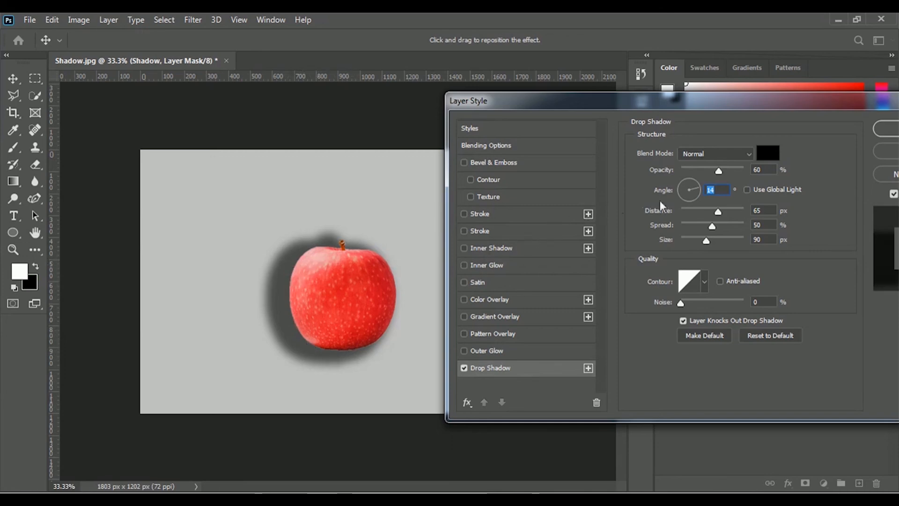
Step: Set the shadow angle to 90° so it falls straight down, with 24 px size and 100% spread
left_click(692, 195)
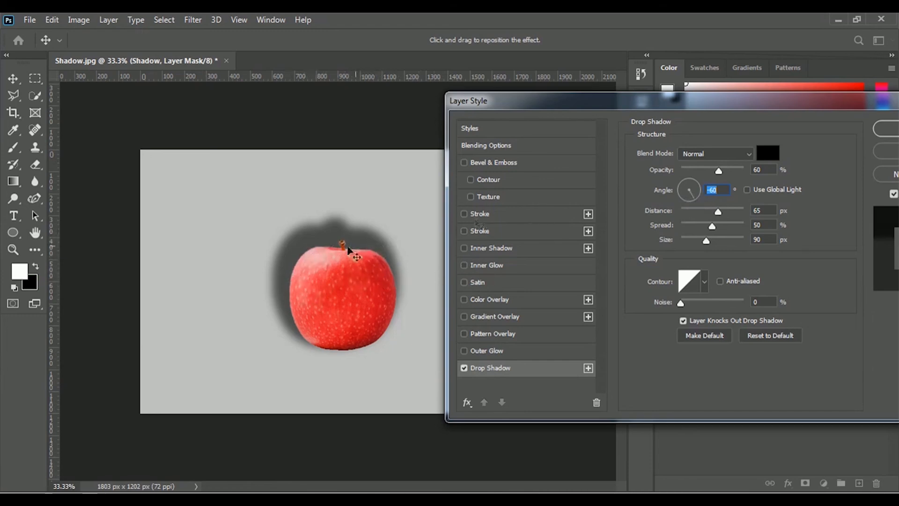
left_click(680, 187)
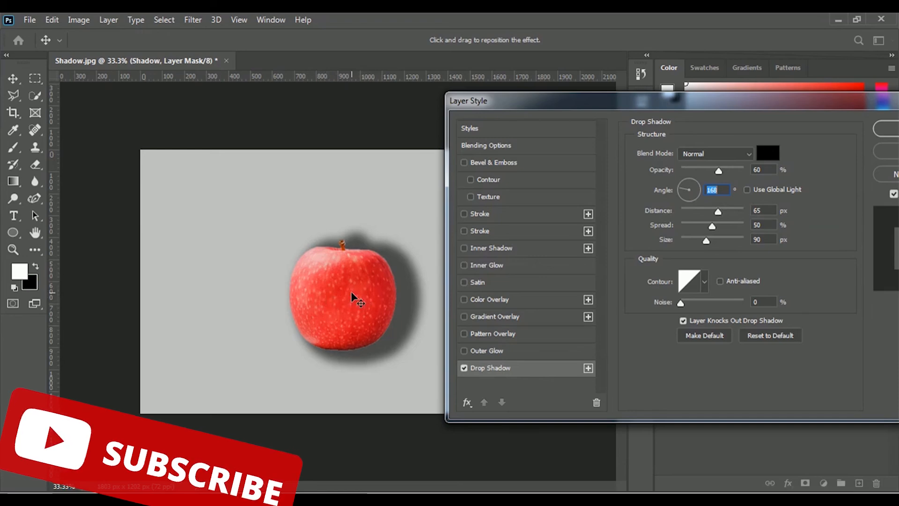
left_click(690, 185)
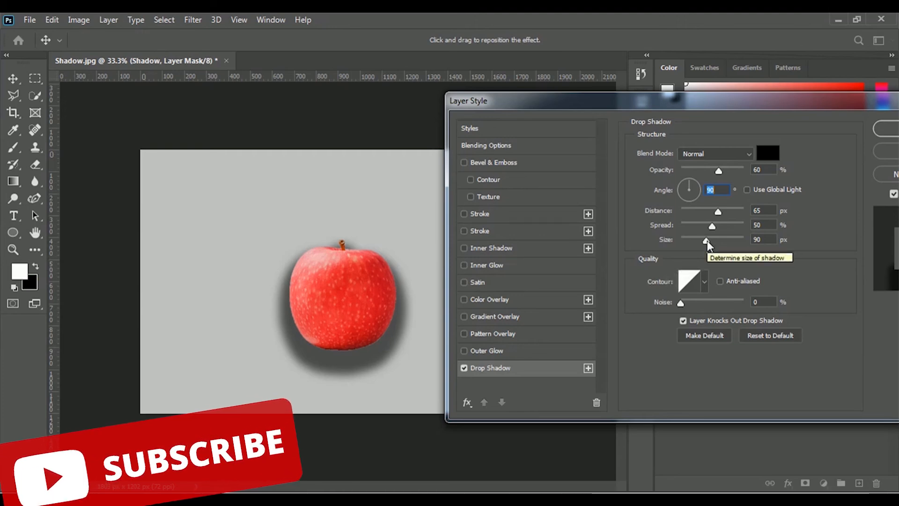
left_click_drag(708, 240, 753, 229)
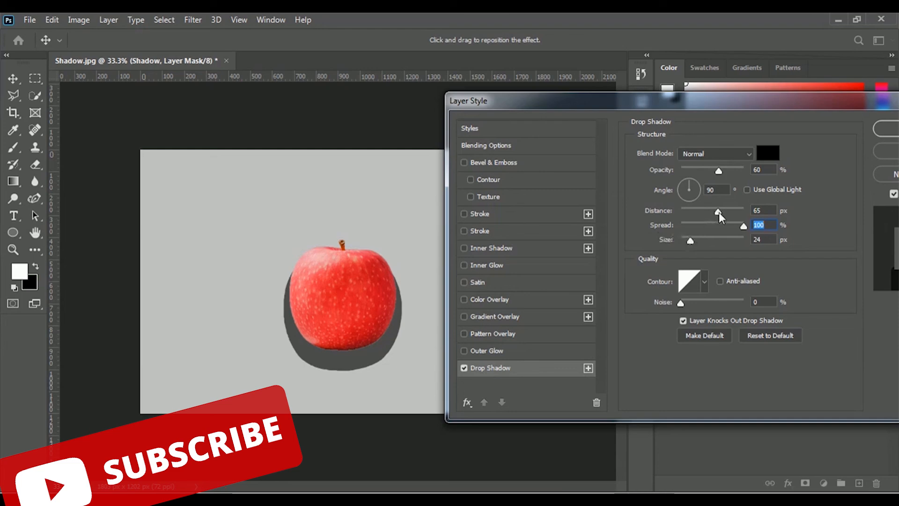
Step: Soften the shadow to 44 px distance, 92 px size and 23% spread, and move the Layer Style dialog left
left_click_drag(718, 213, 737, 212)
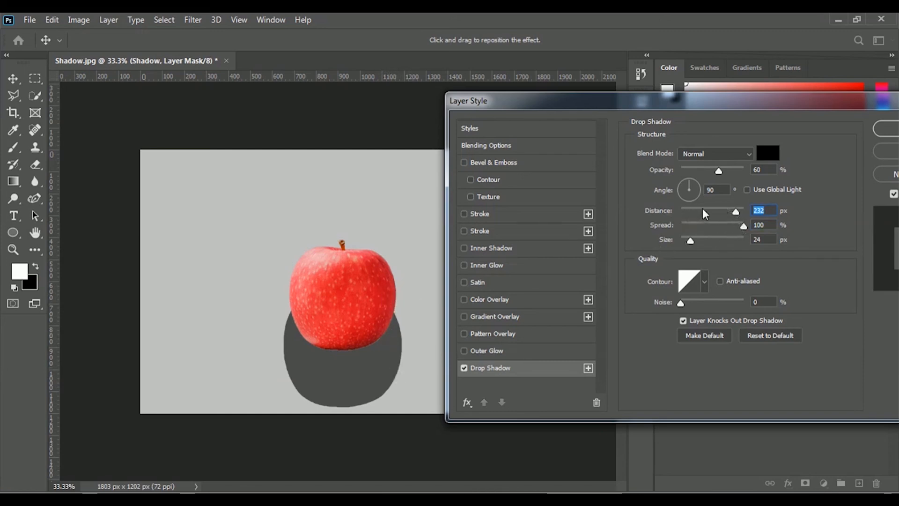
left_click_drag(710, 210, 699, 227)
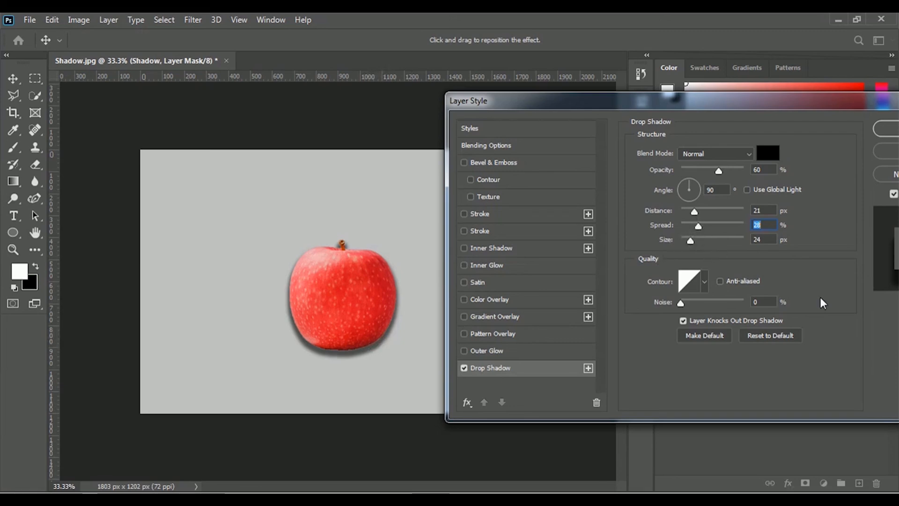
left_click_drag(696, 213, 710, 211)
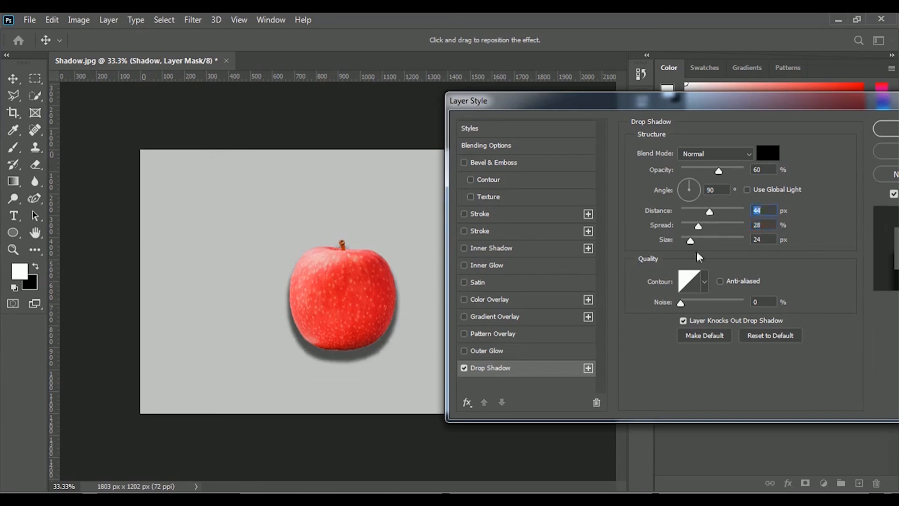
left_click_drag(690, 241, 709, 240)
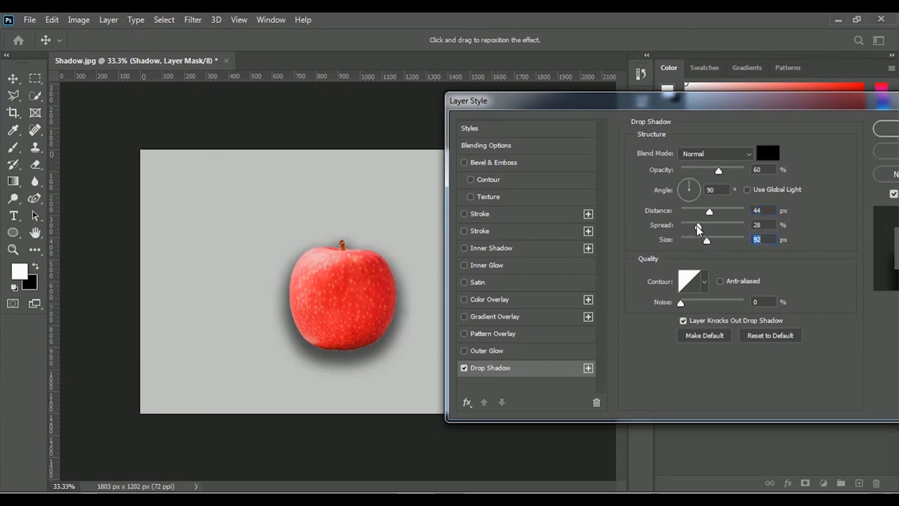
left_click_drag(699, 226, 696, 226)
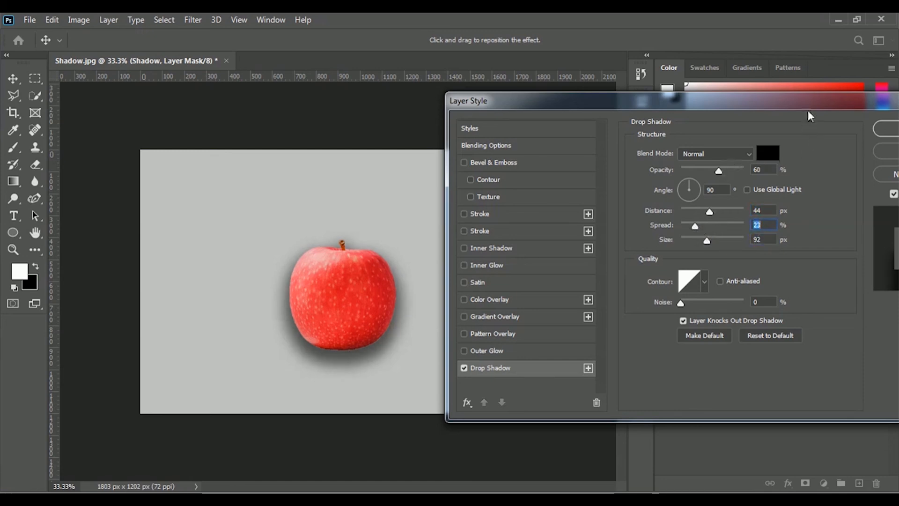
left_click_drag(797, 101, 659, 97)
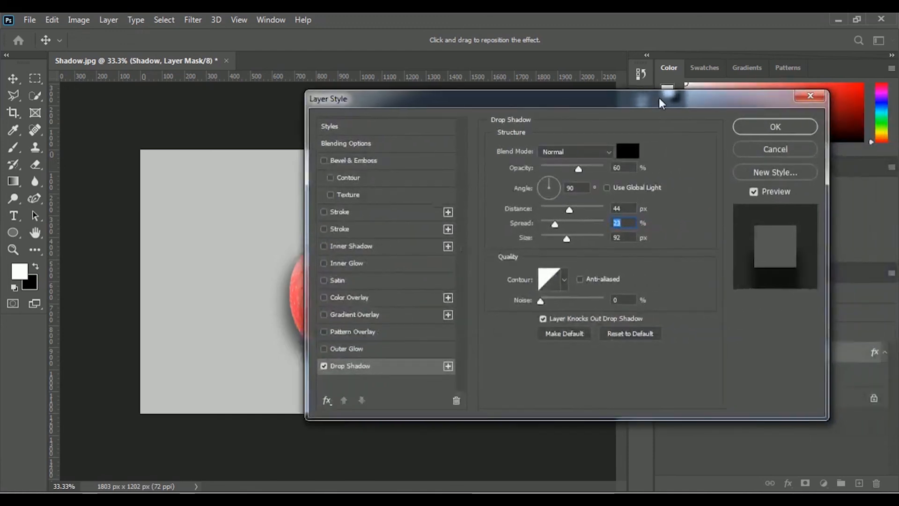
Step: Confirm the drop shadow, then hide and reshow the effect on the Shadow layer to compare
left_click(744, 130)
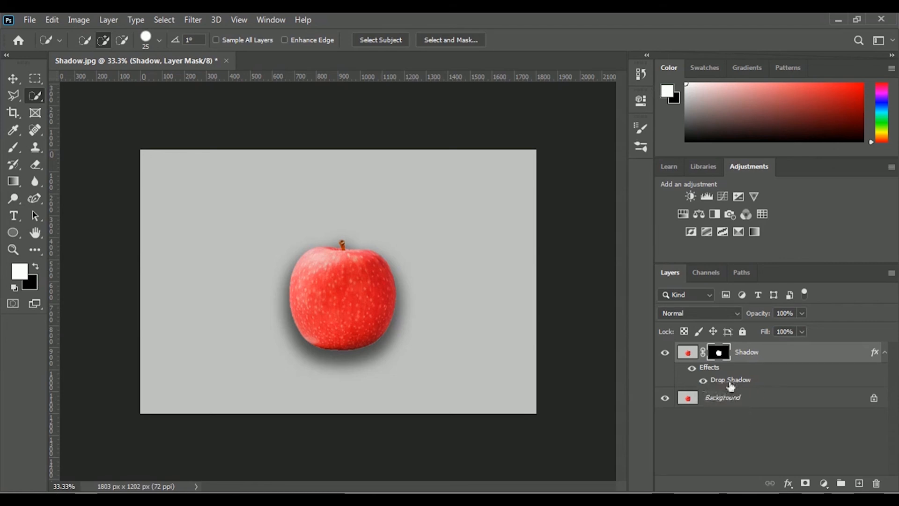
left_click(703, 380)
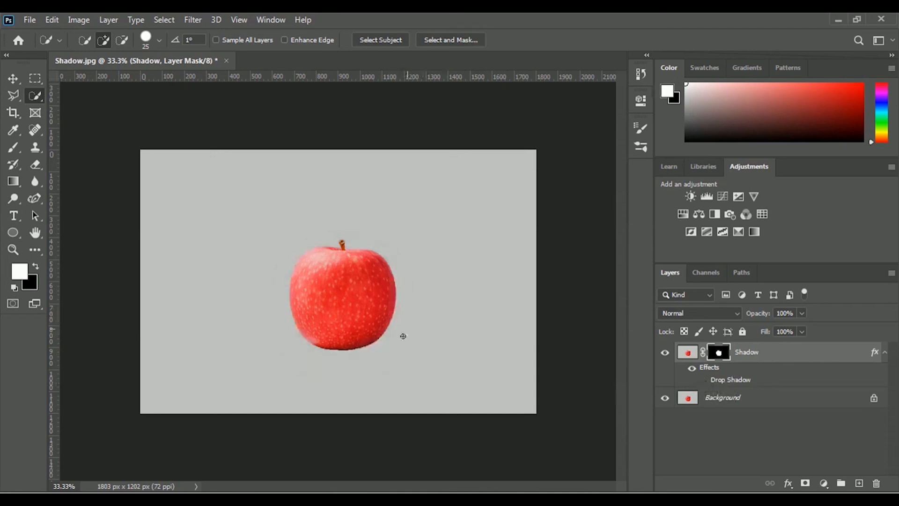
left_click(703, 380)
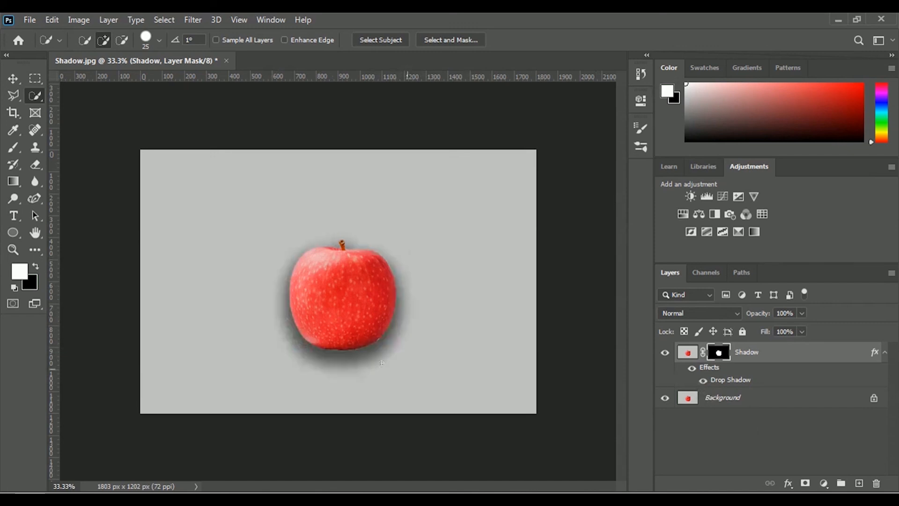
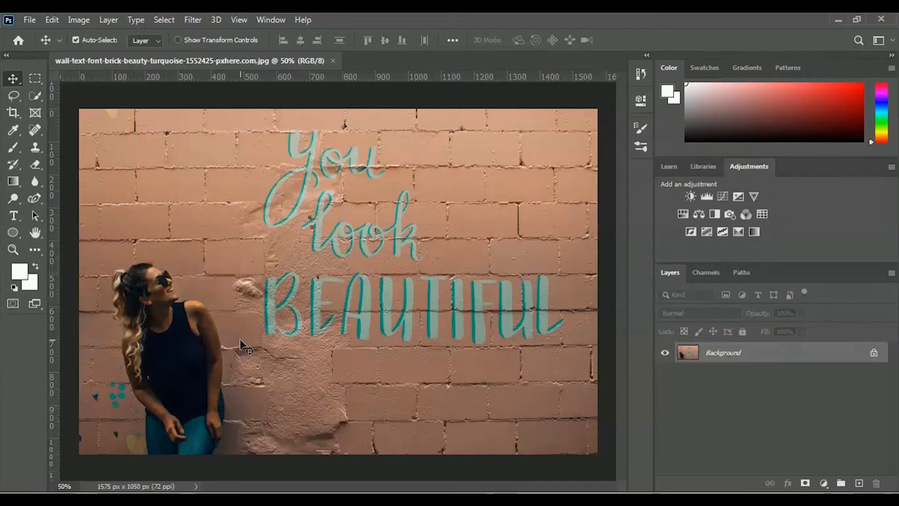
Step: Draw a loose Lasso outline around the woman leaning on the brick wall, reaching the bottom edge
left_click(13, 96)
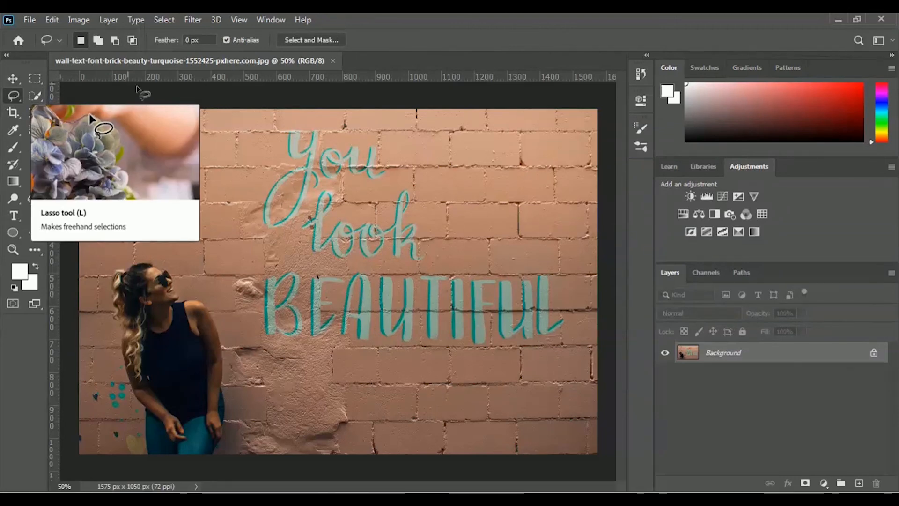
mouse_move(223, 456)
left_mouse_down()
mouse_move(235, 381)
mouse_move(227, 328)
mouse_move(206, 290)
mouse_move(154, 251)
mouse_move(108, 255)
left_mouse_up()
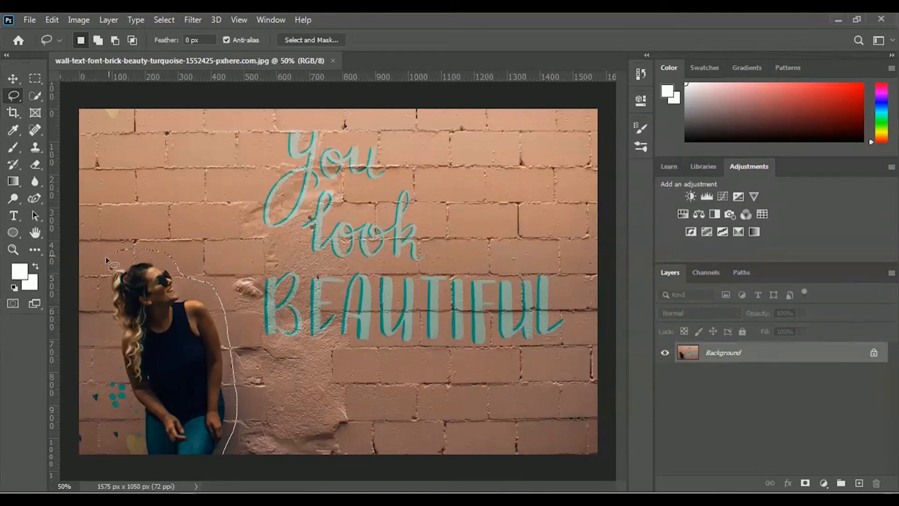
mouse_move(99, 297)
left_mouse_down()
mouse_move(127, 389)
mouse_move(130, 451)
mouse_move(157, 463)
mouse_move(223, 466)
left_mouse_up()
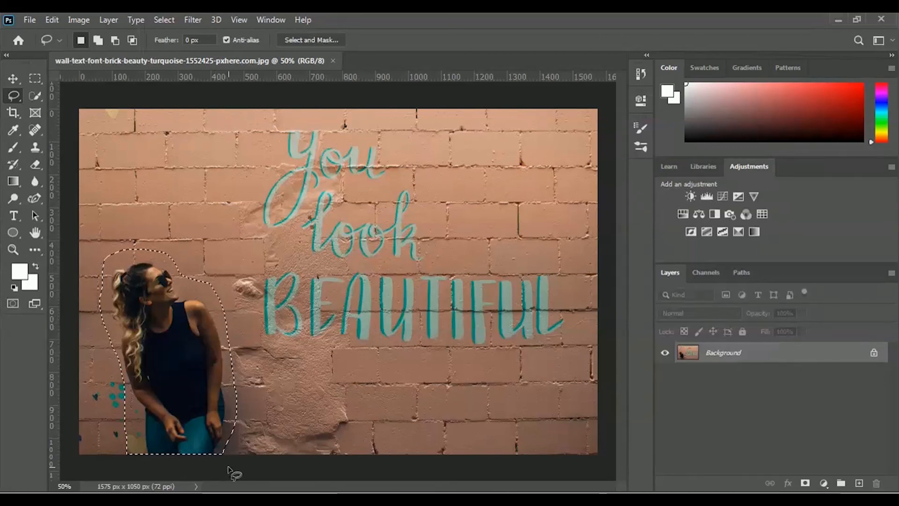
left_click(49, 22)
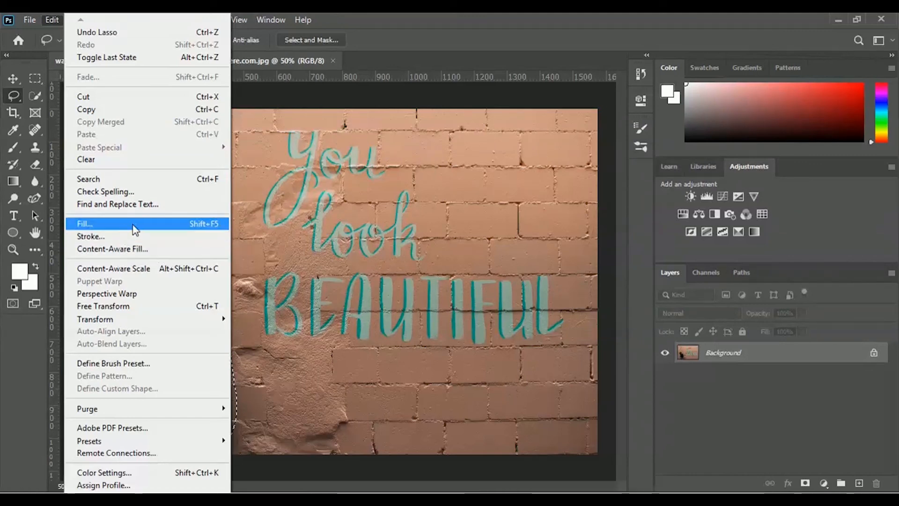
Step: Remove the woman with Content-Aware Fill, with Output To set to New Layer
left_click(174, 252)
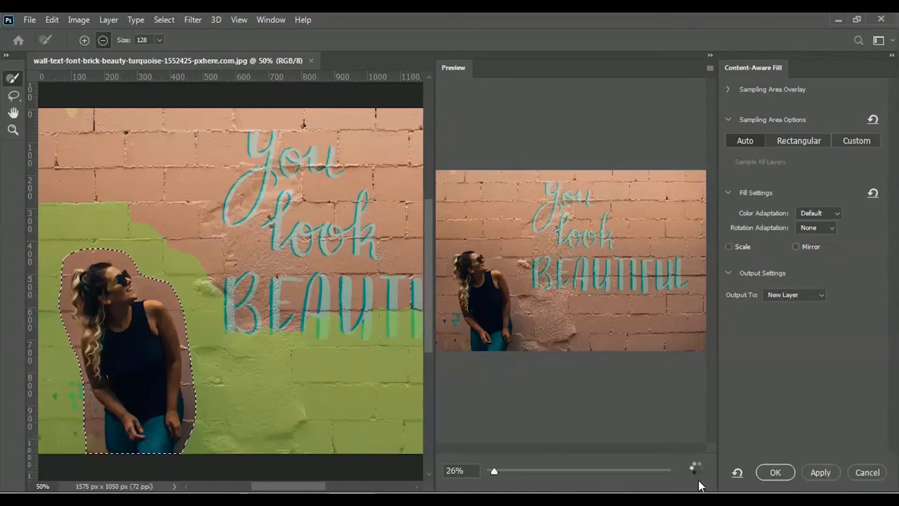
scroll(527, 394, "up", 5)
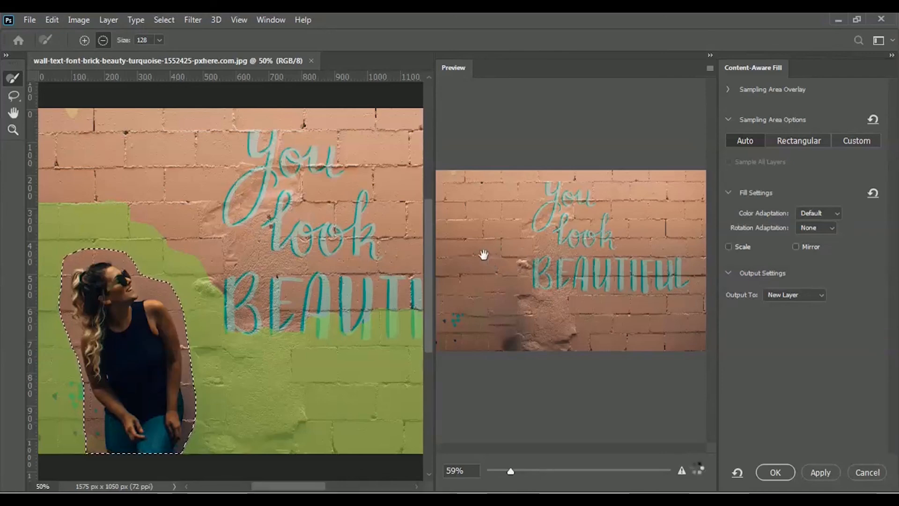
scroll(480, 255, "down", 5)
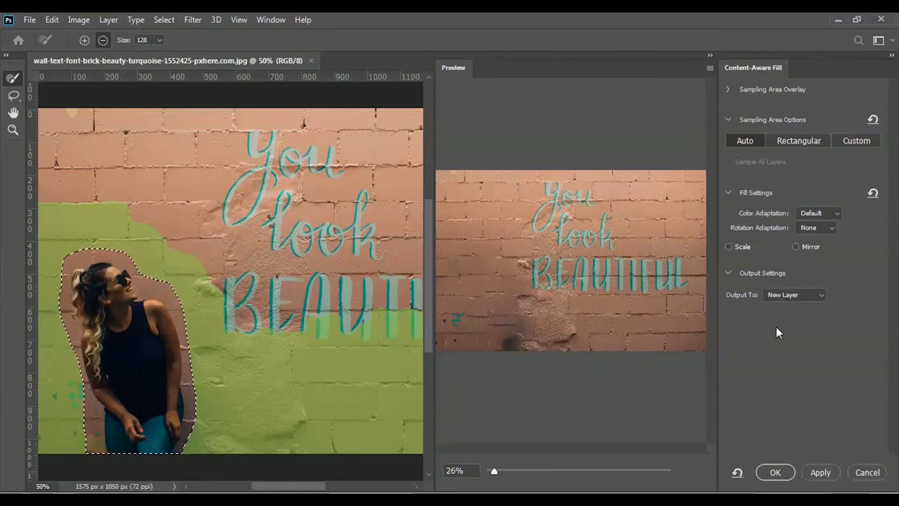
left_click(794, 297)
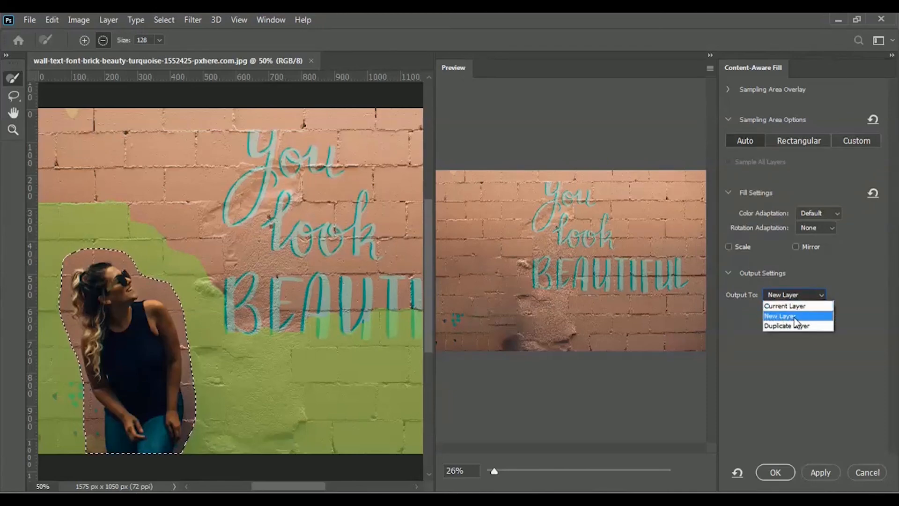
left_click(795, 317)
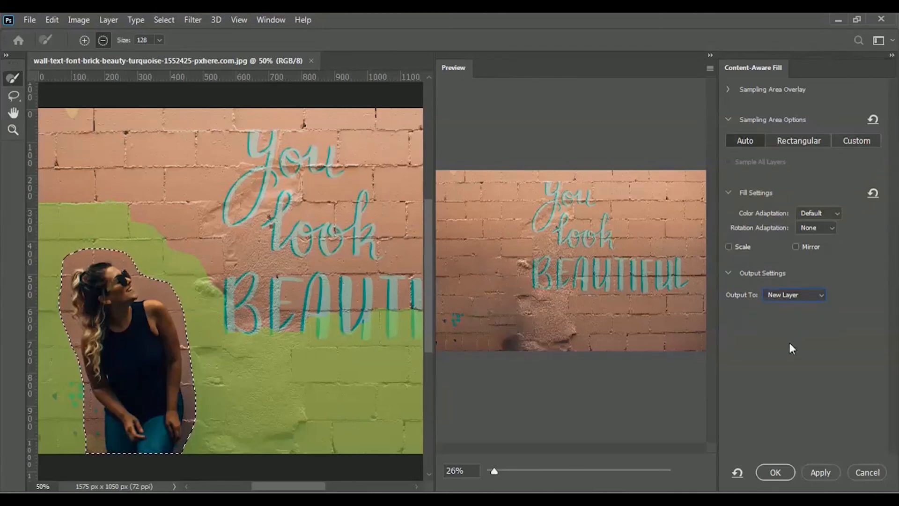
left_click(781, 473)
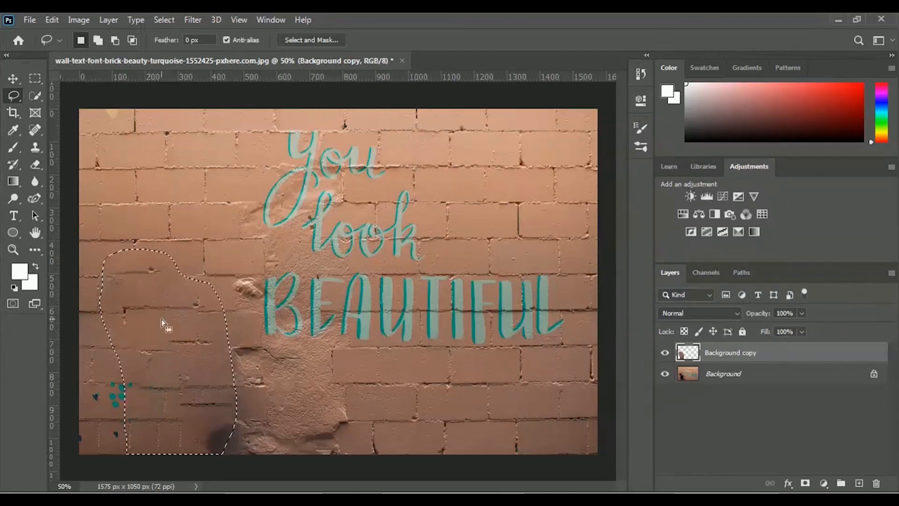
Step: Deselect, toggle the Background copy layer off and on to compare, then select Background
left_click(179, 343)
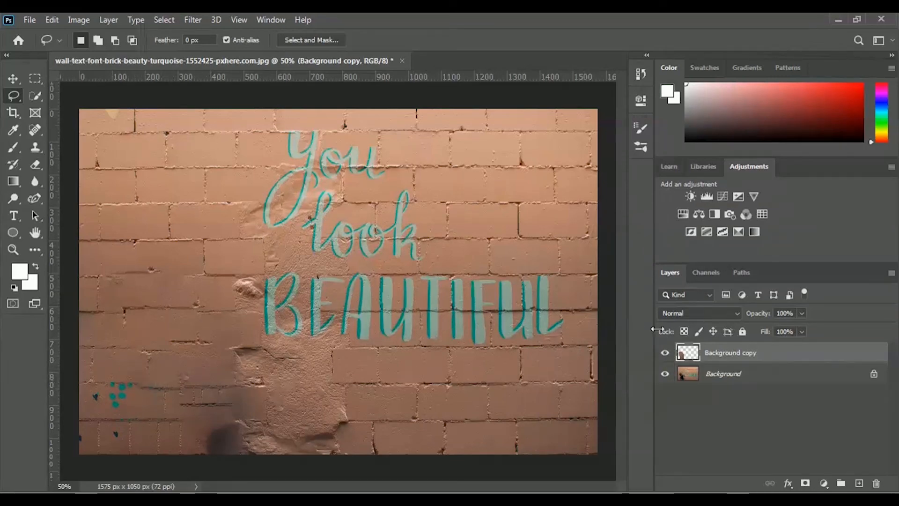
left_click(665, 354)
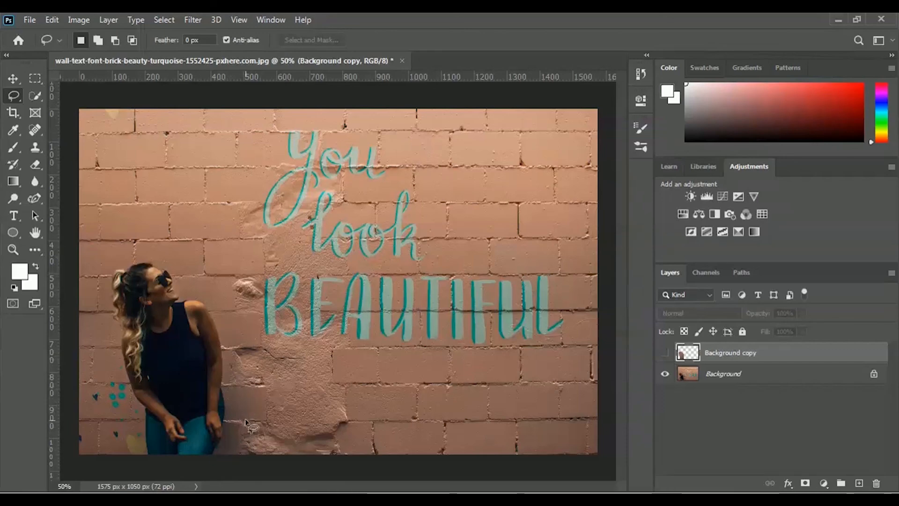
left_click(665, 352)
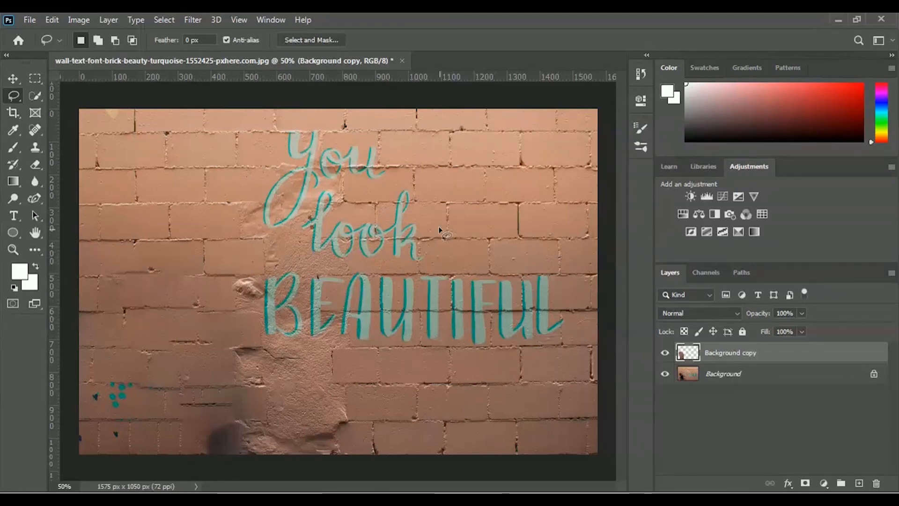
left_click(733, 381)
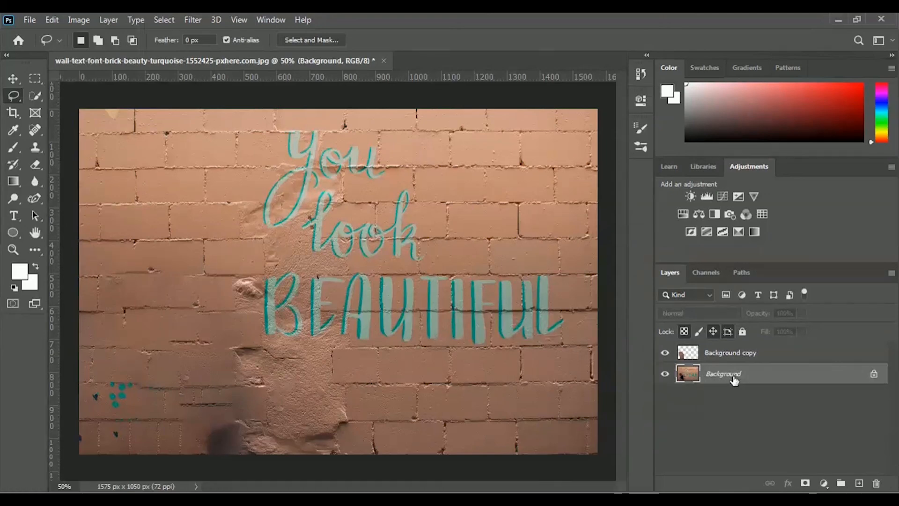
Step: Lasso the 'You look BEAUTIFUL' lettering and Content-Aware Fill it onto a new layer
mouse_move(285, 125)
left_mouse_down()
mouse_move(258, 212)
mouse_move(262, 243)
left_mouse_up()
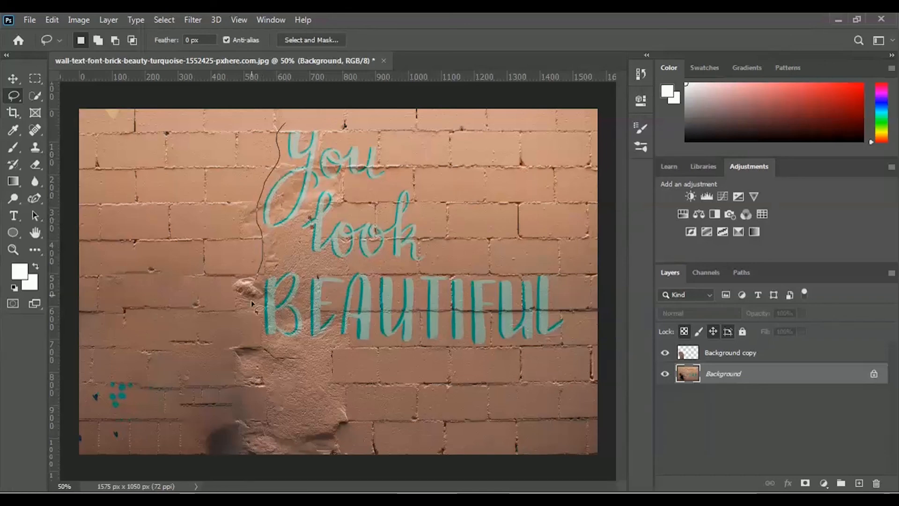
mouse_move(263, 349)
left_mouse_down()
mouse_move(431, 374)
mouse_move(527, 362)
mouse_move(583, 331)
mouse_move(560, 280)
mouse_move(464, 253)
mouse_move(444, 237)
mouse_move(420, 181)
mouse_move(372, 129)
mouse_move(284, 126)
left_mouse_up()
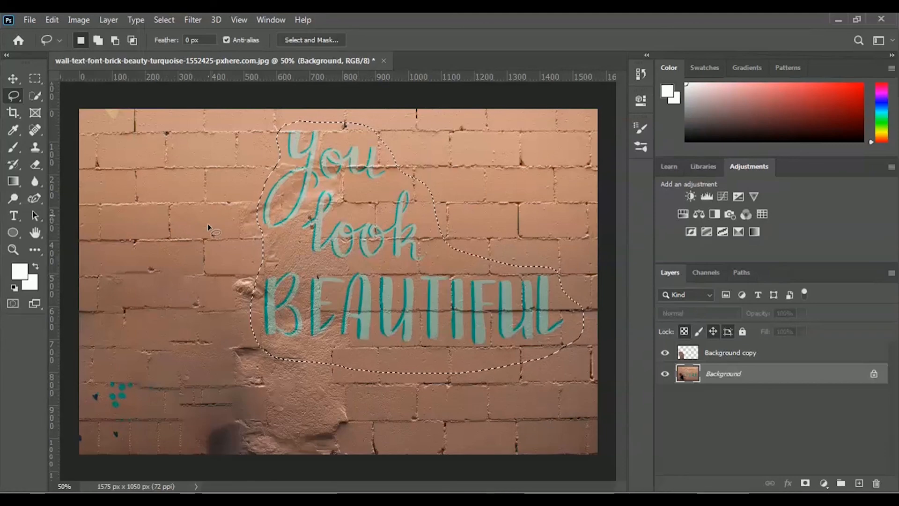
left_click(51, 20)
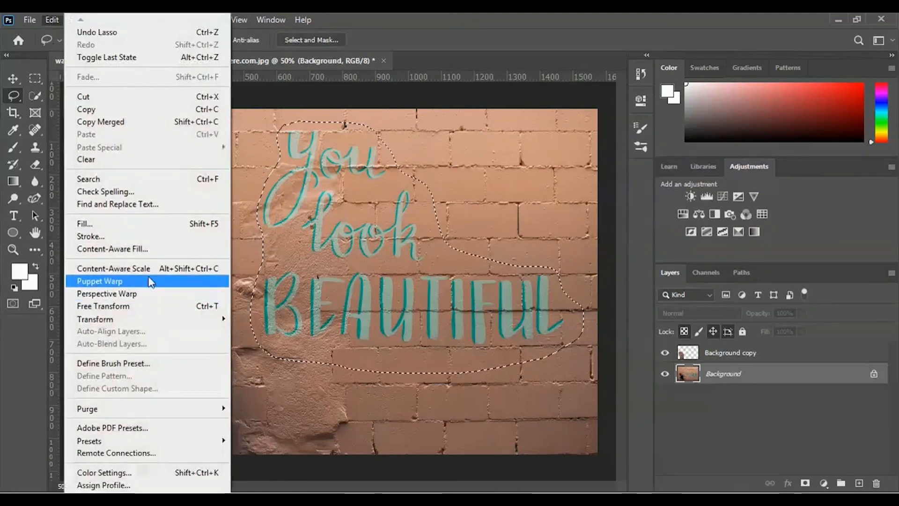
left_click(162, 250)
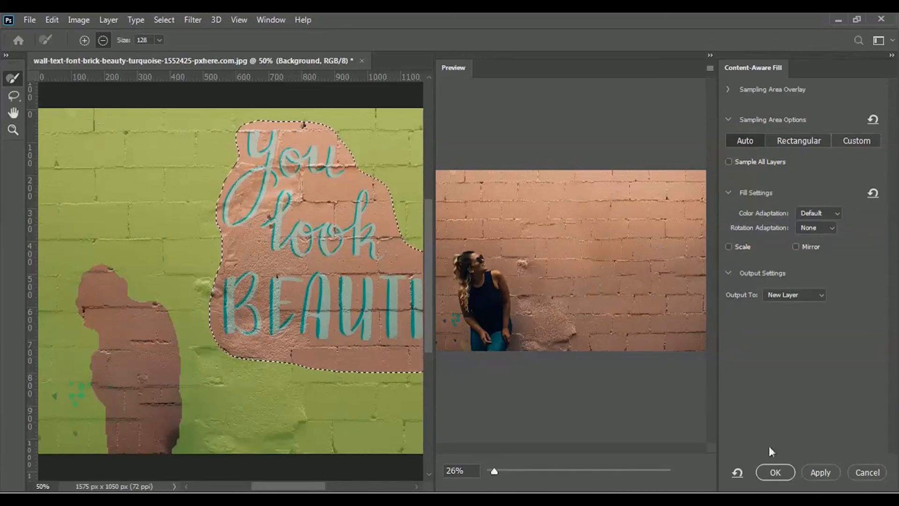
left_click(775, 472)
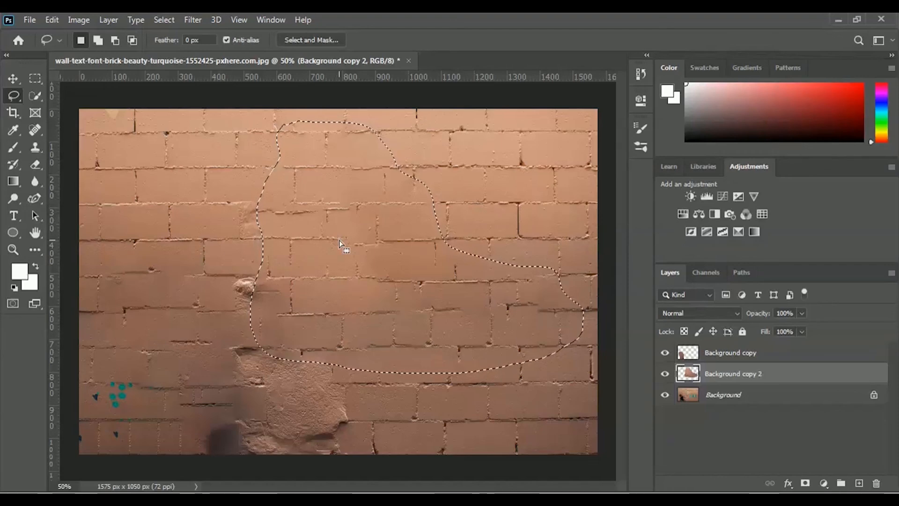
Step: Deselect with Ctrl+D to drop the outline around the former lettering
key("ctrl+d")
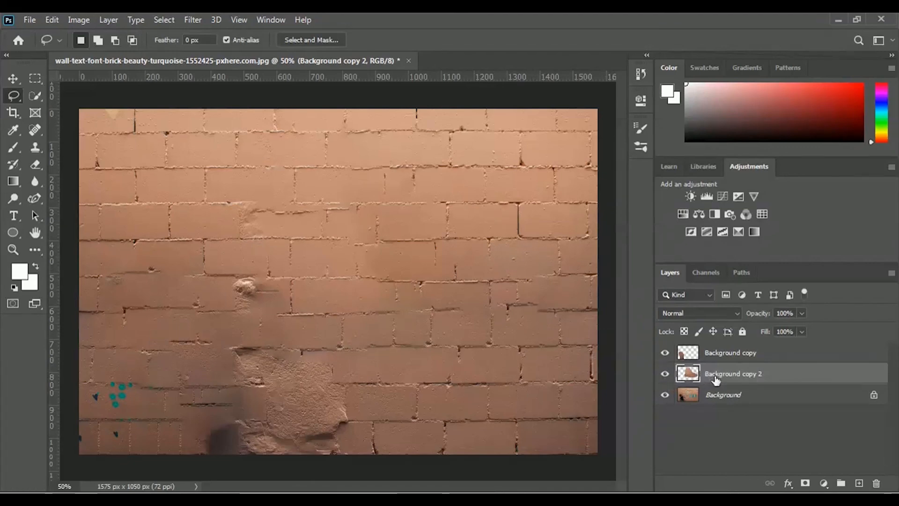
Step: Hide and reshow Background copy 2 and Background copy to compare against the original wall
left_click(665, 375)
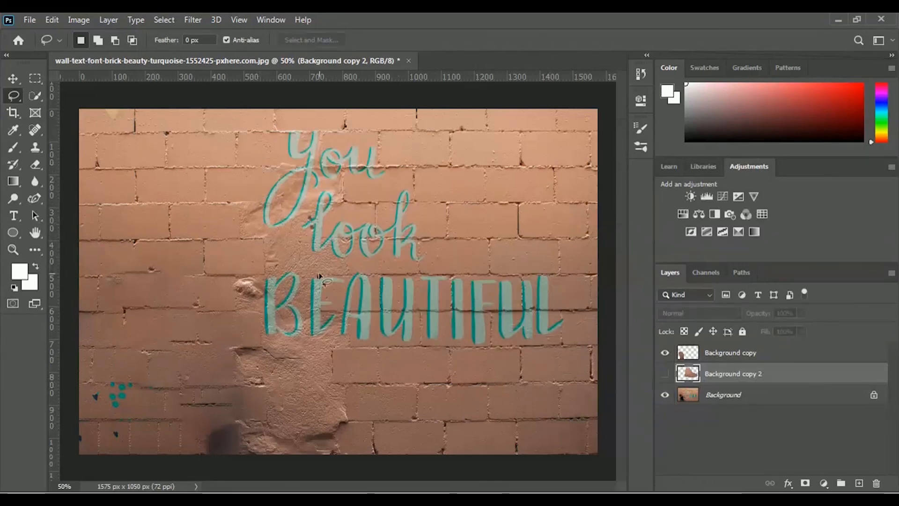
left_click(668, 357)
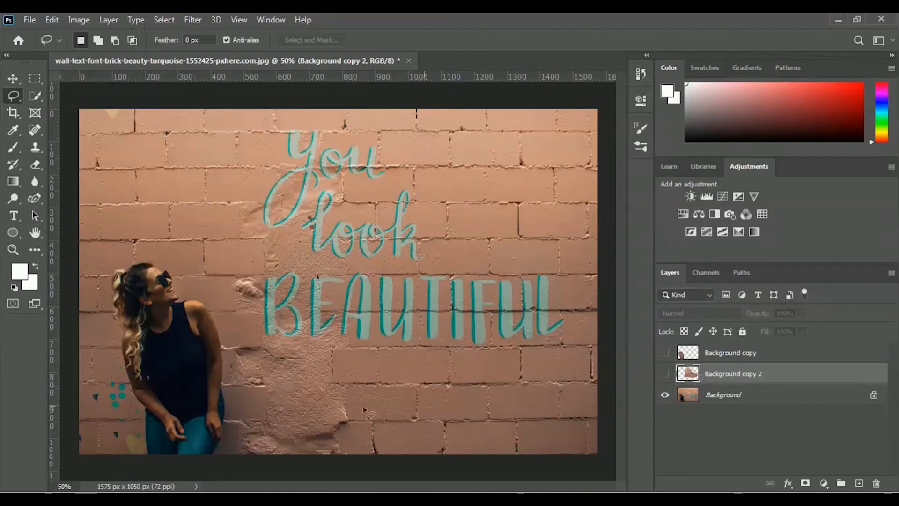
left_click(665, 354)
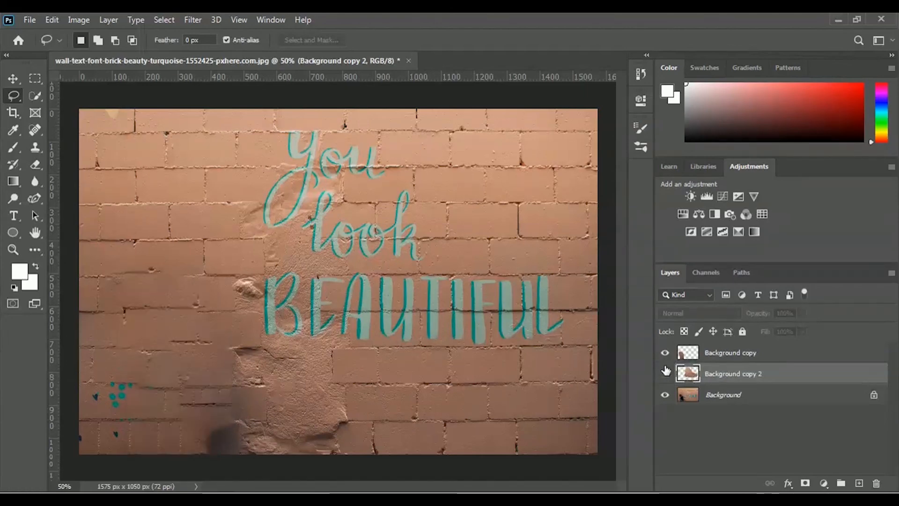
left_click(665, 375)
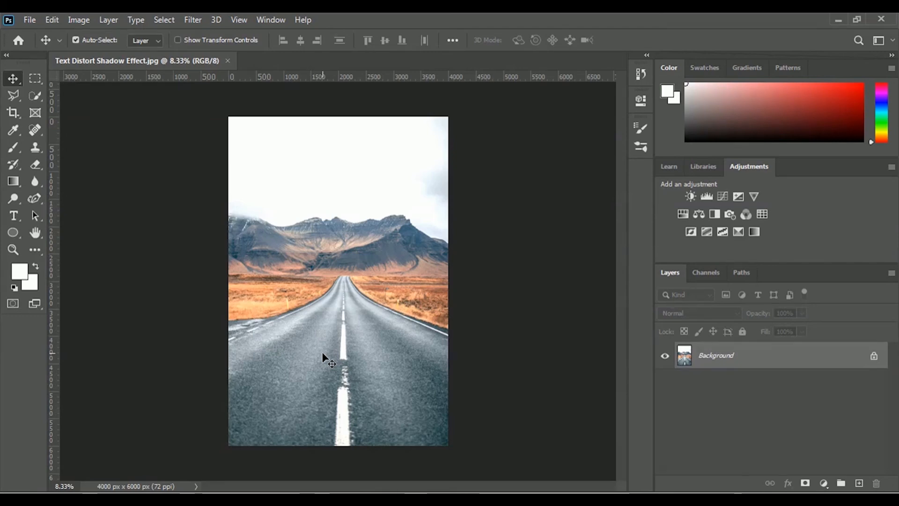
Step: Type 'KOEL' on the road with the Type tool, commit it, and zoom in
left_click(14, 218)
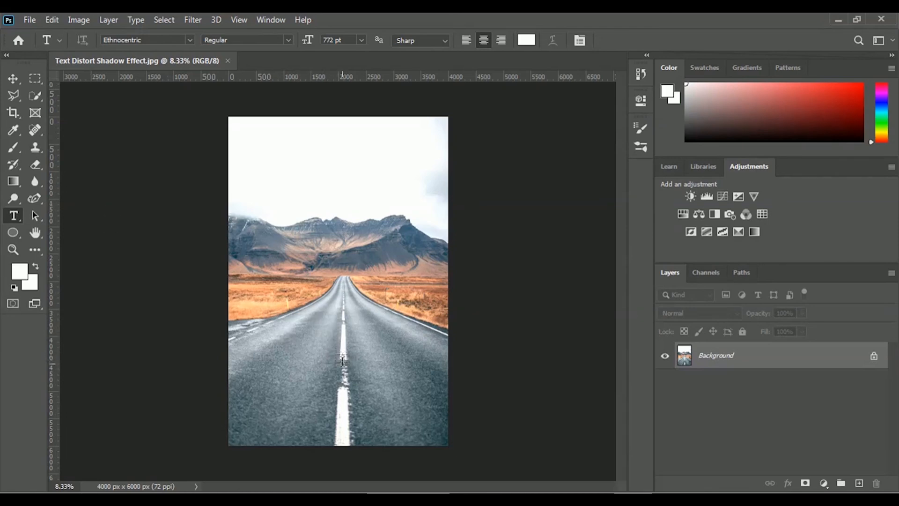
left_click(342, 360)
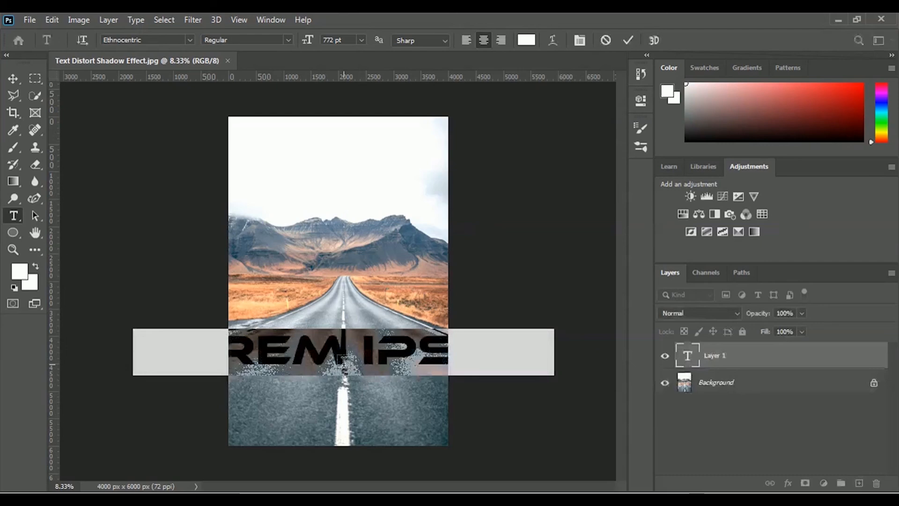
type("KOEL")
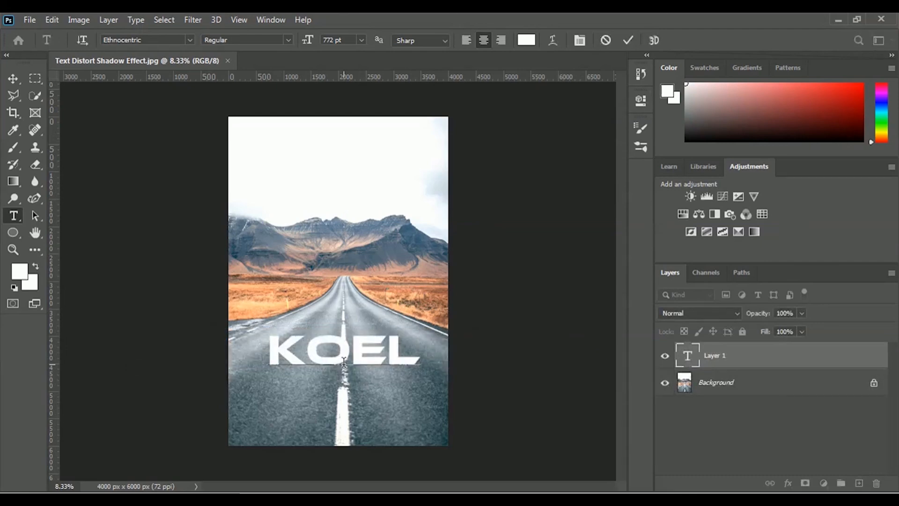
left_click(628, 40)
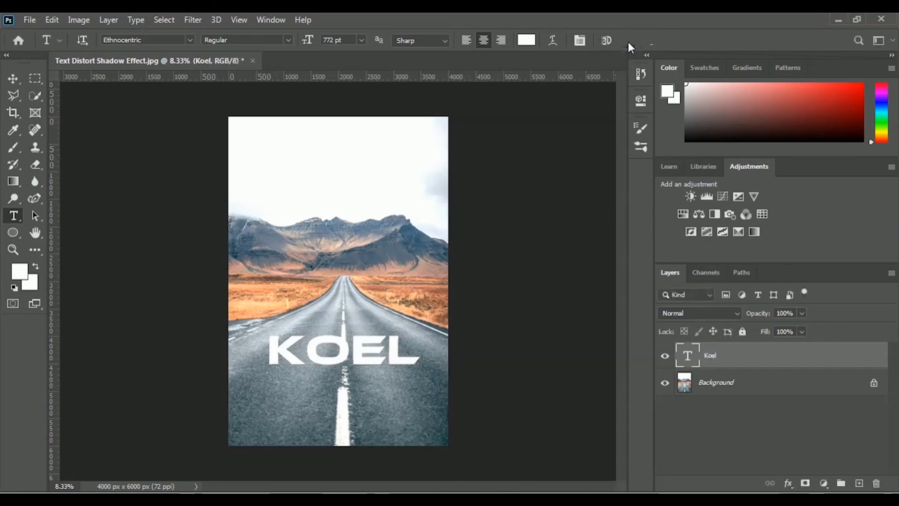
key("ctrl+plus")
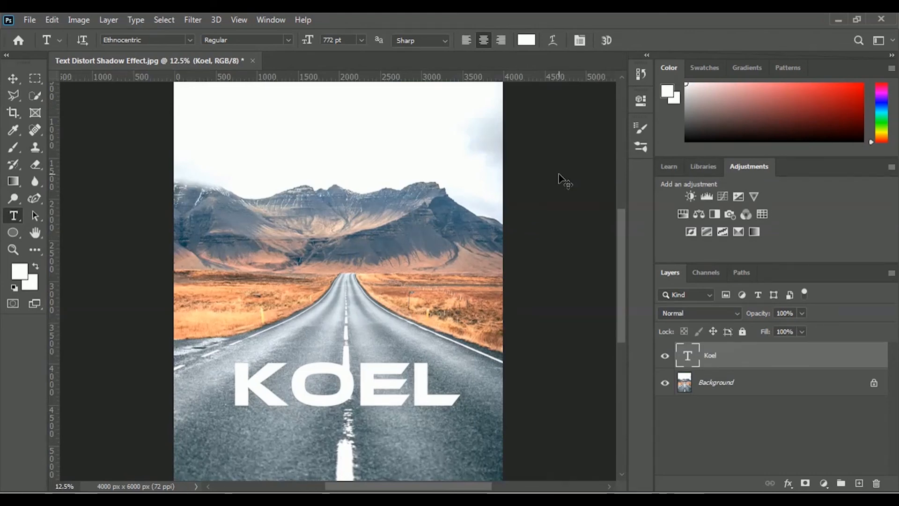
scroll(559, 258, "down", 3)
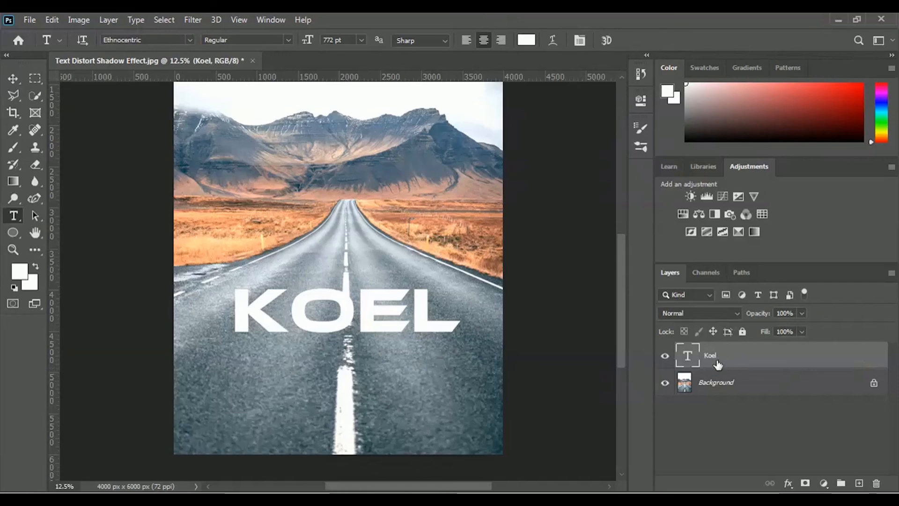
left_click(789, 484)
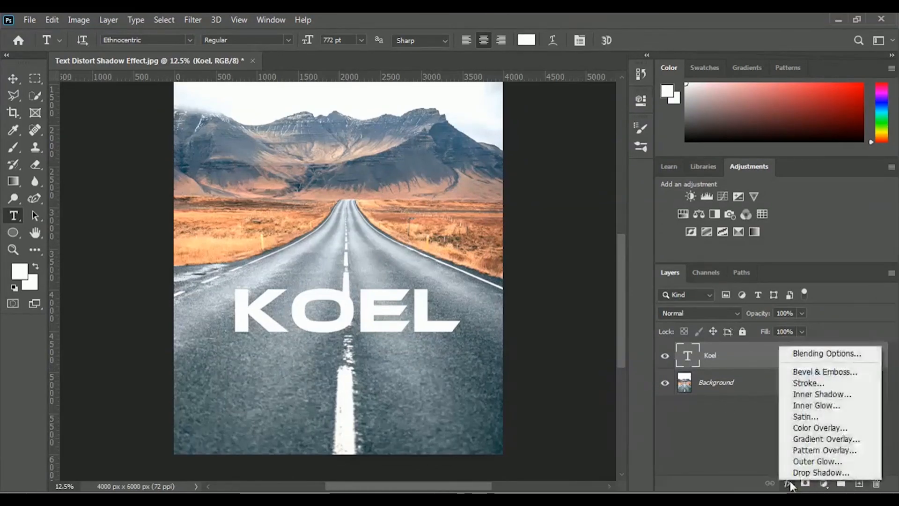
Step: Give the KOEL text a drop shadow with size 43 px, spread 43% and distance 22 px
left_click(860, 474)
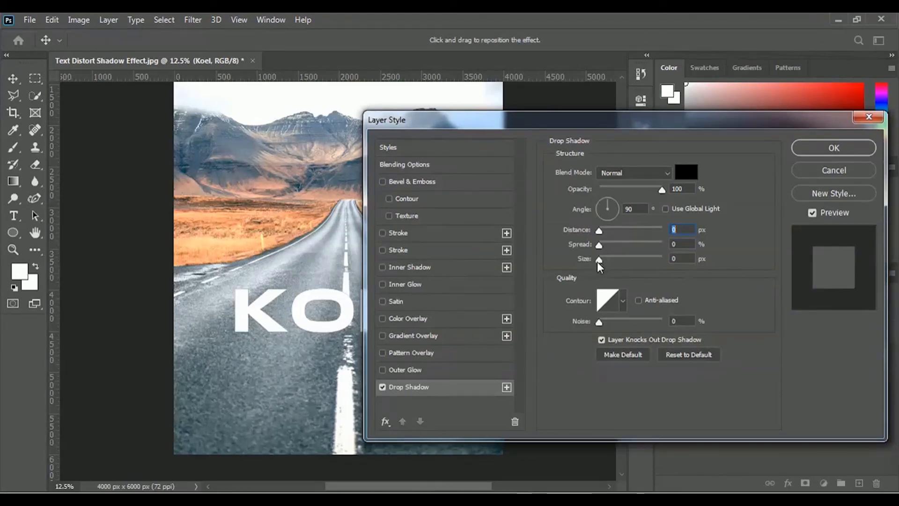
left_click_drag(599, 263, 619, 265)
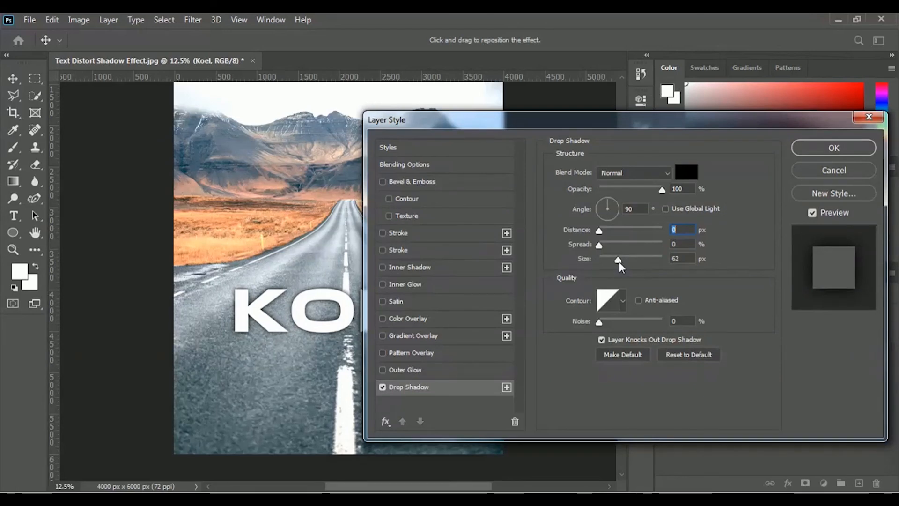
left_click_drag(619, 263, 614, 263)
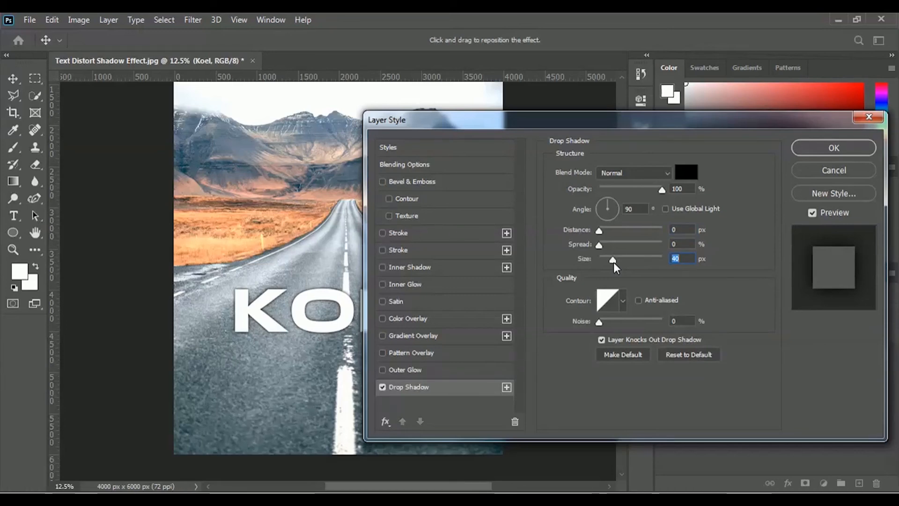
type("43")
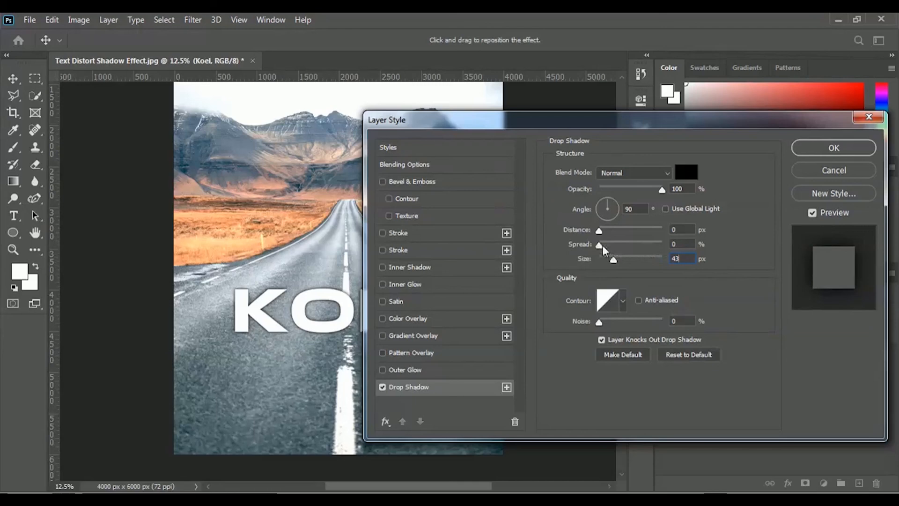
left_click_drag(598, 245, 627, 245)
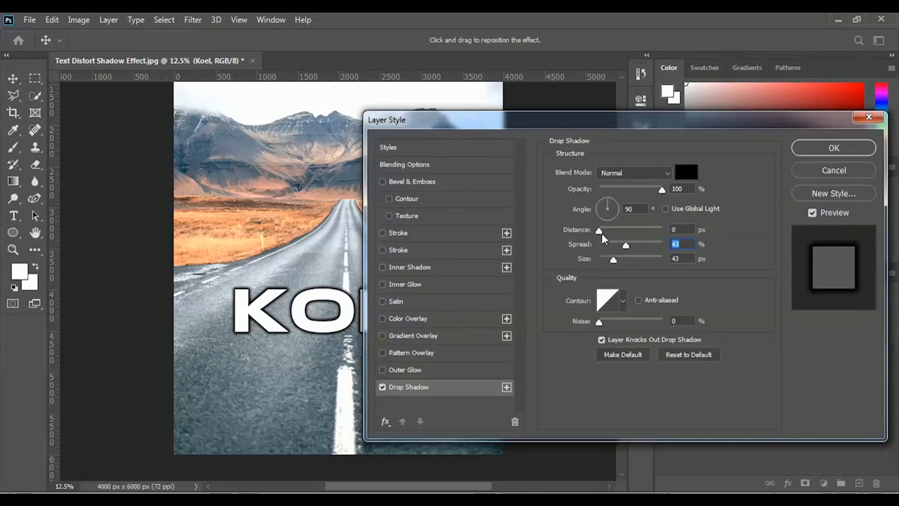
left_click_drag(599, 232, 600, 231)
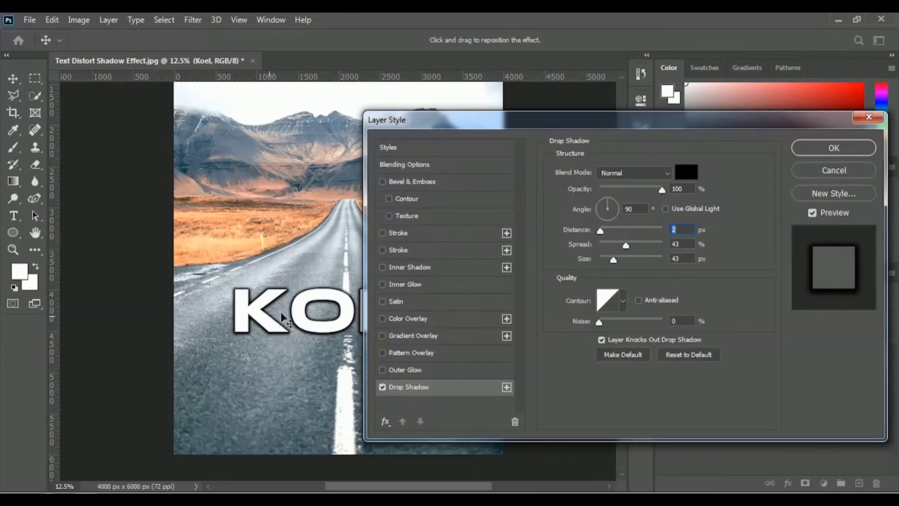
left_click_drag(602, 230, 615, 229)
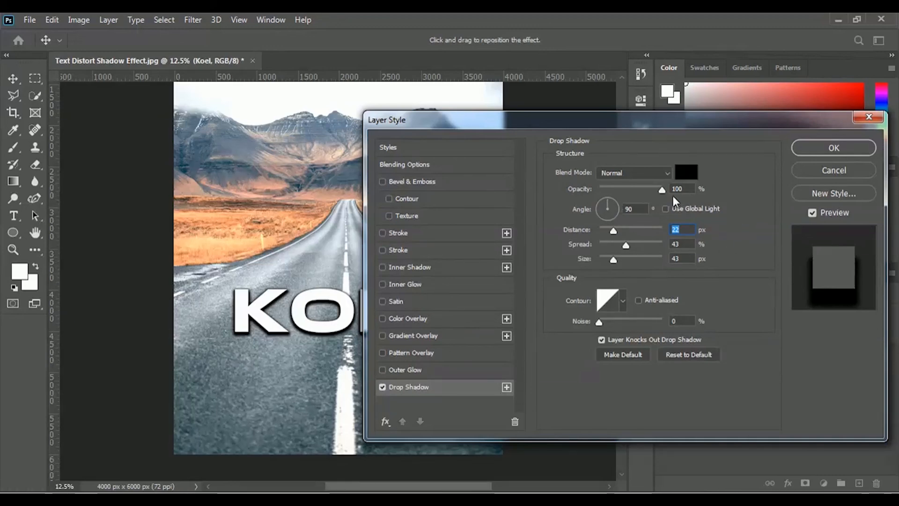
left_click(833, 149)
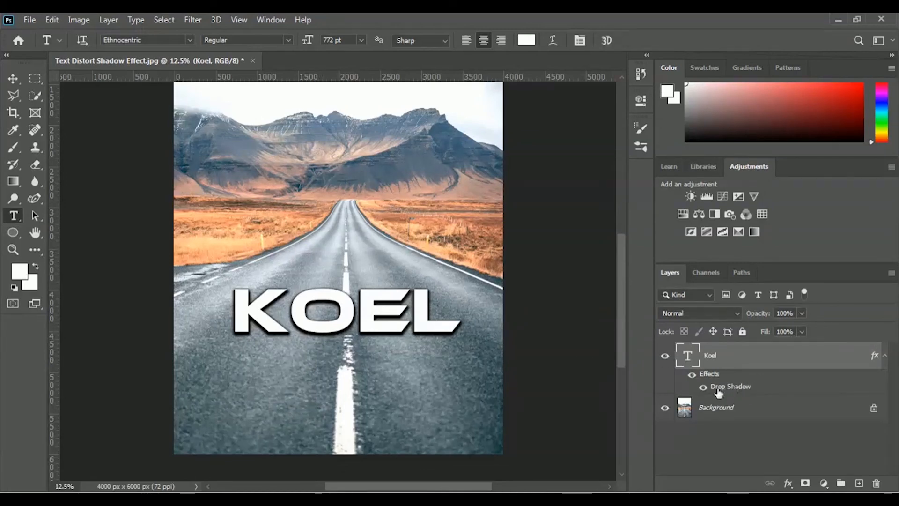
Step: Split the KOEL drop shadow onto its own layer, Koel's Drop Shadow, and select it
right_click(741, 387)
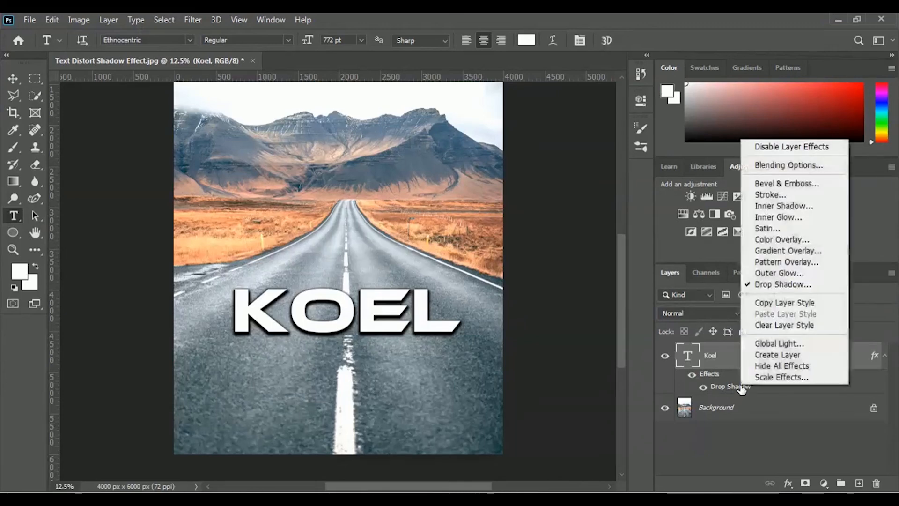
left_click(813, 361)
left_click(392, 206)
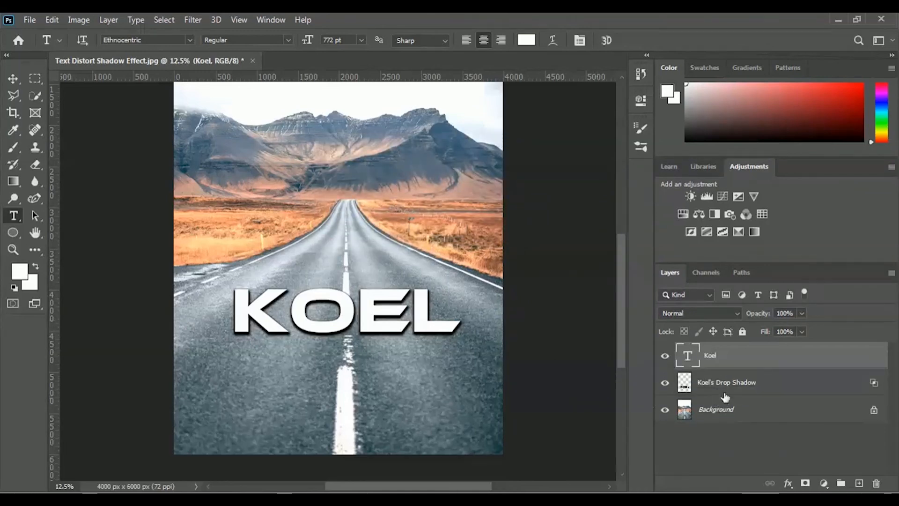
left_click(729, 390)
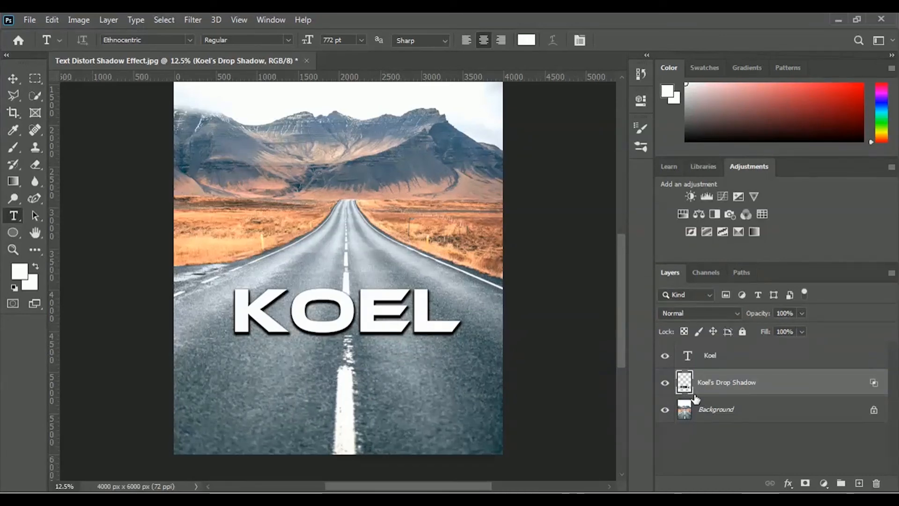
left_click(51, 20)
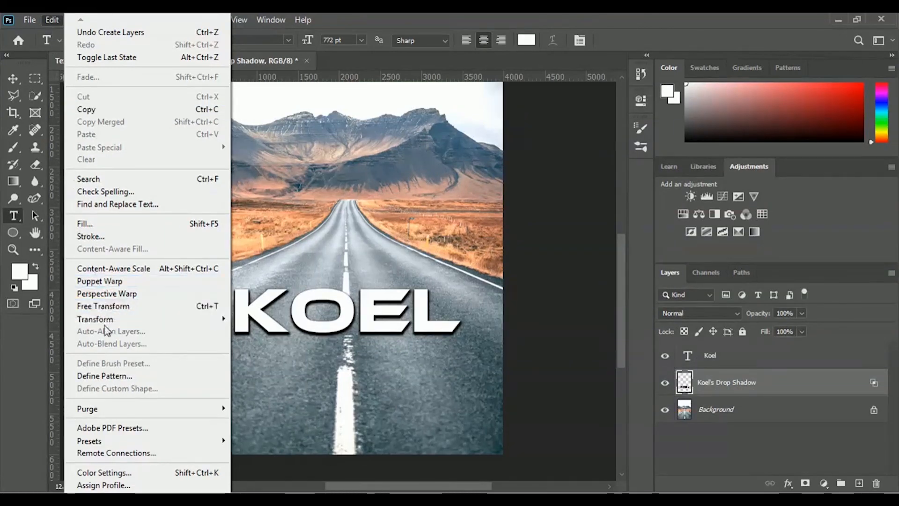
Step: Start a Distort transform and flip the shadow's top edge down below the KOEL text
mouse_move(119, 324)
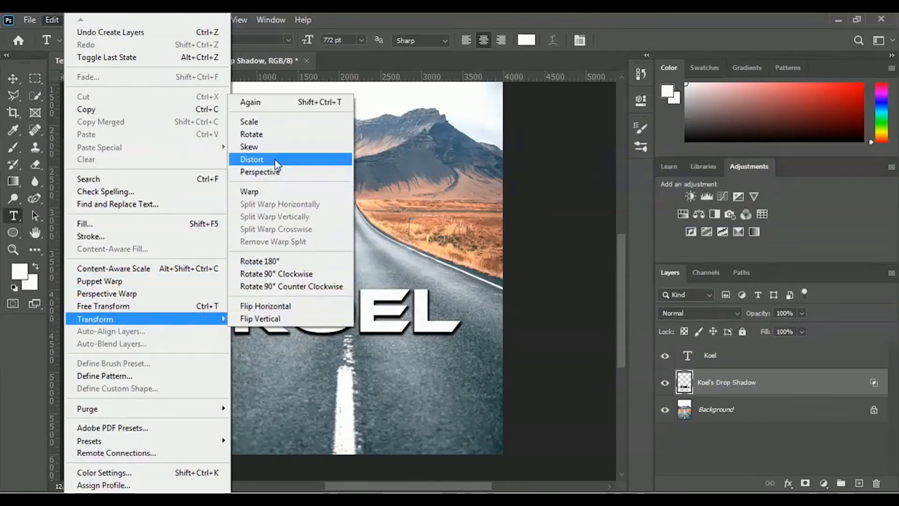
left_click(304, 160)
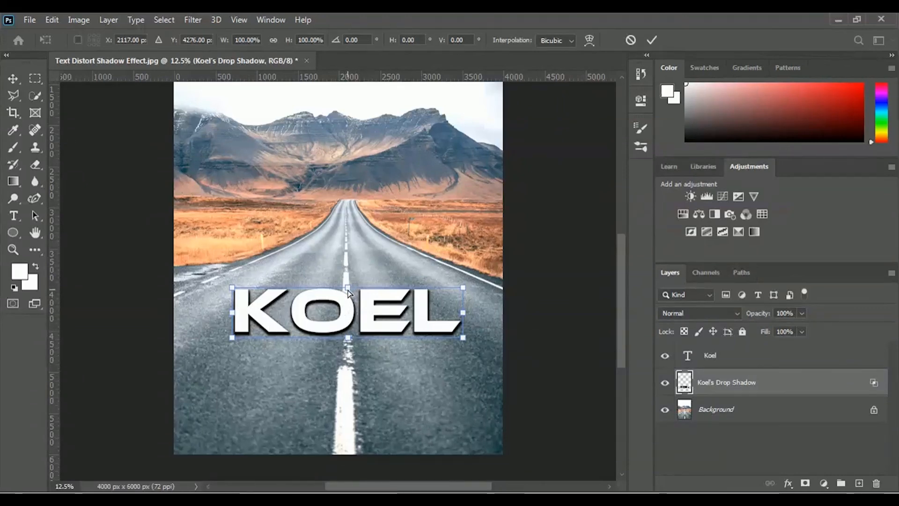
left_click_drag(348, 290, 351, 410)
Step: Pull the shadow's bottom corners outward into a widening perspective, nudge it up, and commit
left_click_drag(468, 407, 532, 425)
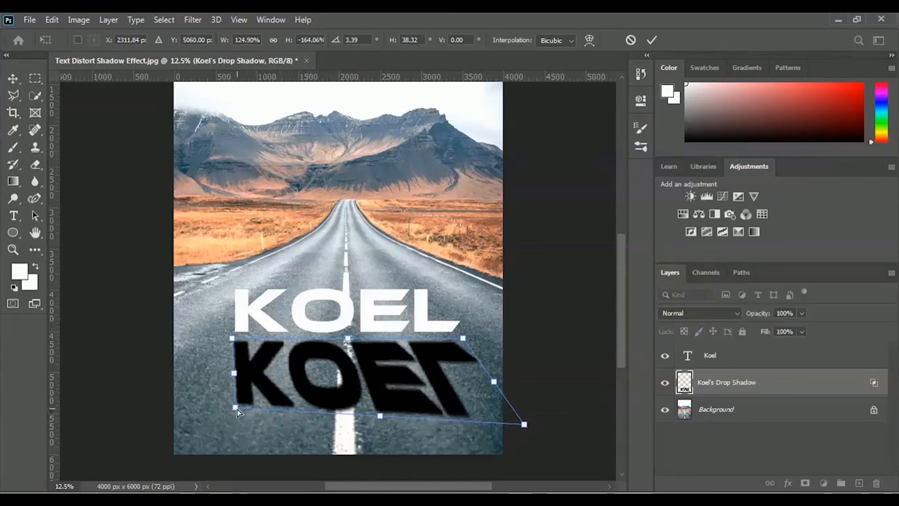
left_click_drag(236, 408, 157, 436)
left_click_drag(524, 428, 575, 440)
left_click_drag(158, 440, 152, 442)
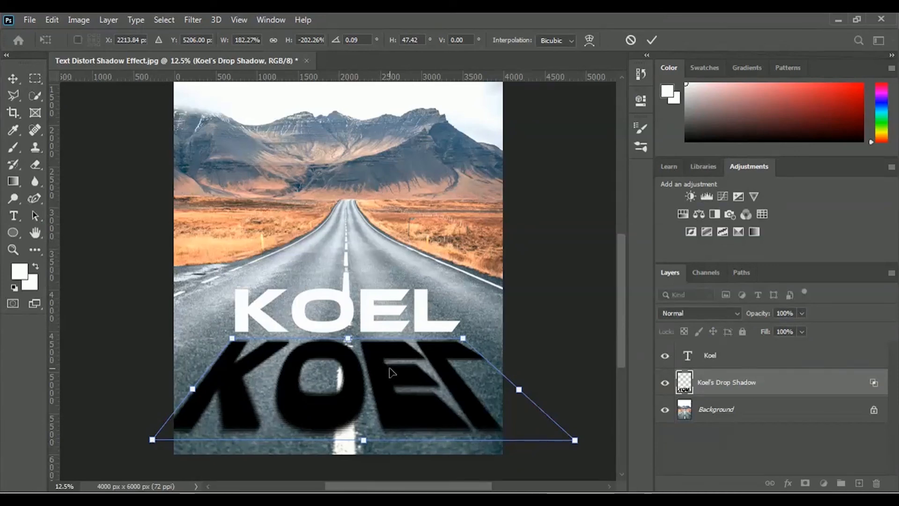
key("shift+Up")
key("shift+Up")
key("shift+Up")
key("shift+Up")
key("shift+Up")
key("shift+Up")
key("shift+Up")
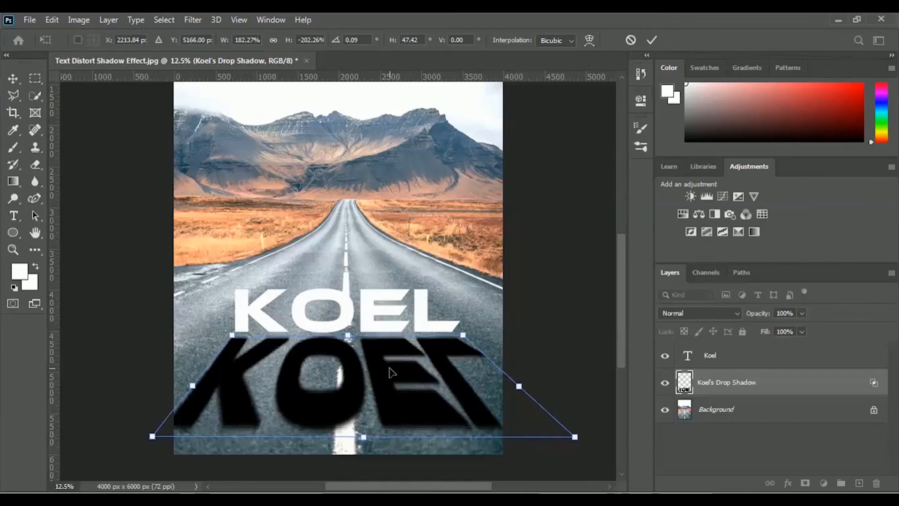
key("Up")
key("Up")
key("Up")
key("Up")
key("Up")
key("Up")
key("Up")
key("Up")
key("Up")
key("Up")
key("Up")
key("Up")
key("Up")
key("Up")
key("Up")
key("Up")
key("Up")
key("Up")
key("Up")
key("Up")
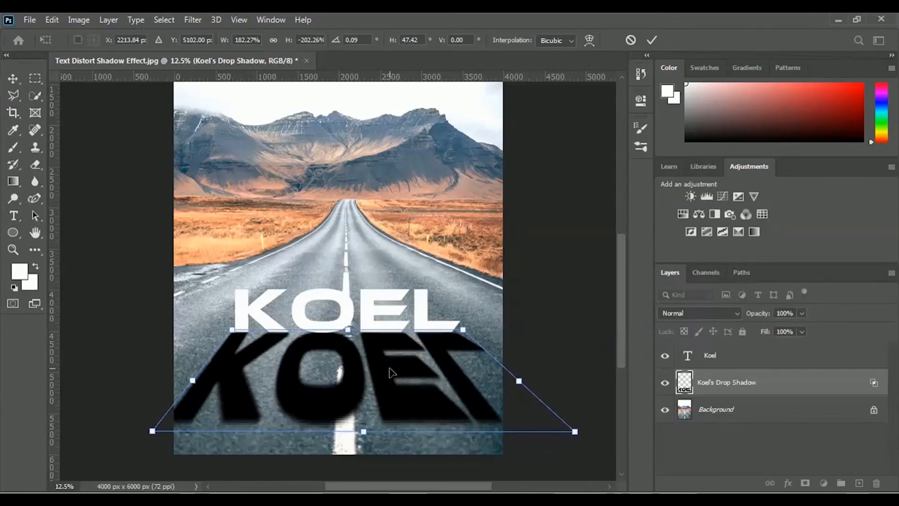
left_click(652, 40)
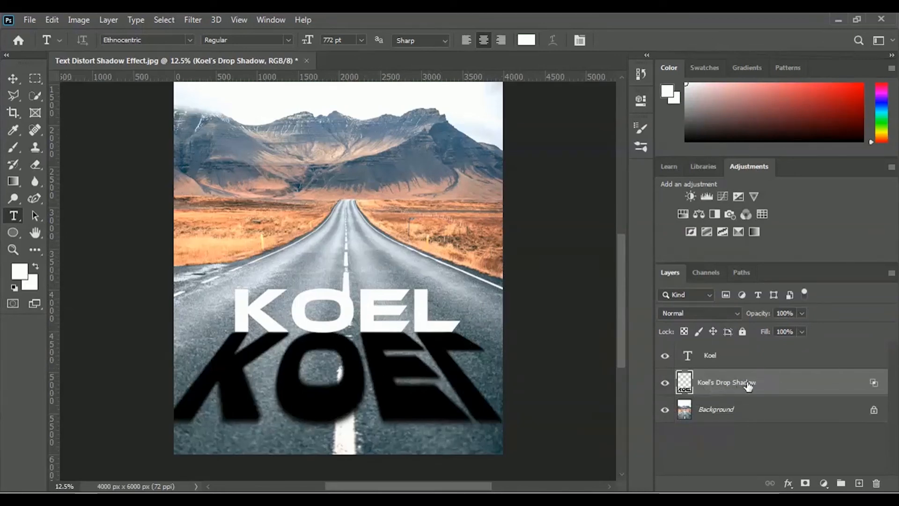
Step: Lower the Koel's Drop Shadow layer opacity to 55% so the road shows through
left_click(802, 313)
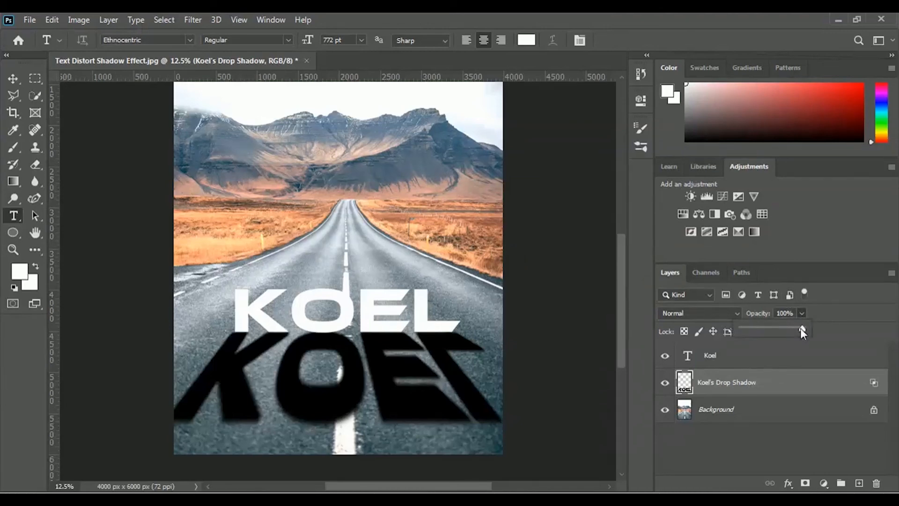
left_click_drag(785, 331, 776, 330)
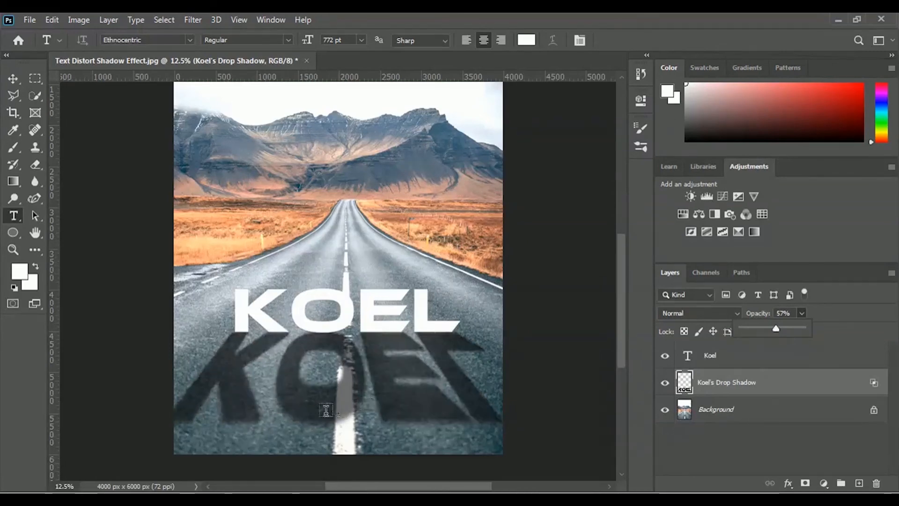
left_click_drag(774, 329, 783, 327)
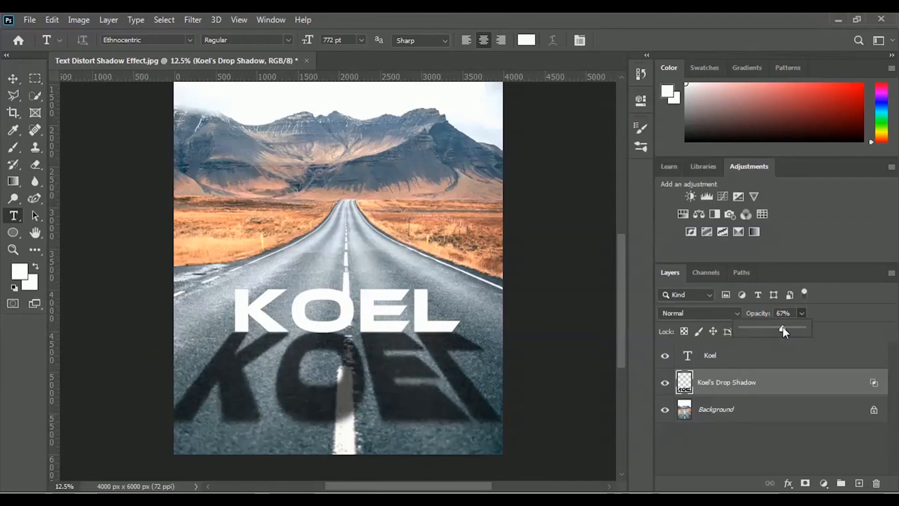
left_click_drag(780, 326, 774, 328)
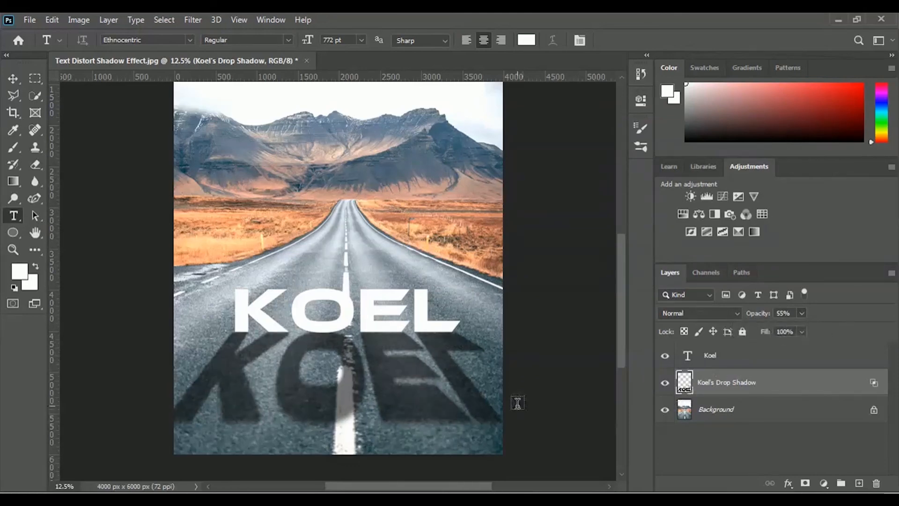